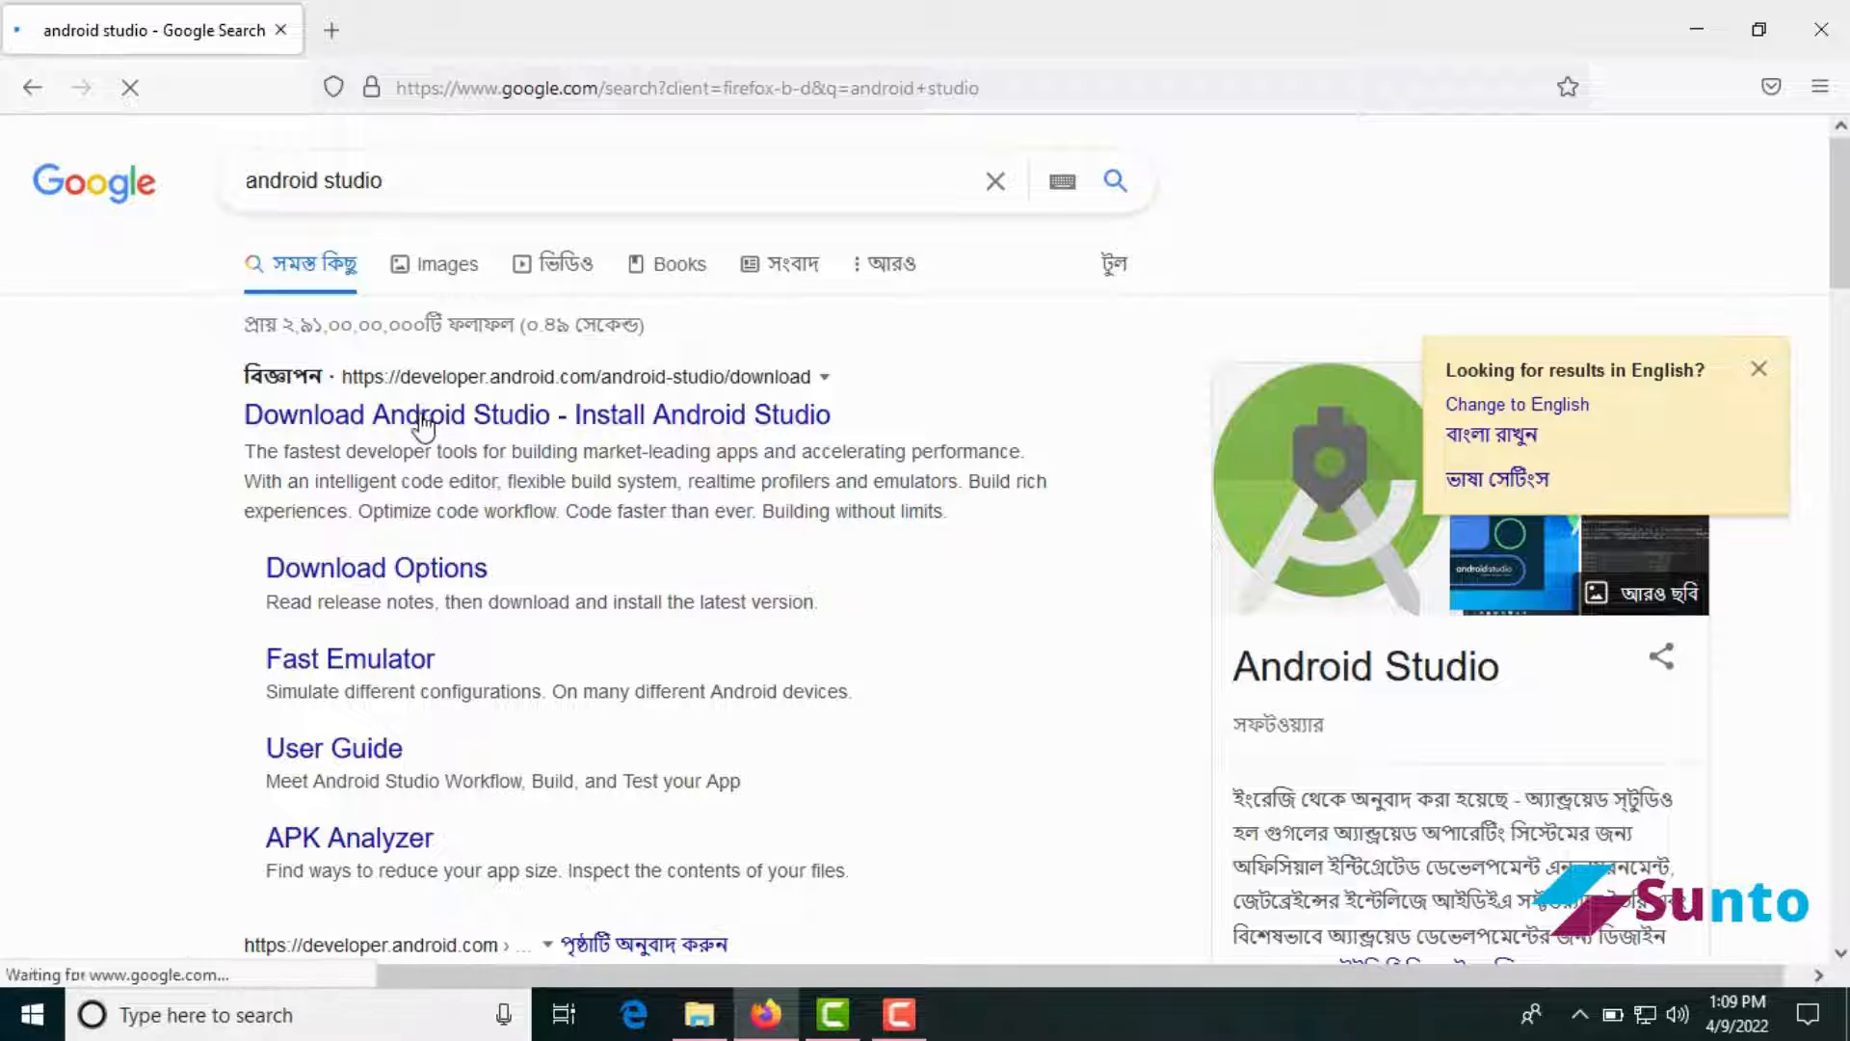
Open the Download Android Studio search result and find the download option on the developer site
left_click(415, 424)
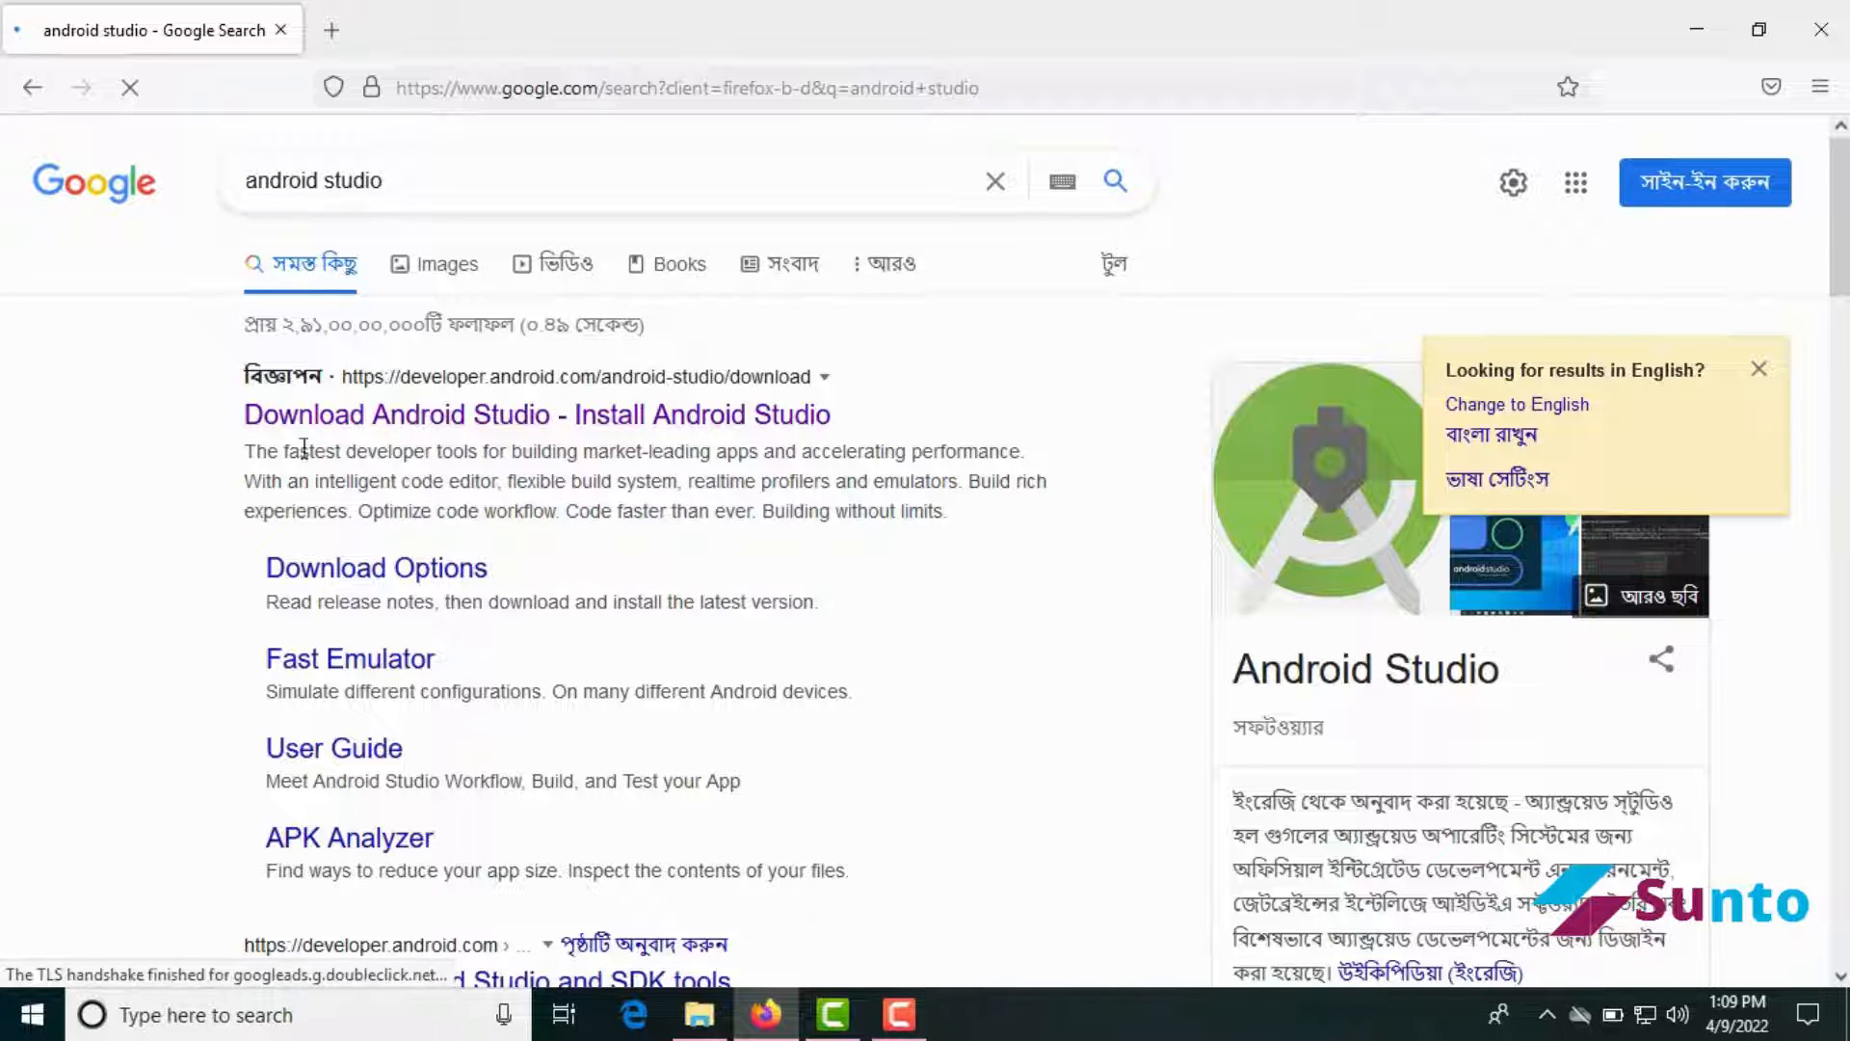
left_click_drag(600, 433, 1047, 443)
left_click(967, 415)
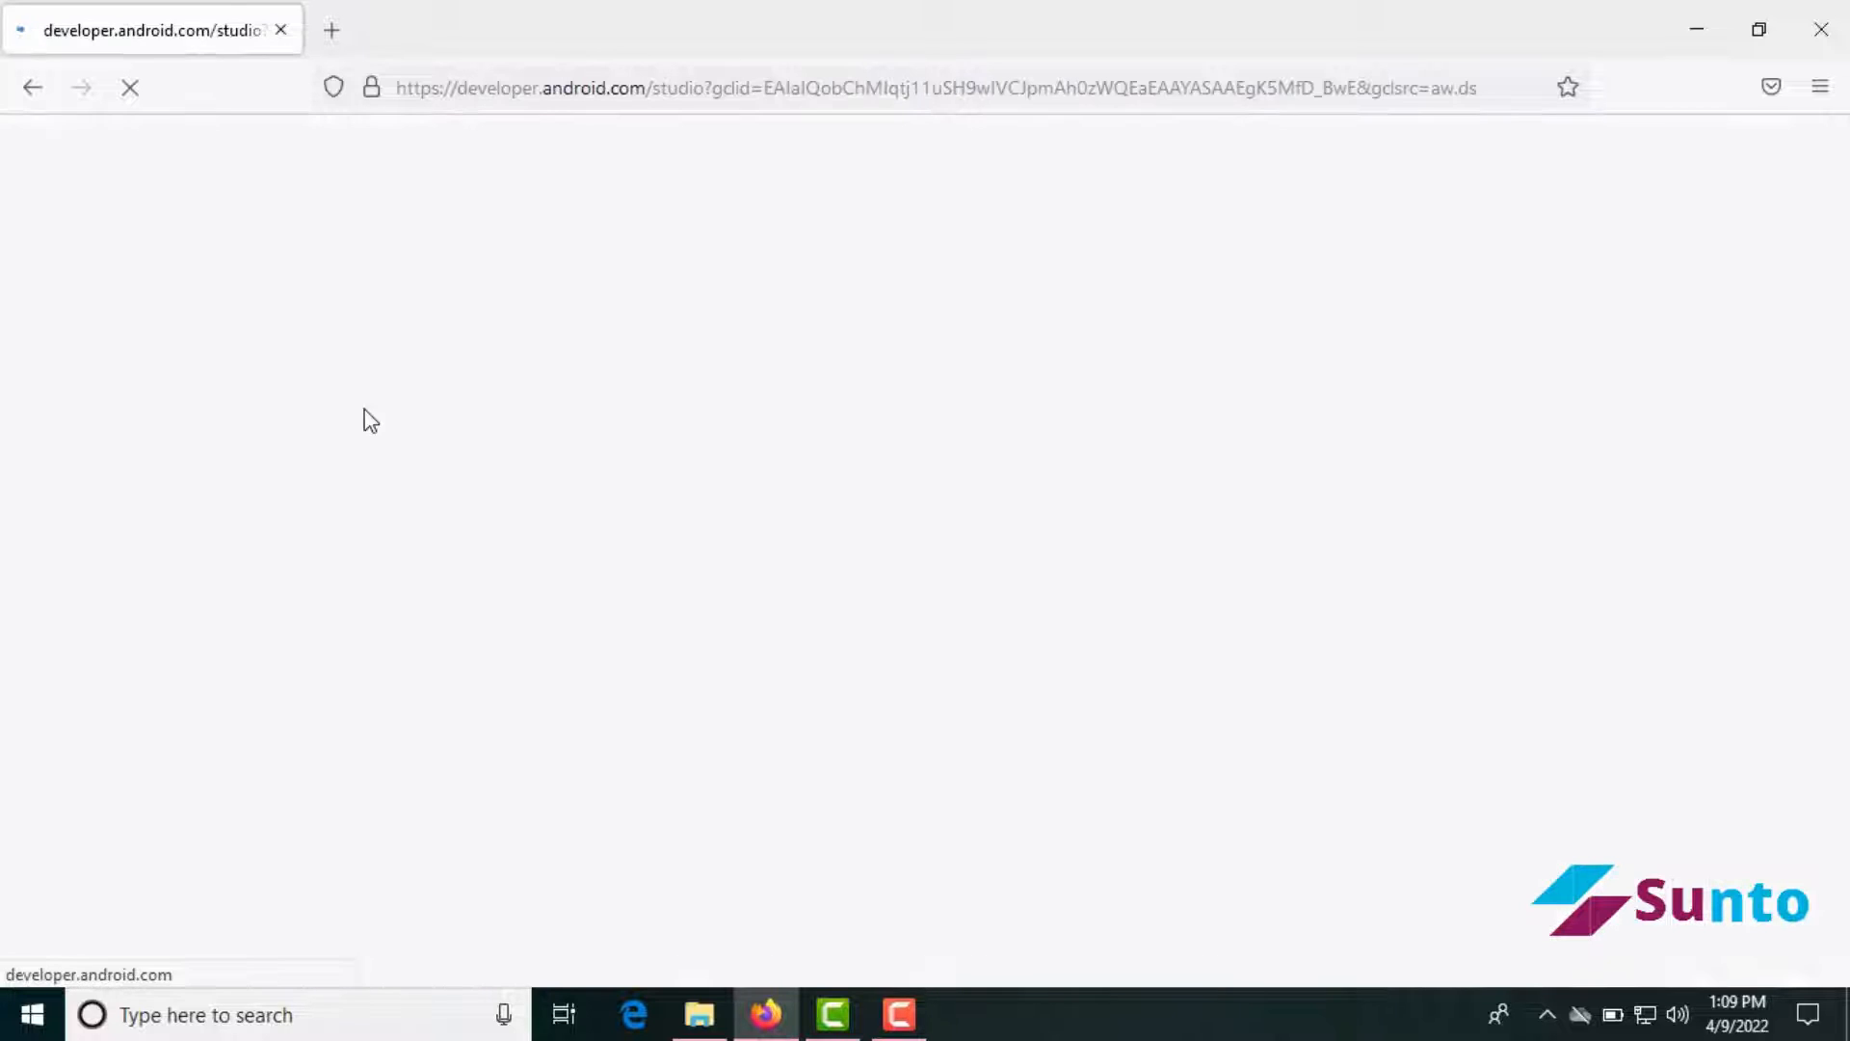
scroll(916, 544, "down", 3)
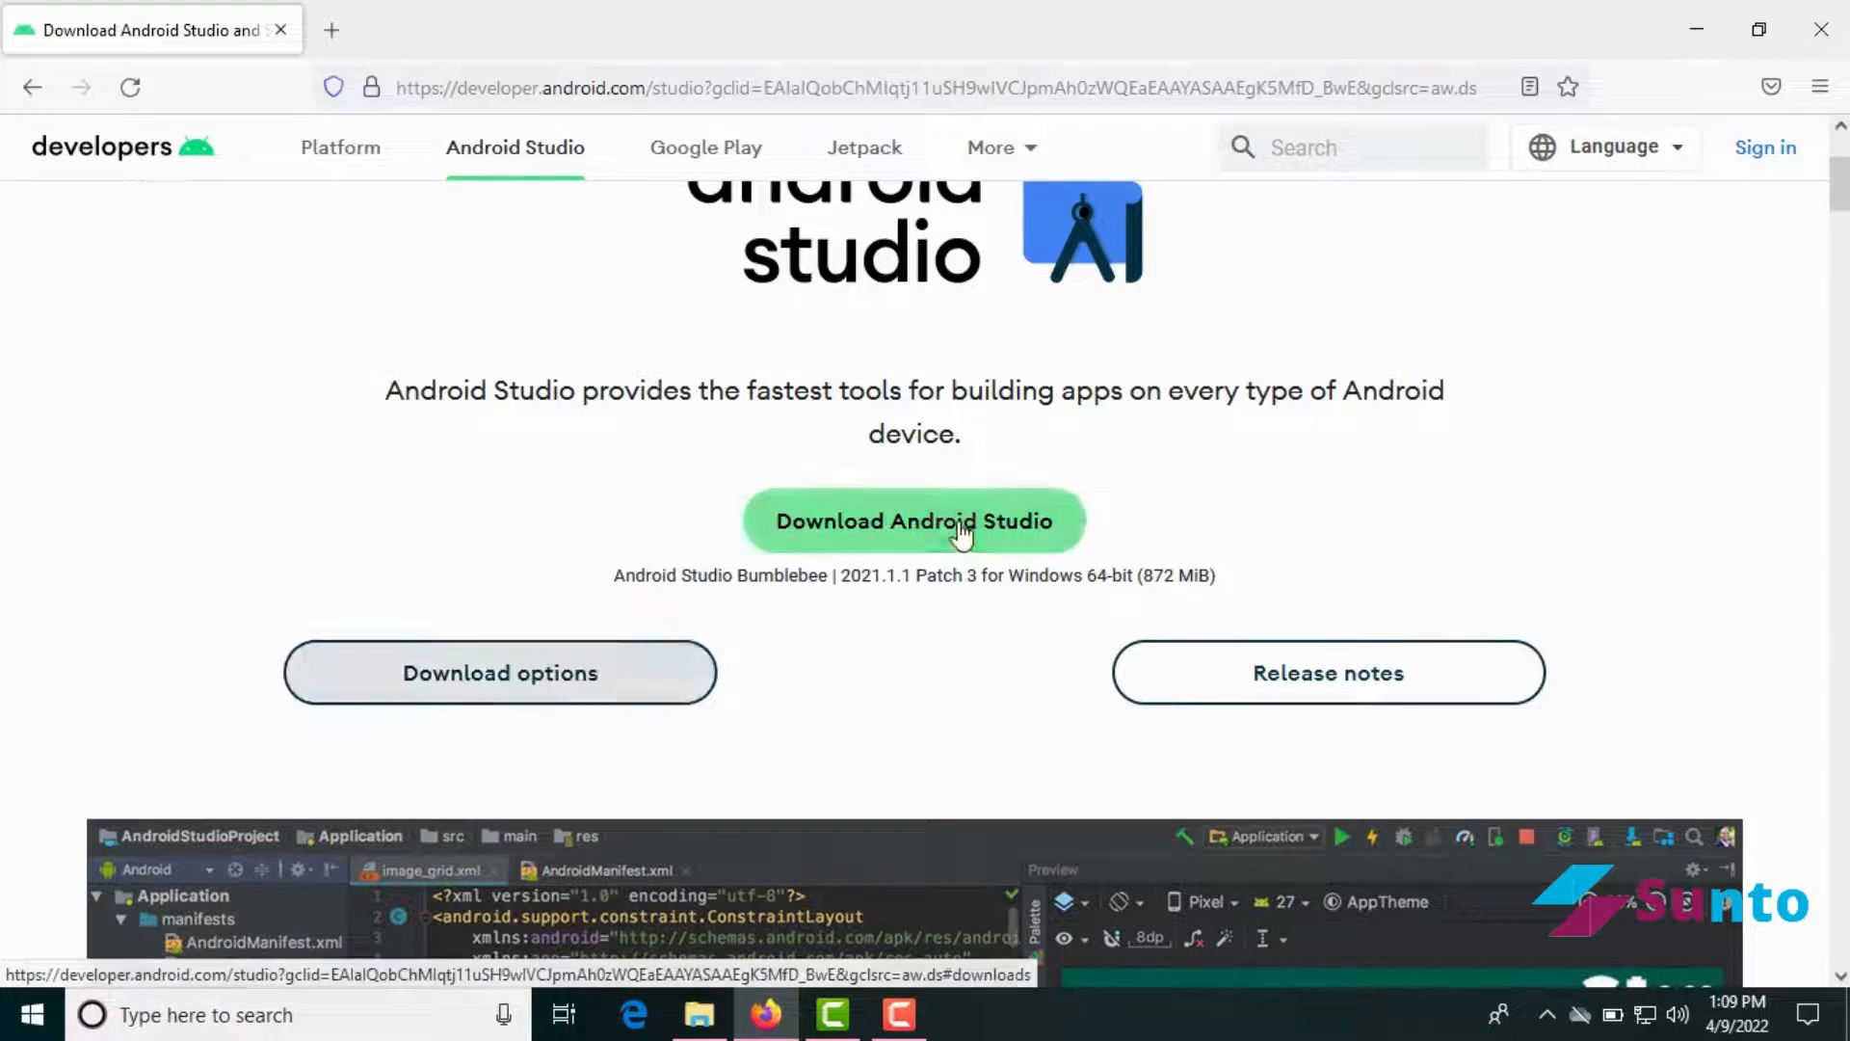
Agree to the terms and conditions and download Android Studio Bumblebee 2021.1.1 Patch 3 for Windows
left_click(869, 529)
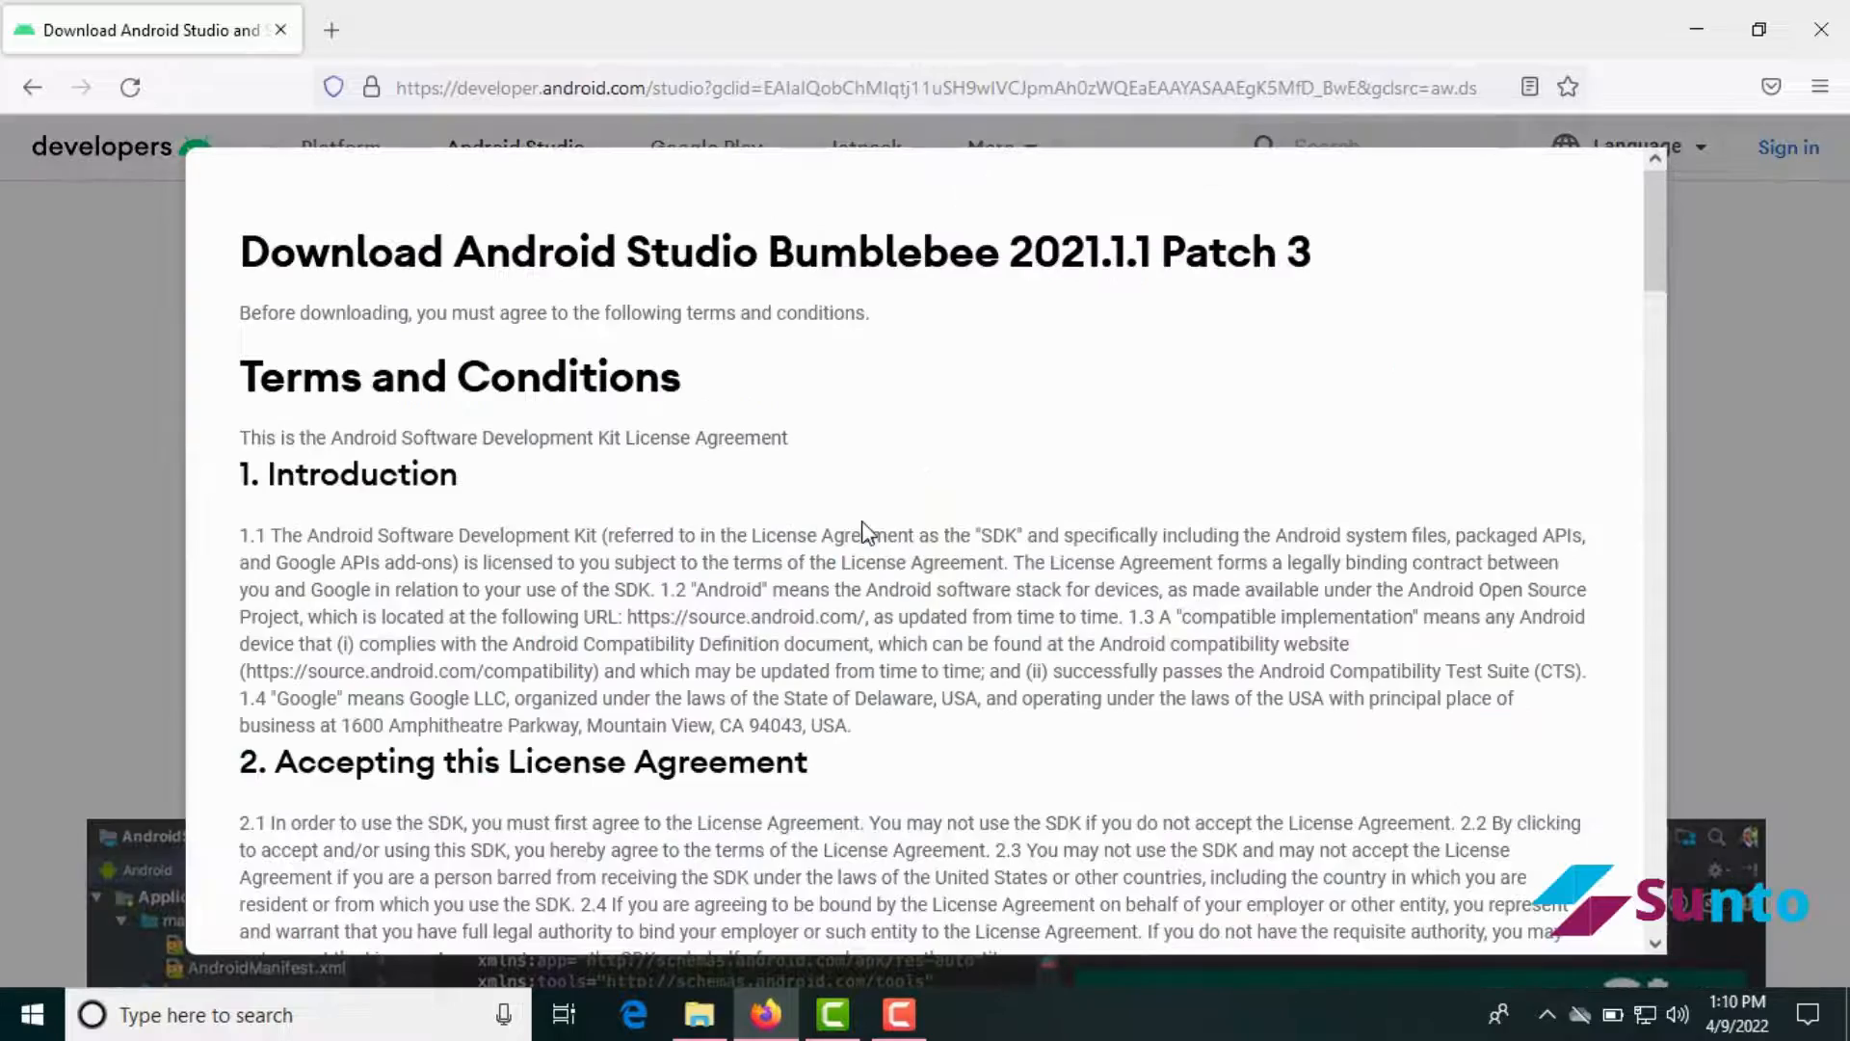
scroll(1169, 686, "down", 20)
scroll(1528, 781, "down", 5)
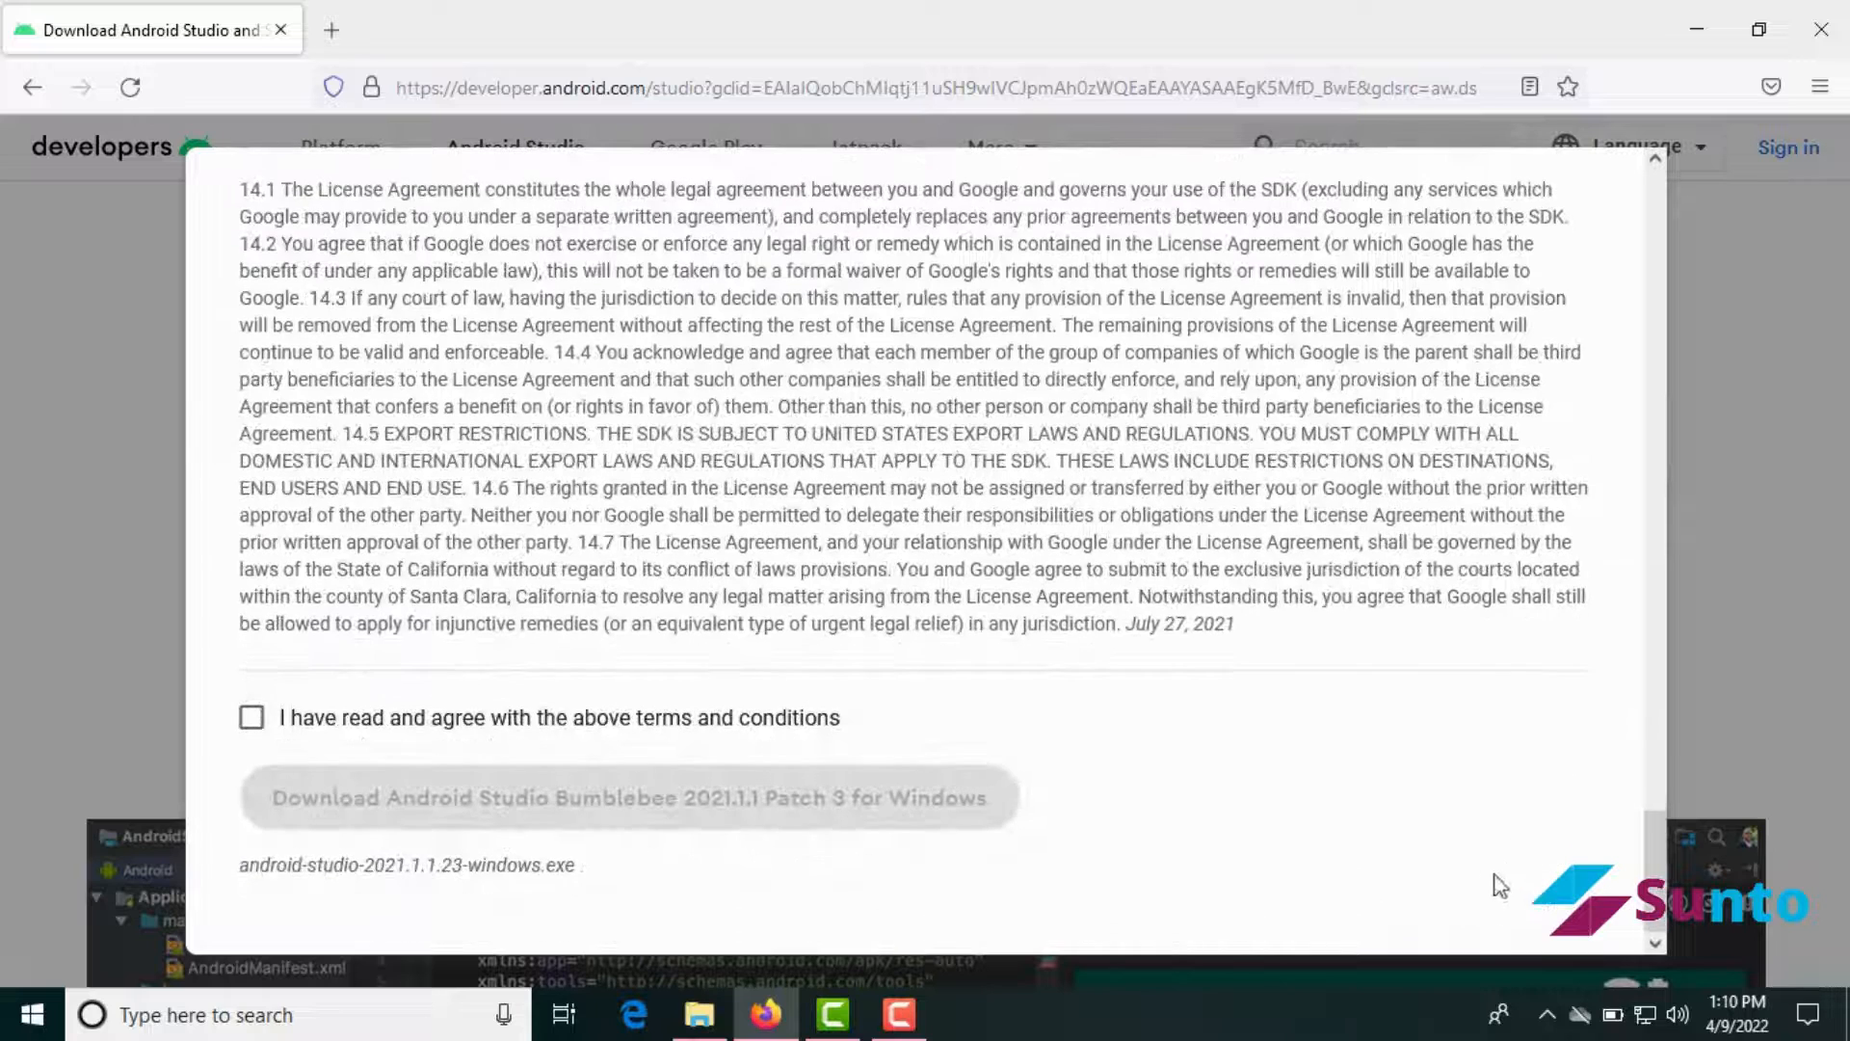
left_click(251, 717)
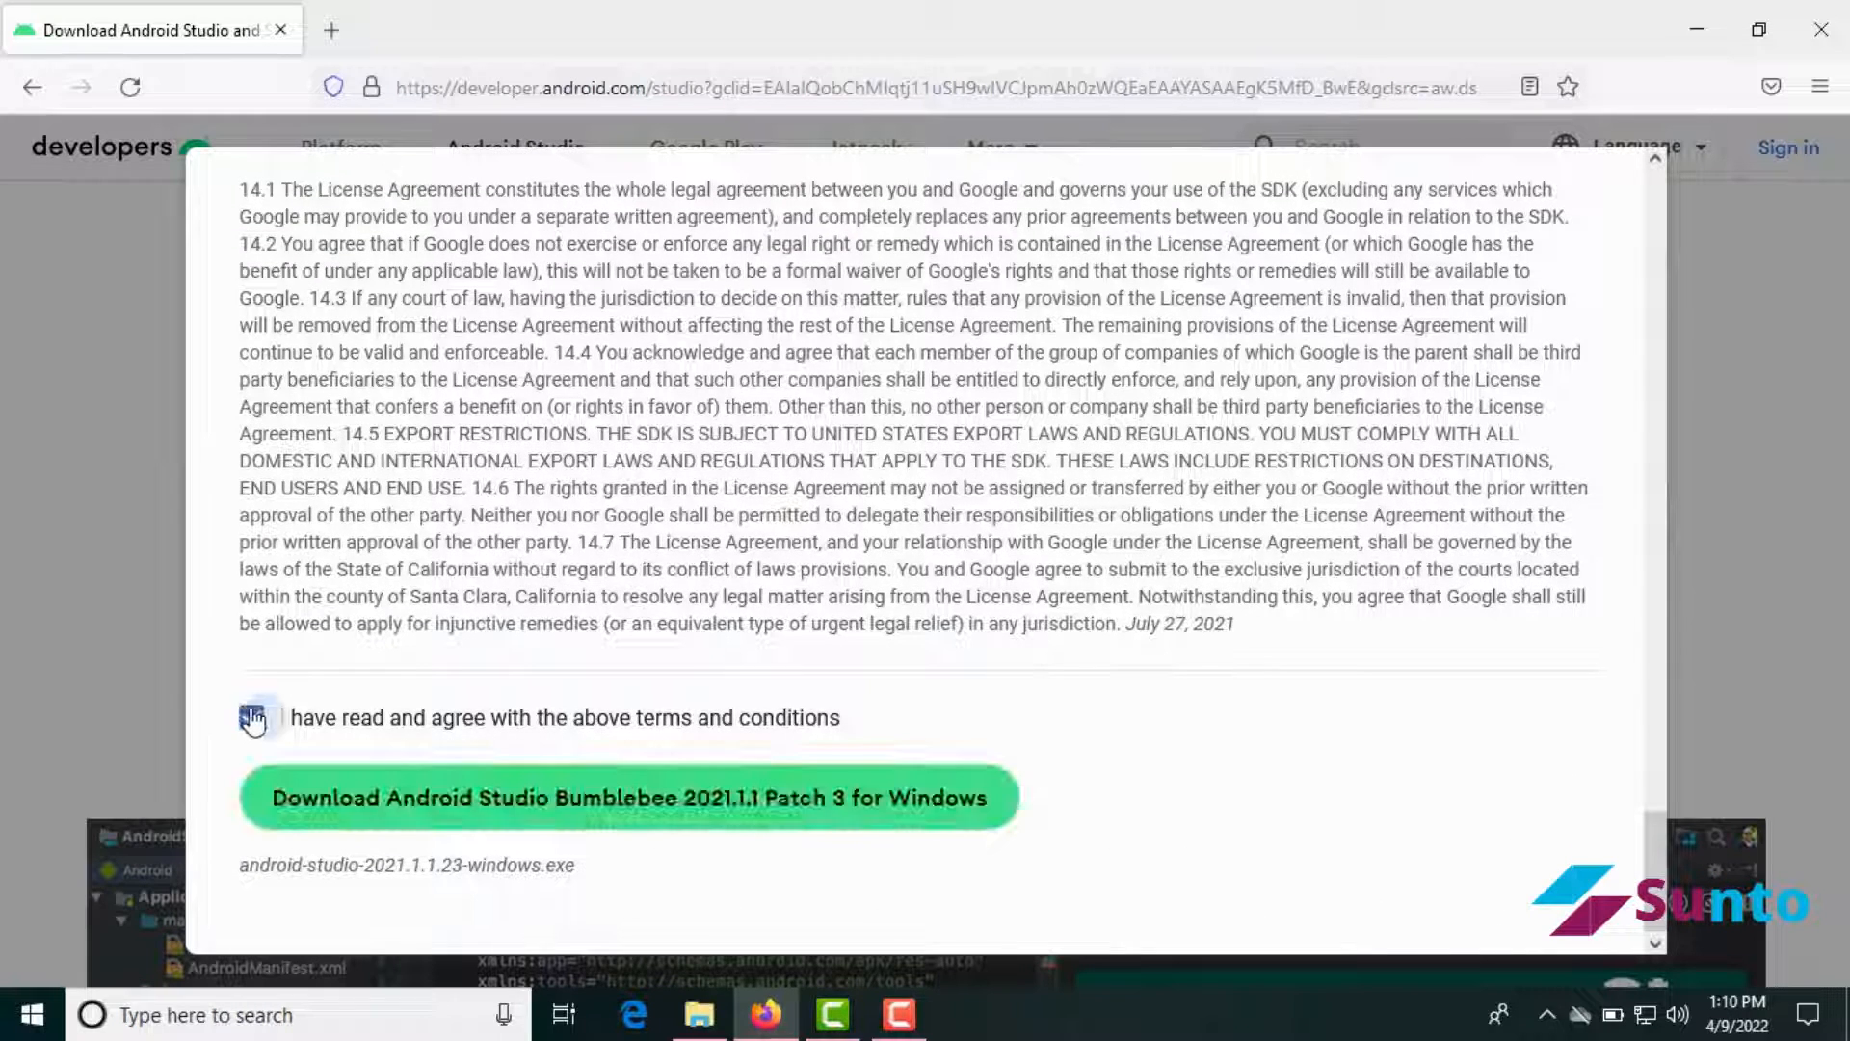
left_click(748, 808)
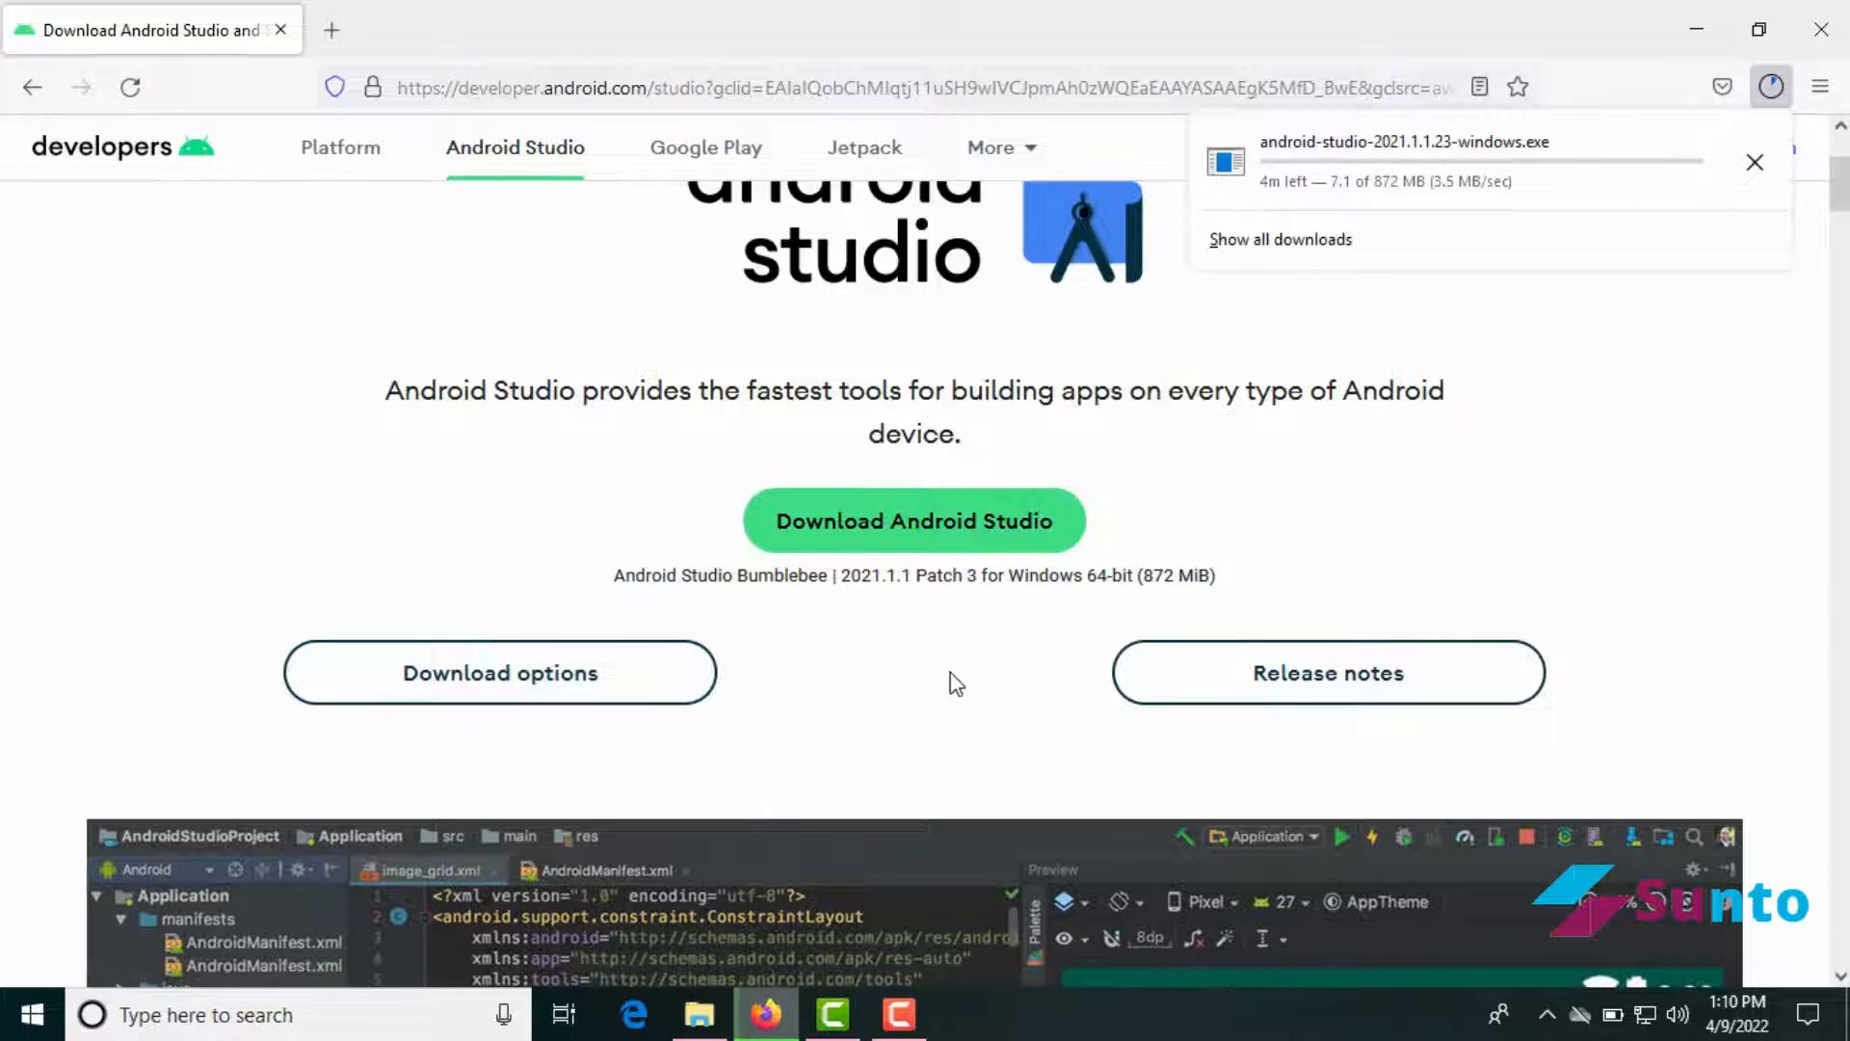
Open the browser's full downloads list and move its window towards the middle of the page
scroll(954, 682, "down", 4)
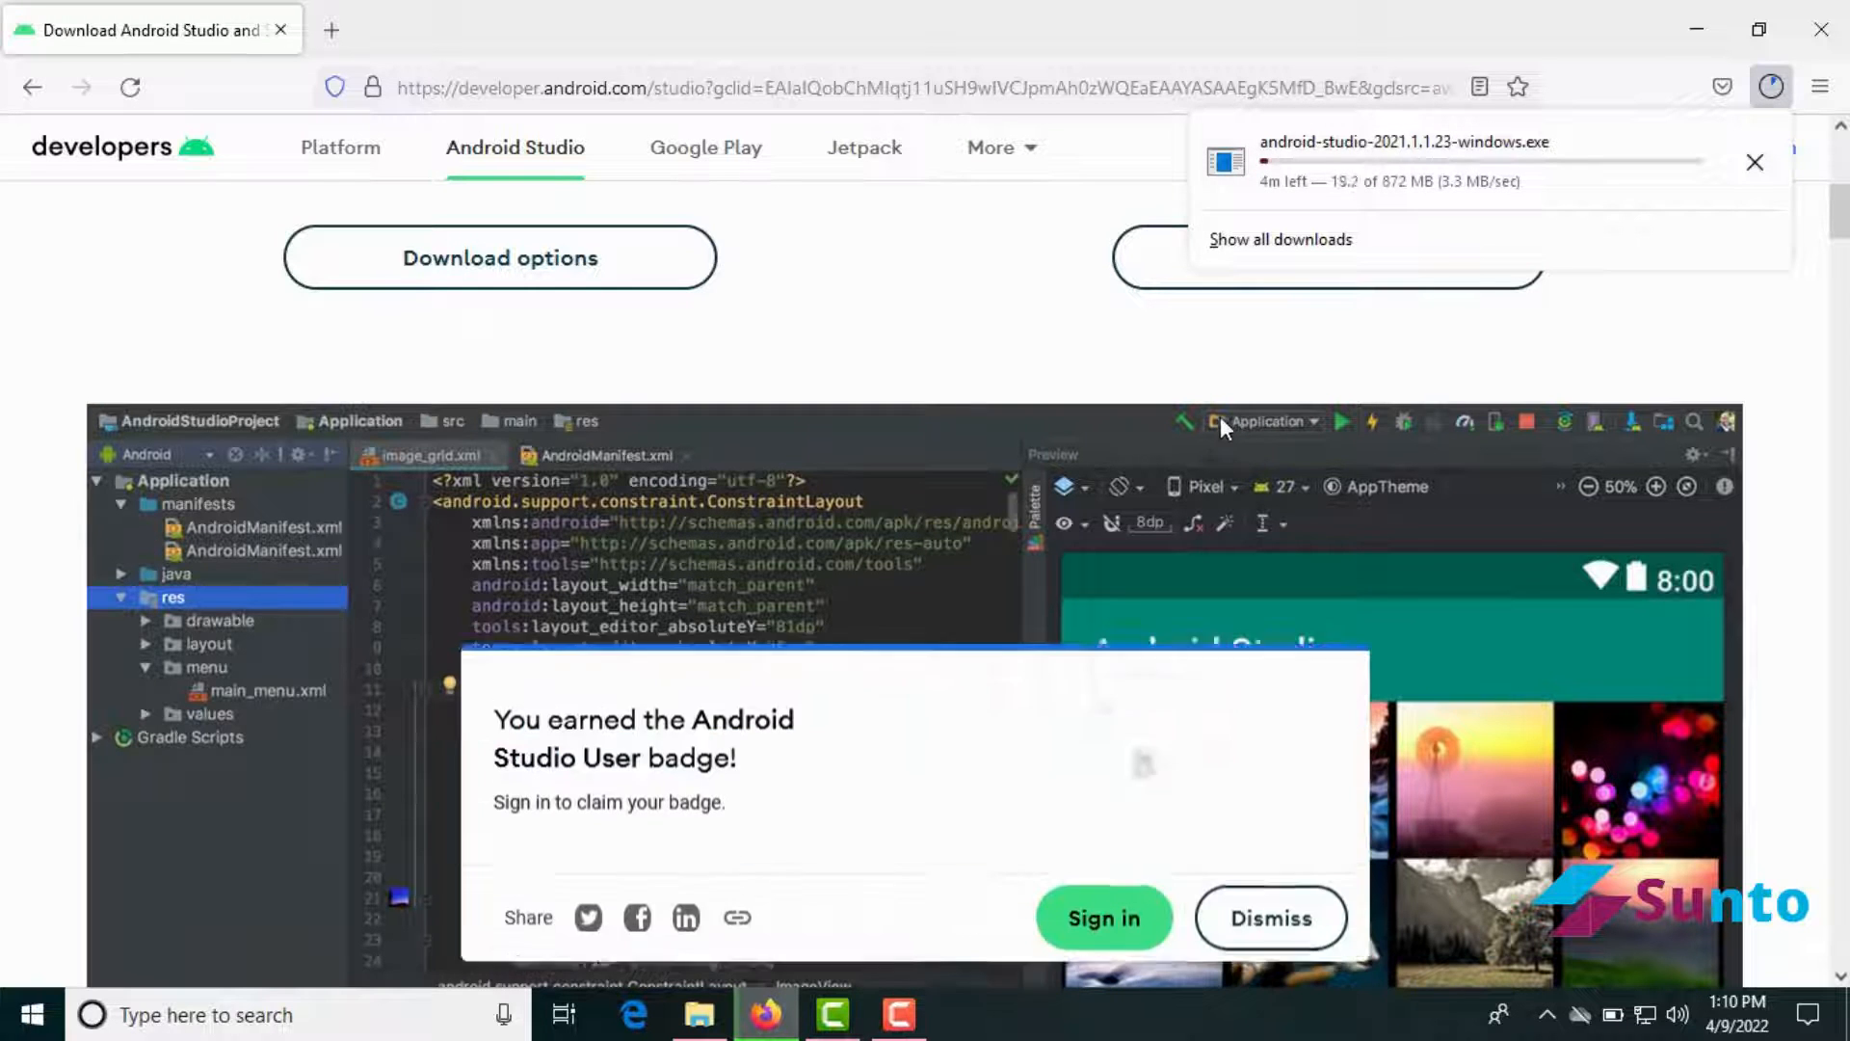
key("ctrl+shift+y")
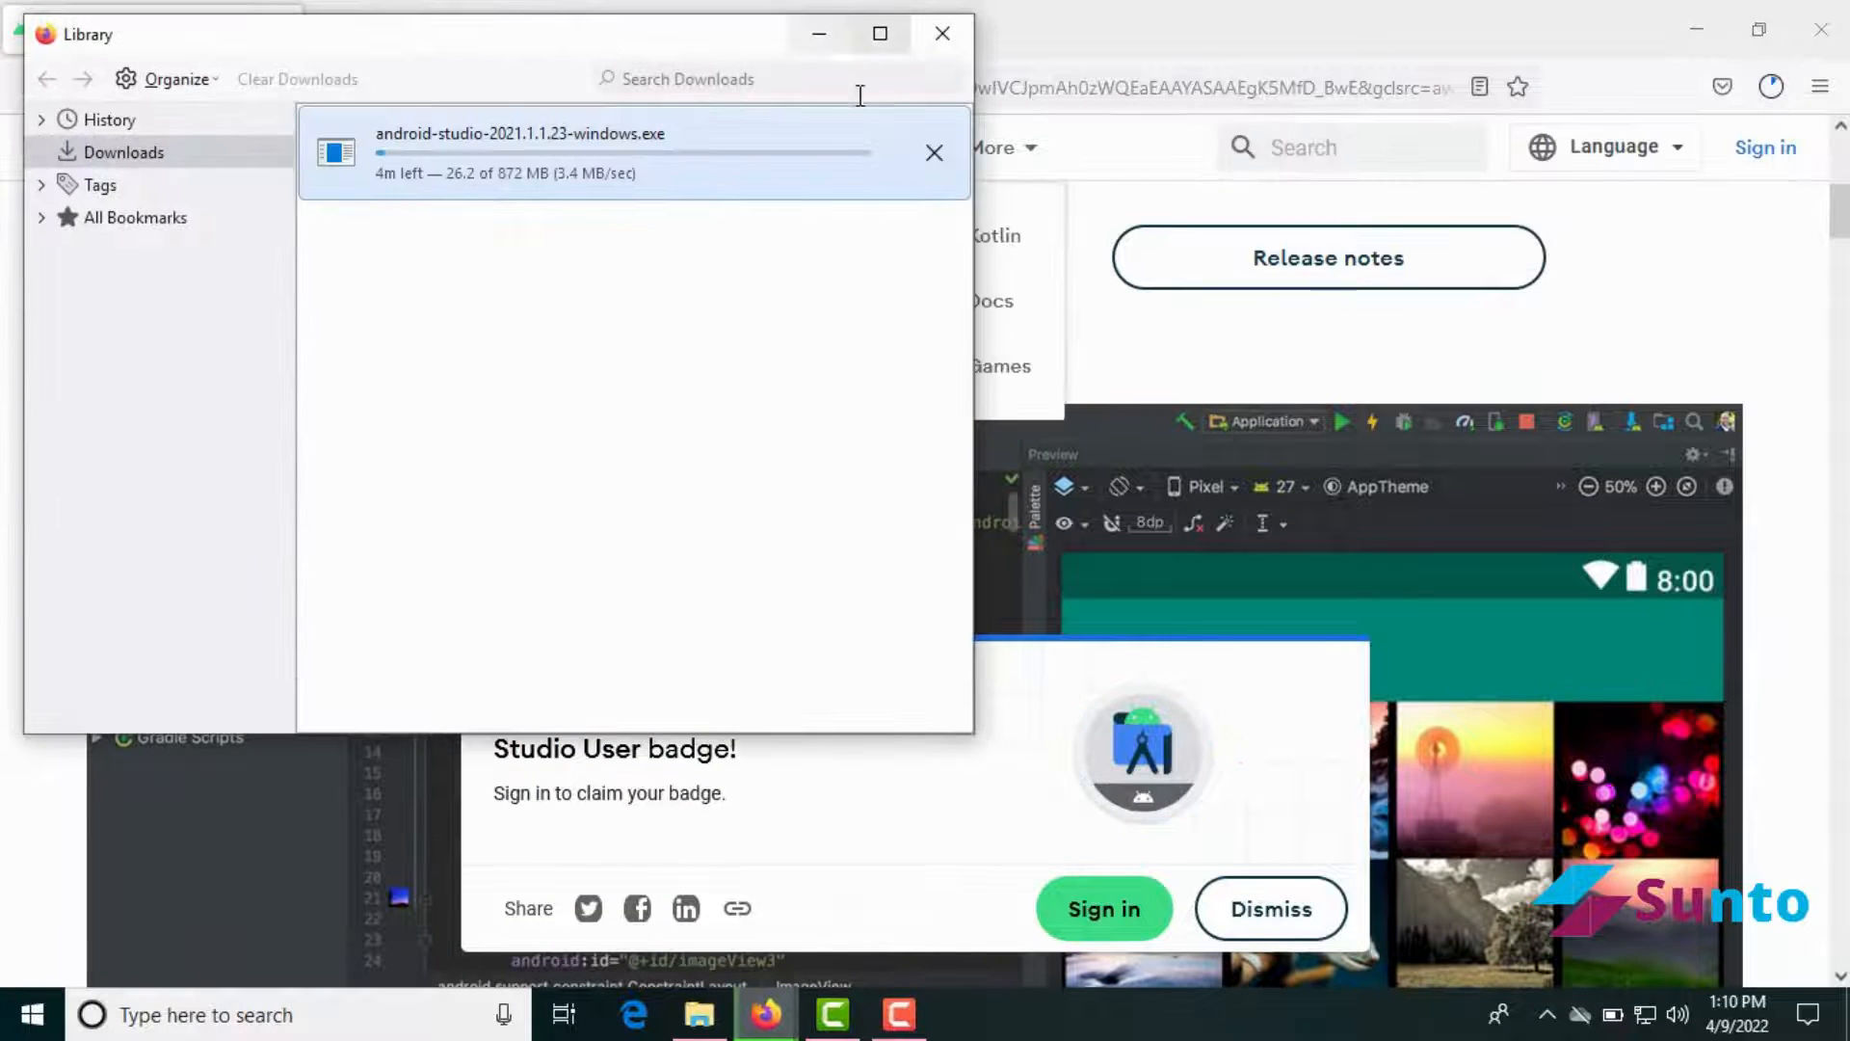
left_click_drag(437, 50, 758, 153)
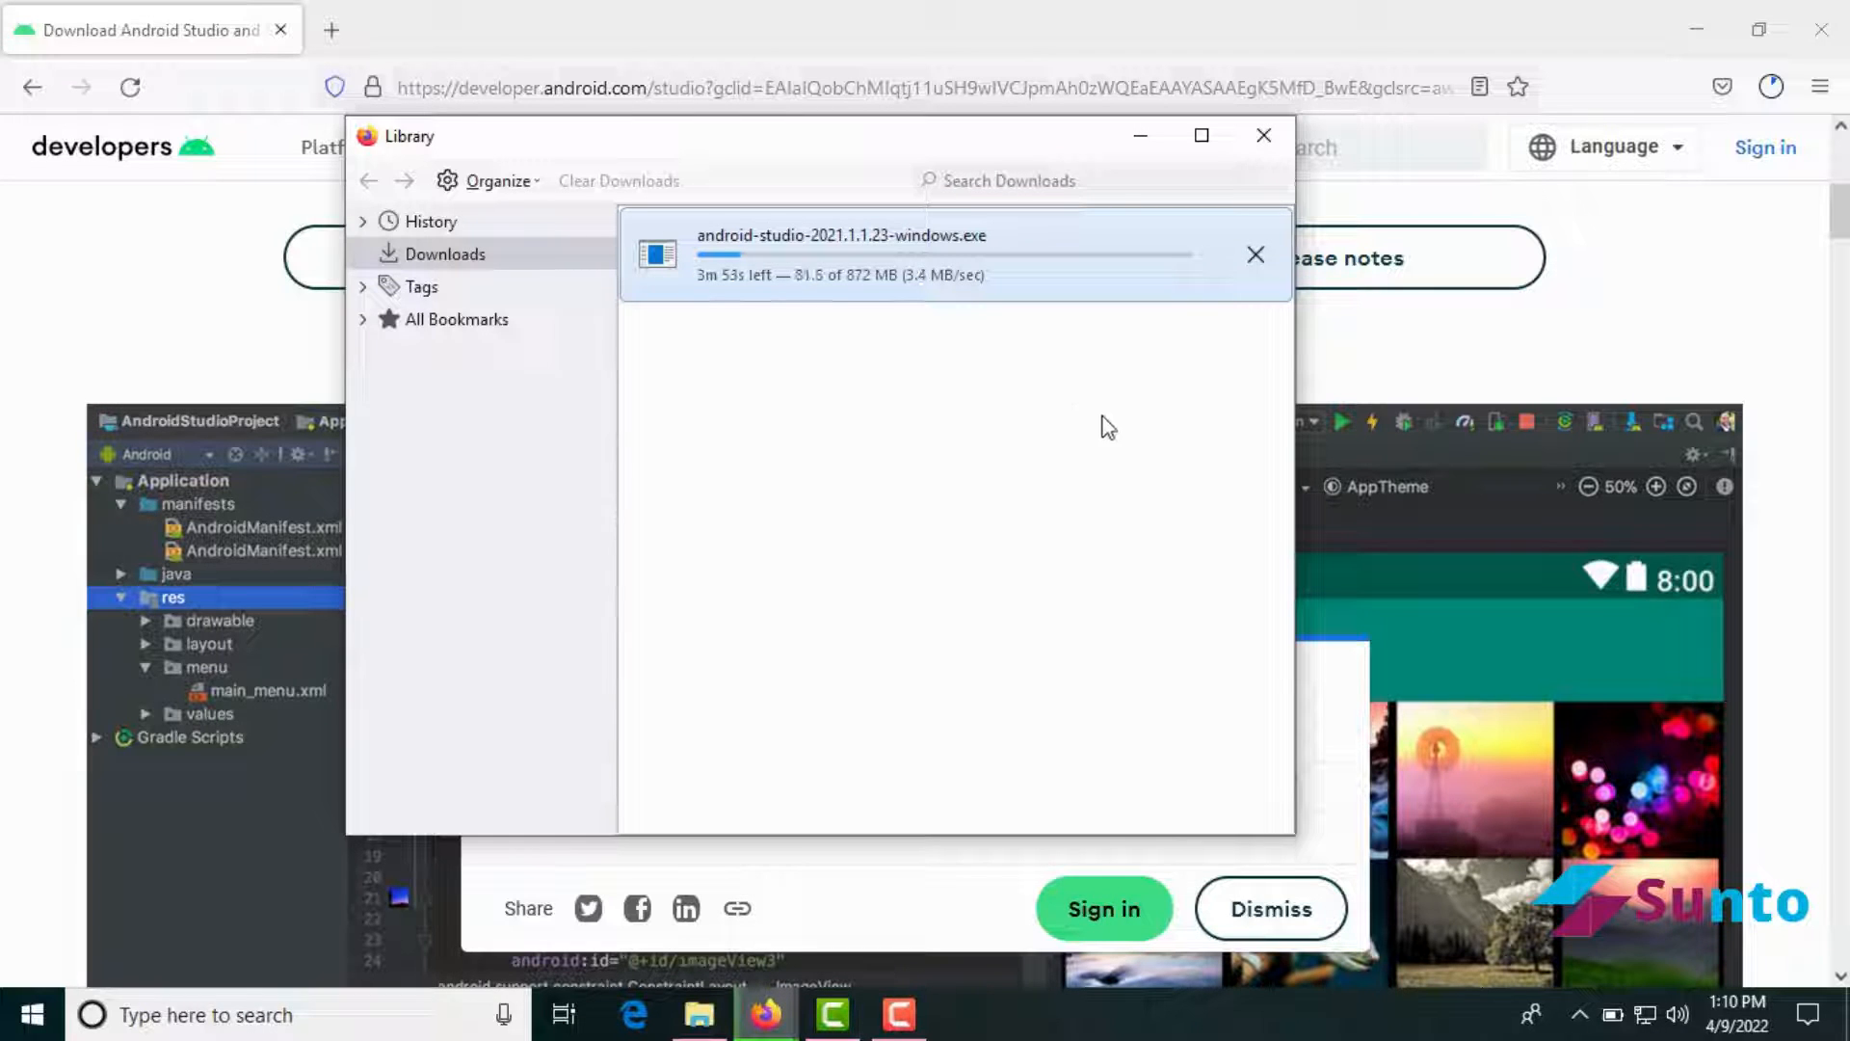
left_click(899, 1021)
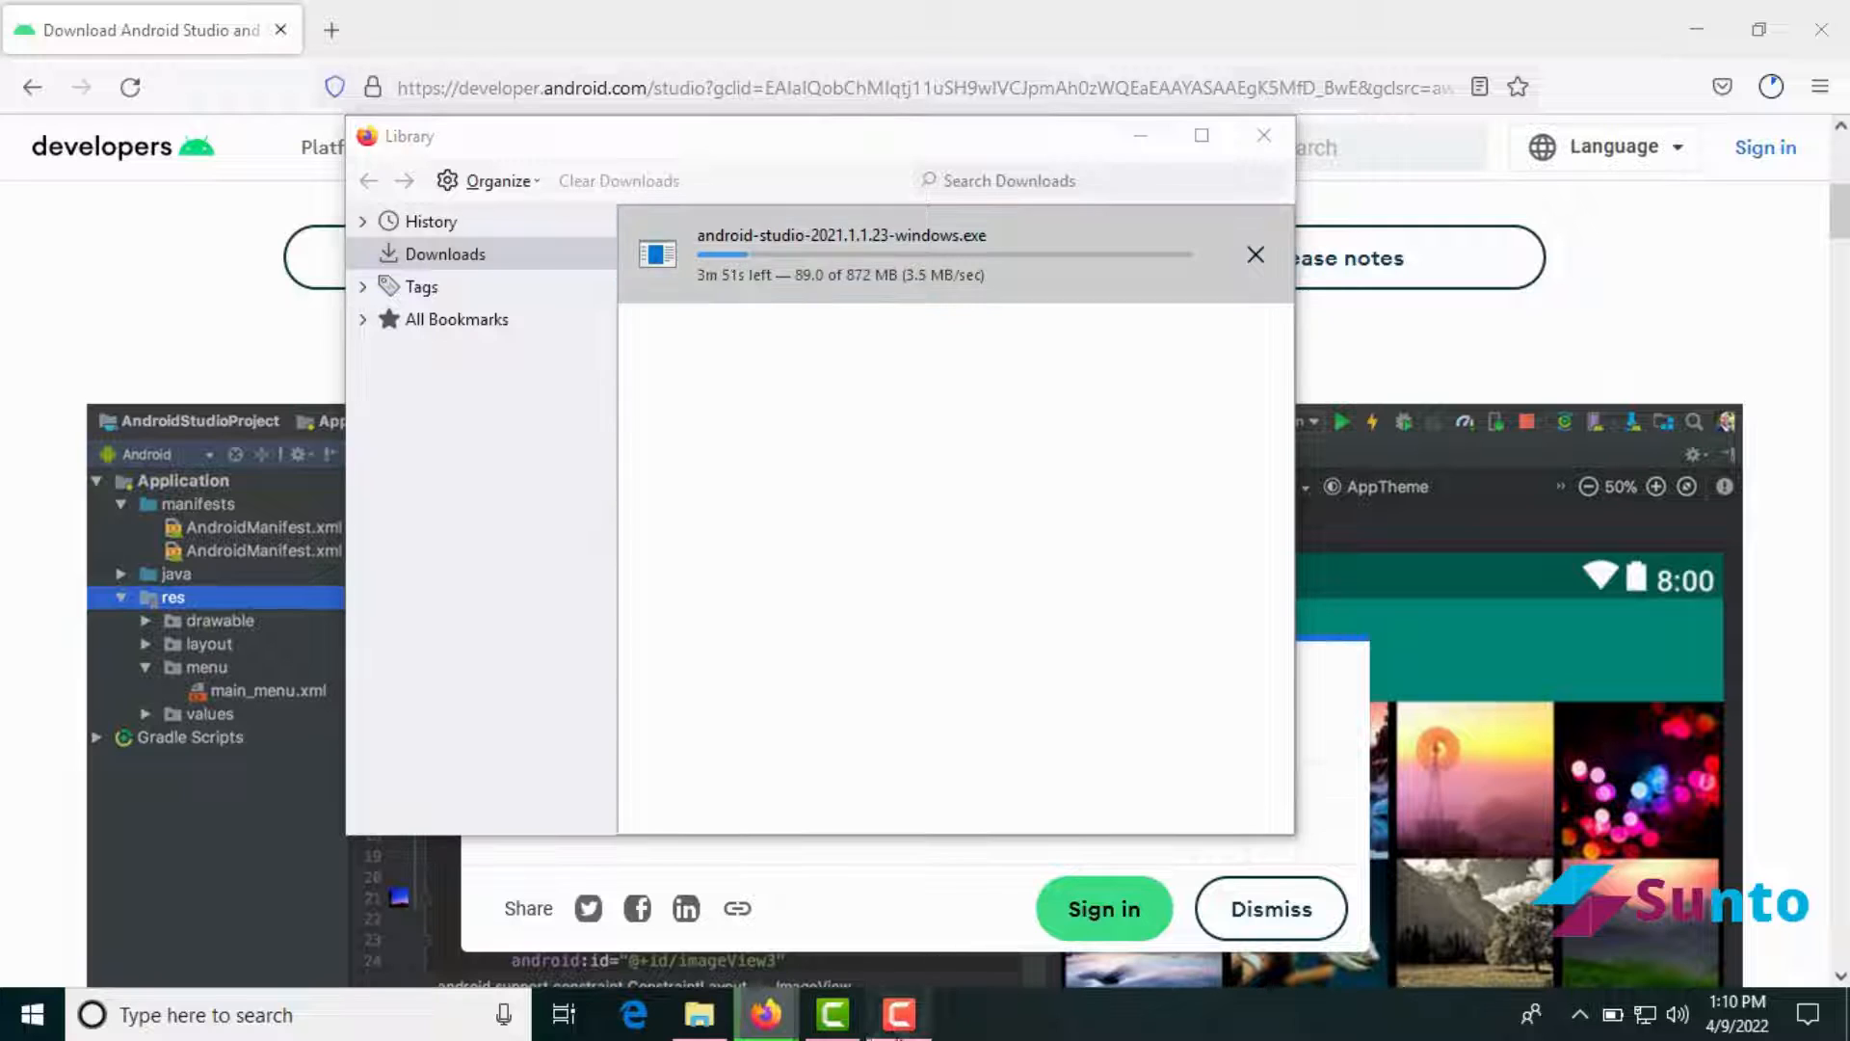
left_click(909, 1027)
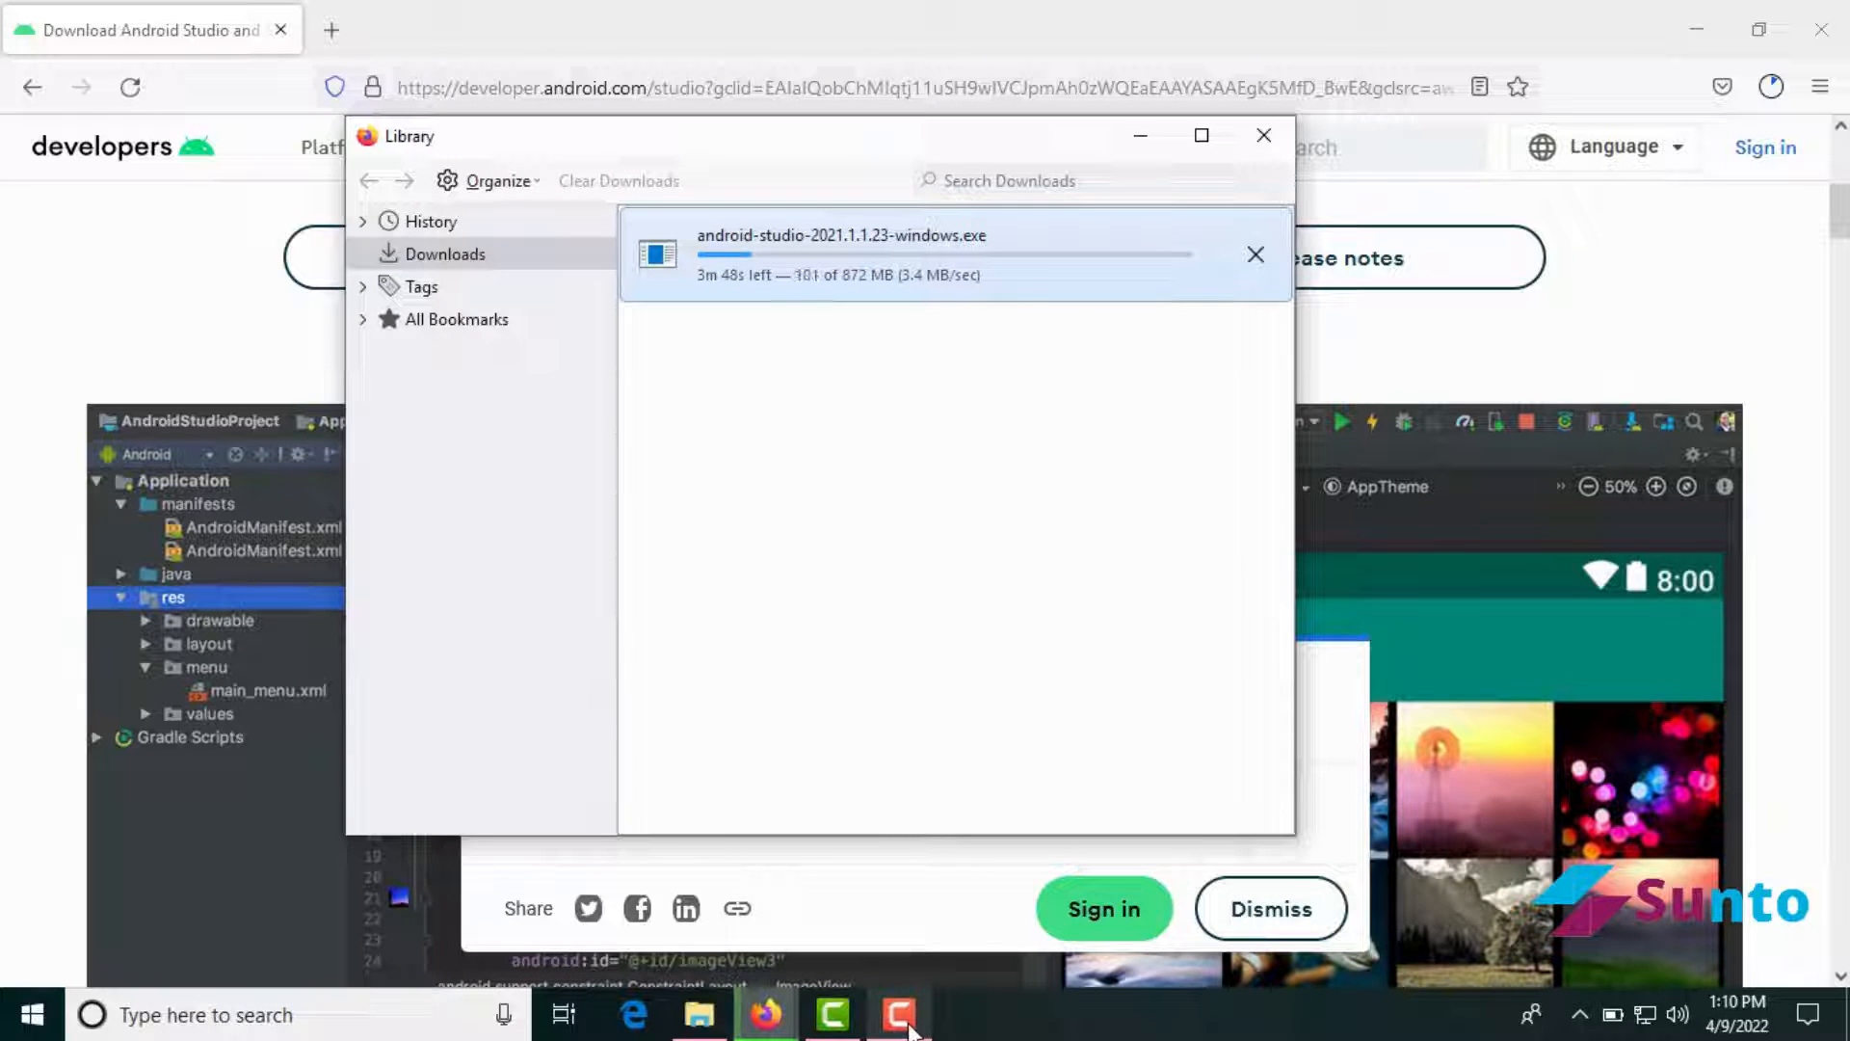
left_click(908, 1027)
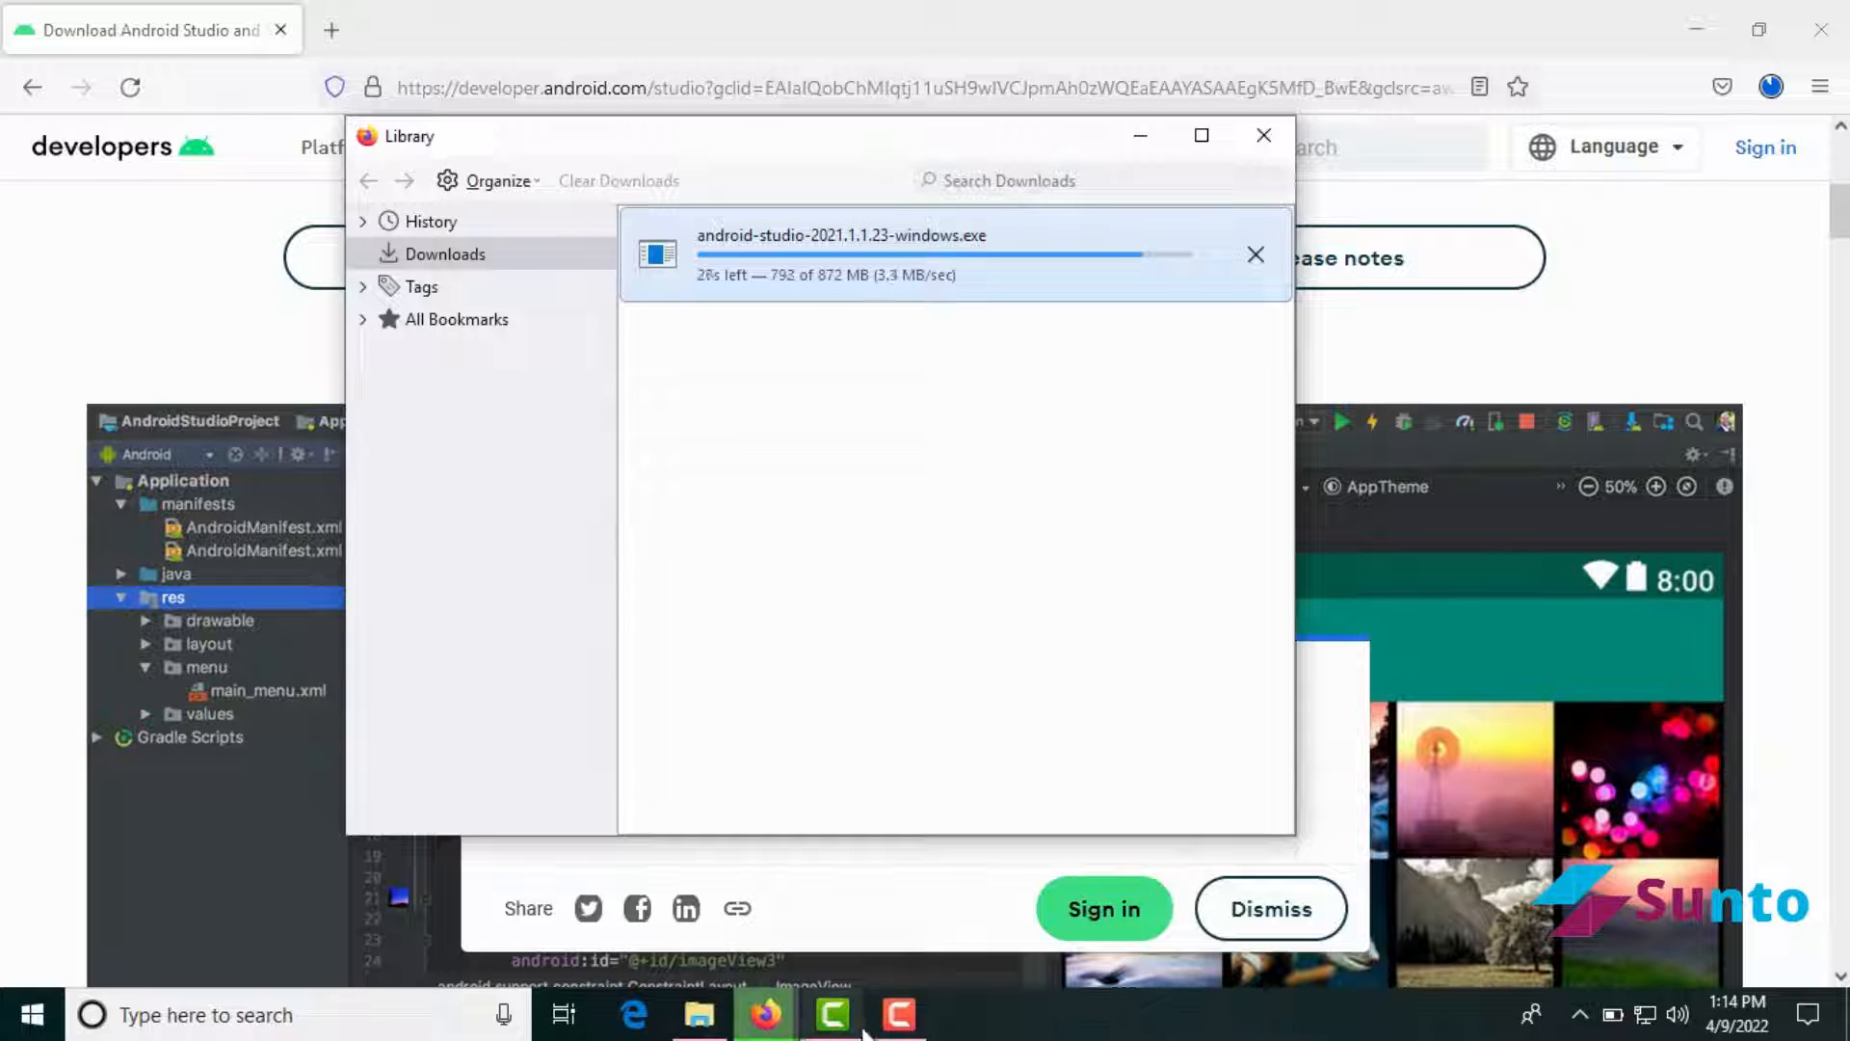
mouse_move(896, 1027)
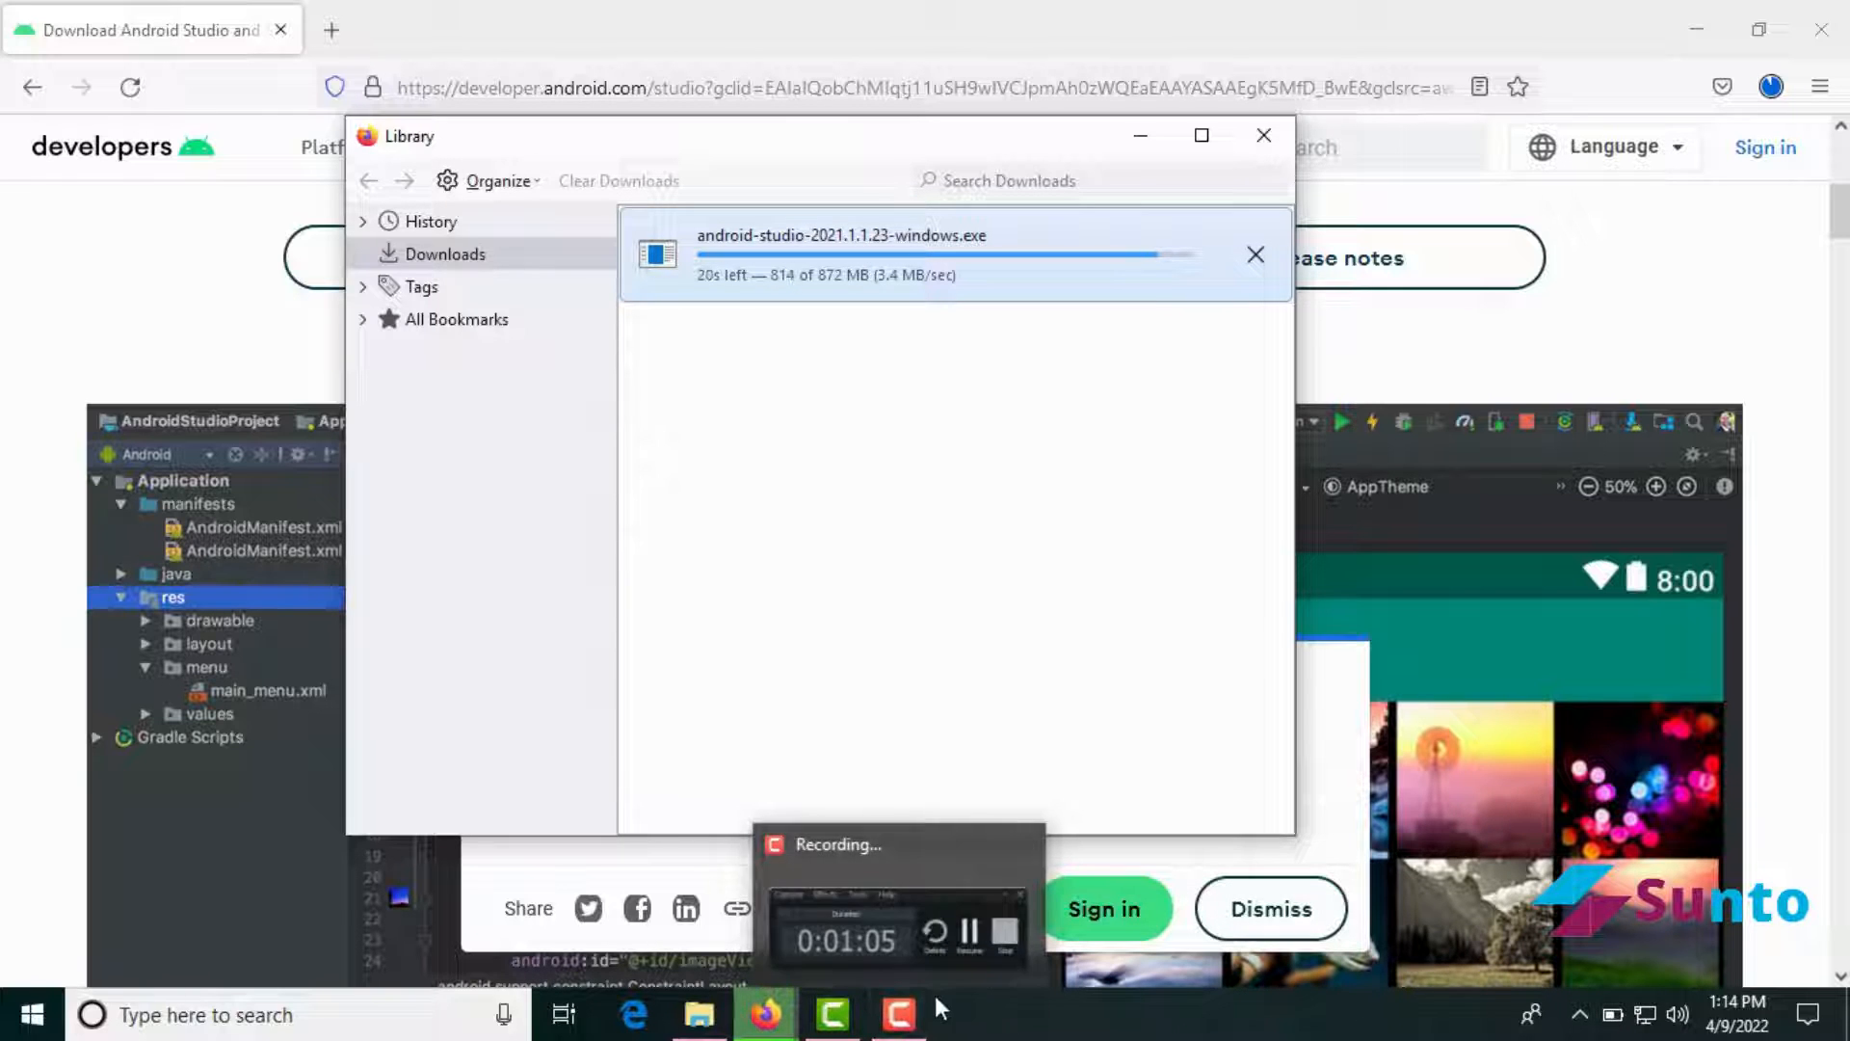
left_click(937, 939)
left_click(1723, 888)
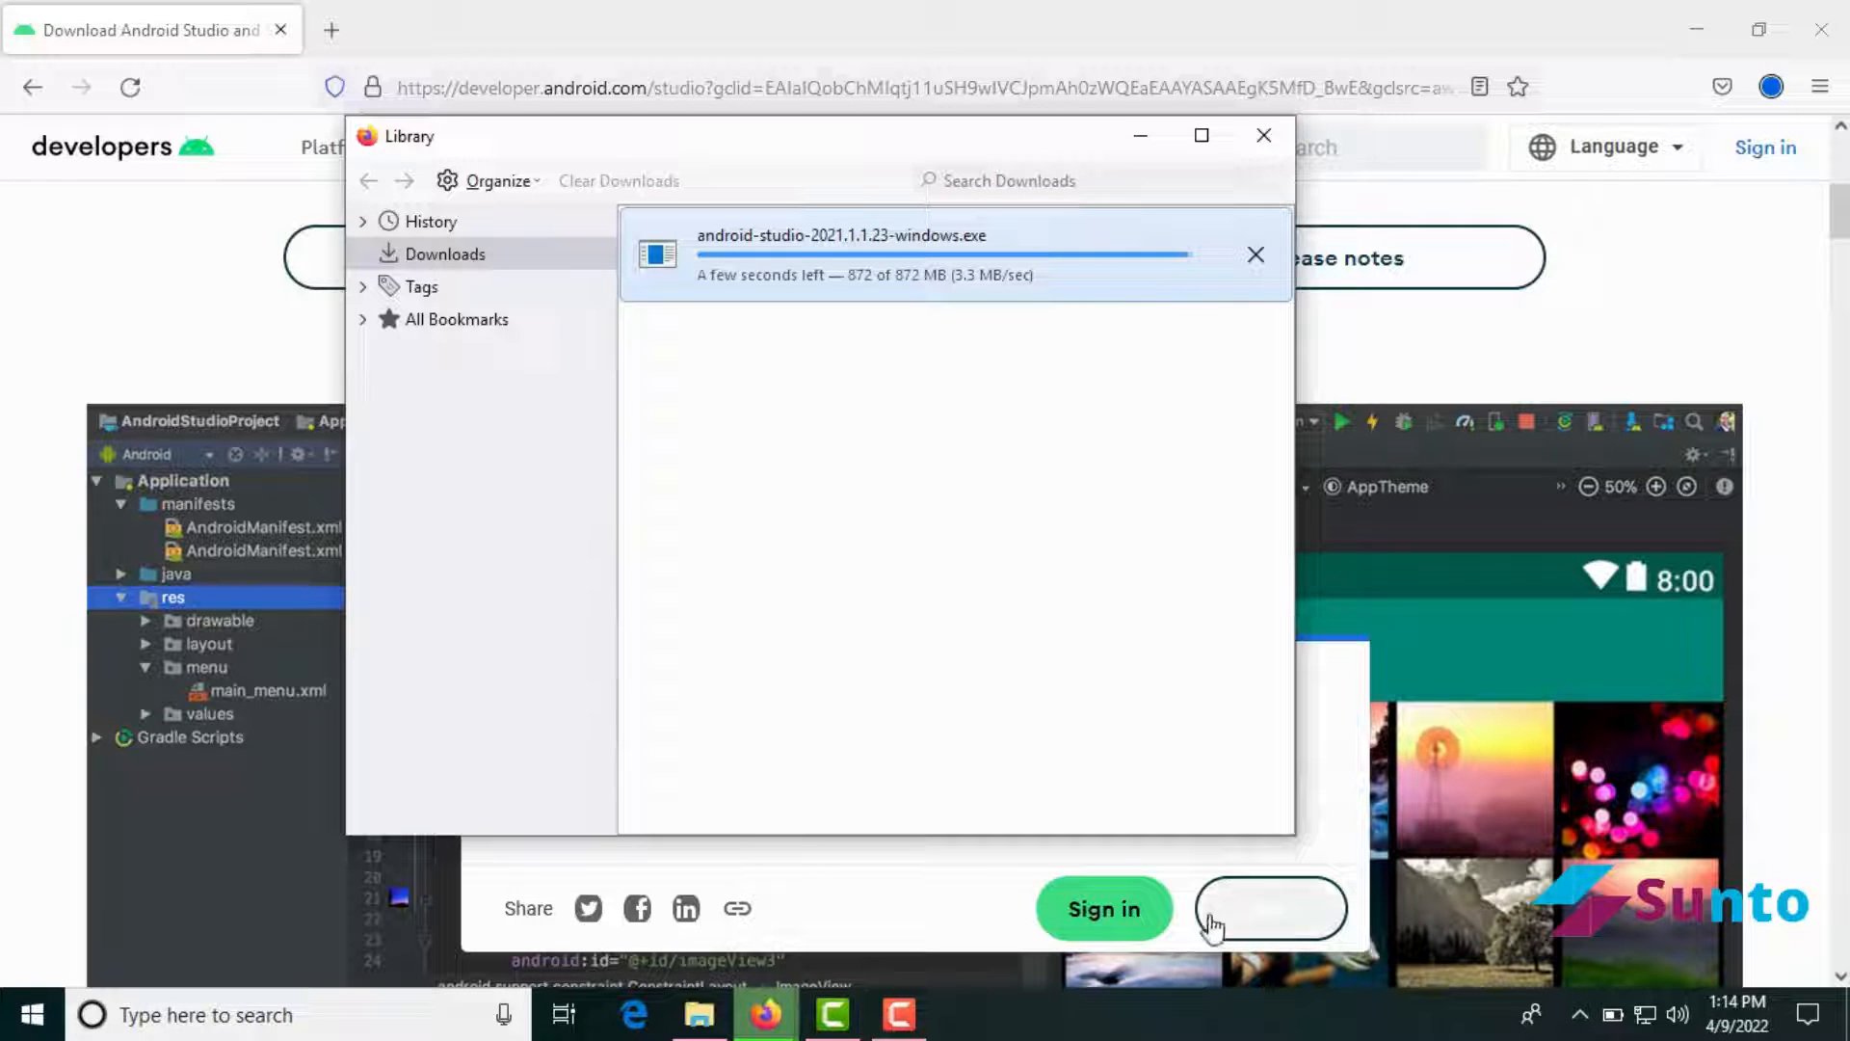
left_click(899, 1014)
left_click(971, 930)
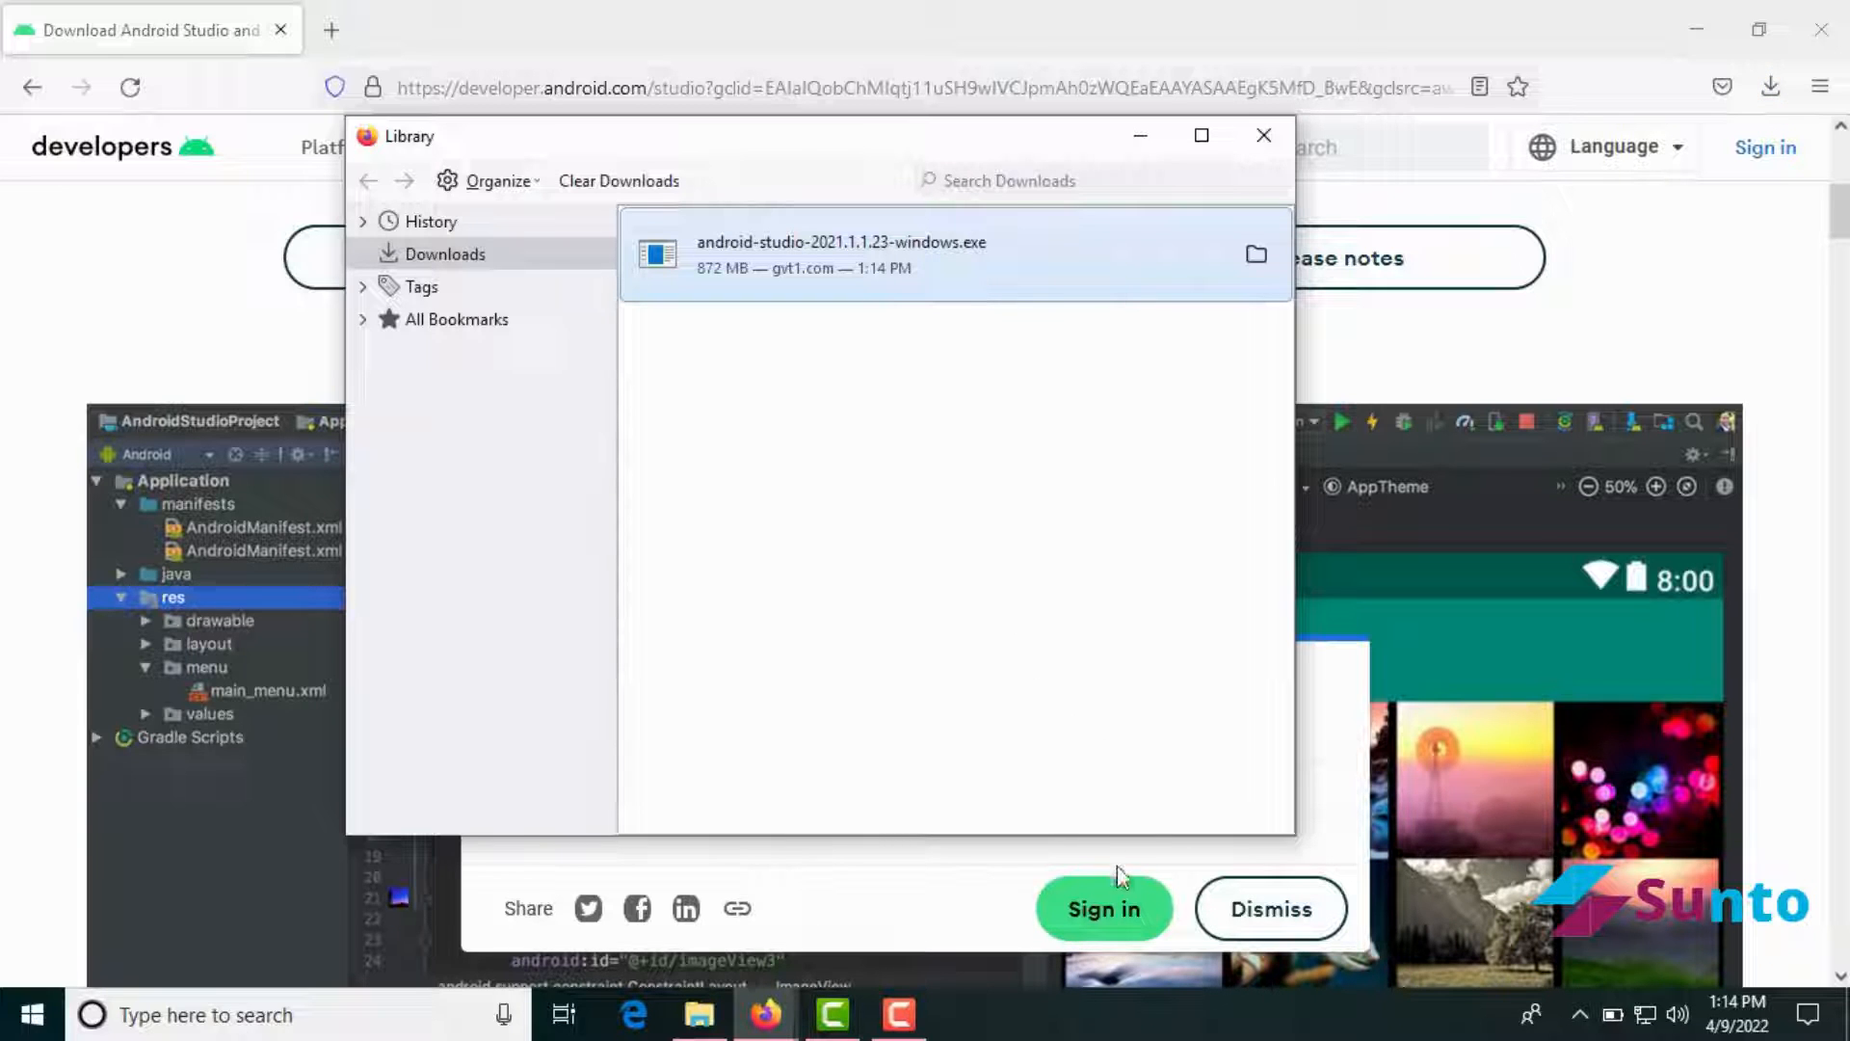
Show the downloaded file in its folder and launch the android-studio-2021.1.1.23-windows installer
left_click(1257, 253)
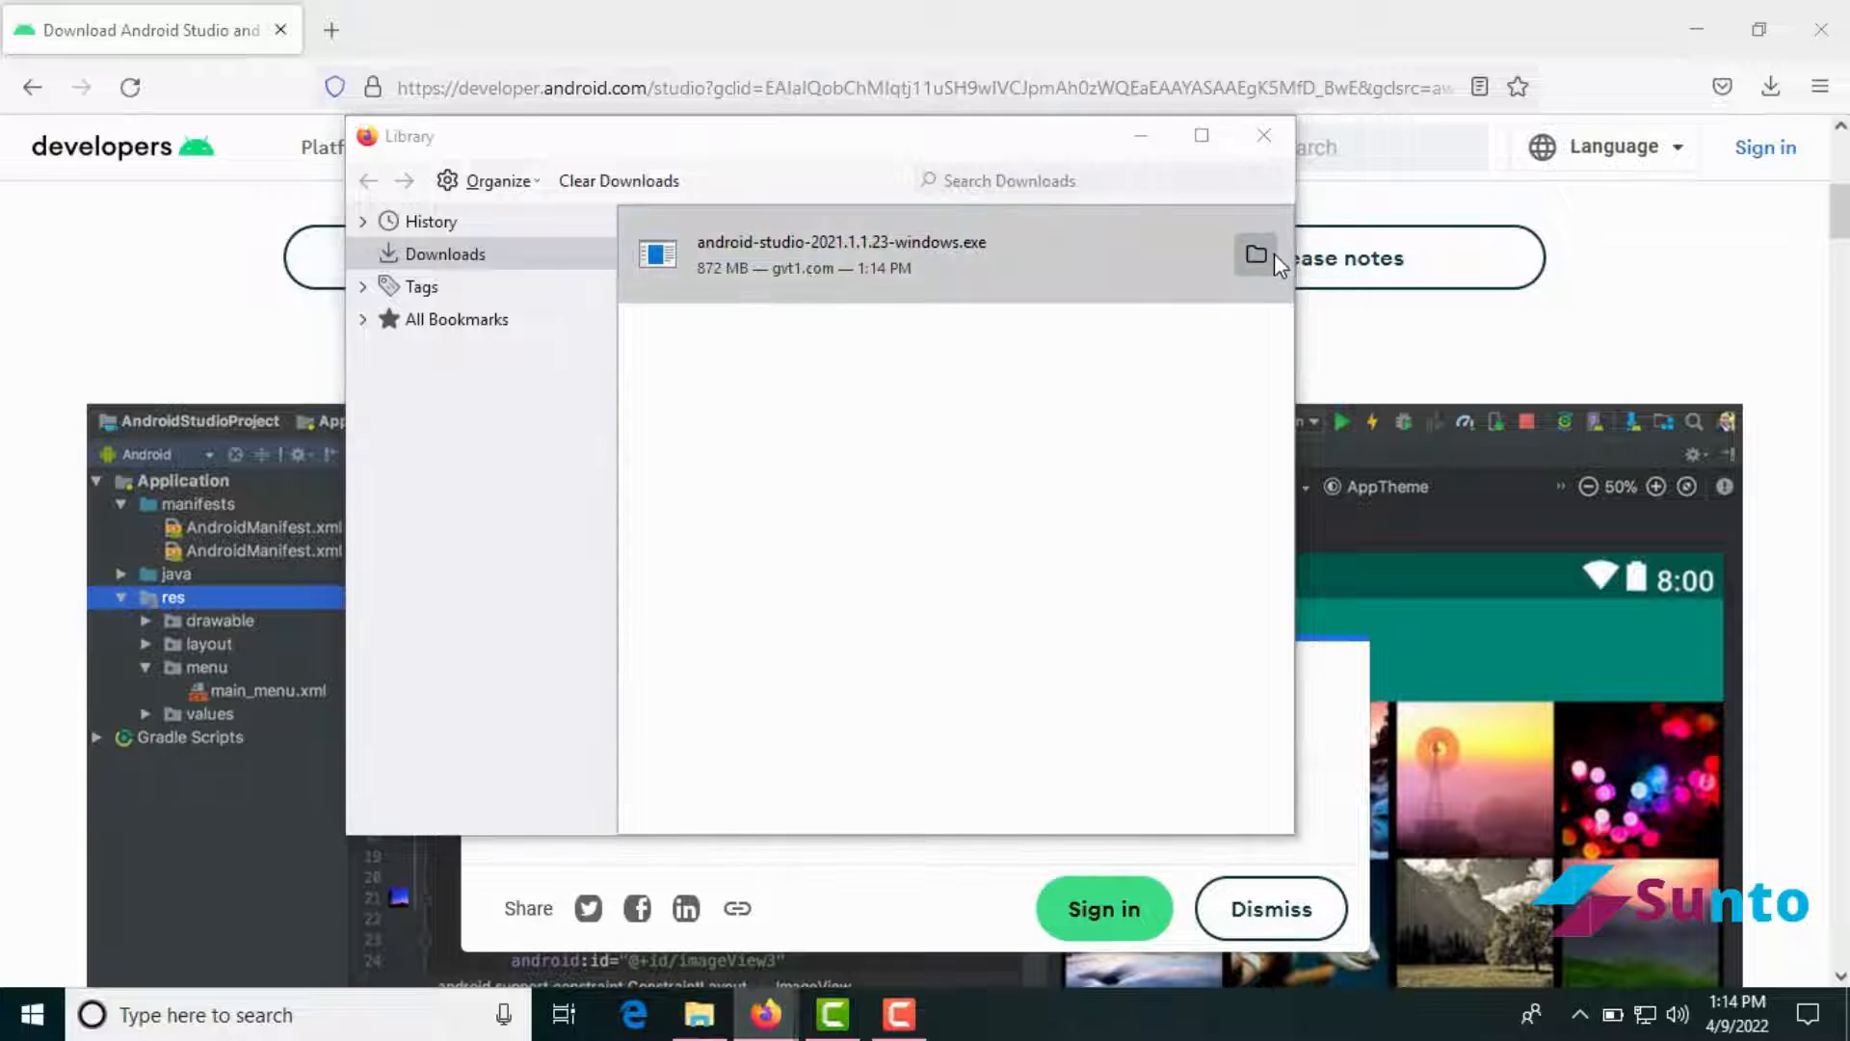
double_click(638, 316)
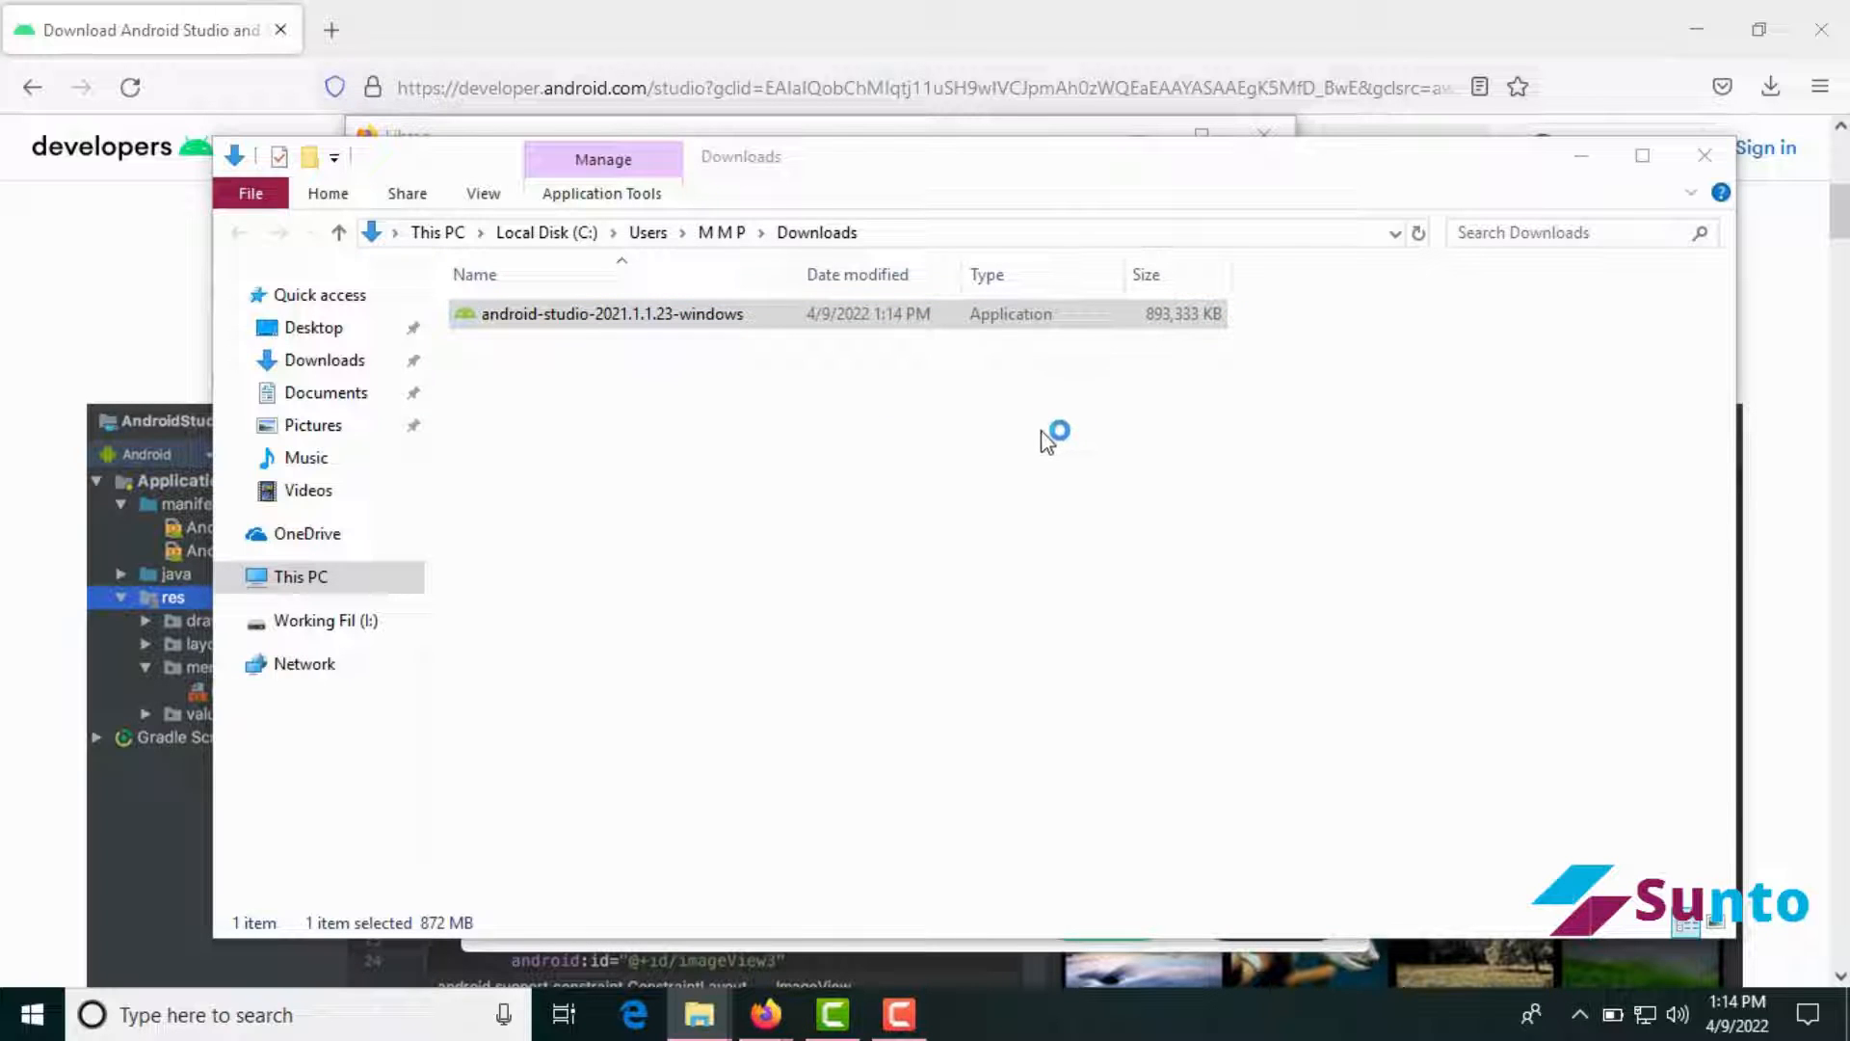
left_click(899, 1014)
left_click(900, 1013)
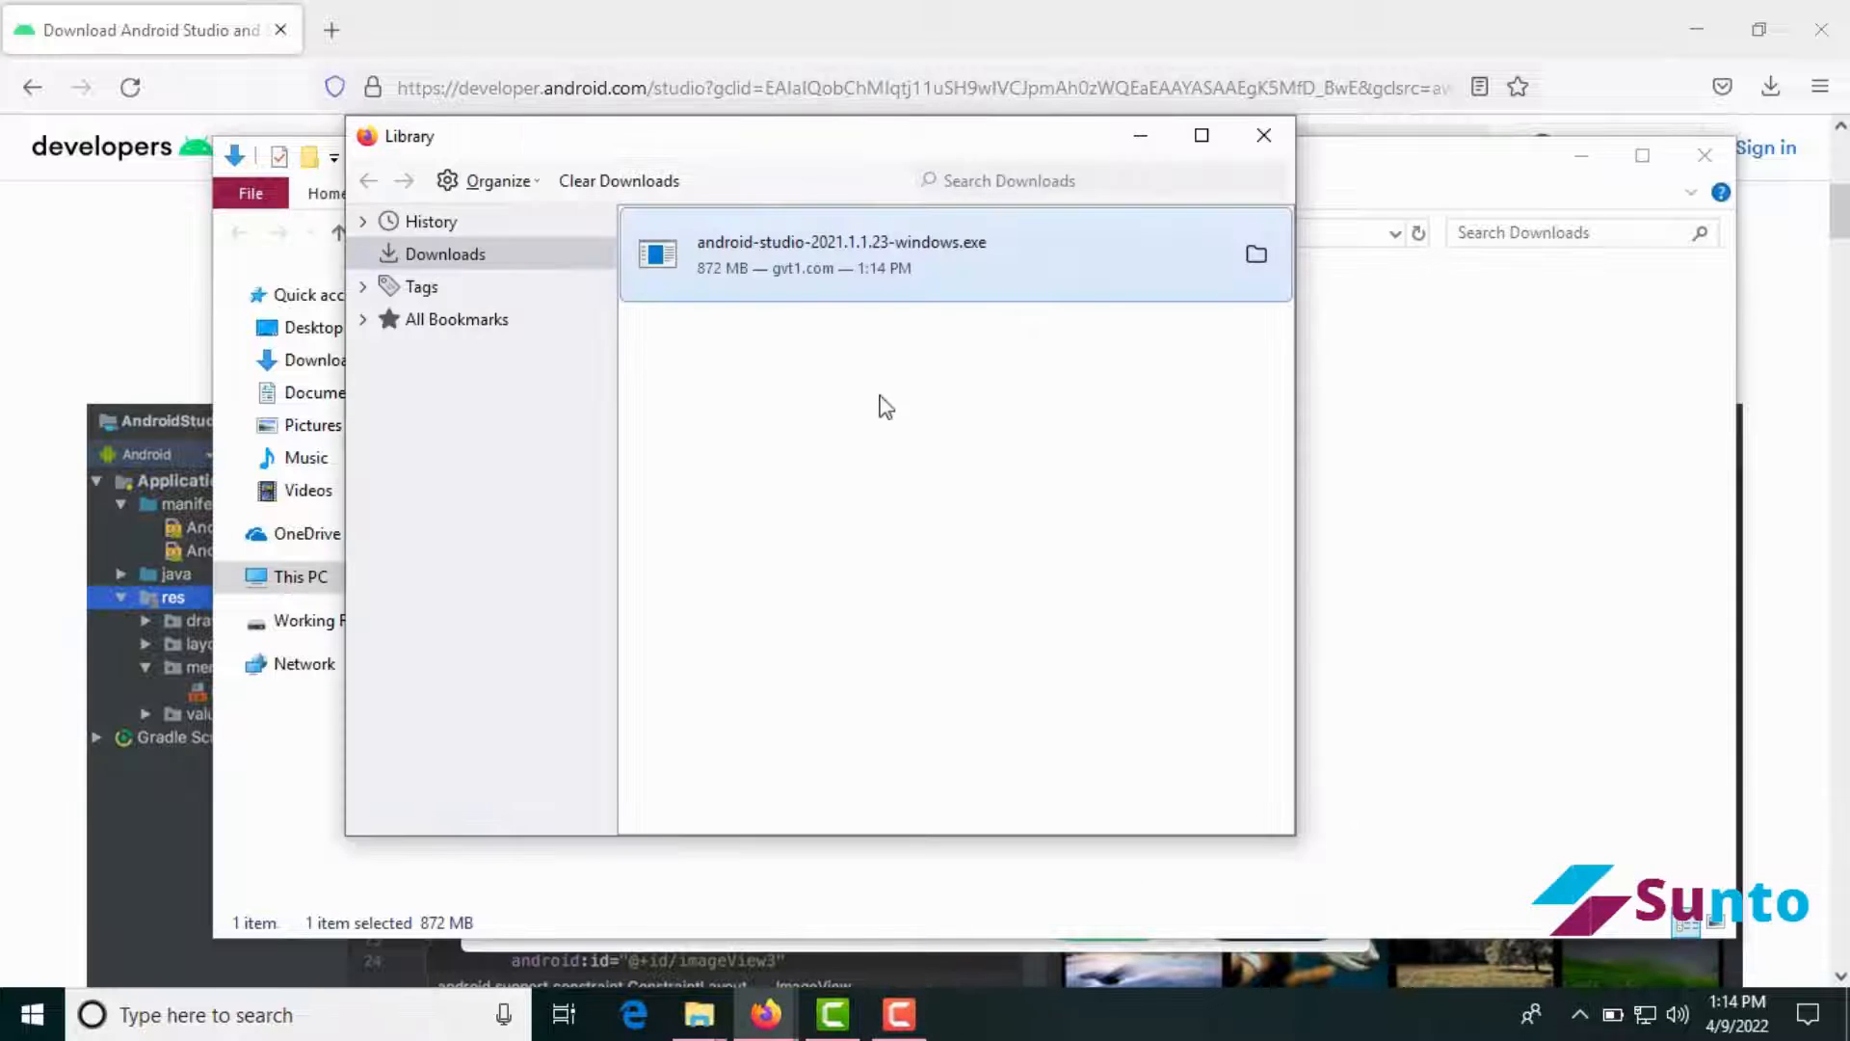
Close the Library downloads window and minimize the browser
left_click(1263, 135)
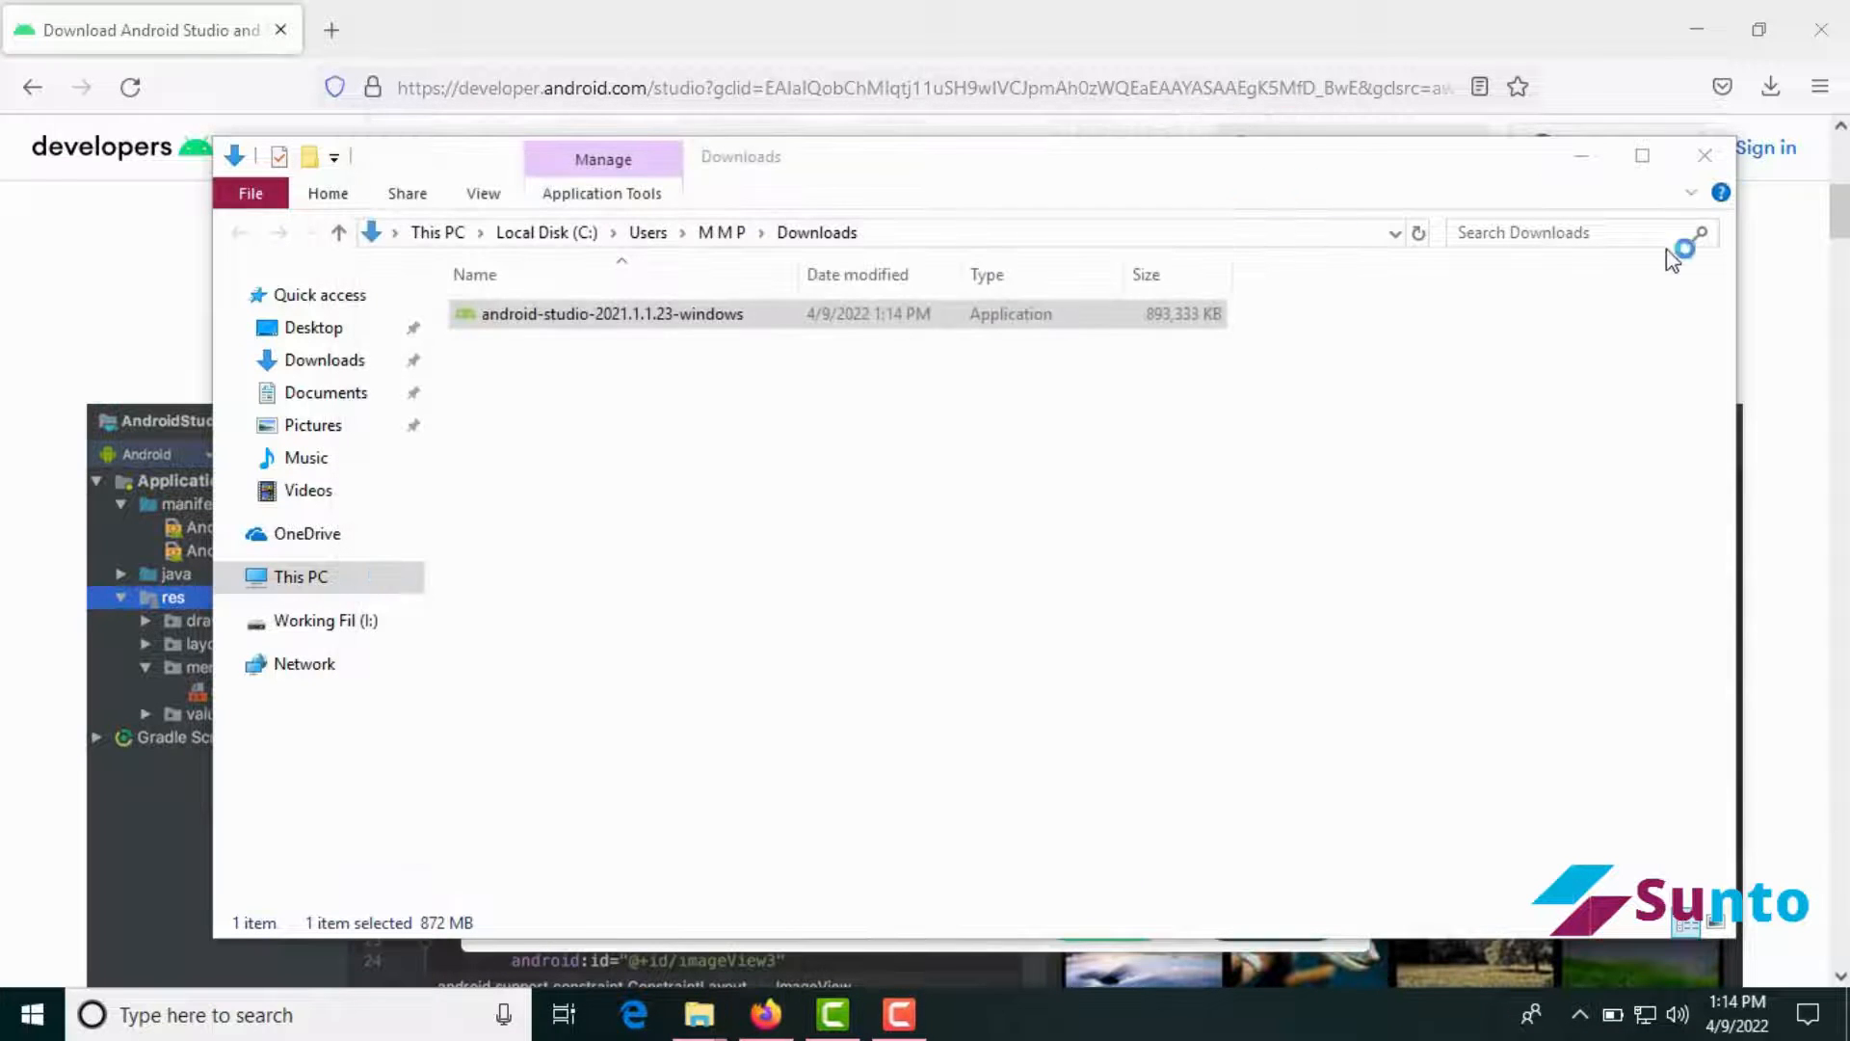
left_click(1698, 28)
right_click(1060, 9)
left_click(1147, 89)
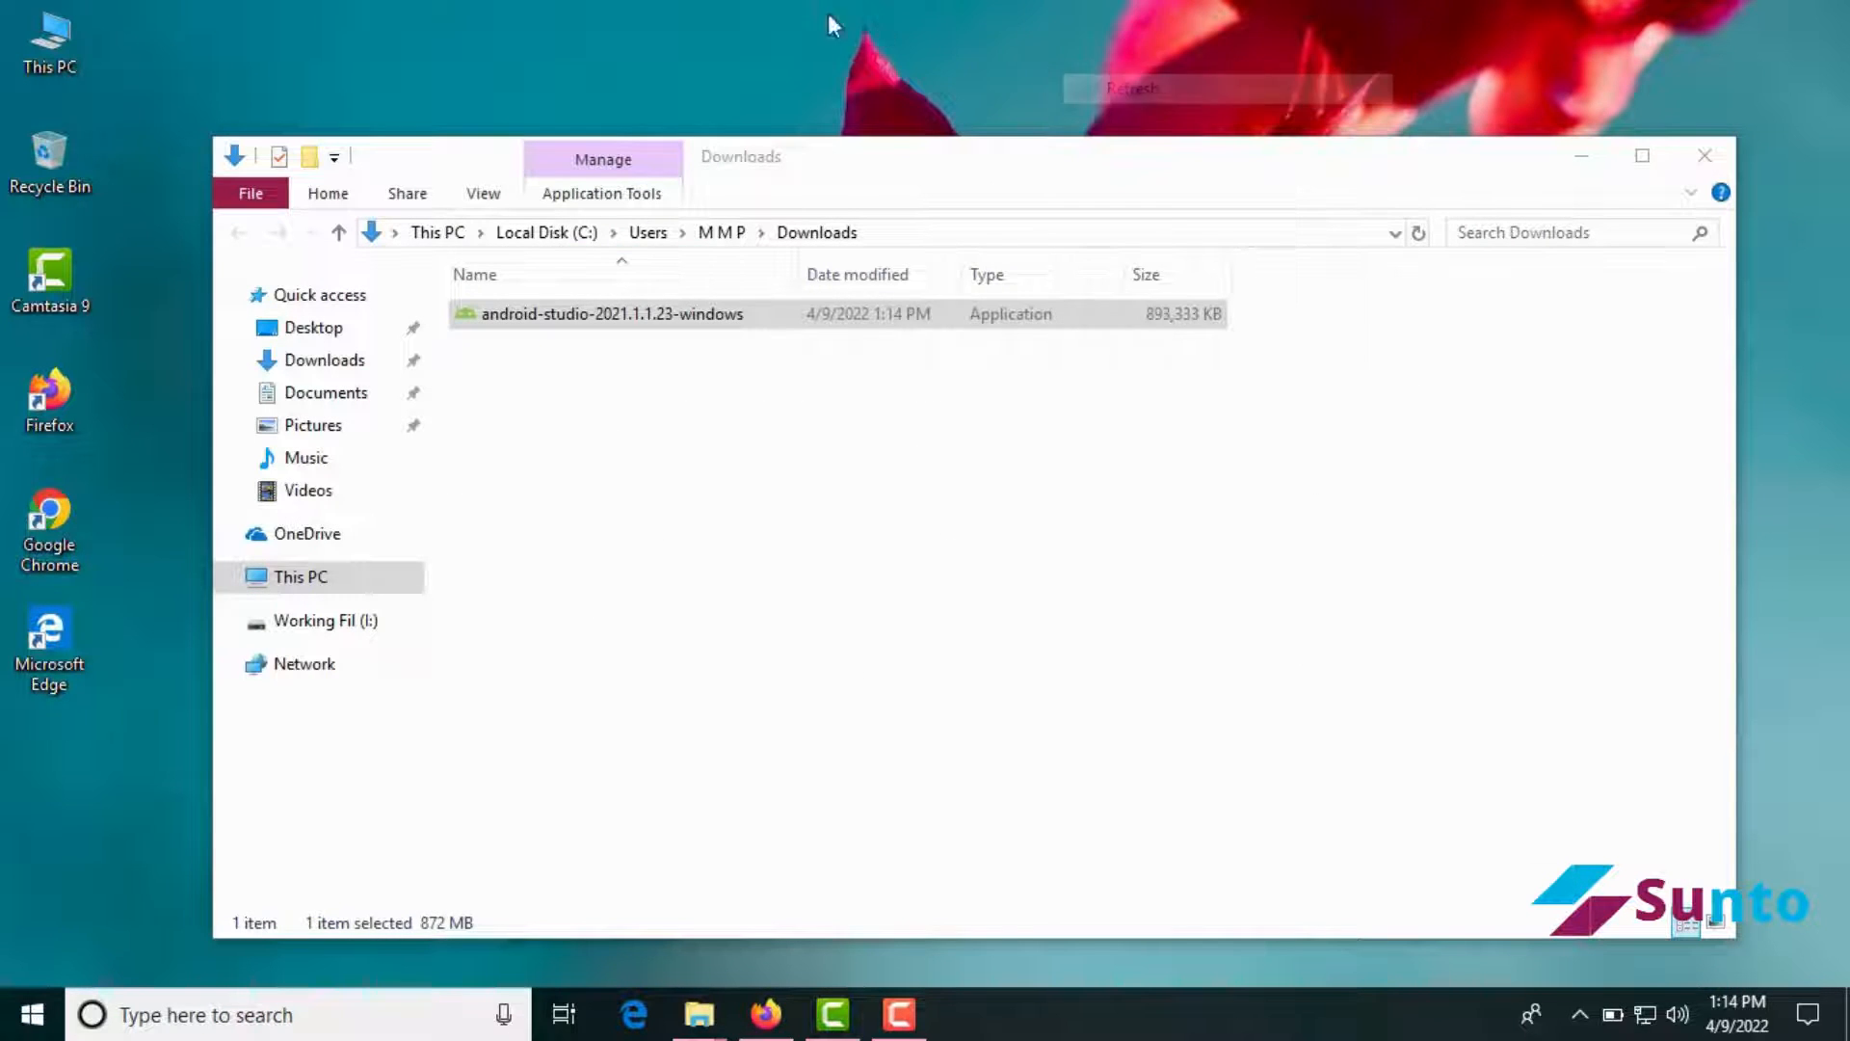
right_click(829, 13)
left_click(937, 93)
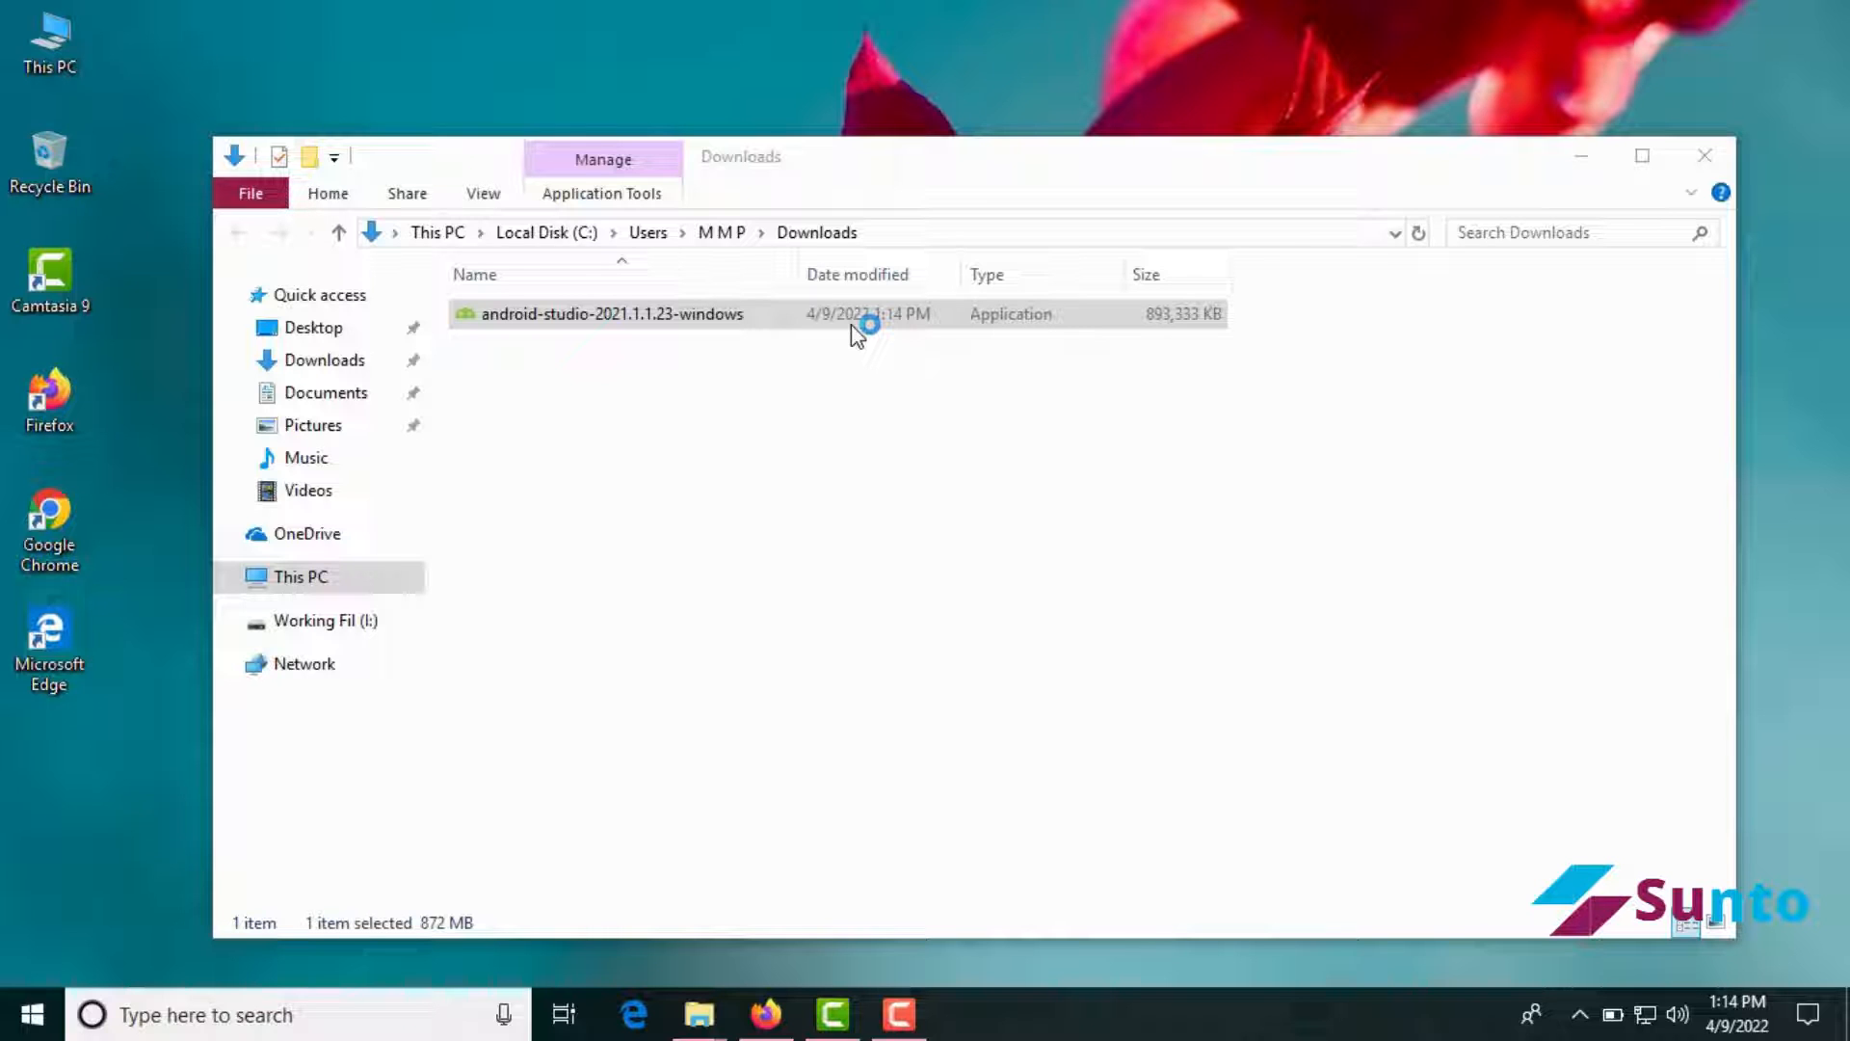
left_click(899, 1014)
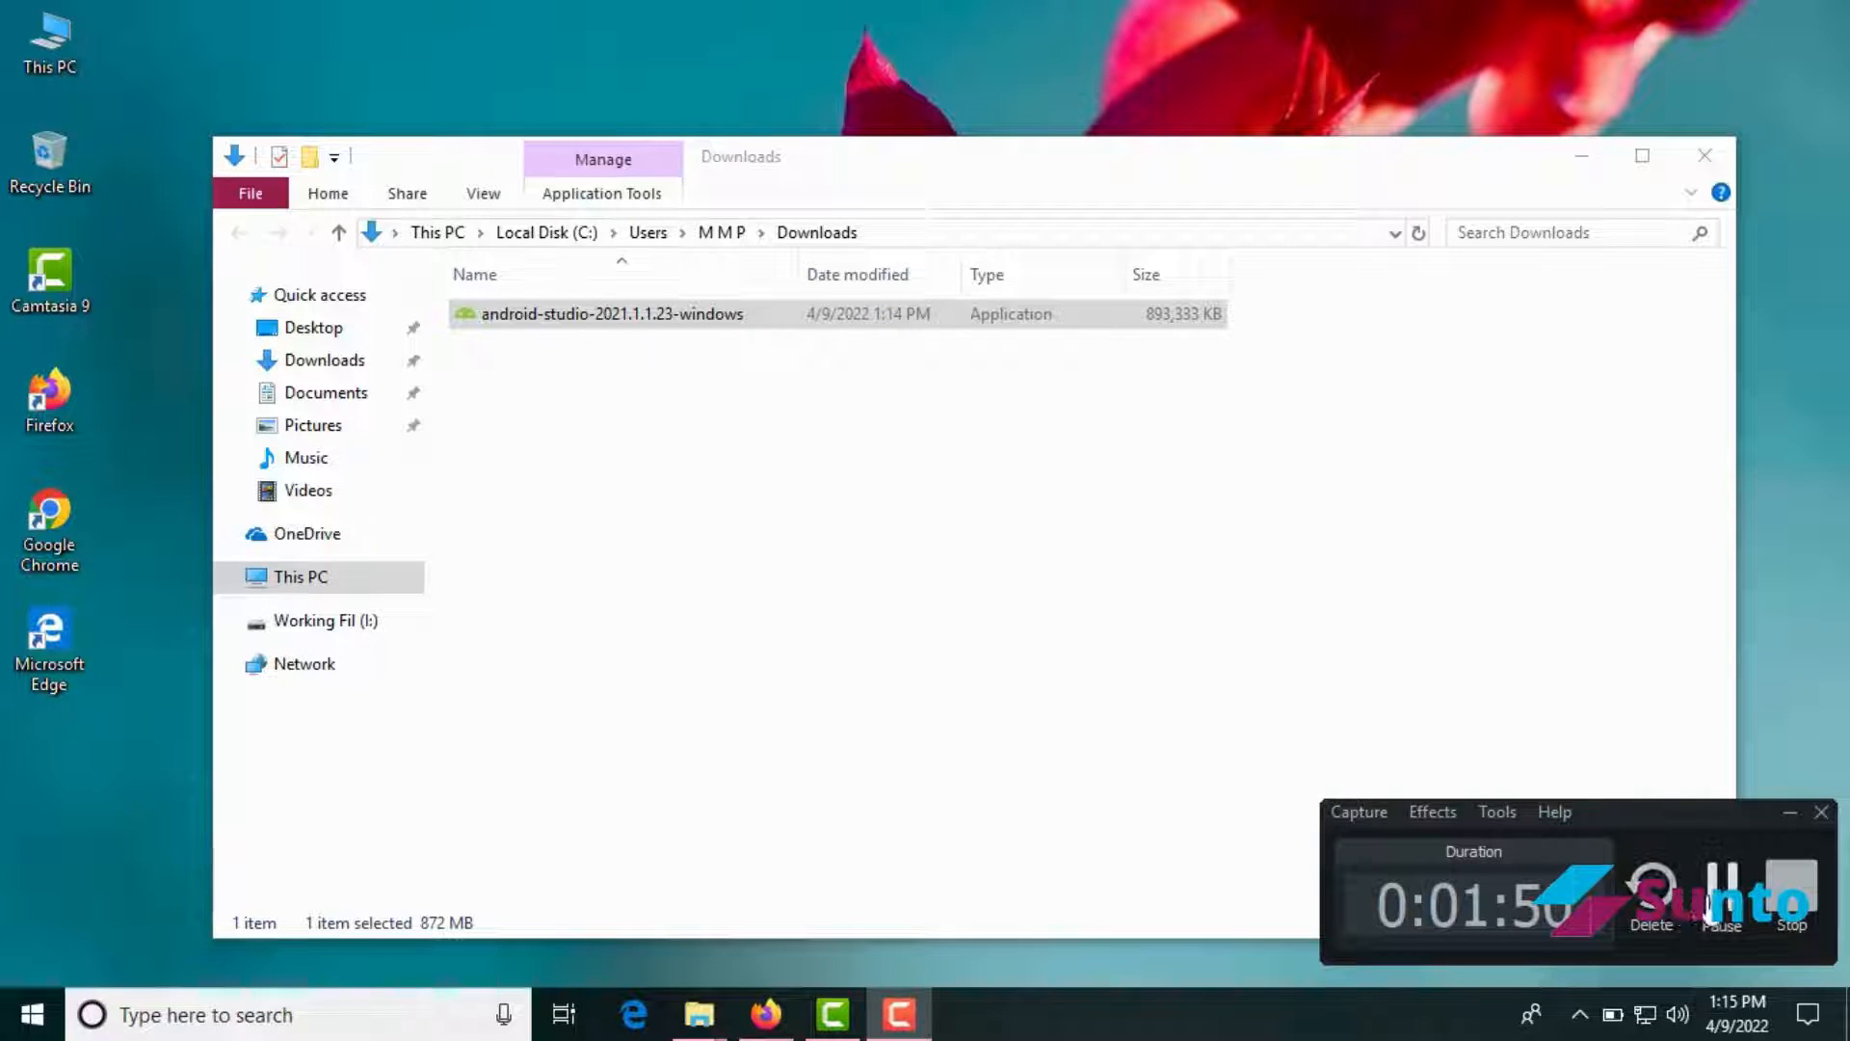
left_click(1709, 901)
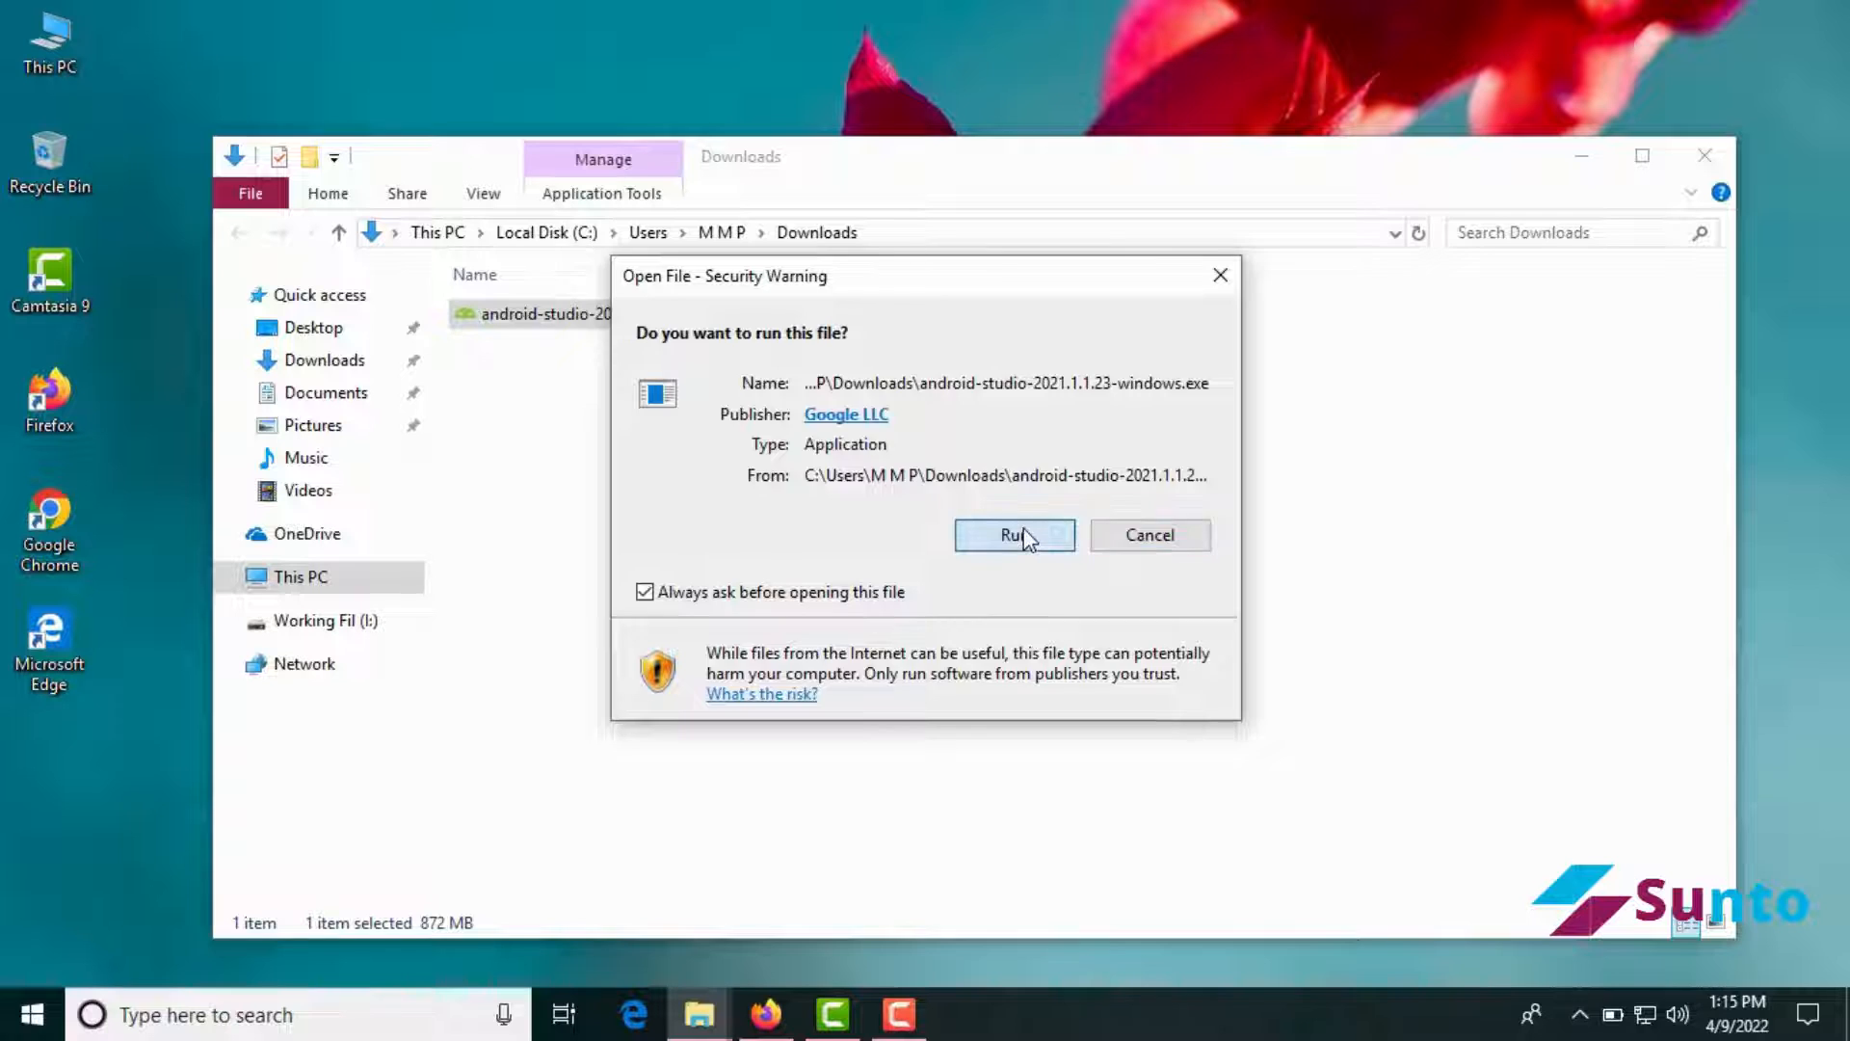
Allow the installer to run in the security warning and minimize the Downloads folder window
left_click(1128, 533)
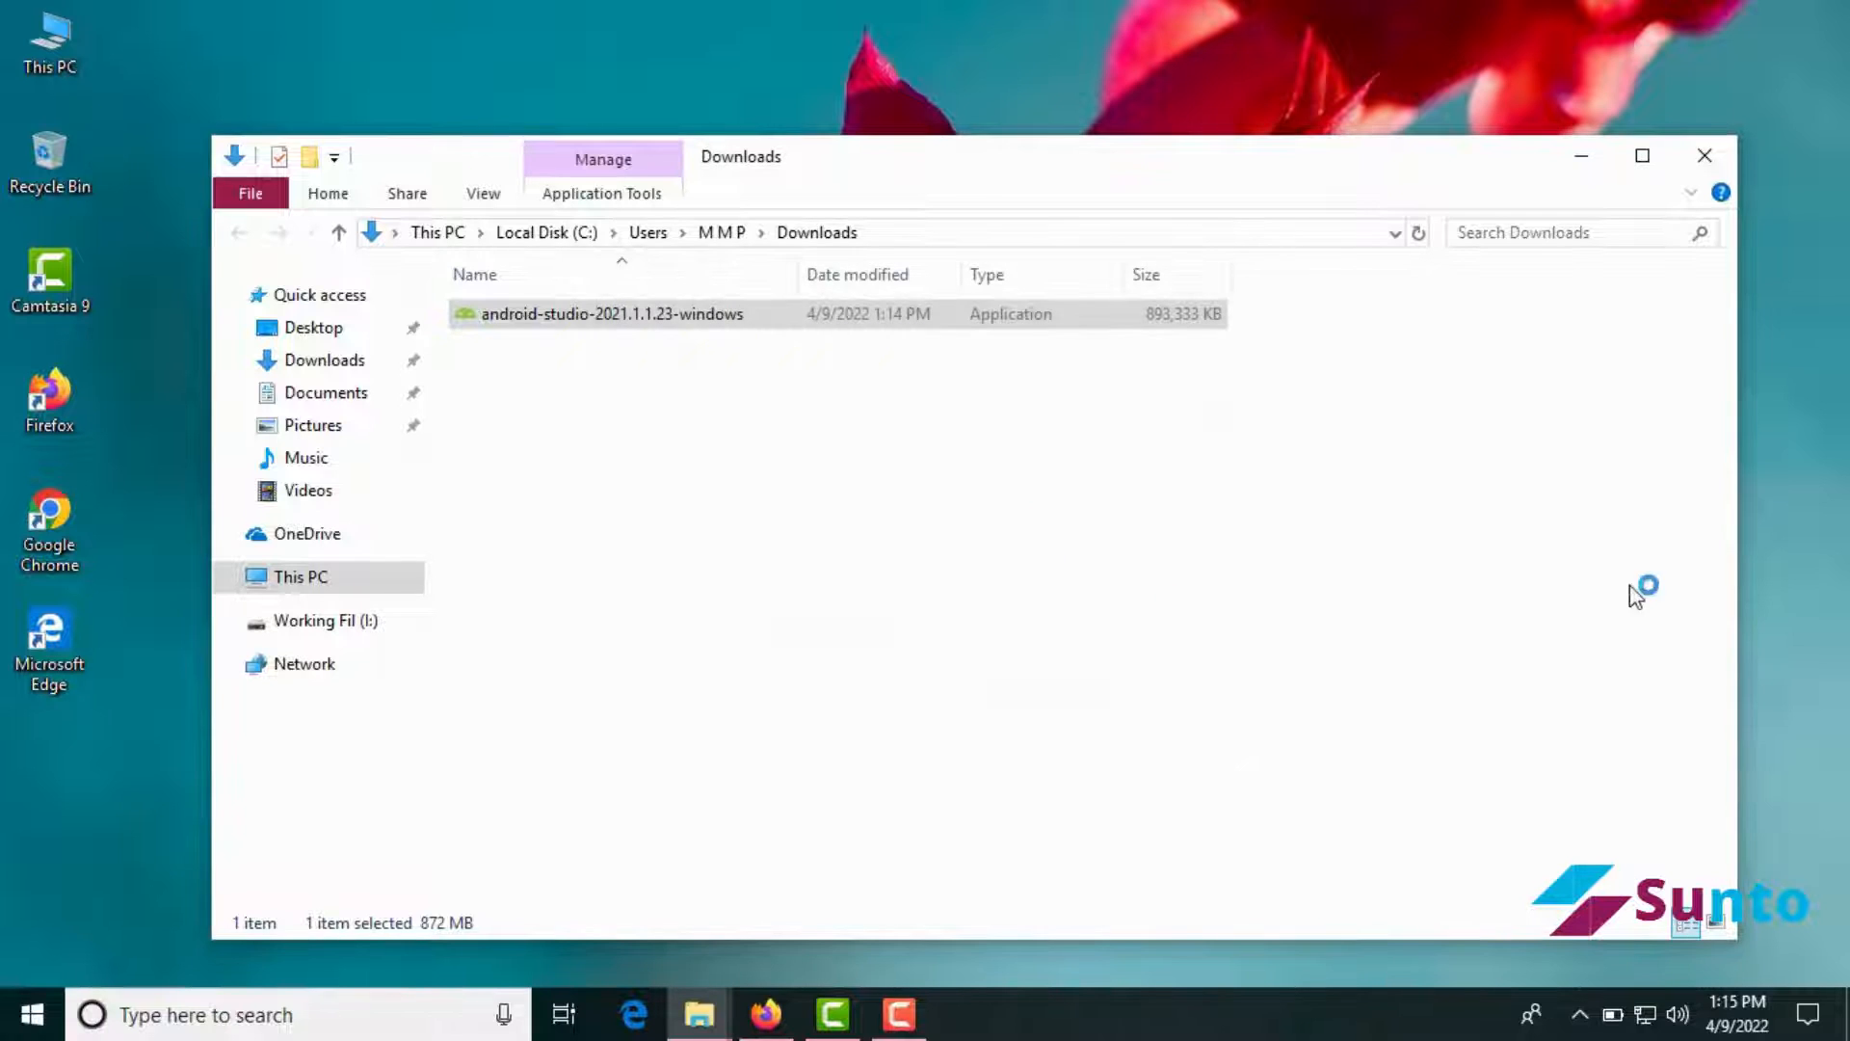
right_click(1777, 506)
left_click(1774, 583)
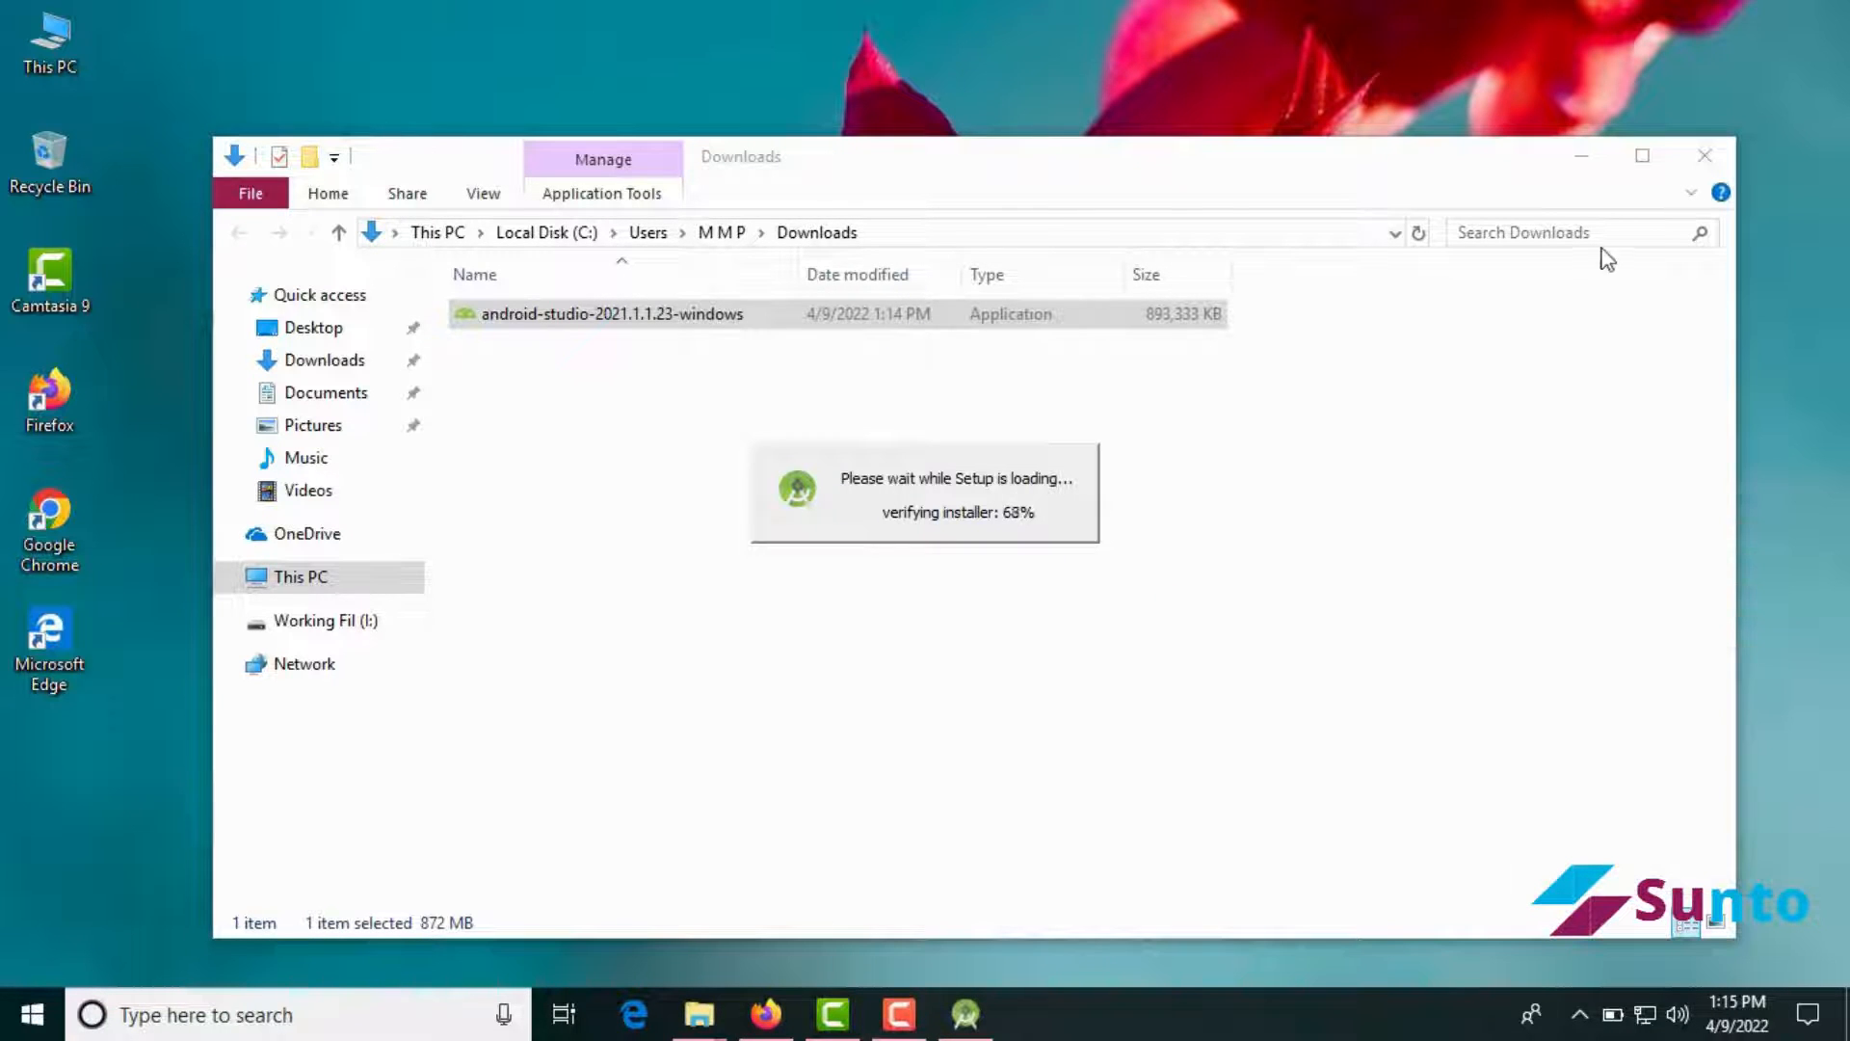
left_click(1582, 156)
right_click(758, 326)
left_click(844, 393)
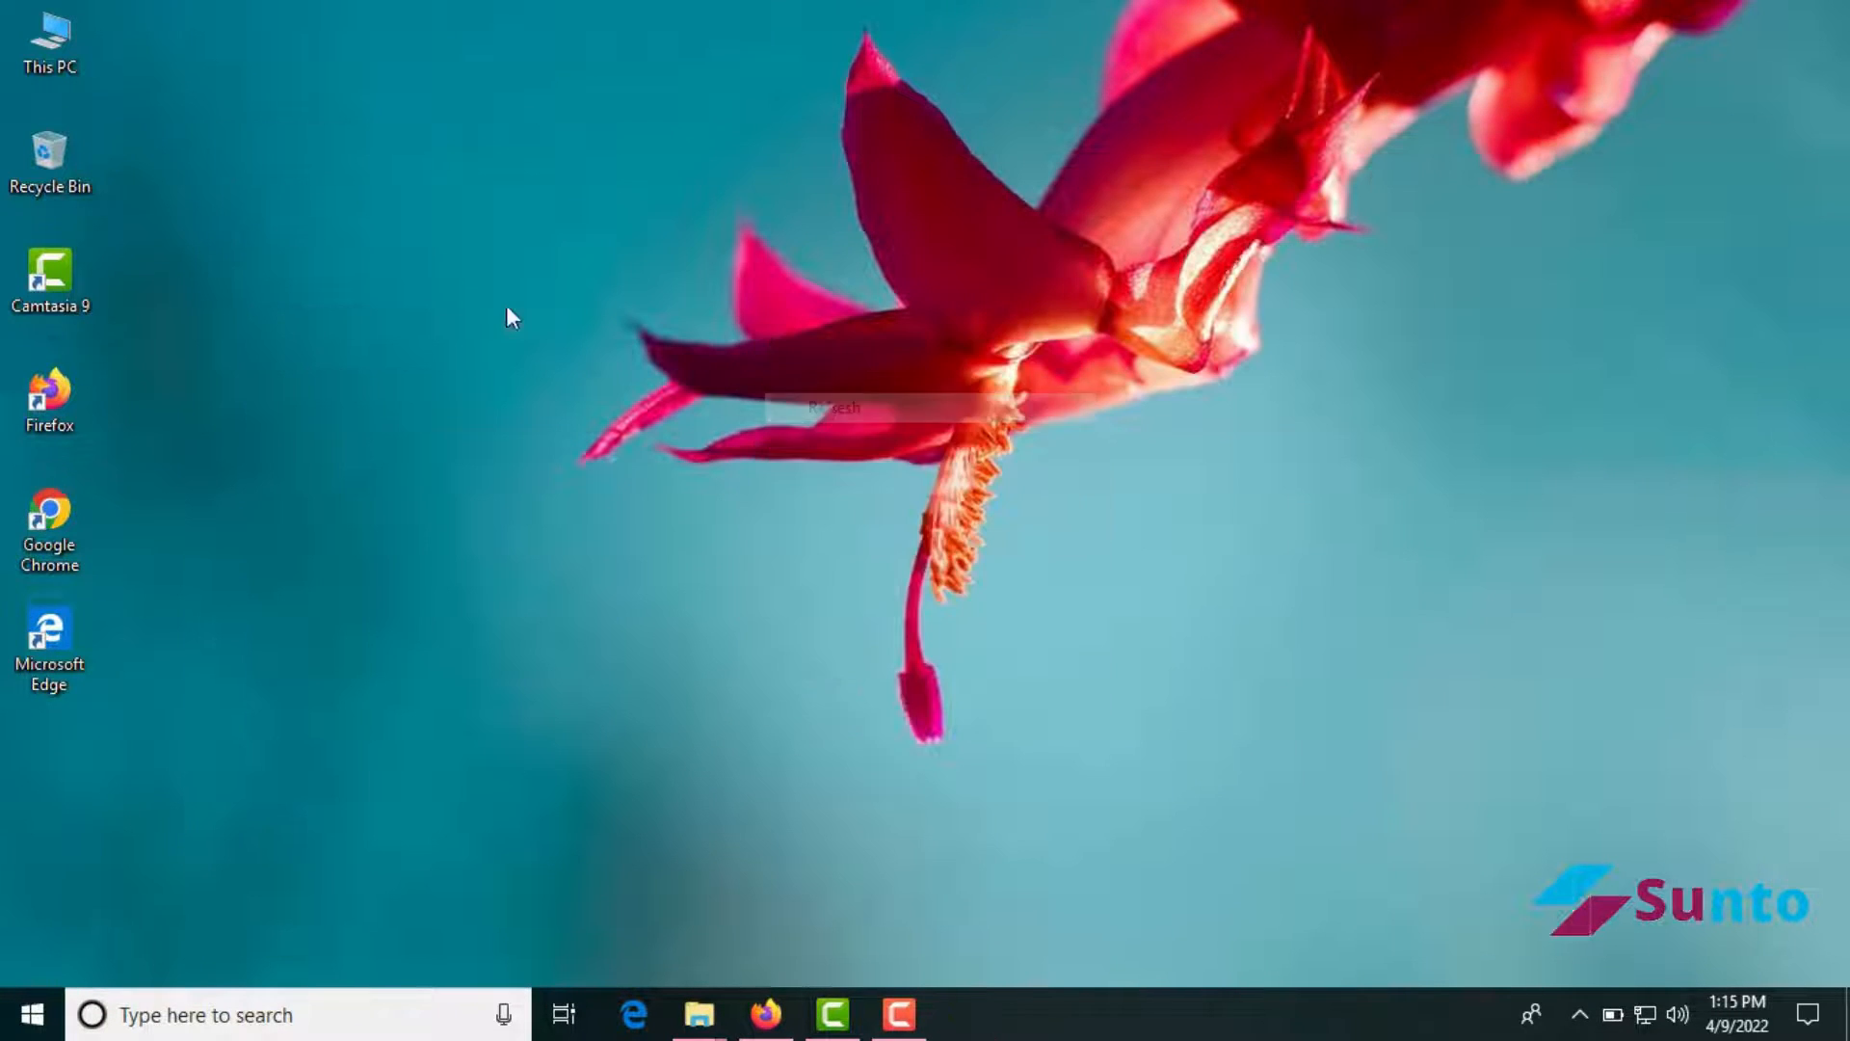
right_click(507, 309)
left_click(643, 391)
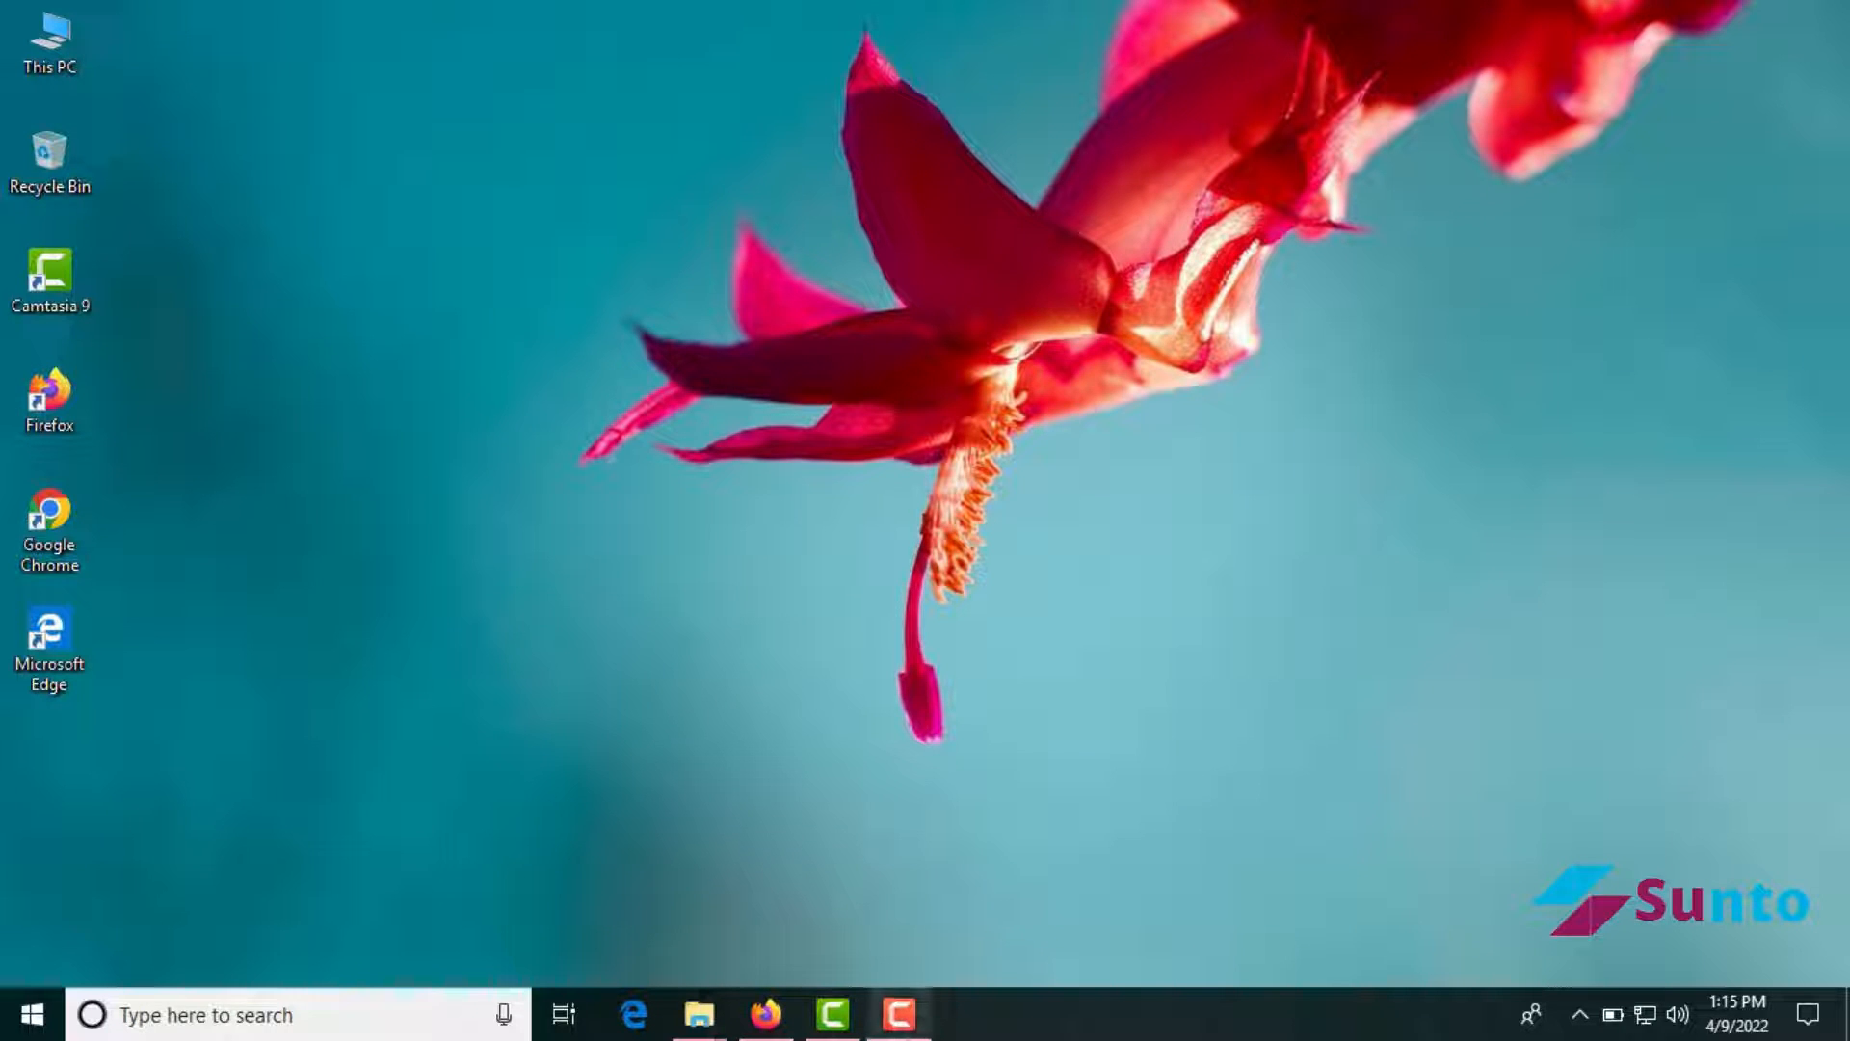
mouse_move(898, 1012)
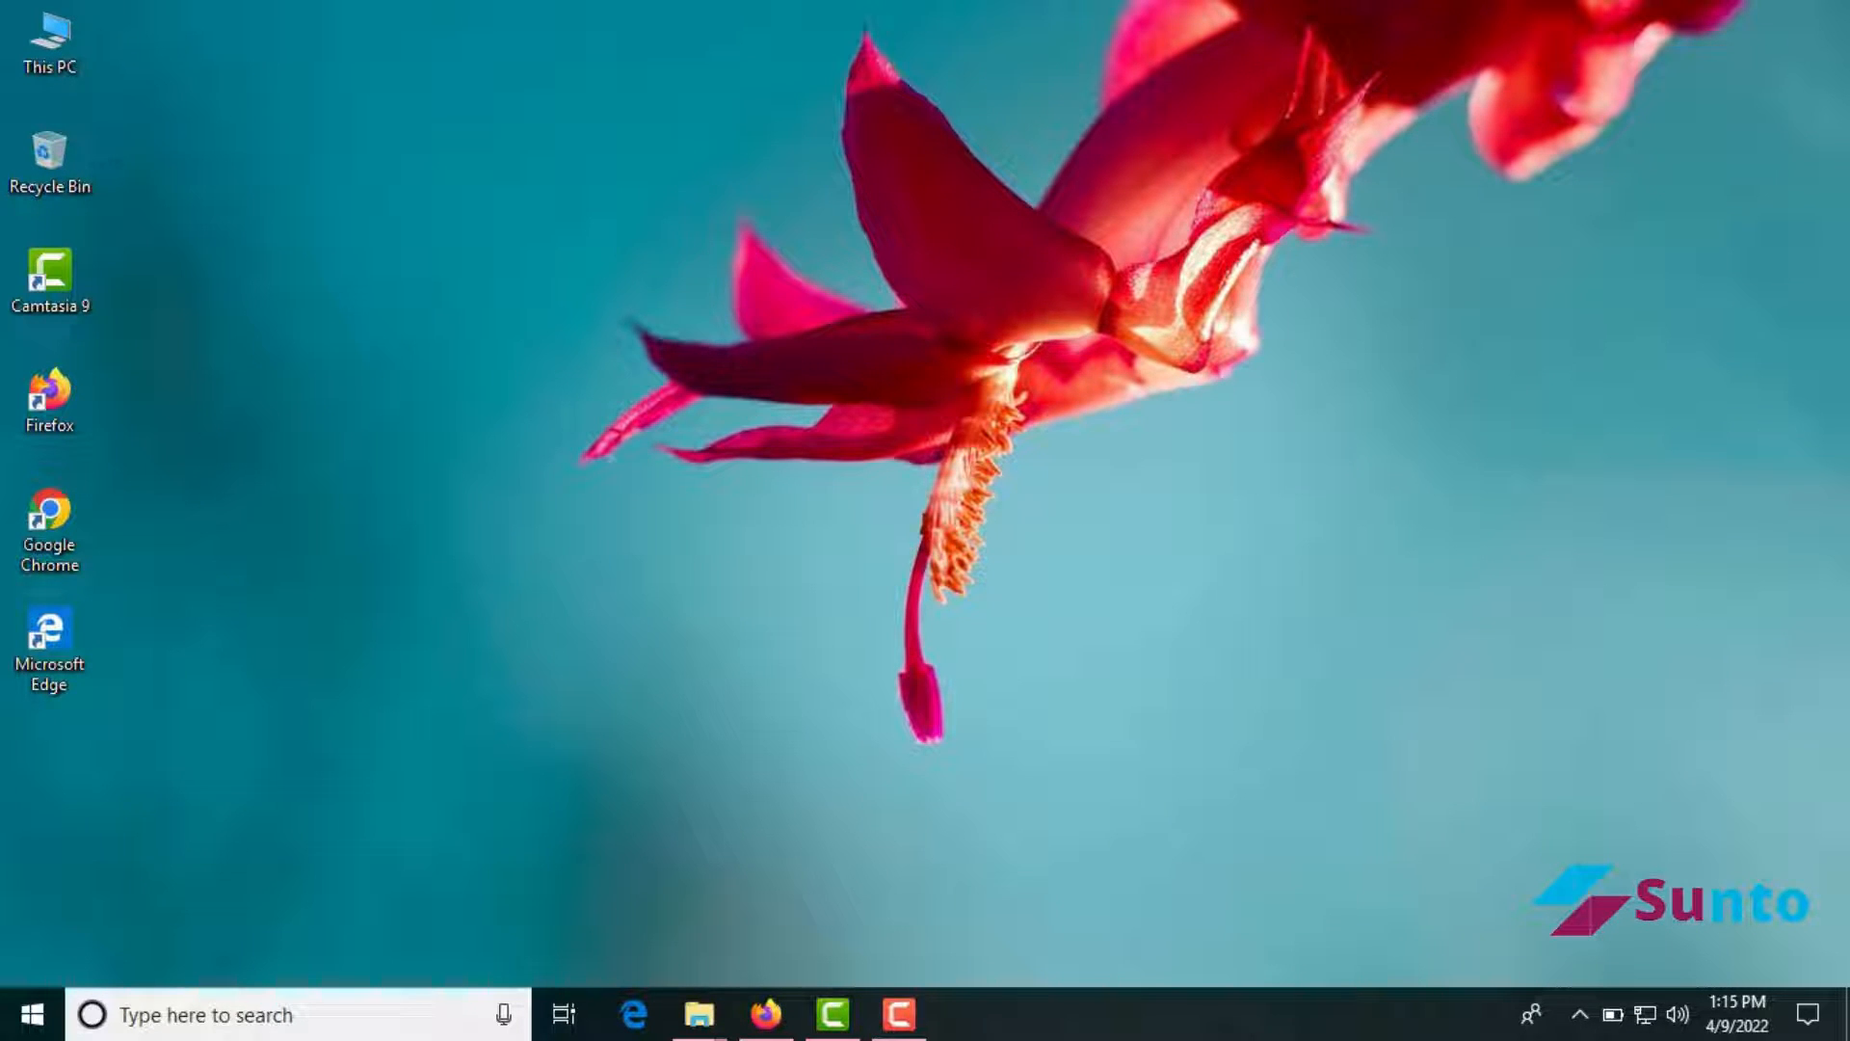
right_click(634, 479)
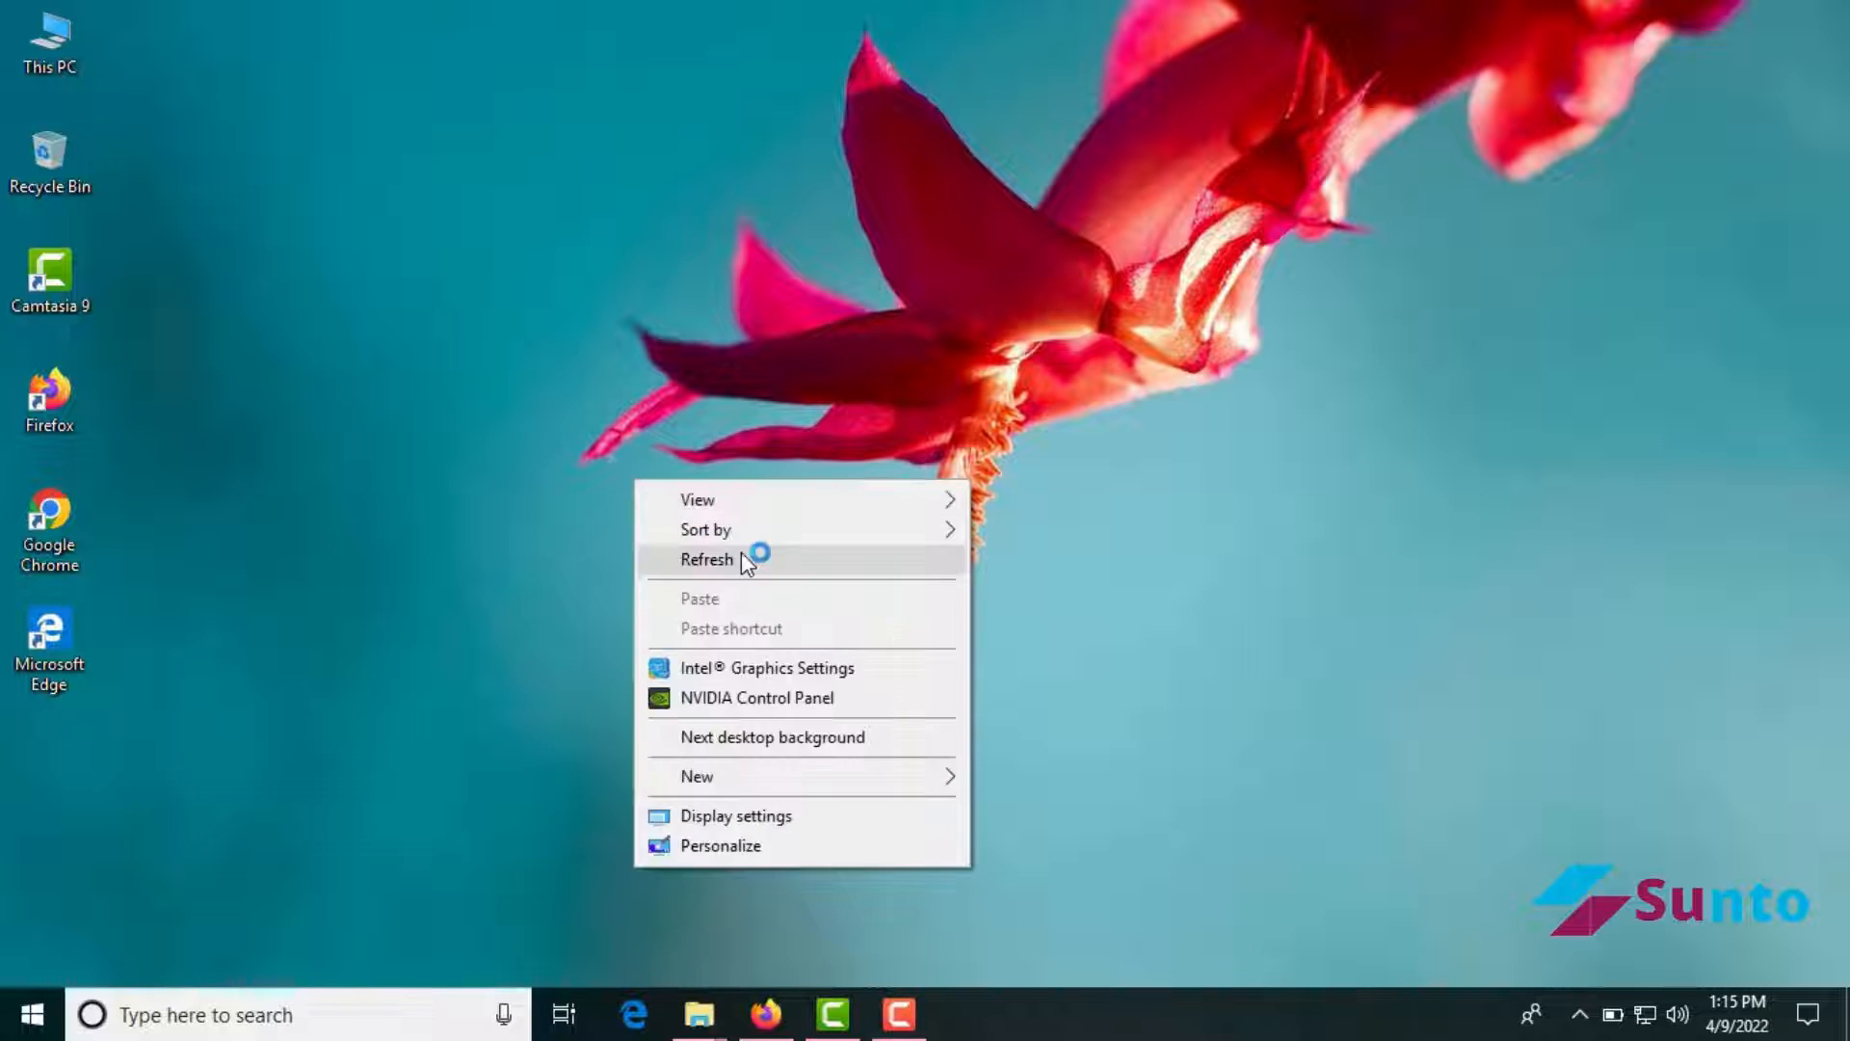
left_click(748, 551)
Install Android Studio with Android Virtual Device, keeping C:\Program Files\Android\Android Studio as location and Android Studio as Start Menu folder
left_click(1105, 725)
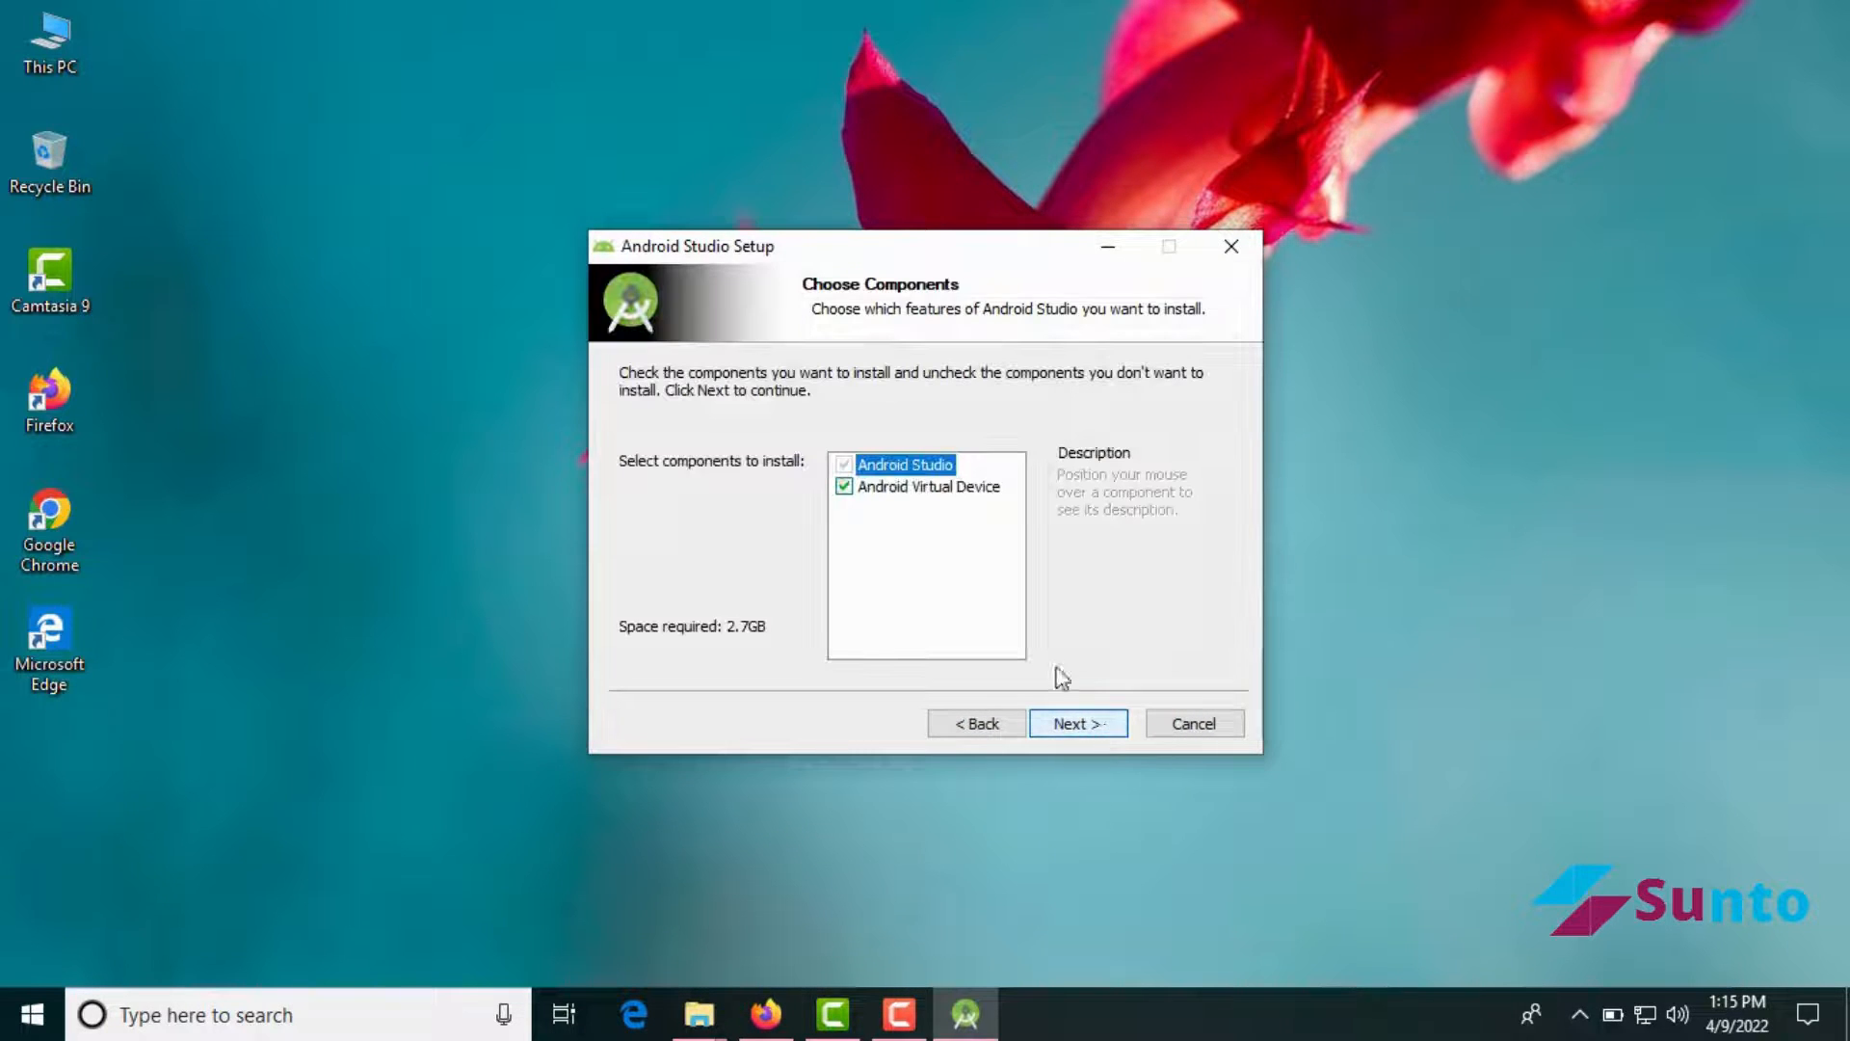
left_click(1097, 727)
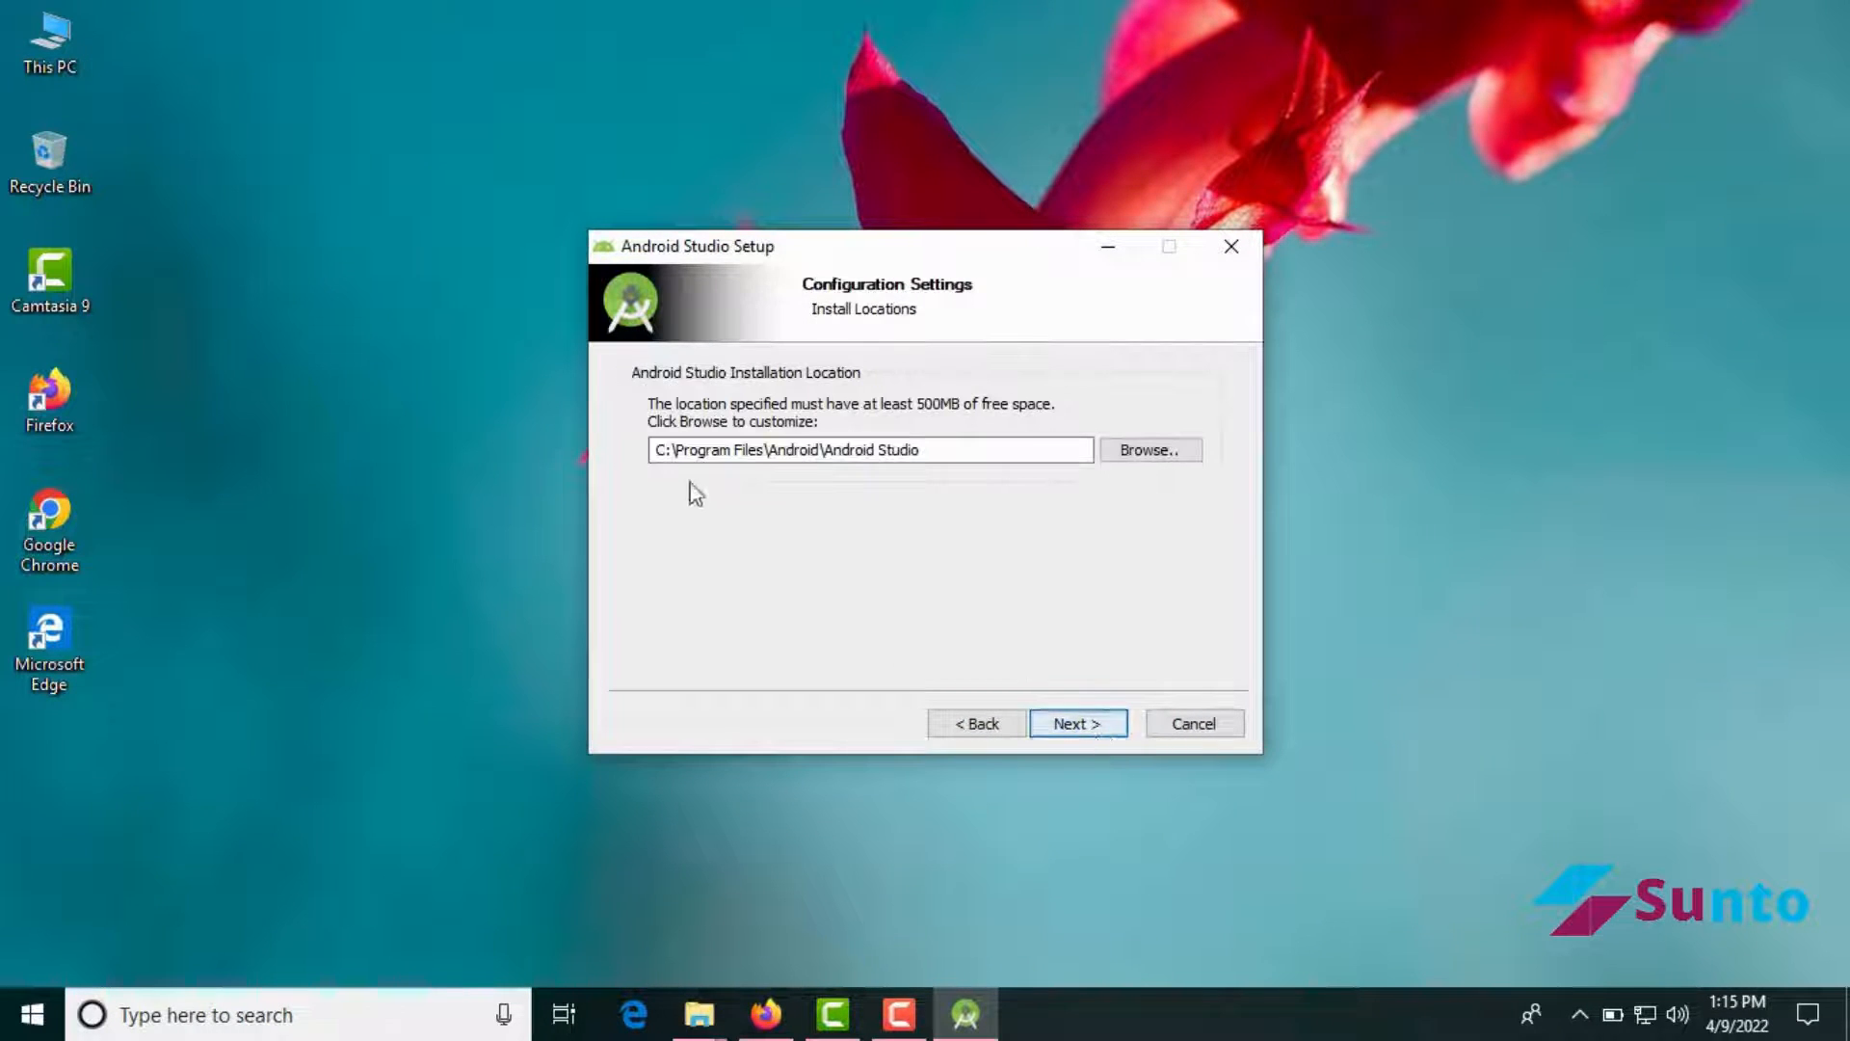
left_click(1095, 731)
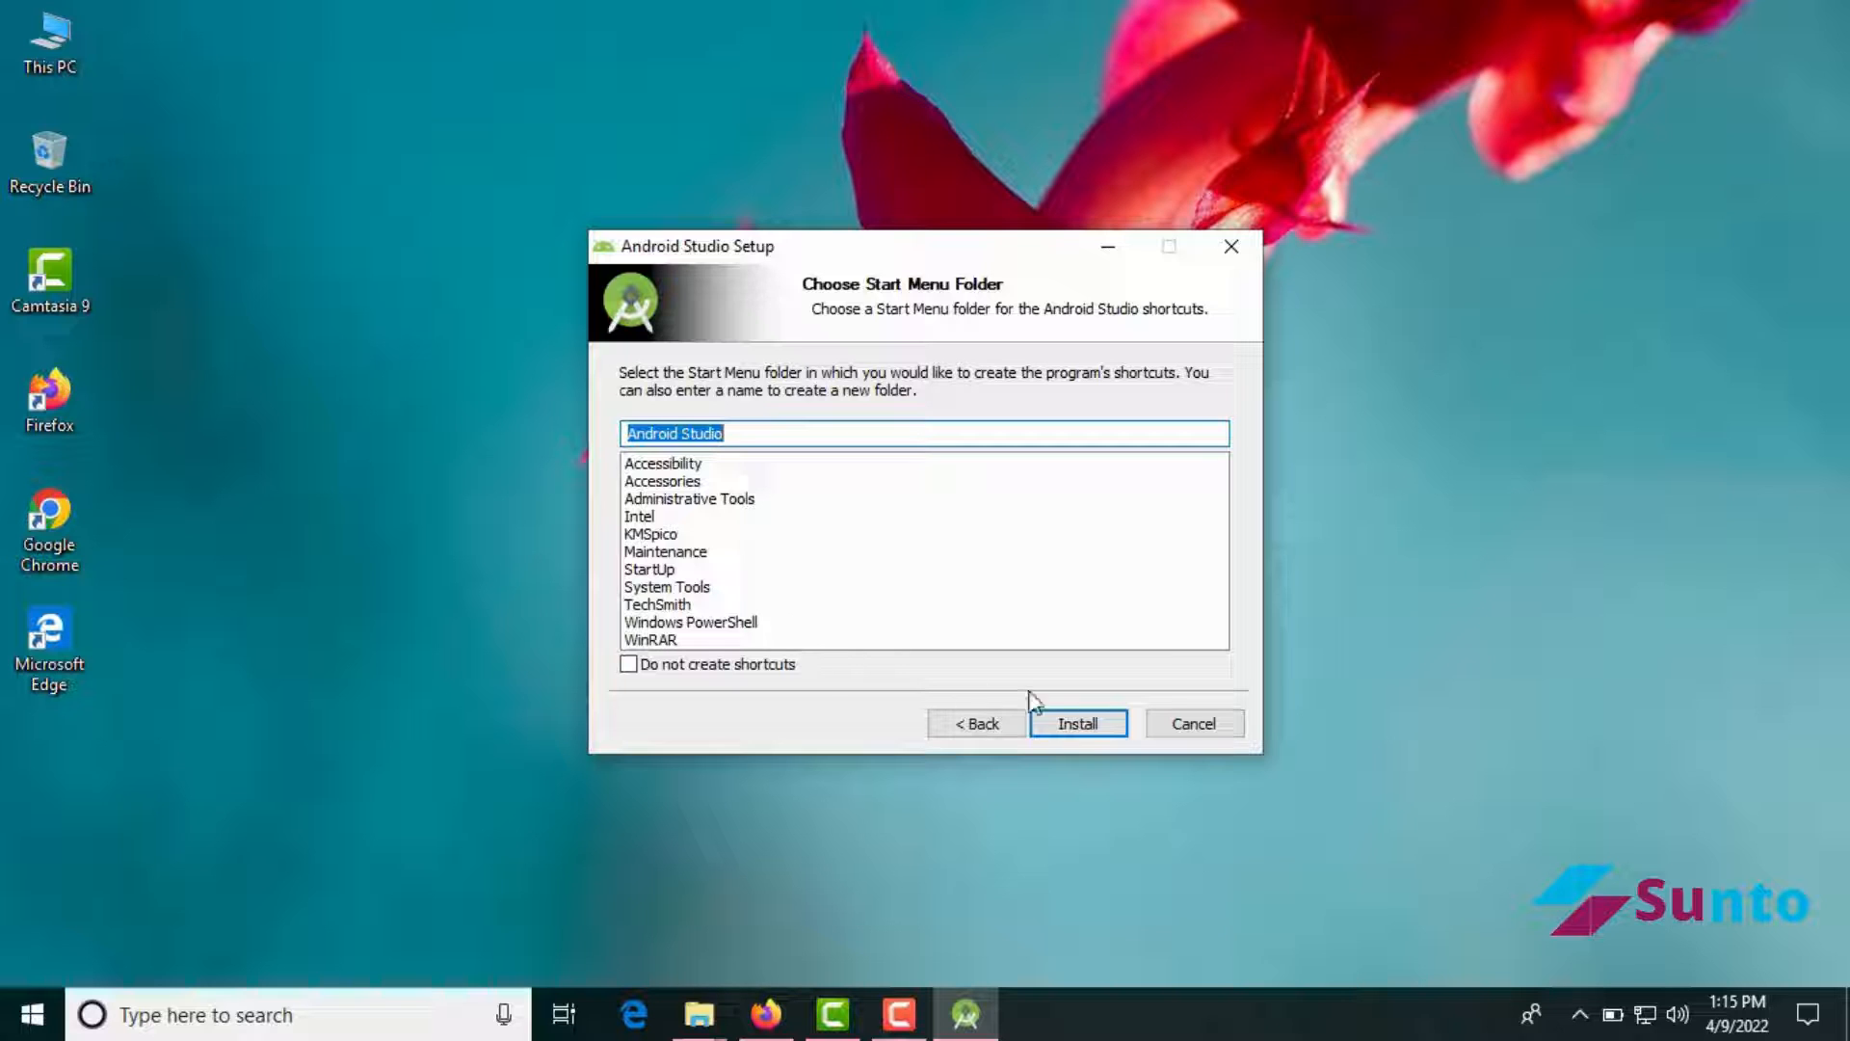
left_click(1089, 730)
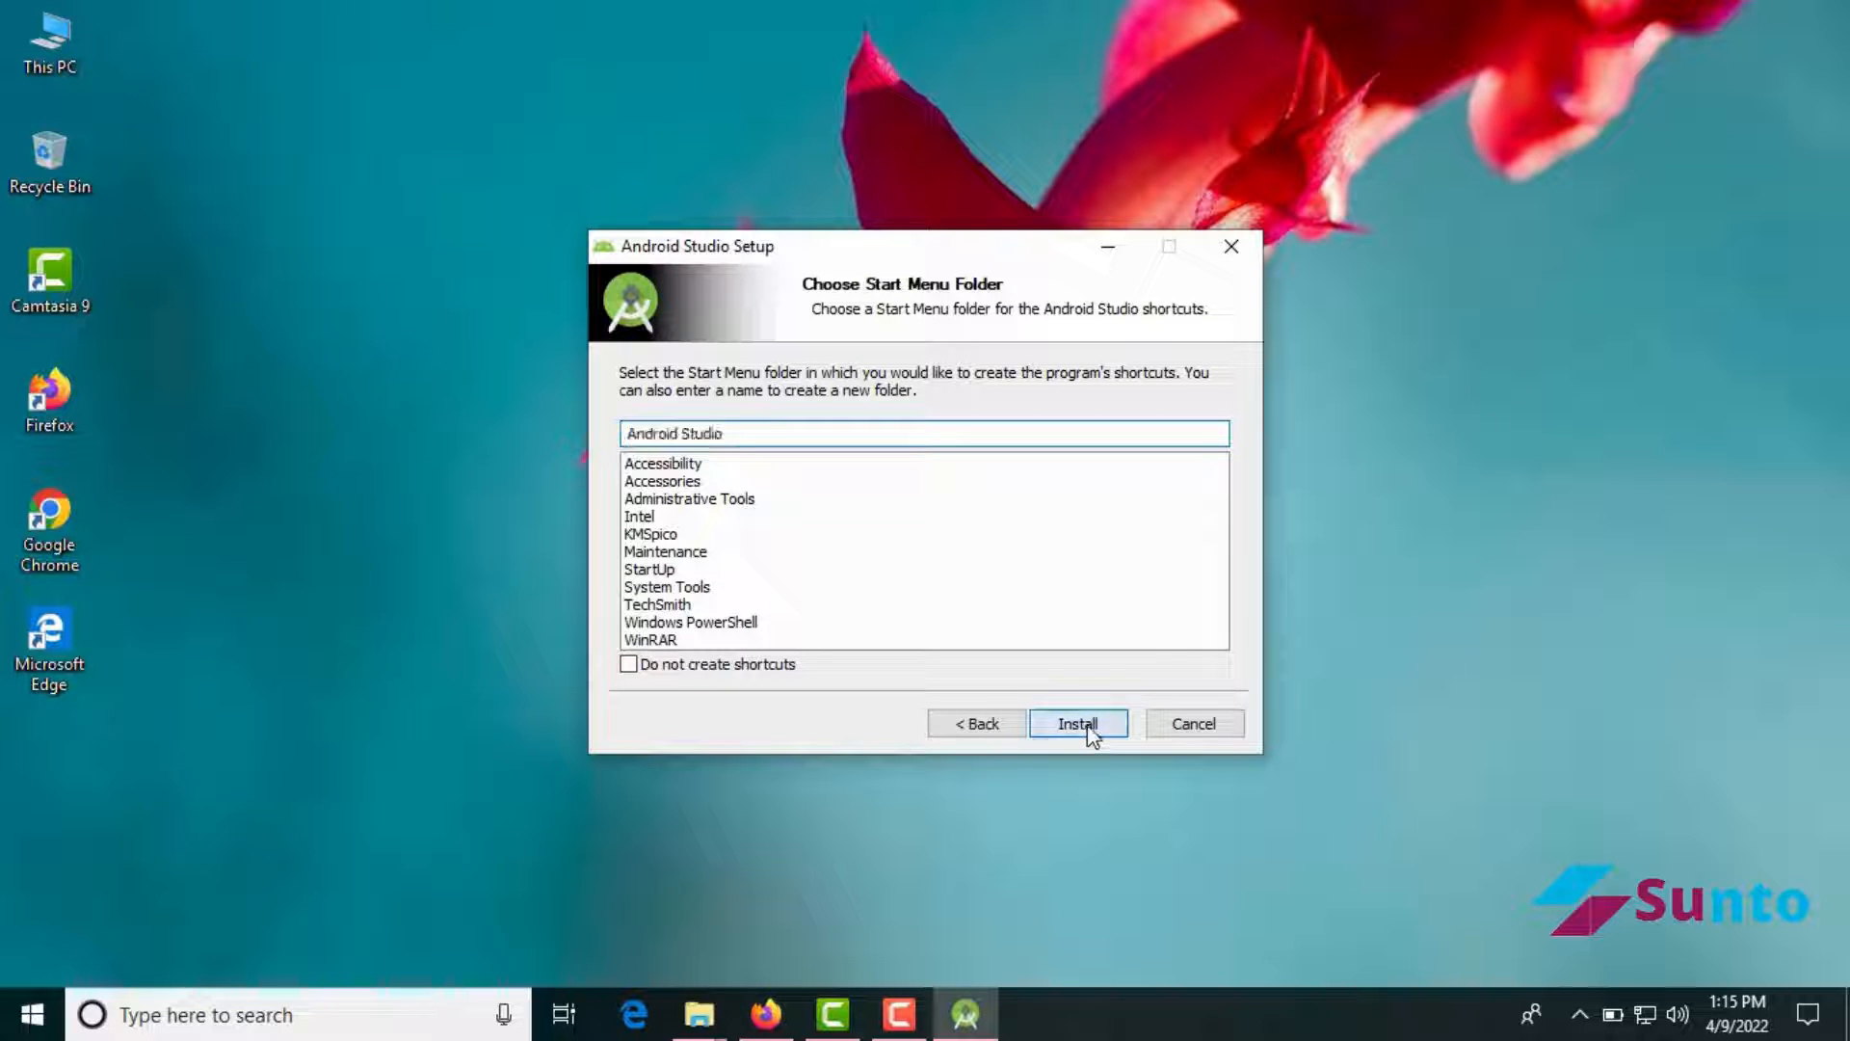
right_click(417, 448)
left_click(501, 526)
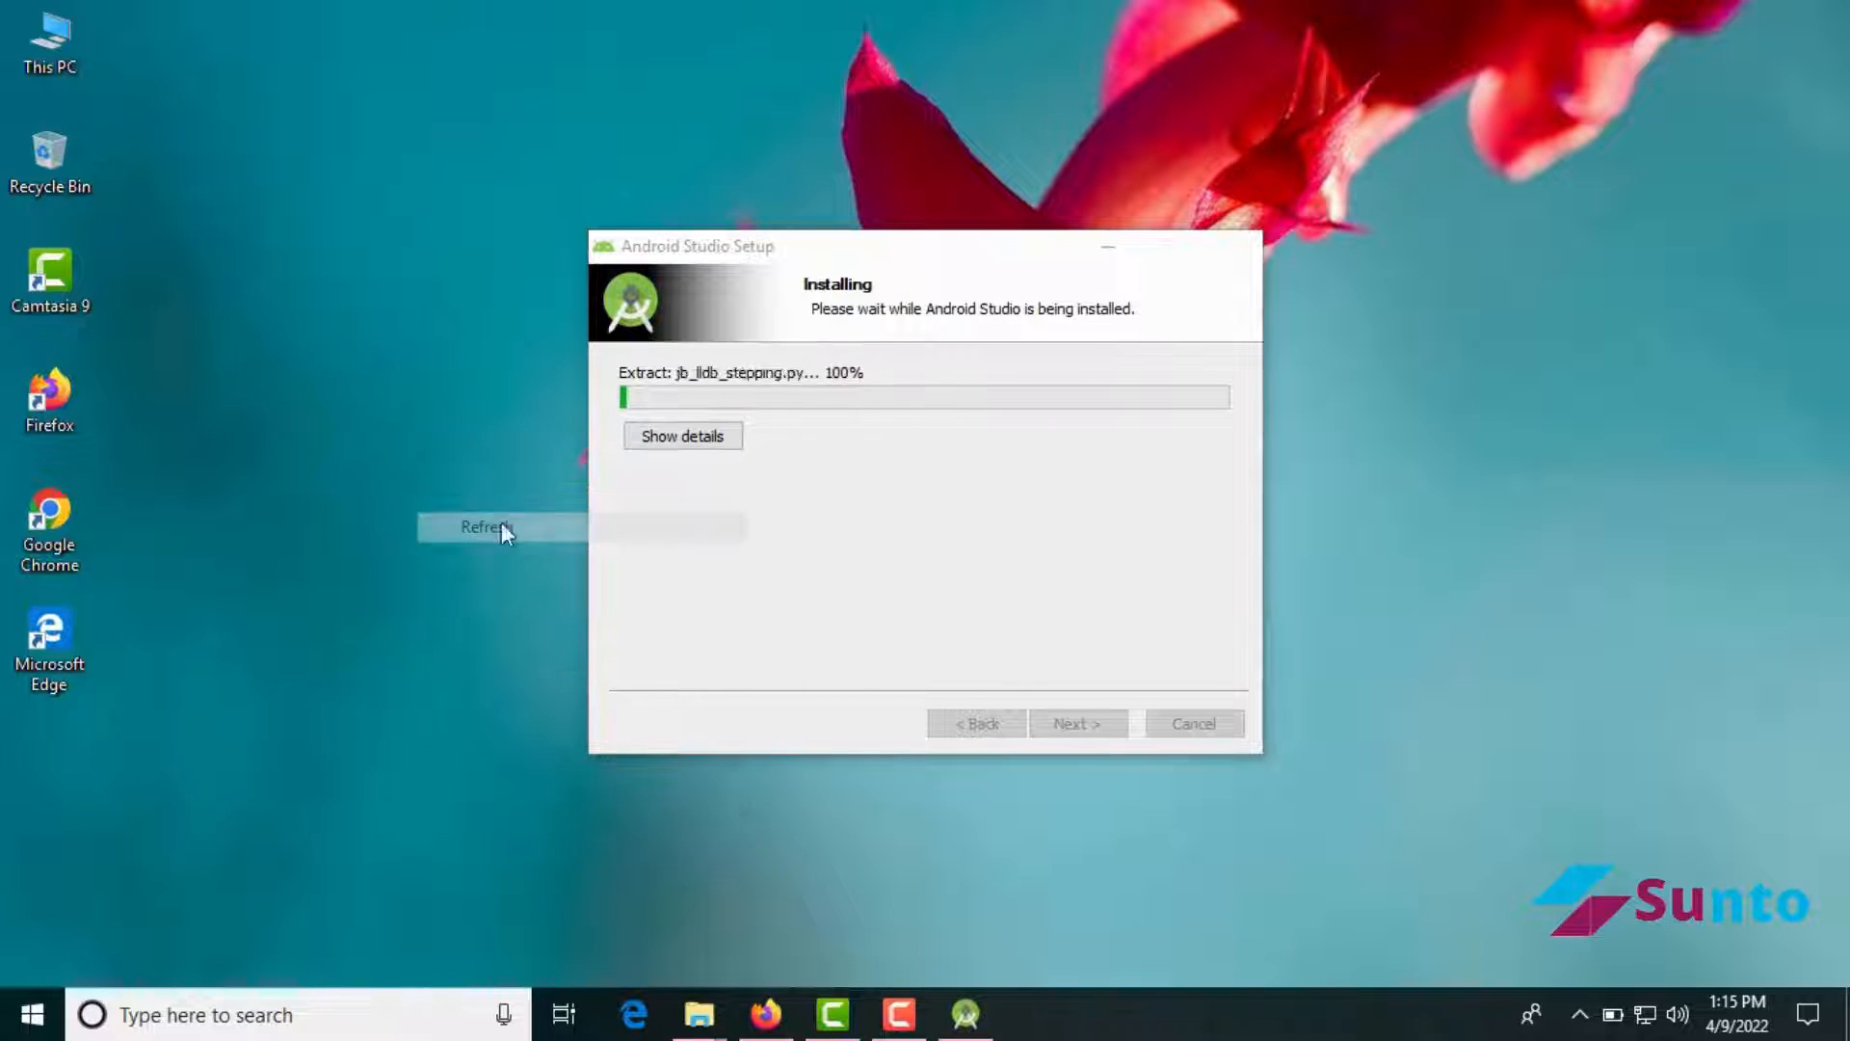
right_click(334, 455)
left_click(448, 538)
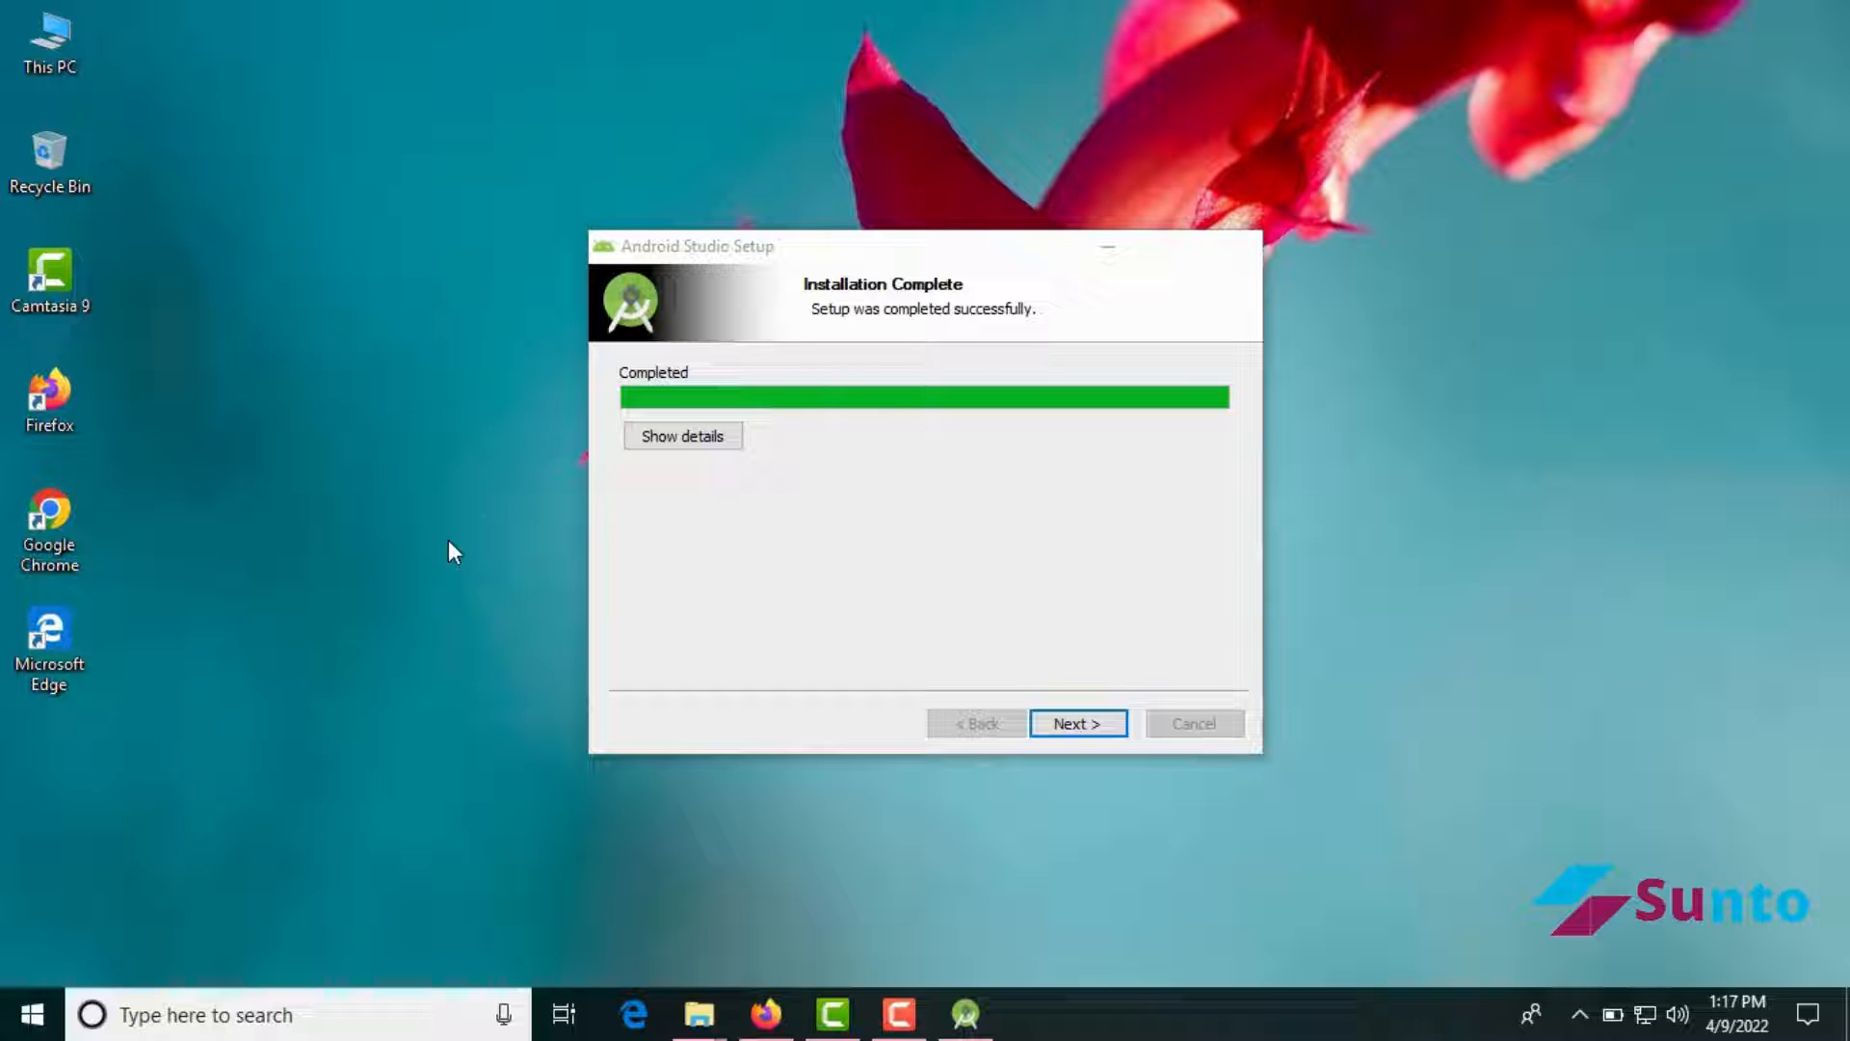
Complete the Android Studio installation and close the installer with Android Studio starting up
left_click(1087, 725)
left_click(1089, 724)
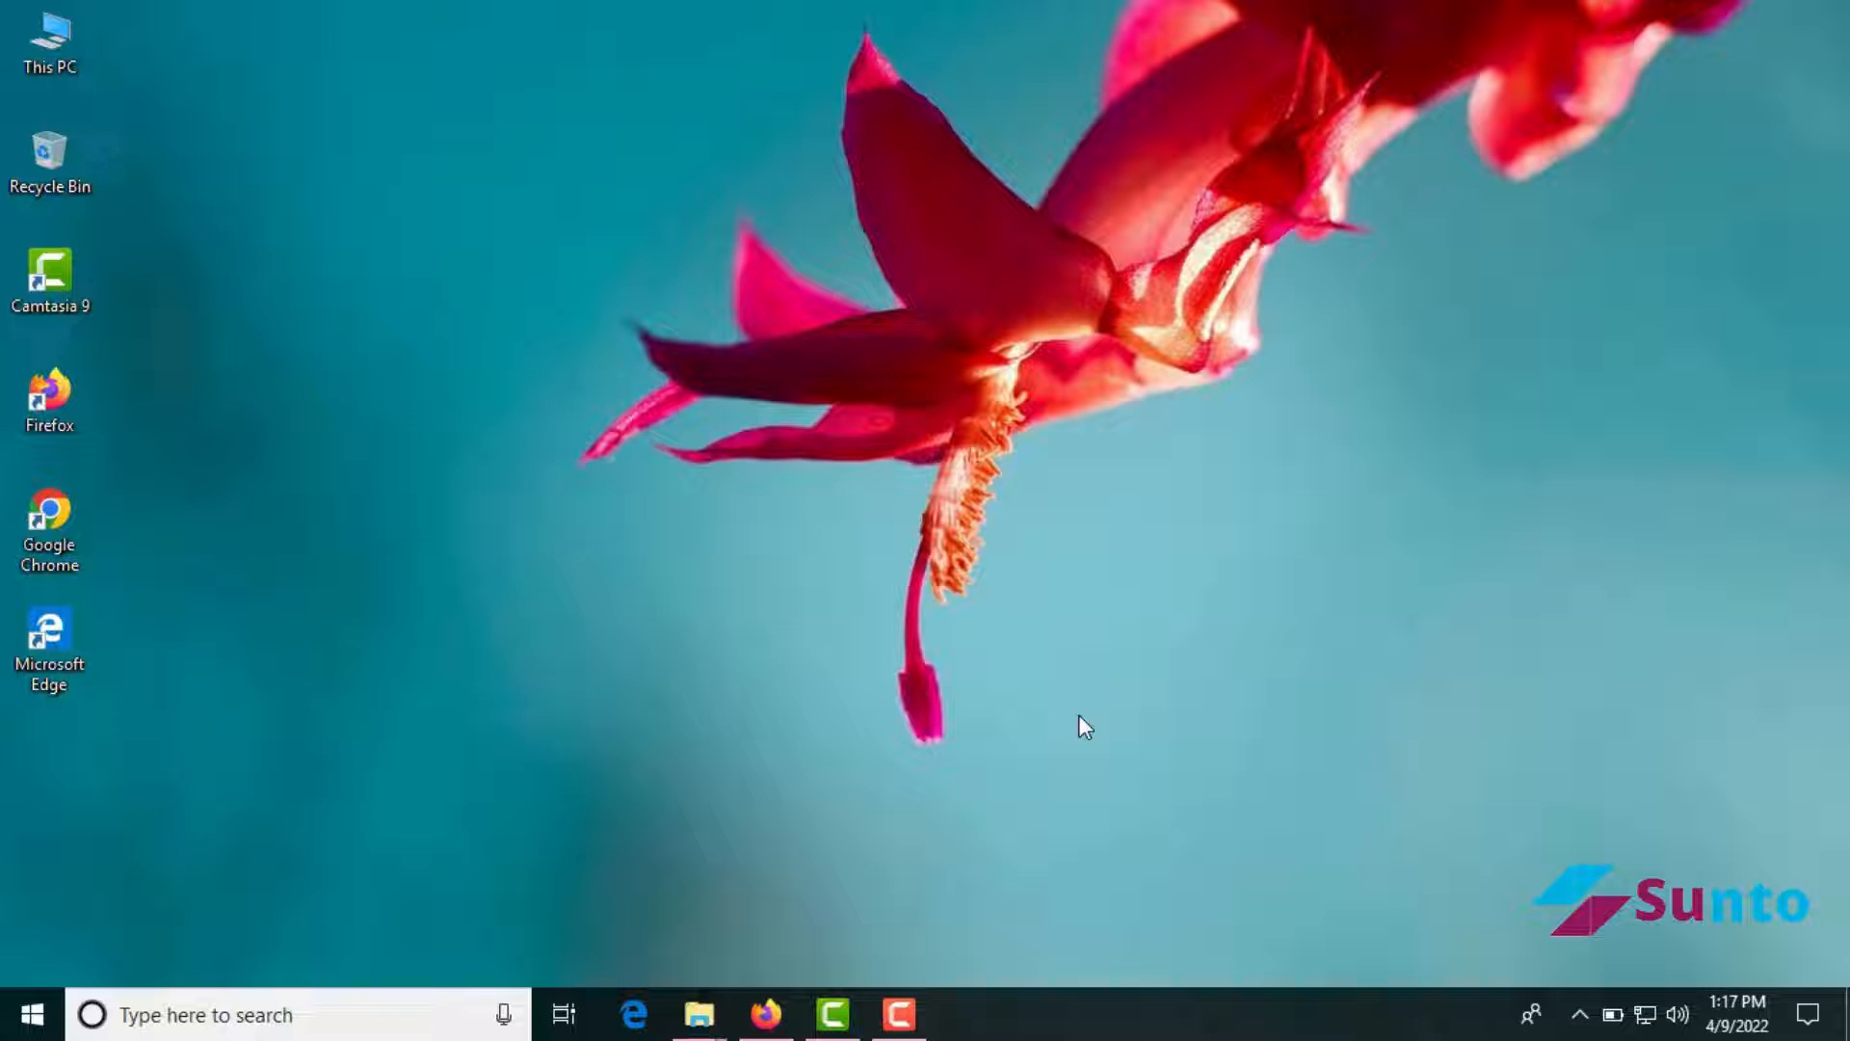
right_click(717, 546)
left_click(780, 623)
right_click(768, 578)
left_click(871, 660)
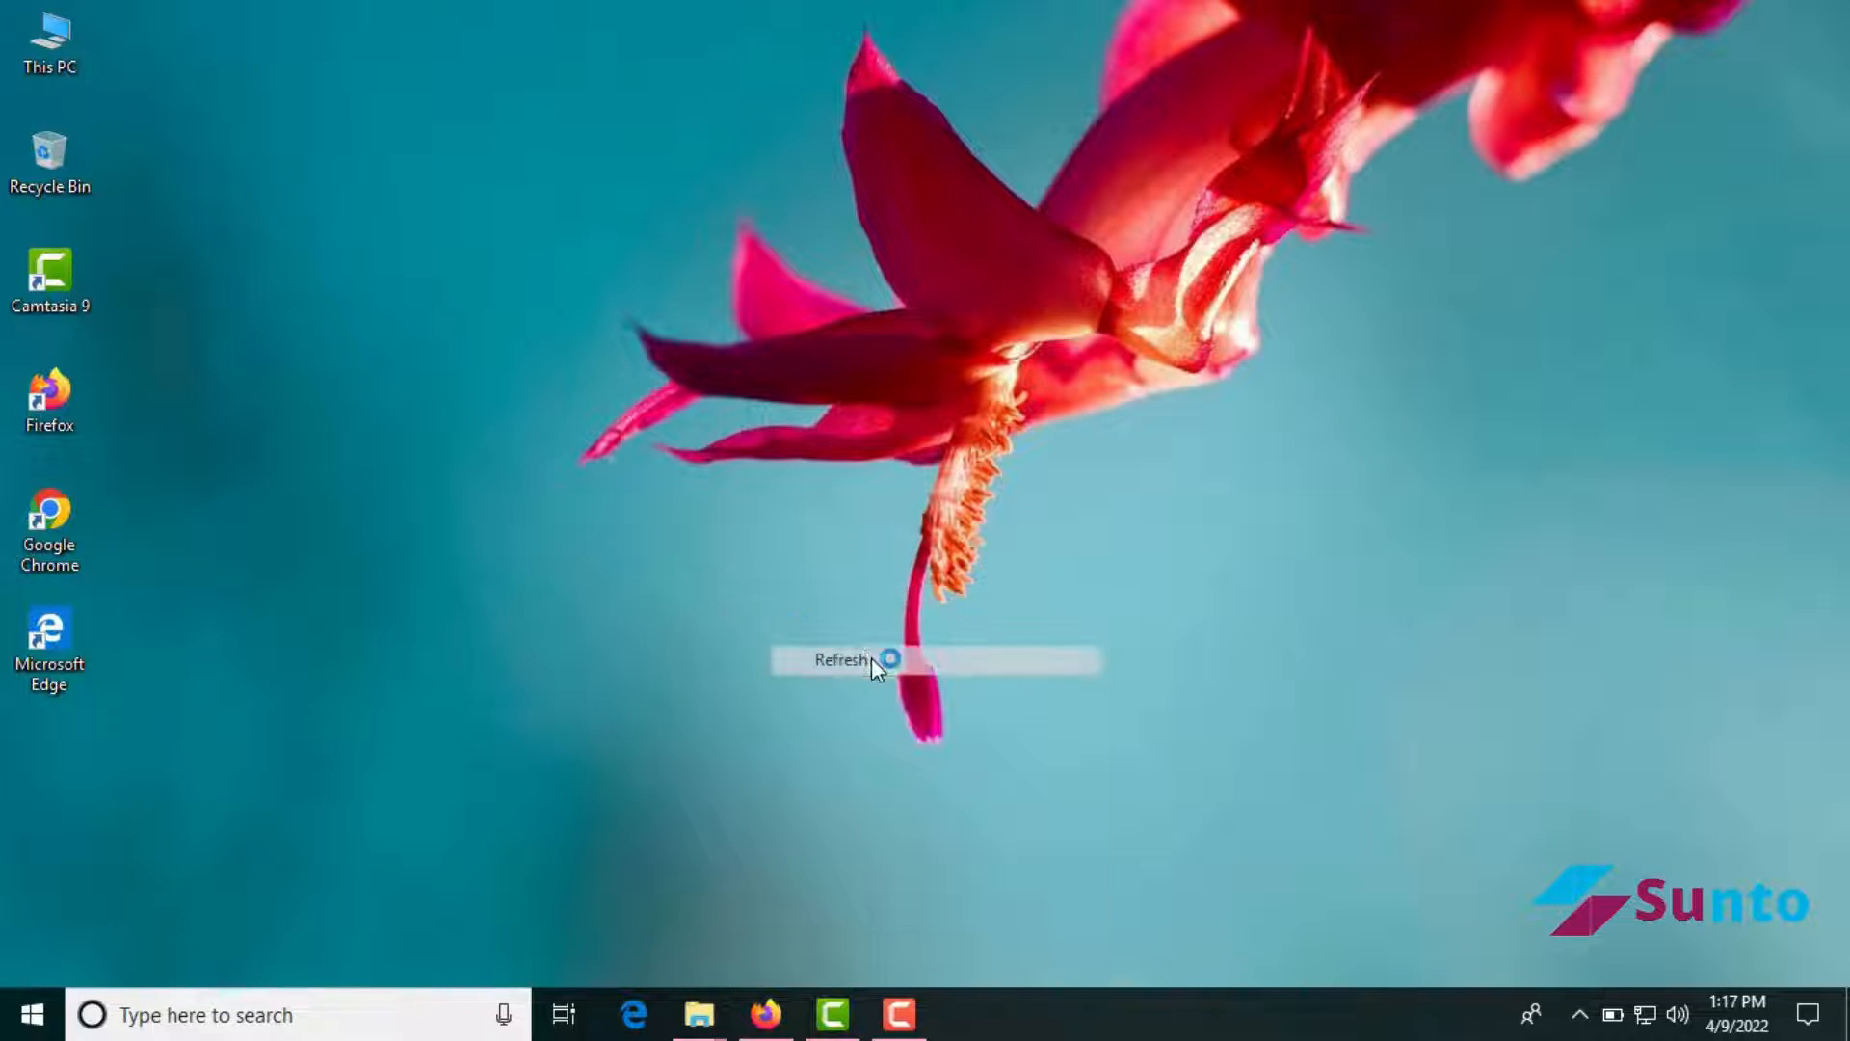
right_click(675, 544)
left_click(769, 621)
right_click(675, 507)
left_click(792, 590)
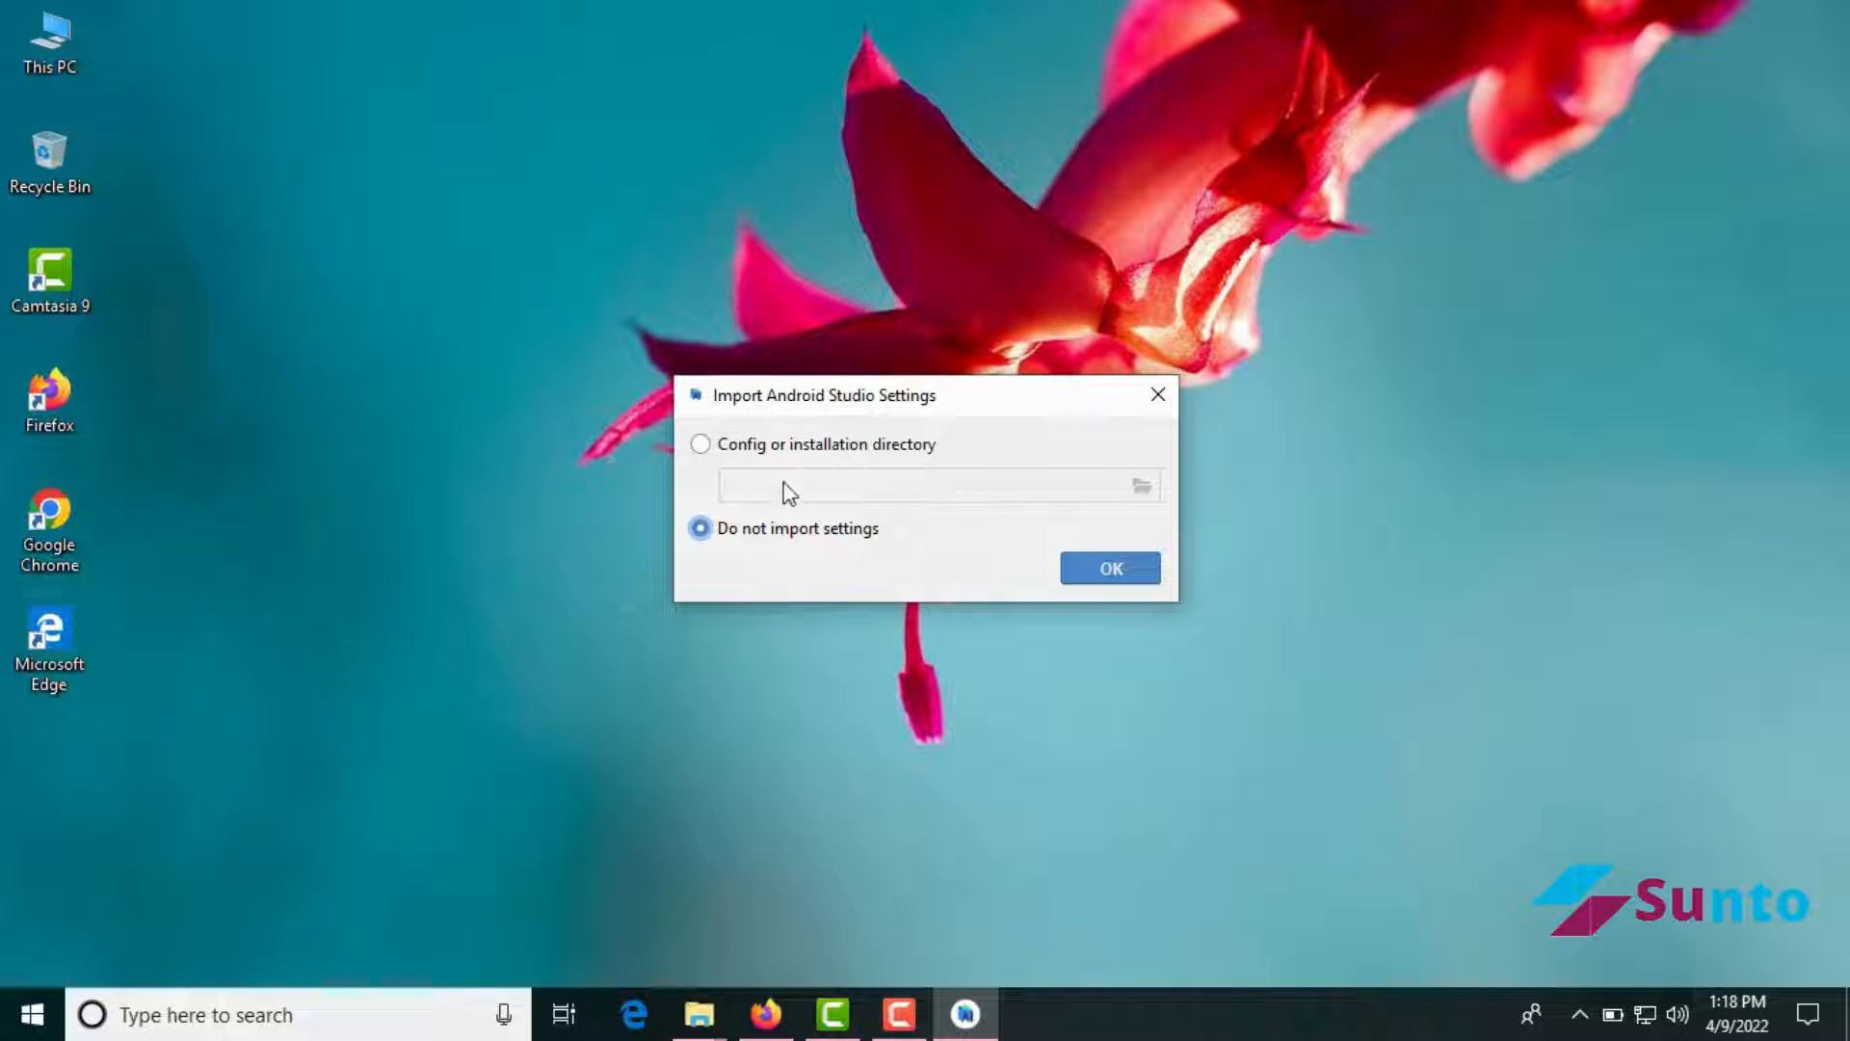
Start Android Studio without importing settings and decline sending usage statistics to Google
left_click(1110, 567)
right_click(1486, 527)
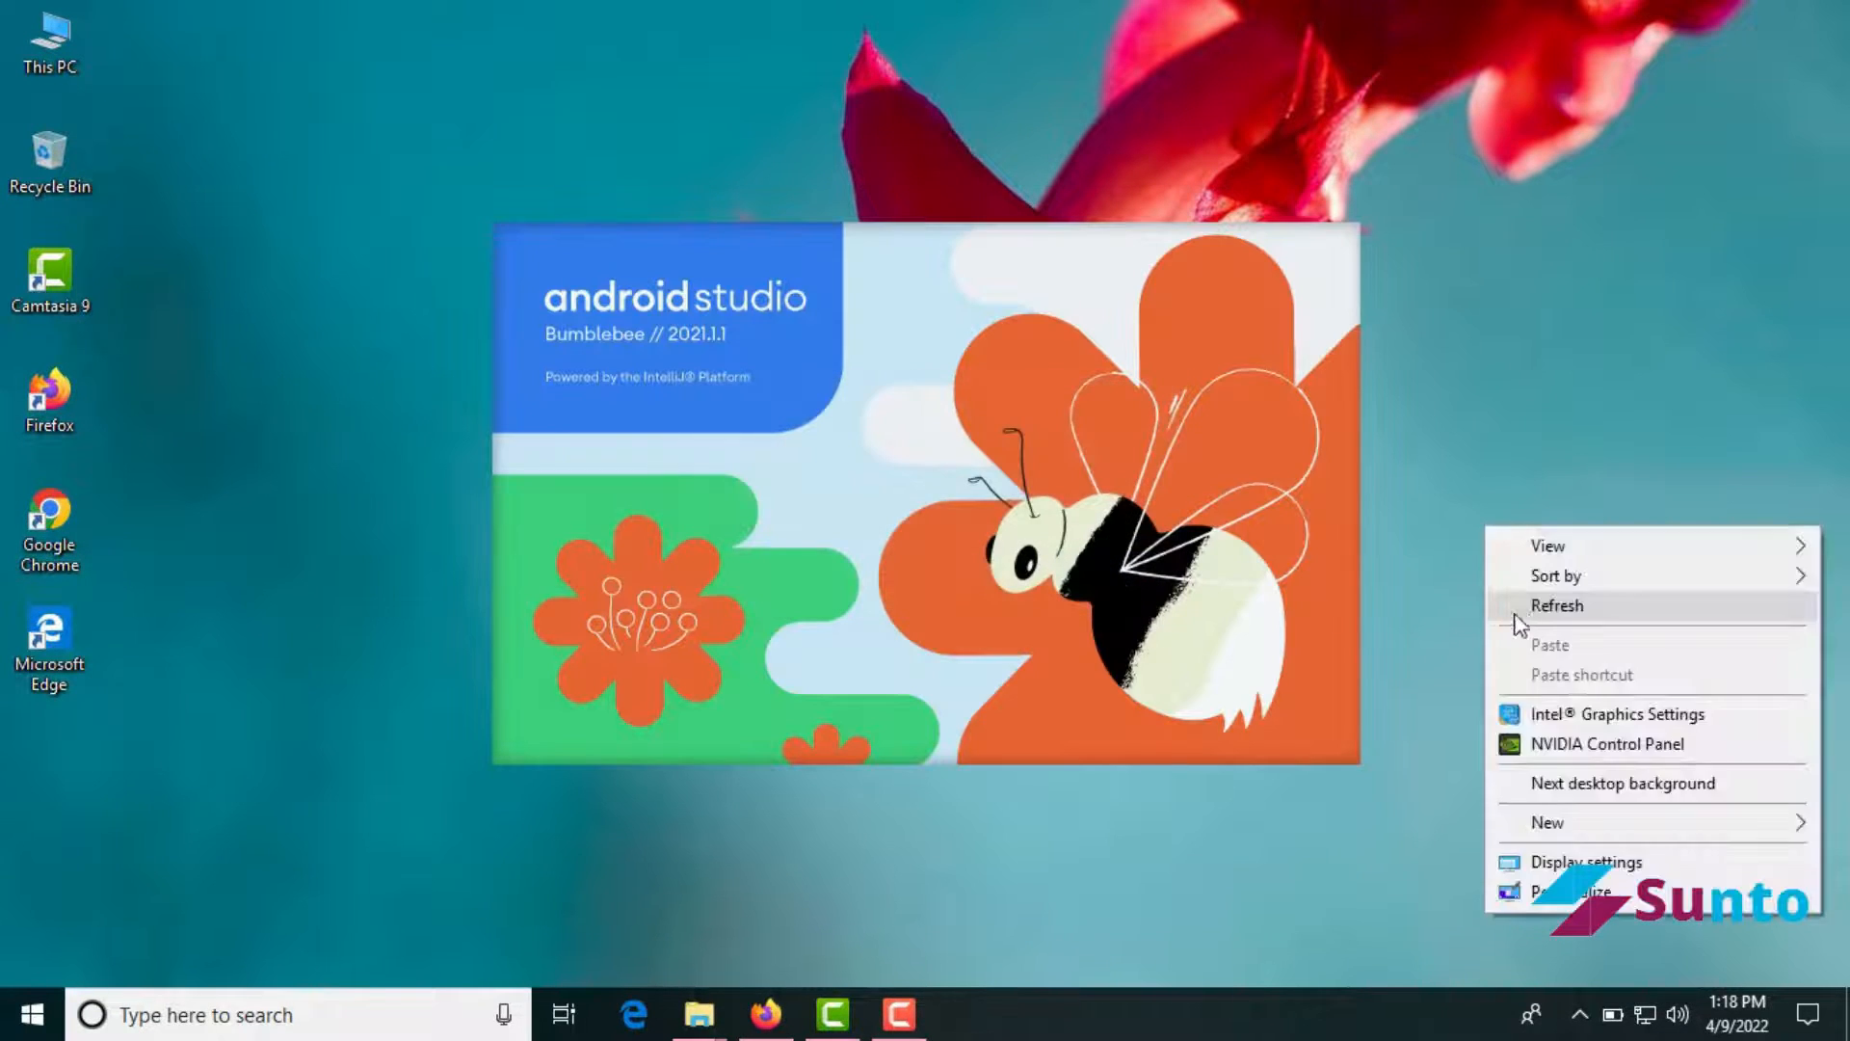
left_click(1530, 607)
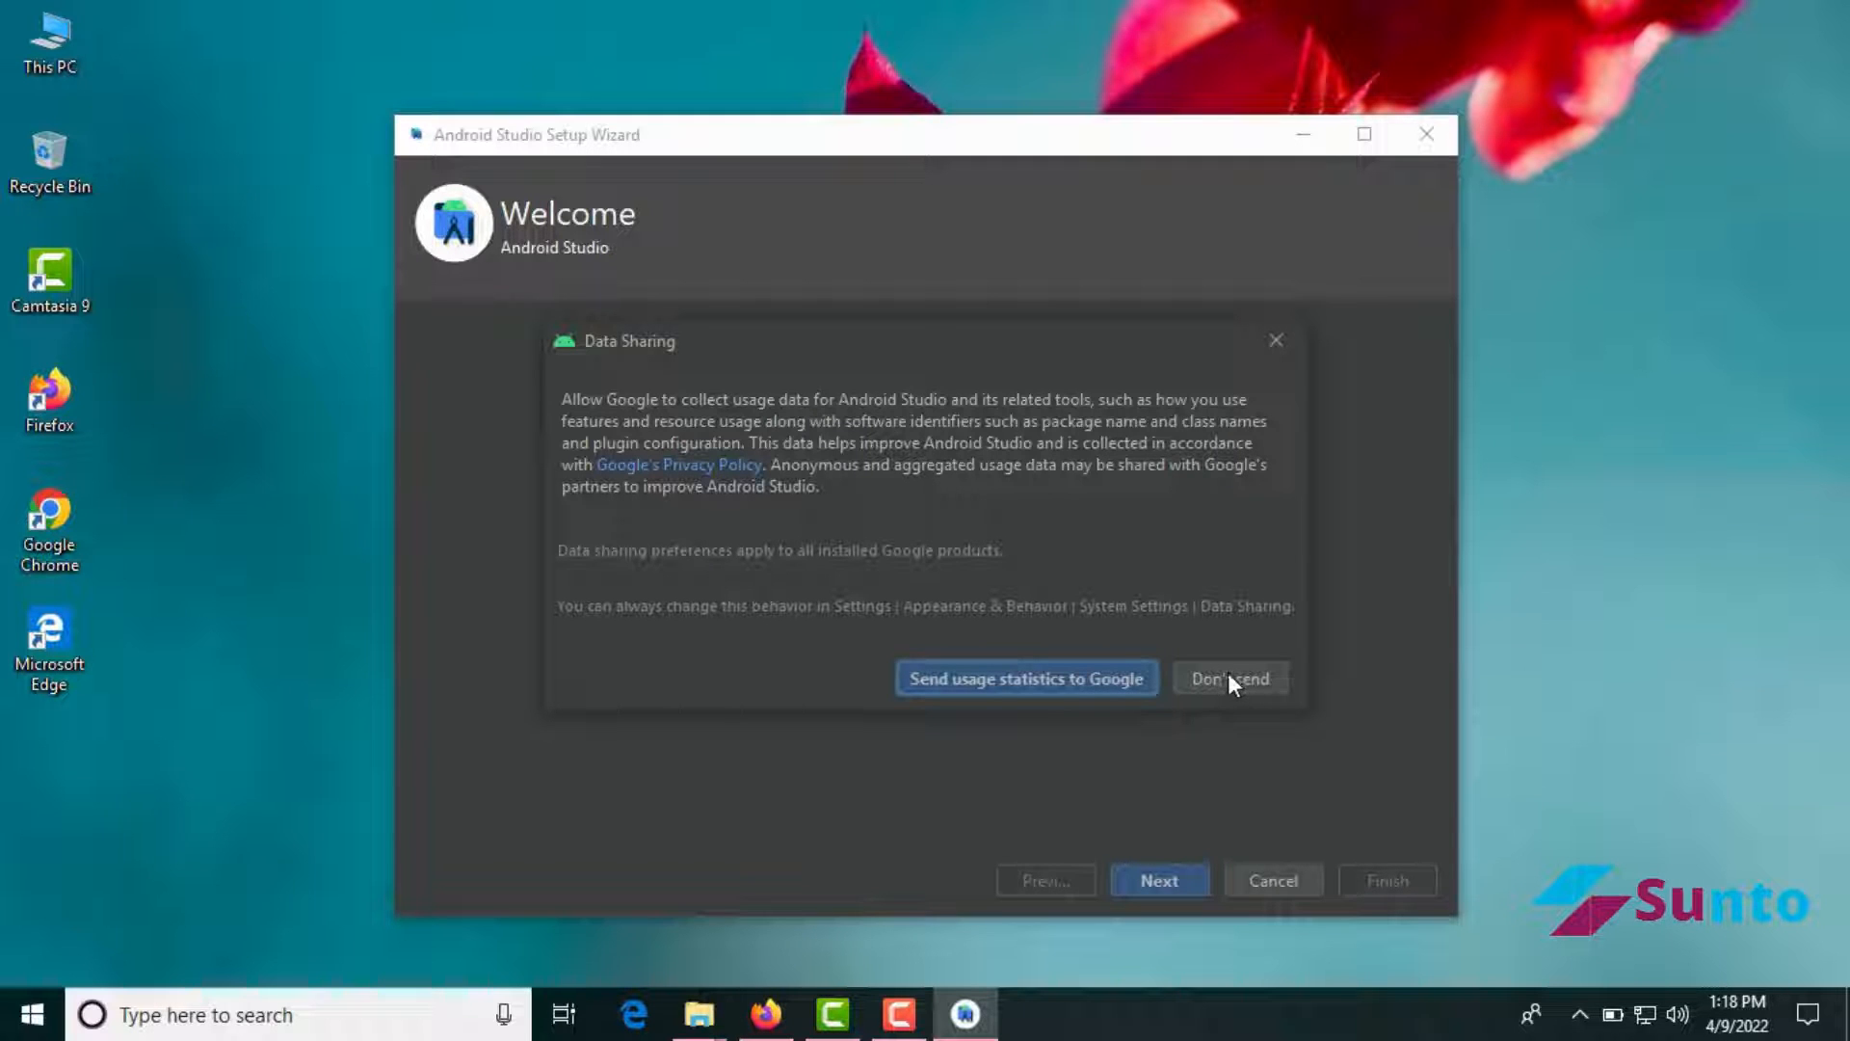
left_click(1221, 674)
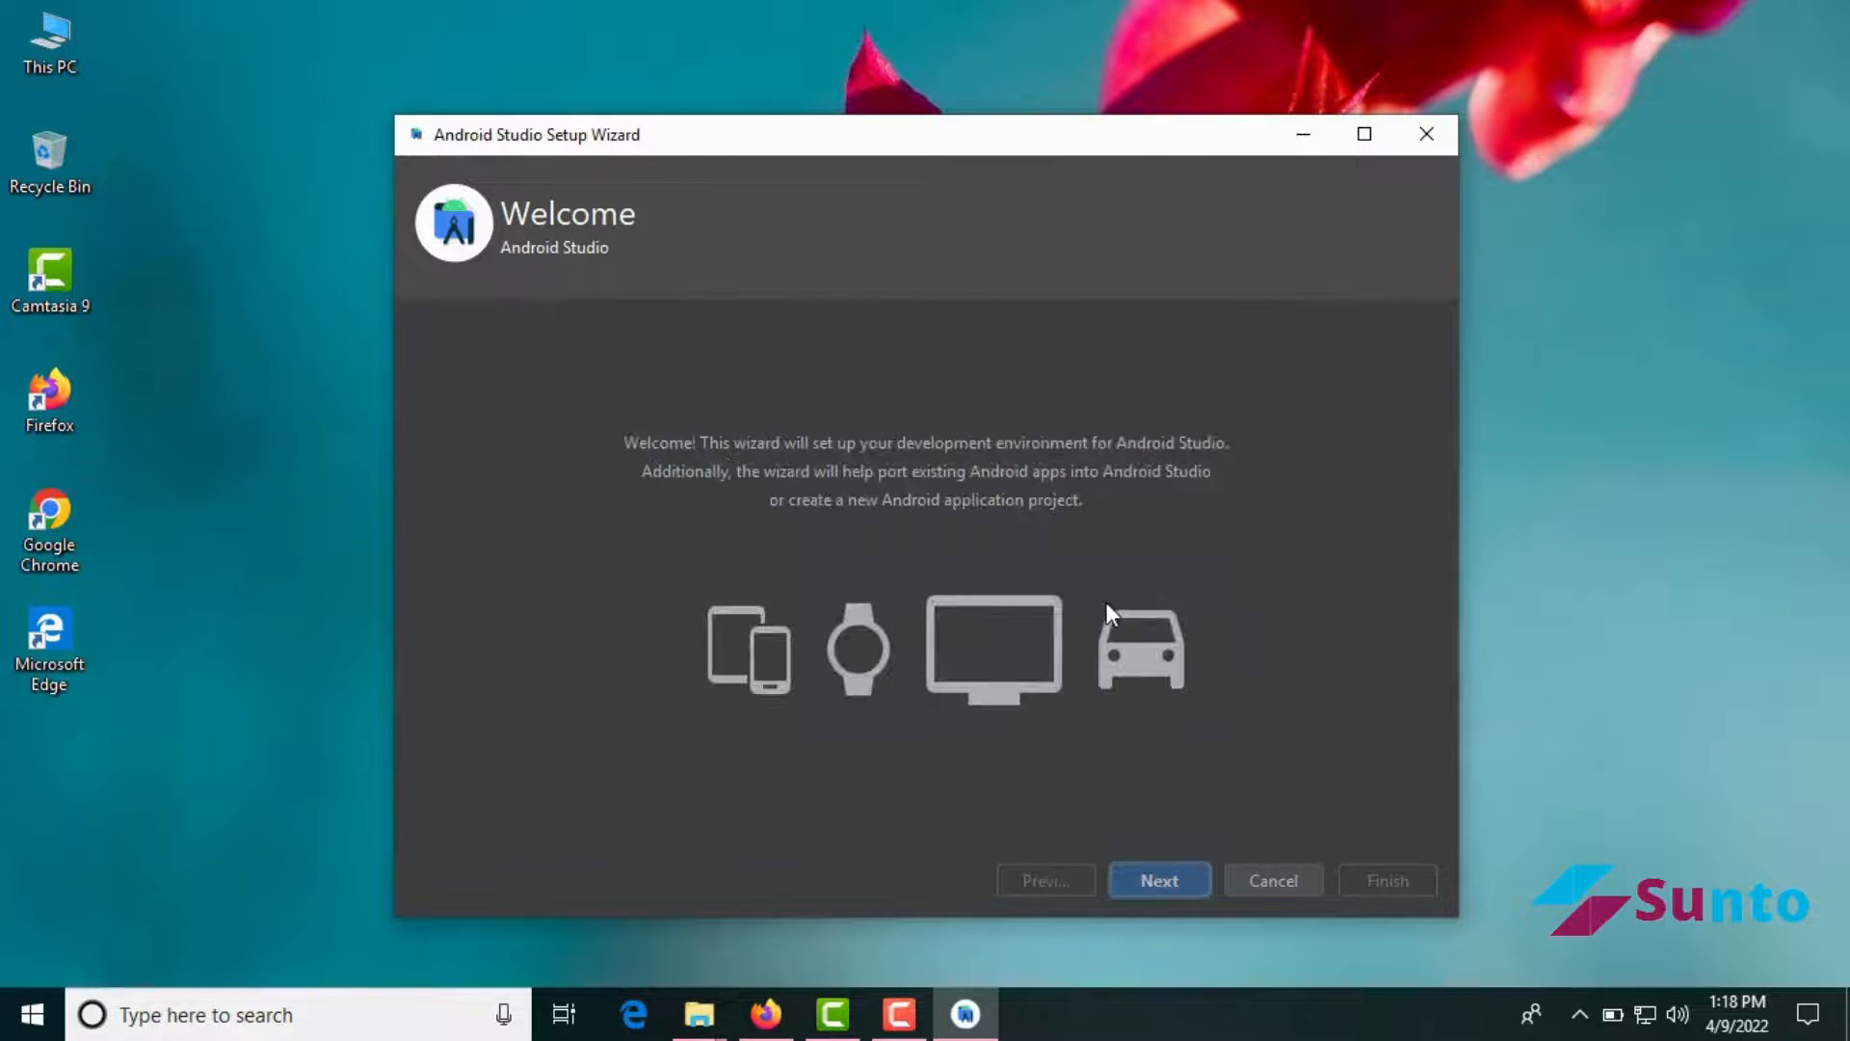
Choose the Standard install type and the Light UI theme in the Android Studio Setup Wizard
left_click(1166, 885)
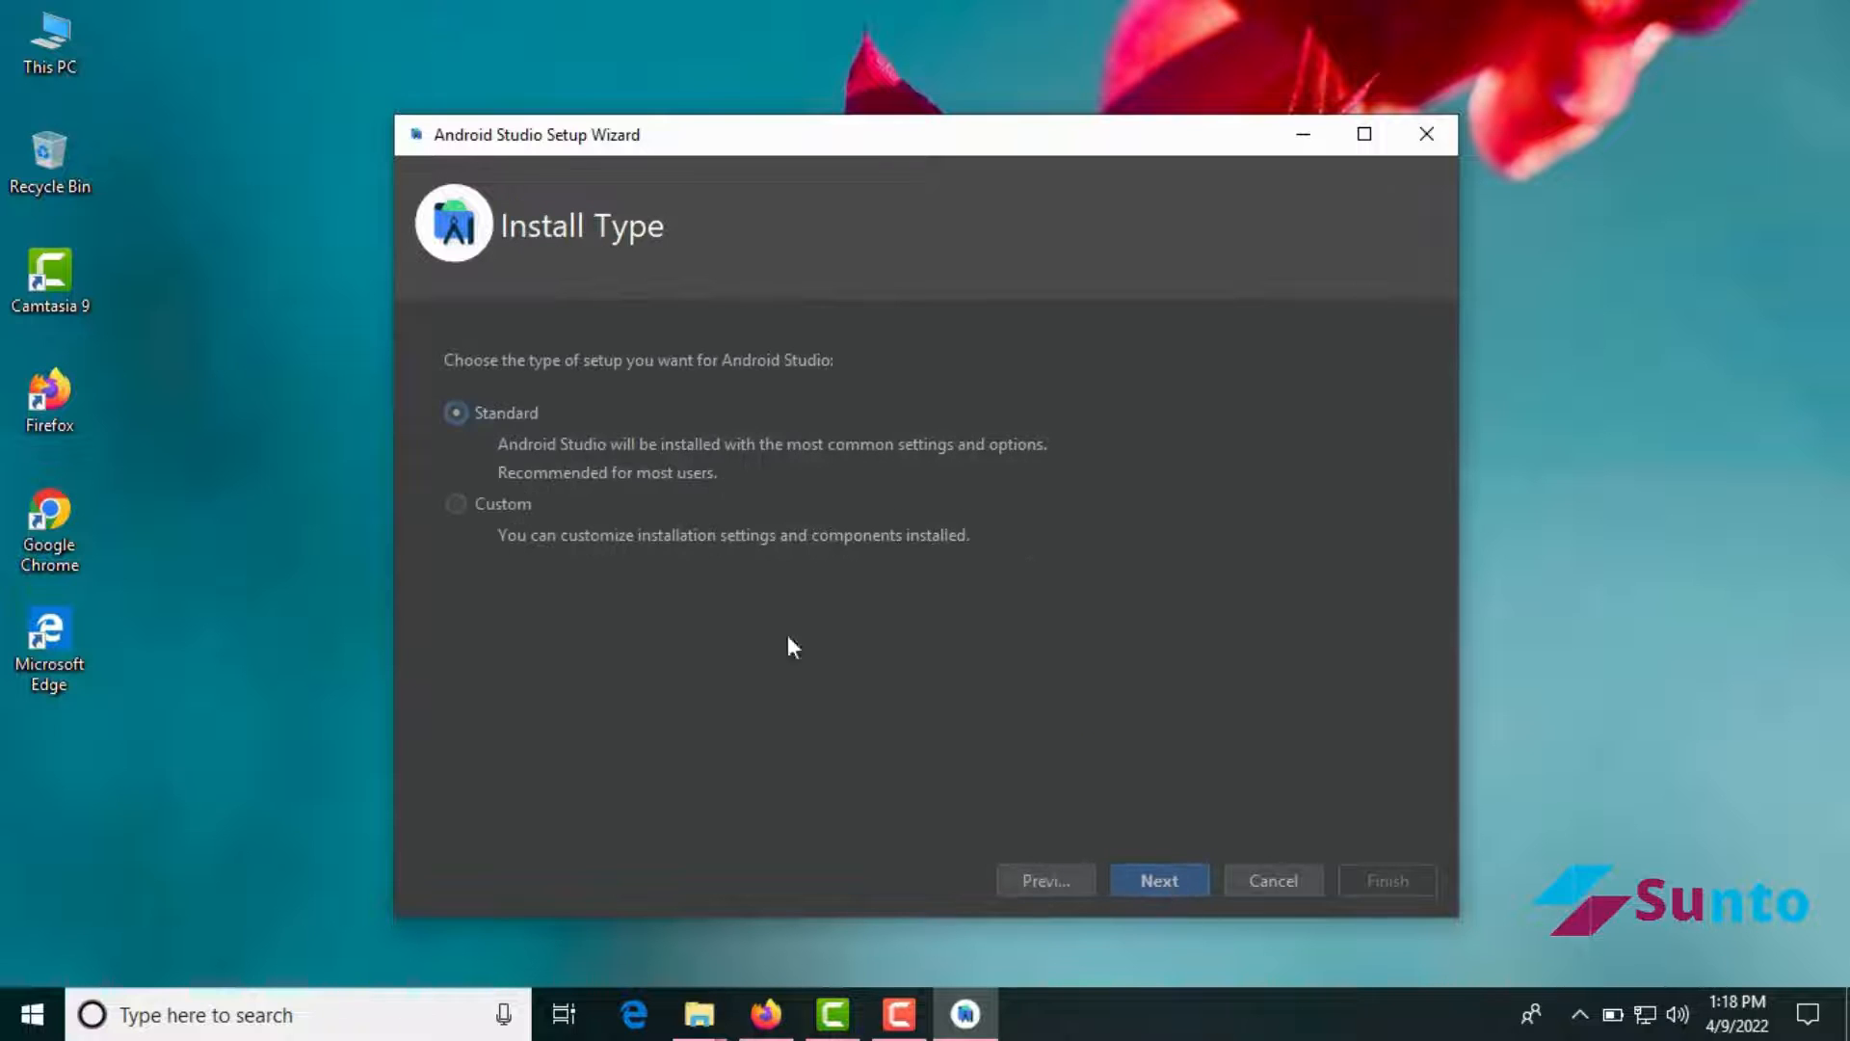
left_click(1163, 880)
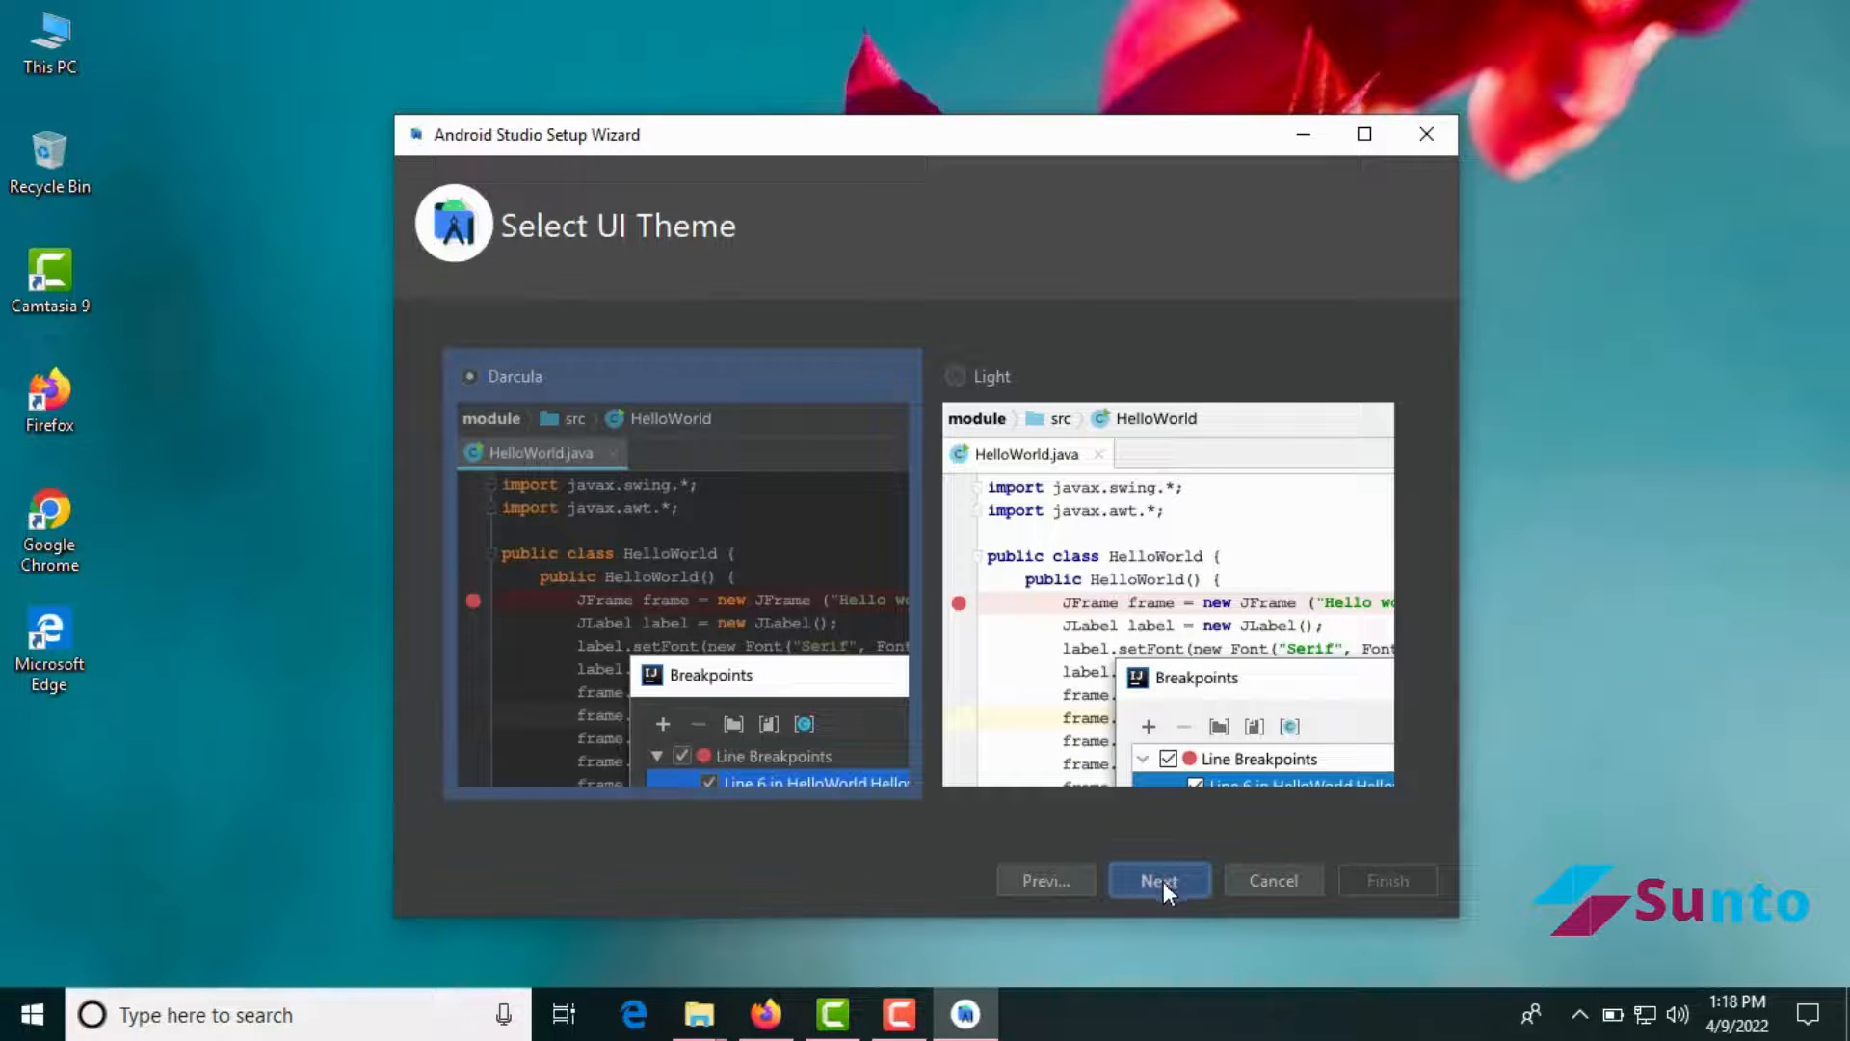
left_click(954, 381)
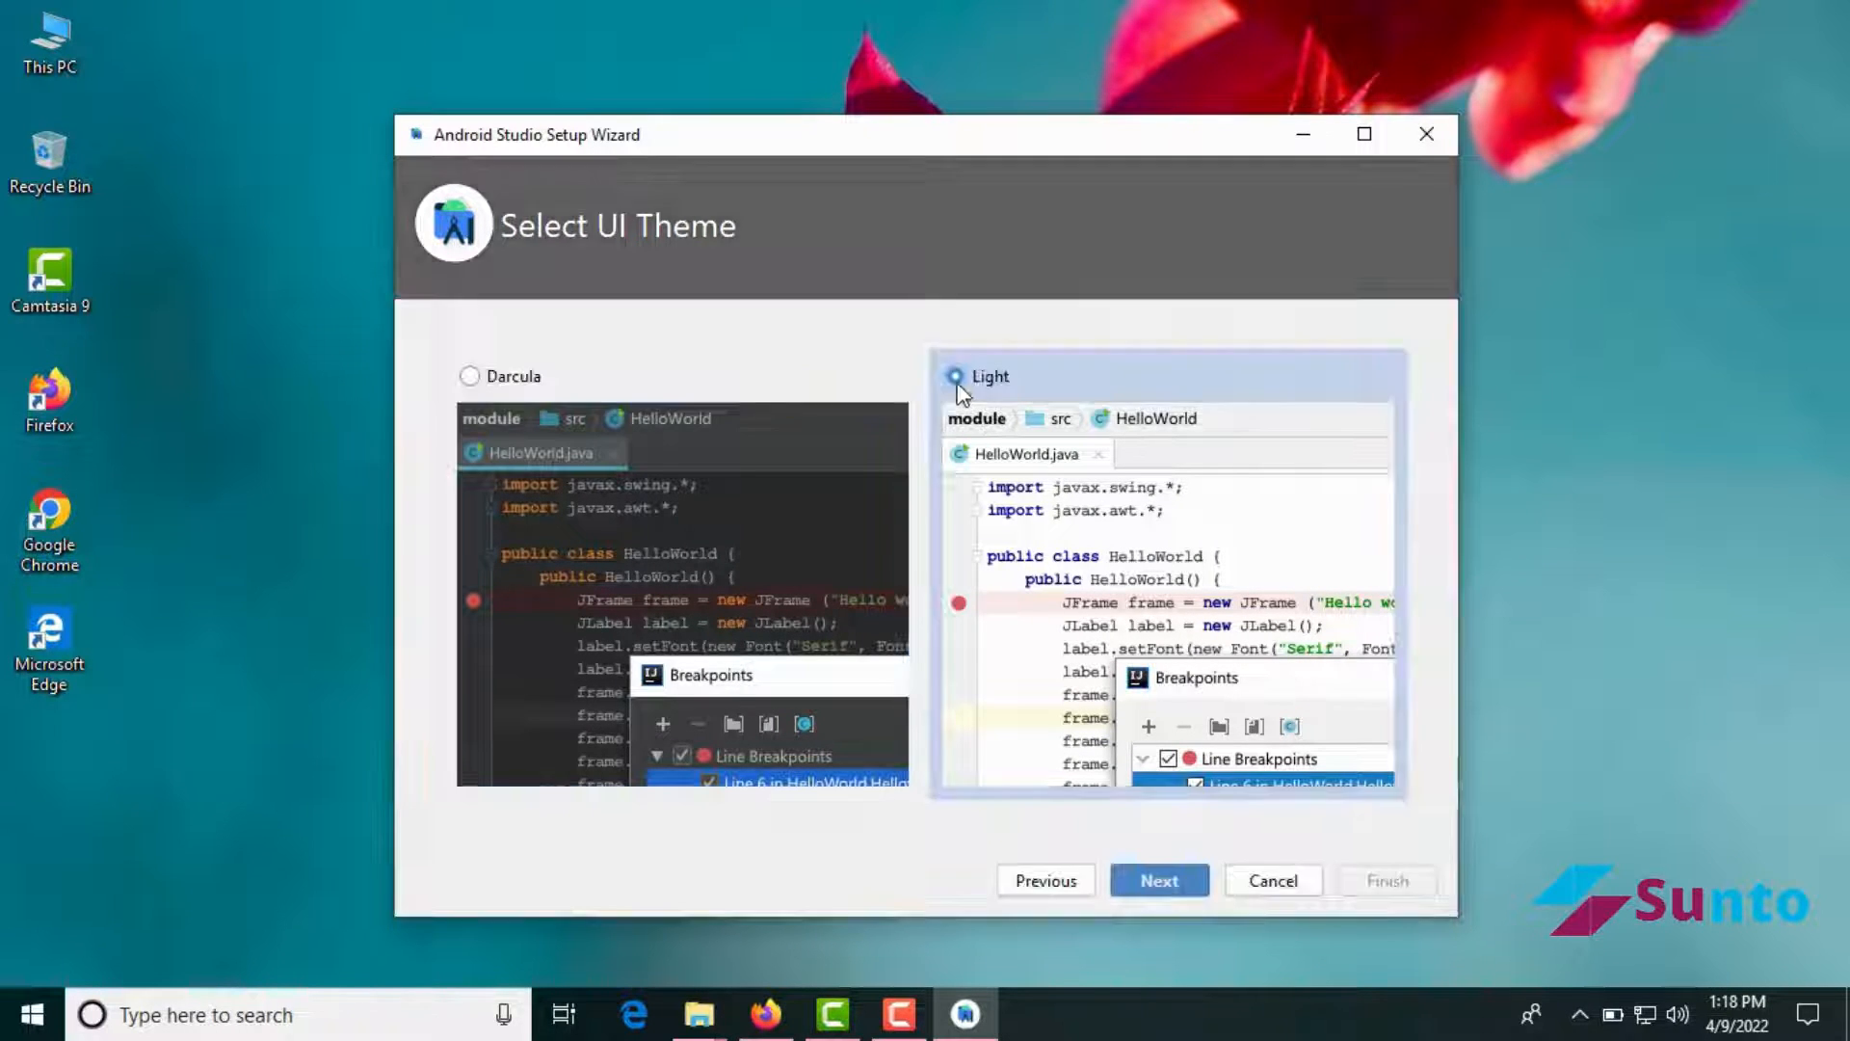
left_click(1161, 880)
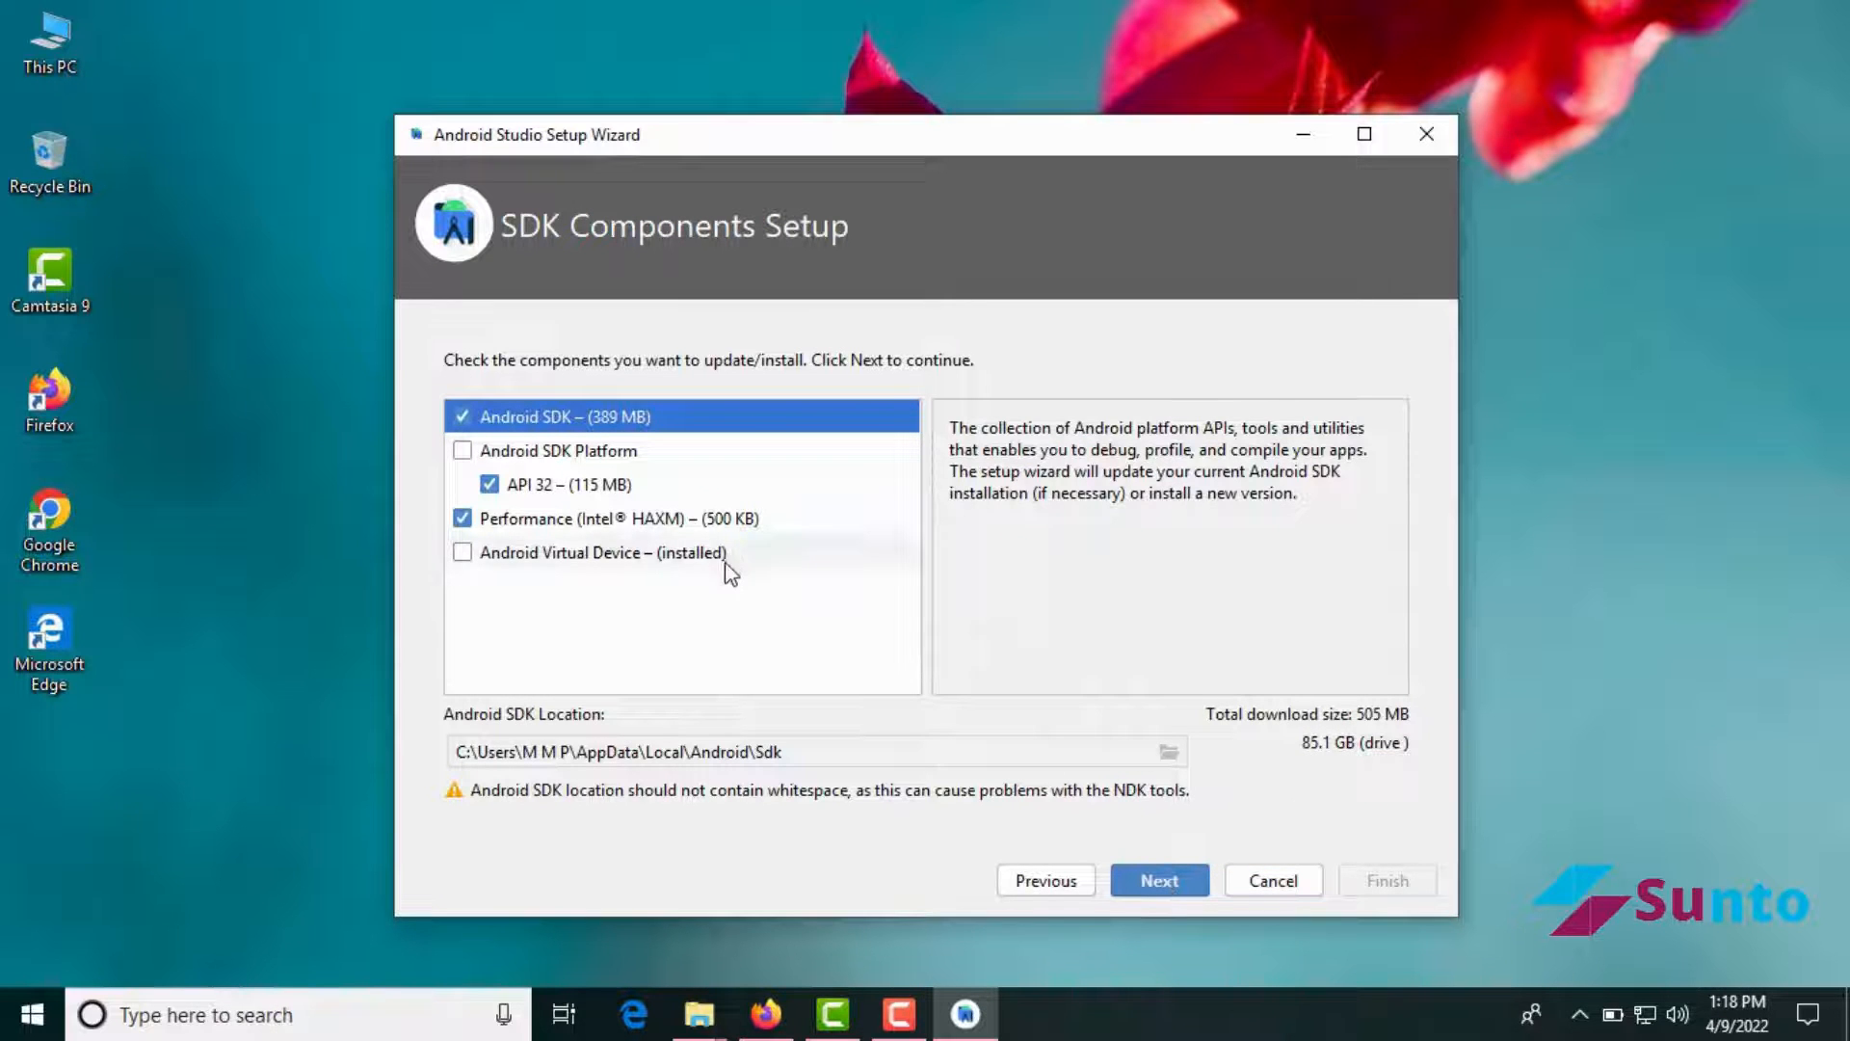
Keep the preselected SDK components and SDK location, and confirm the installation settings
left_click(1161, 880)
scroll(1026, 679, "down", 1)
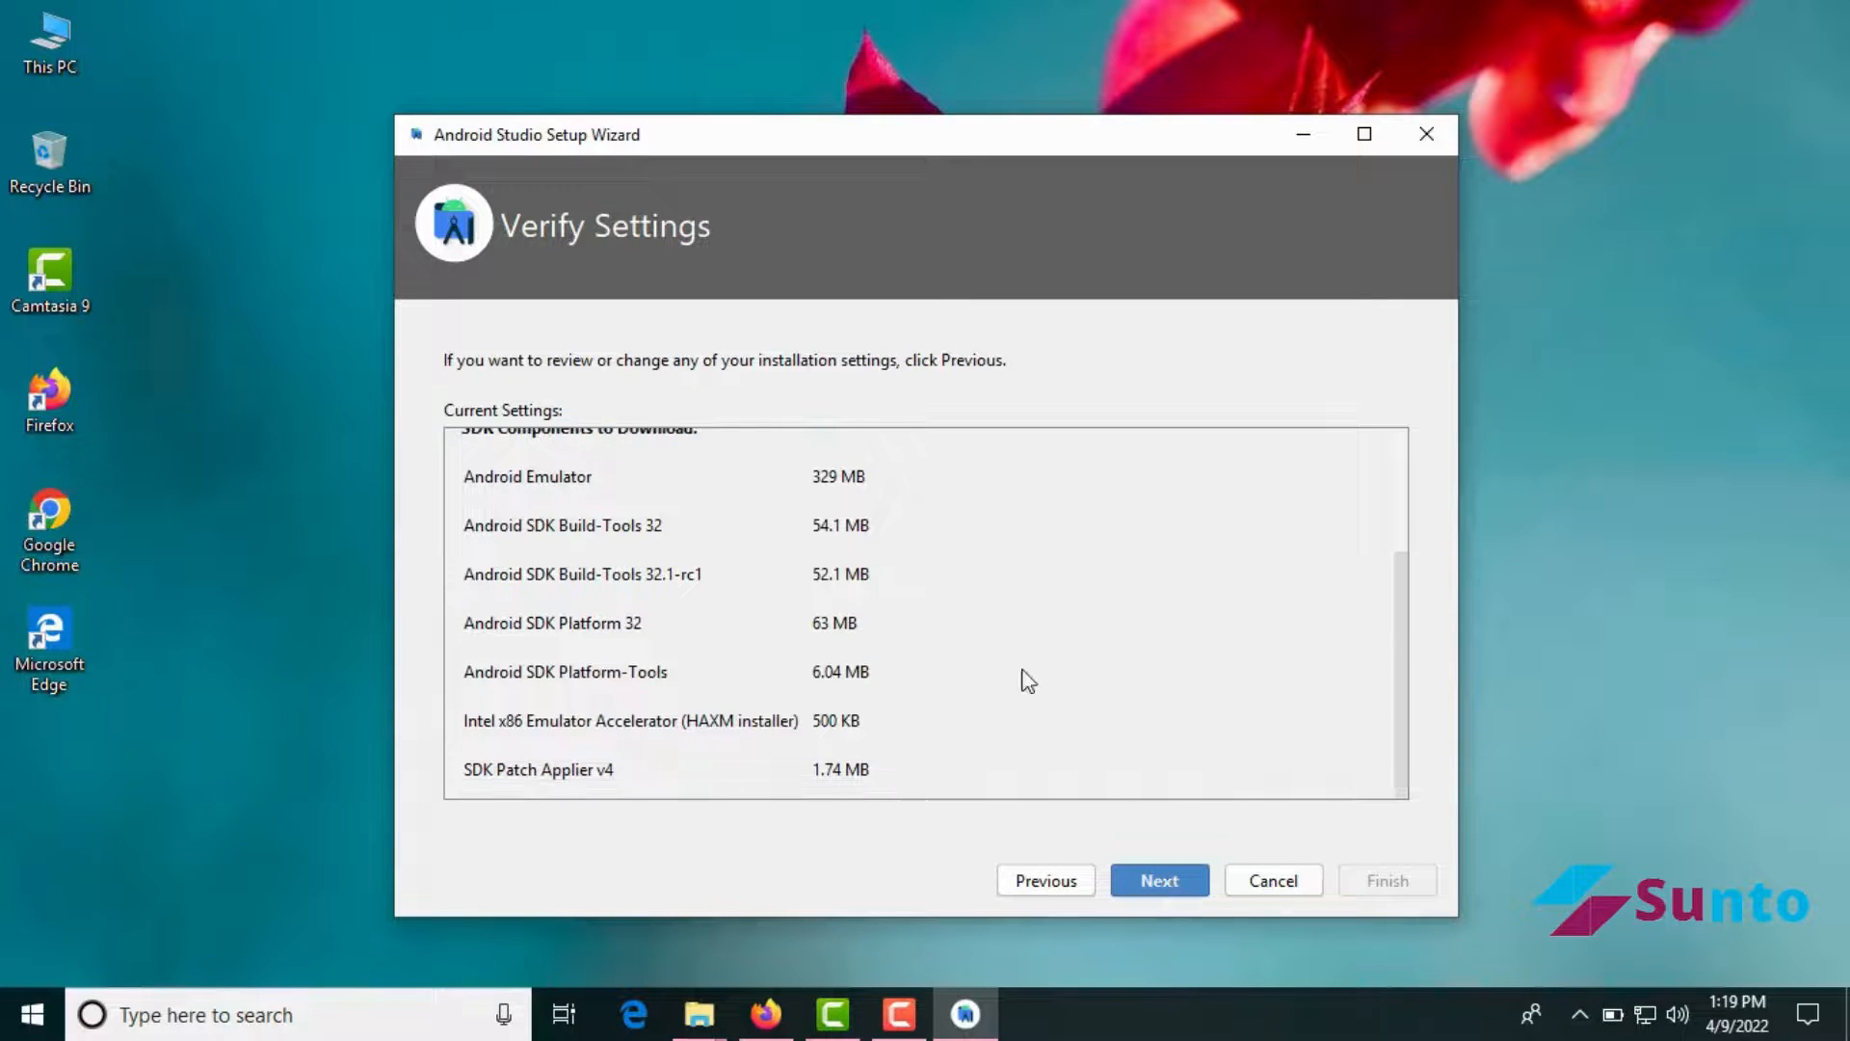
left_click(1193, 878)
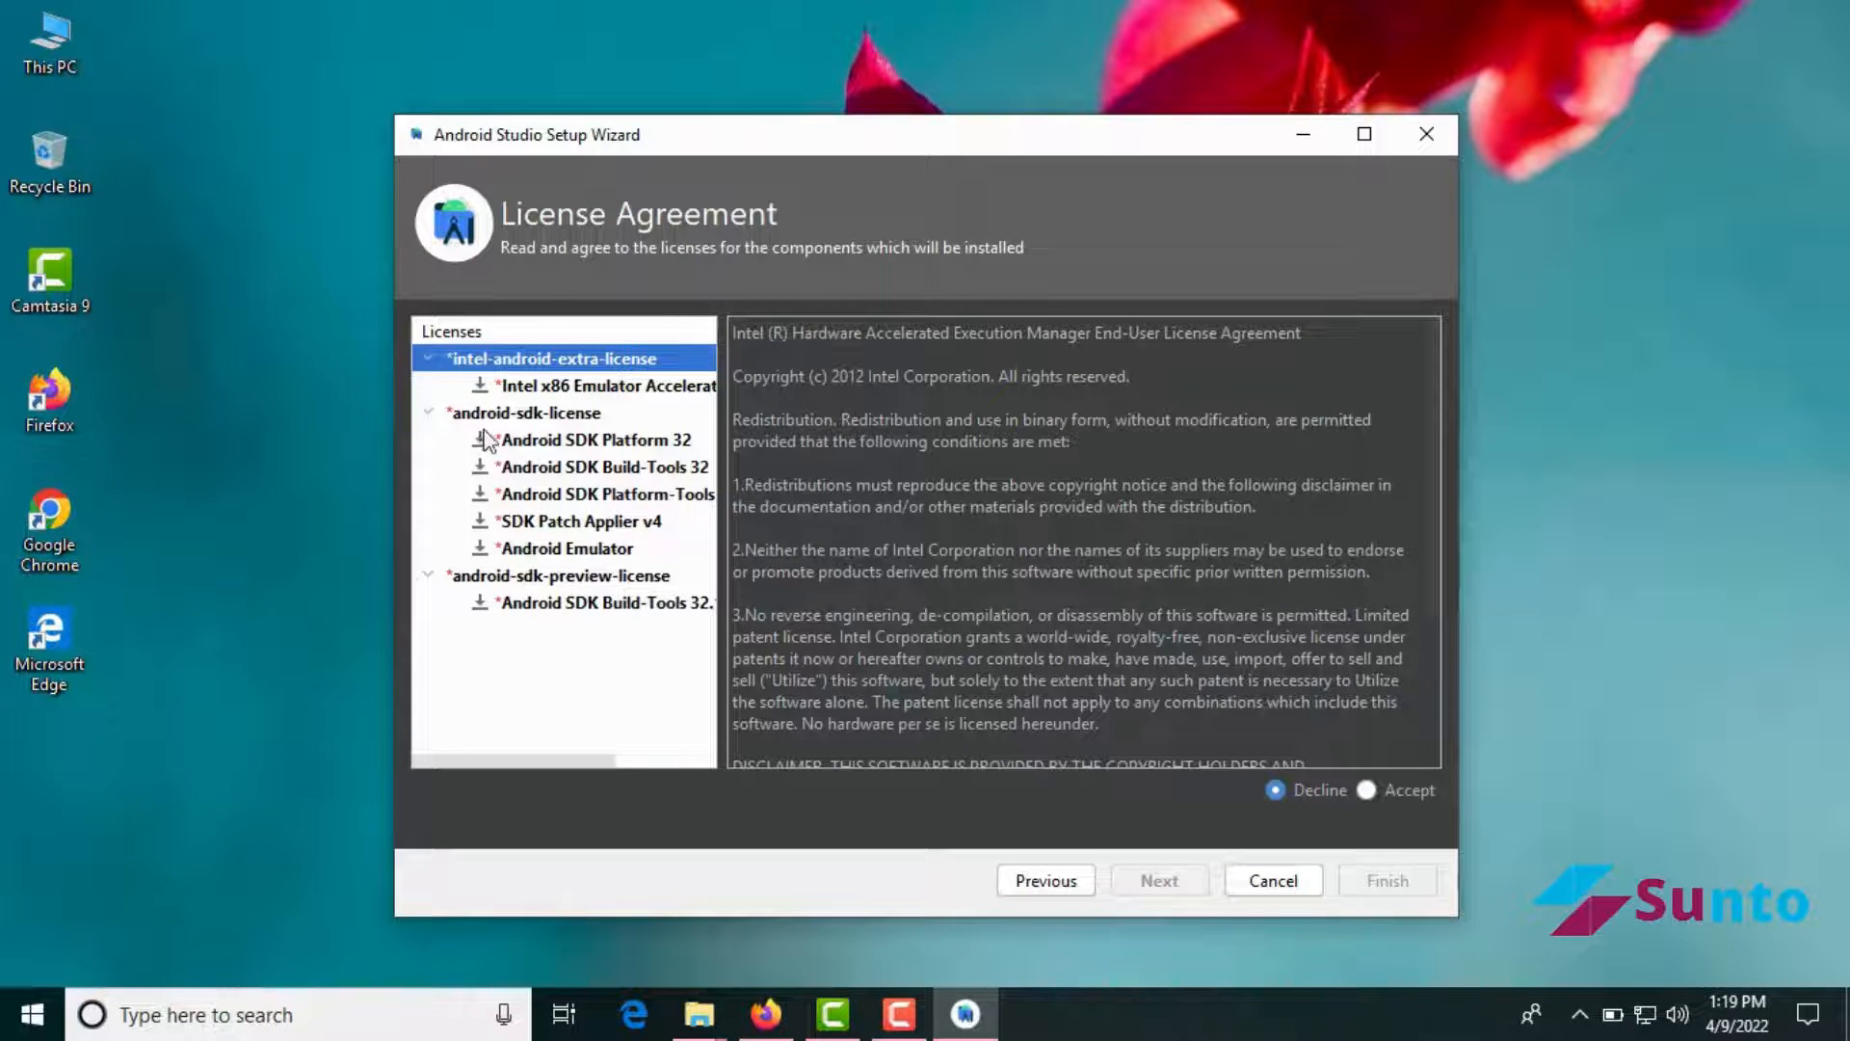
Accept the android-sdk-license terms for the SDK components
left_click(427, 360)
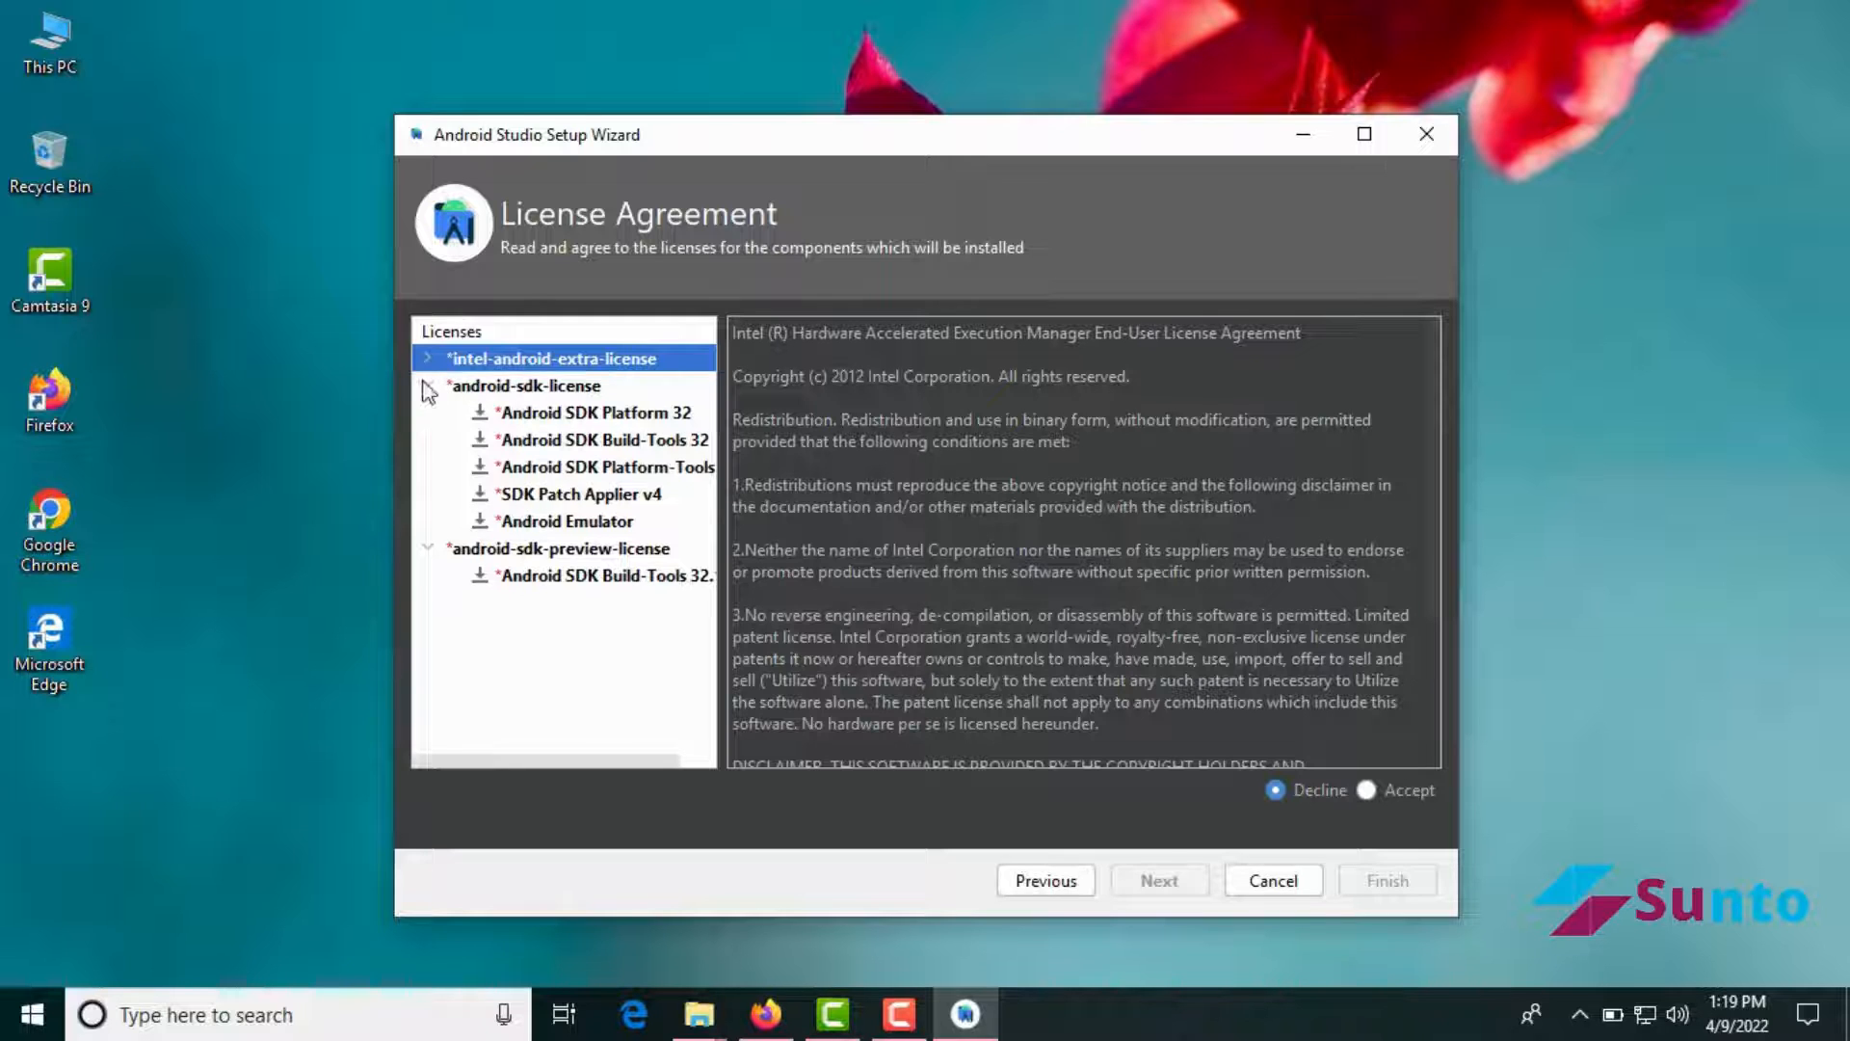
left_click(428, 385)
left_click(427, 385)
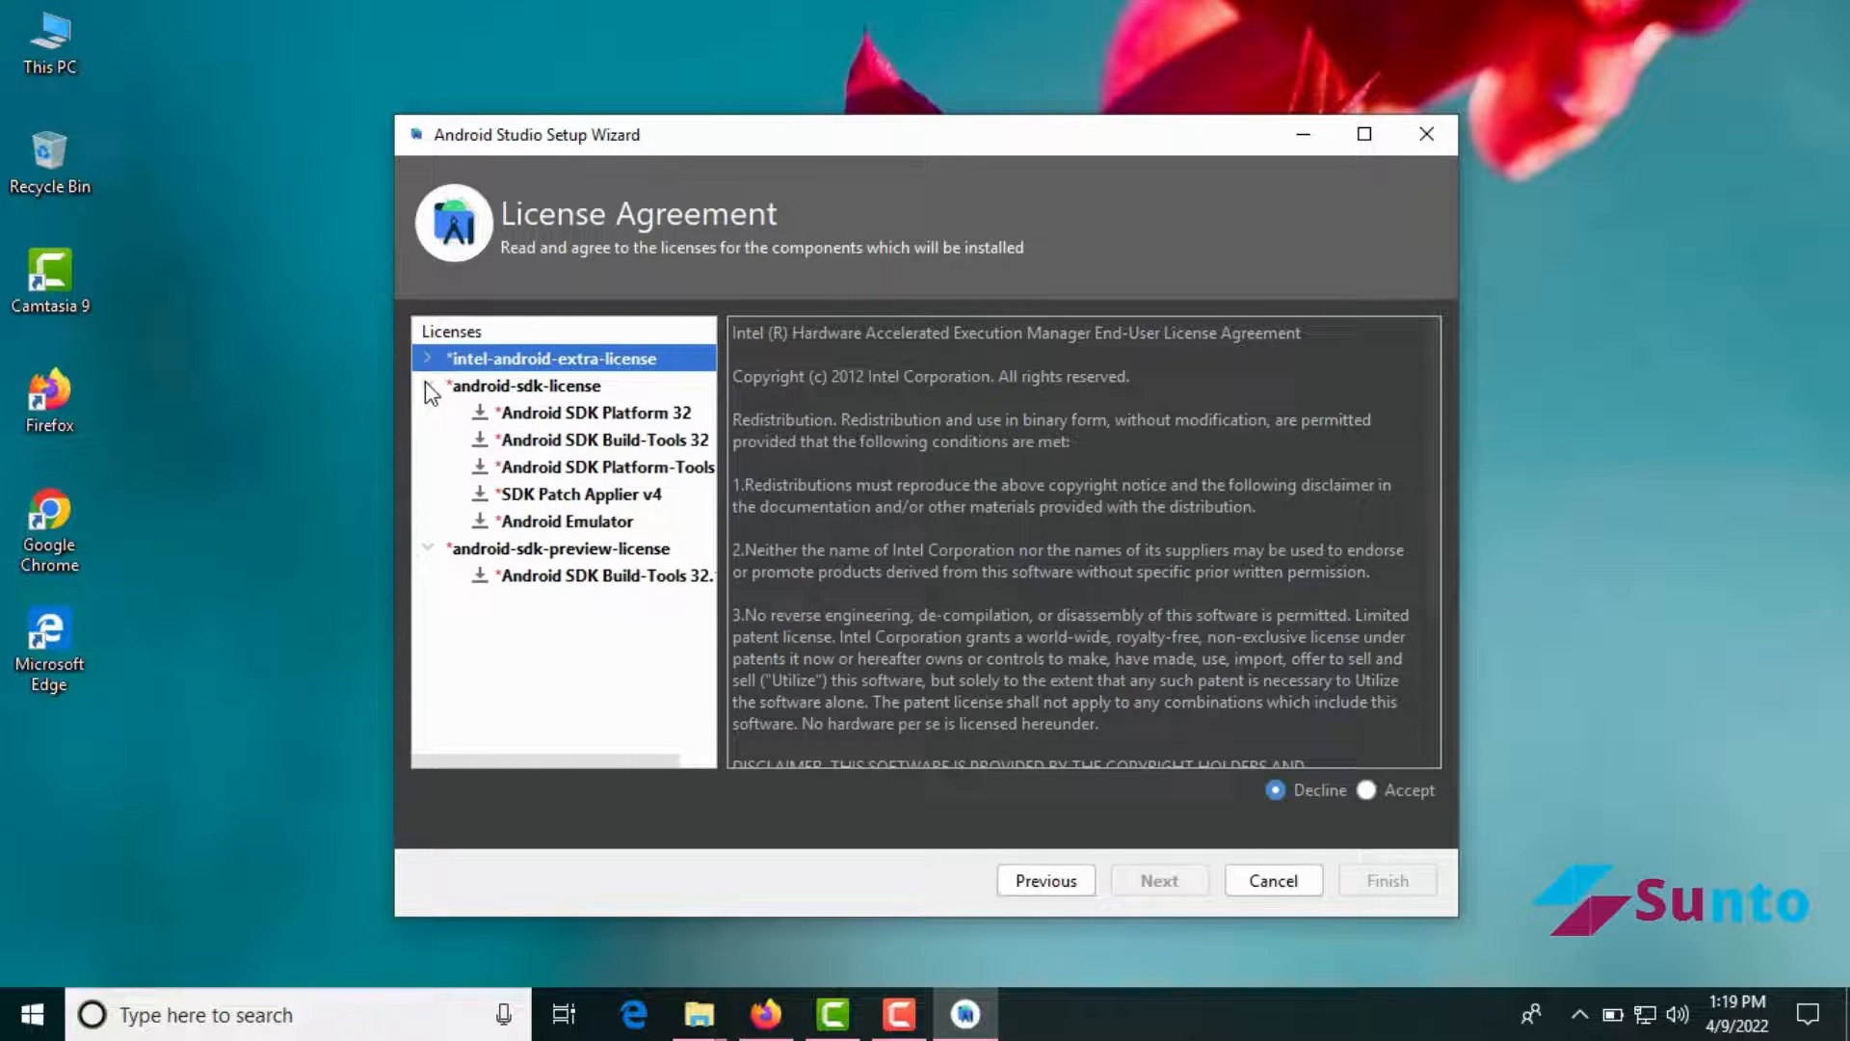
left_click(497, 418)
left_click(1367, 790)
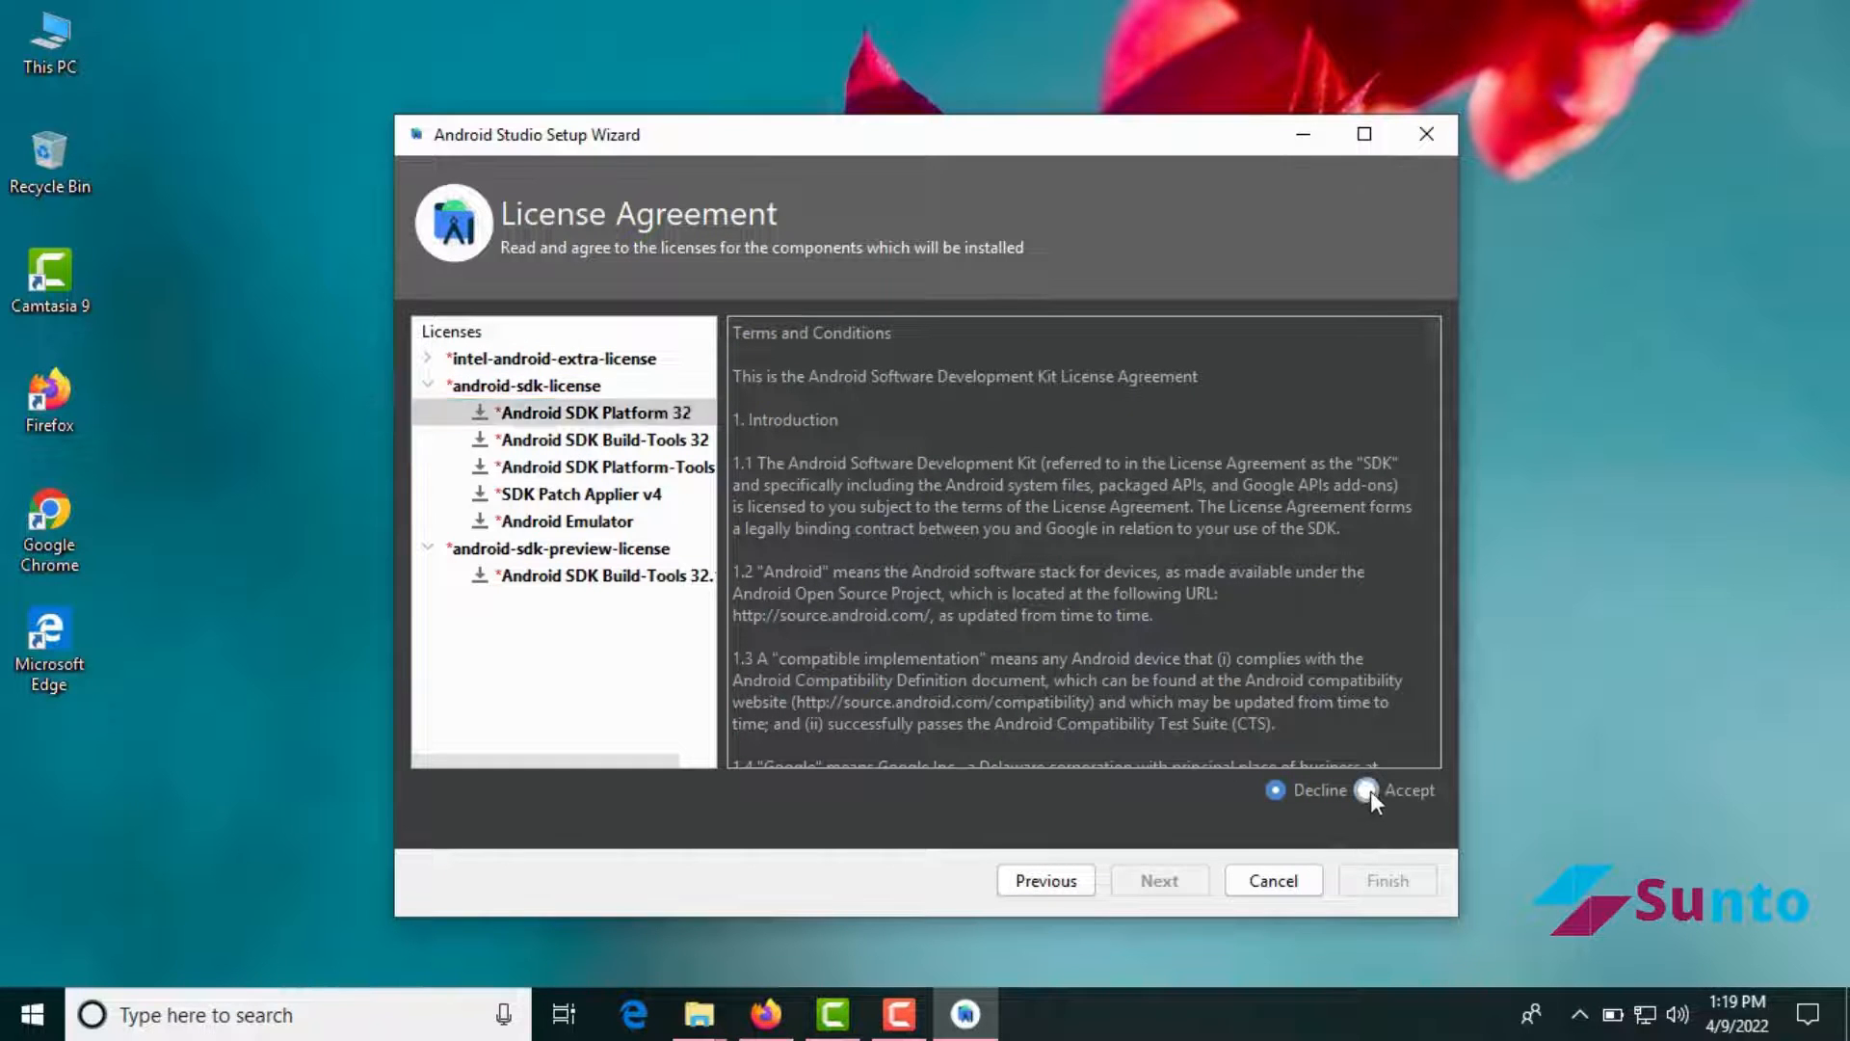
left_click(598, 441)
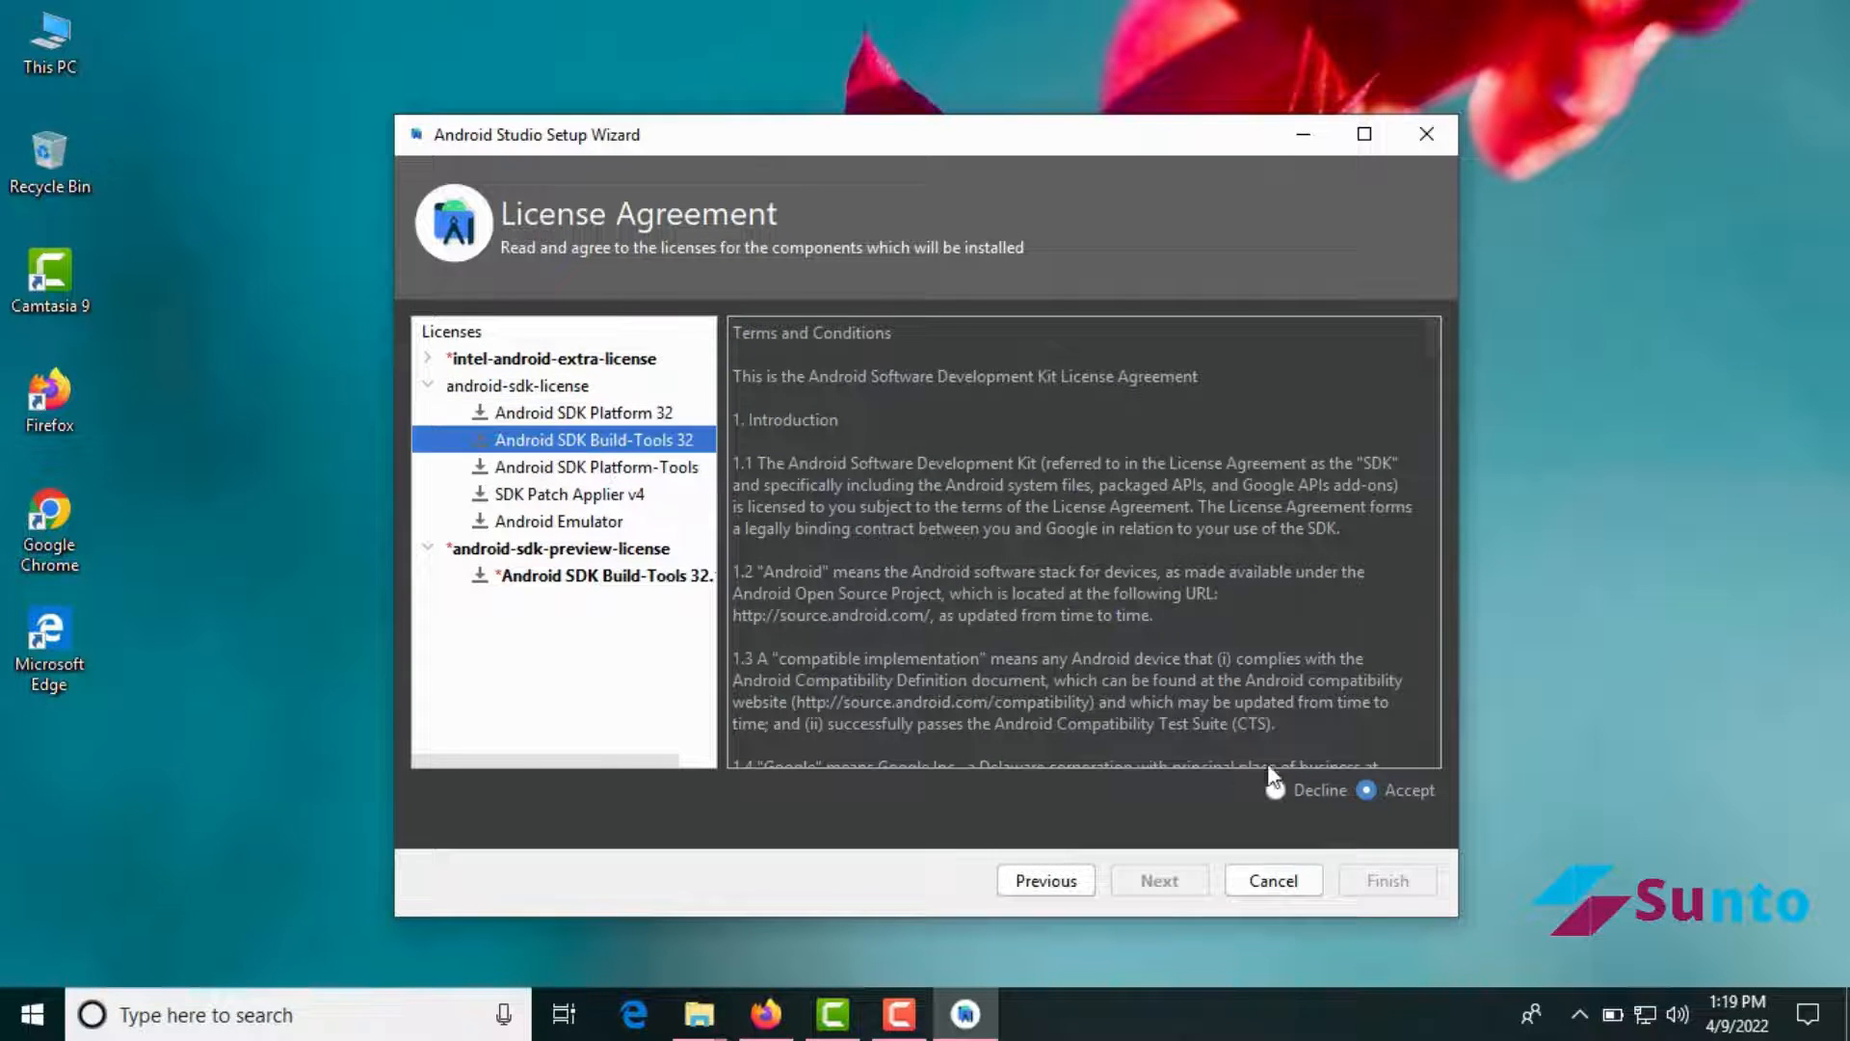
Accept the android-sdk-preview-license and intel-android-extra-license, and start downloading the components
left_click(521, 553)
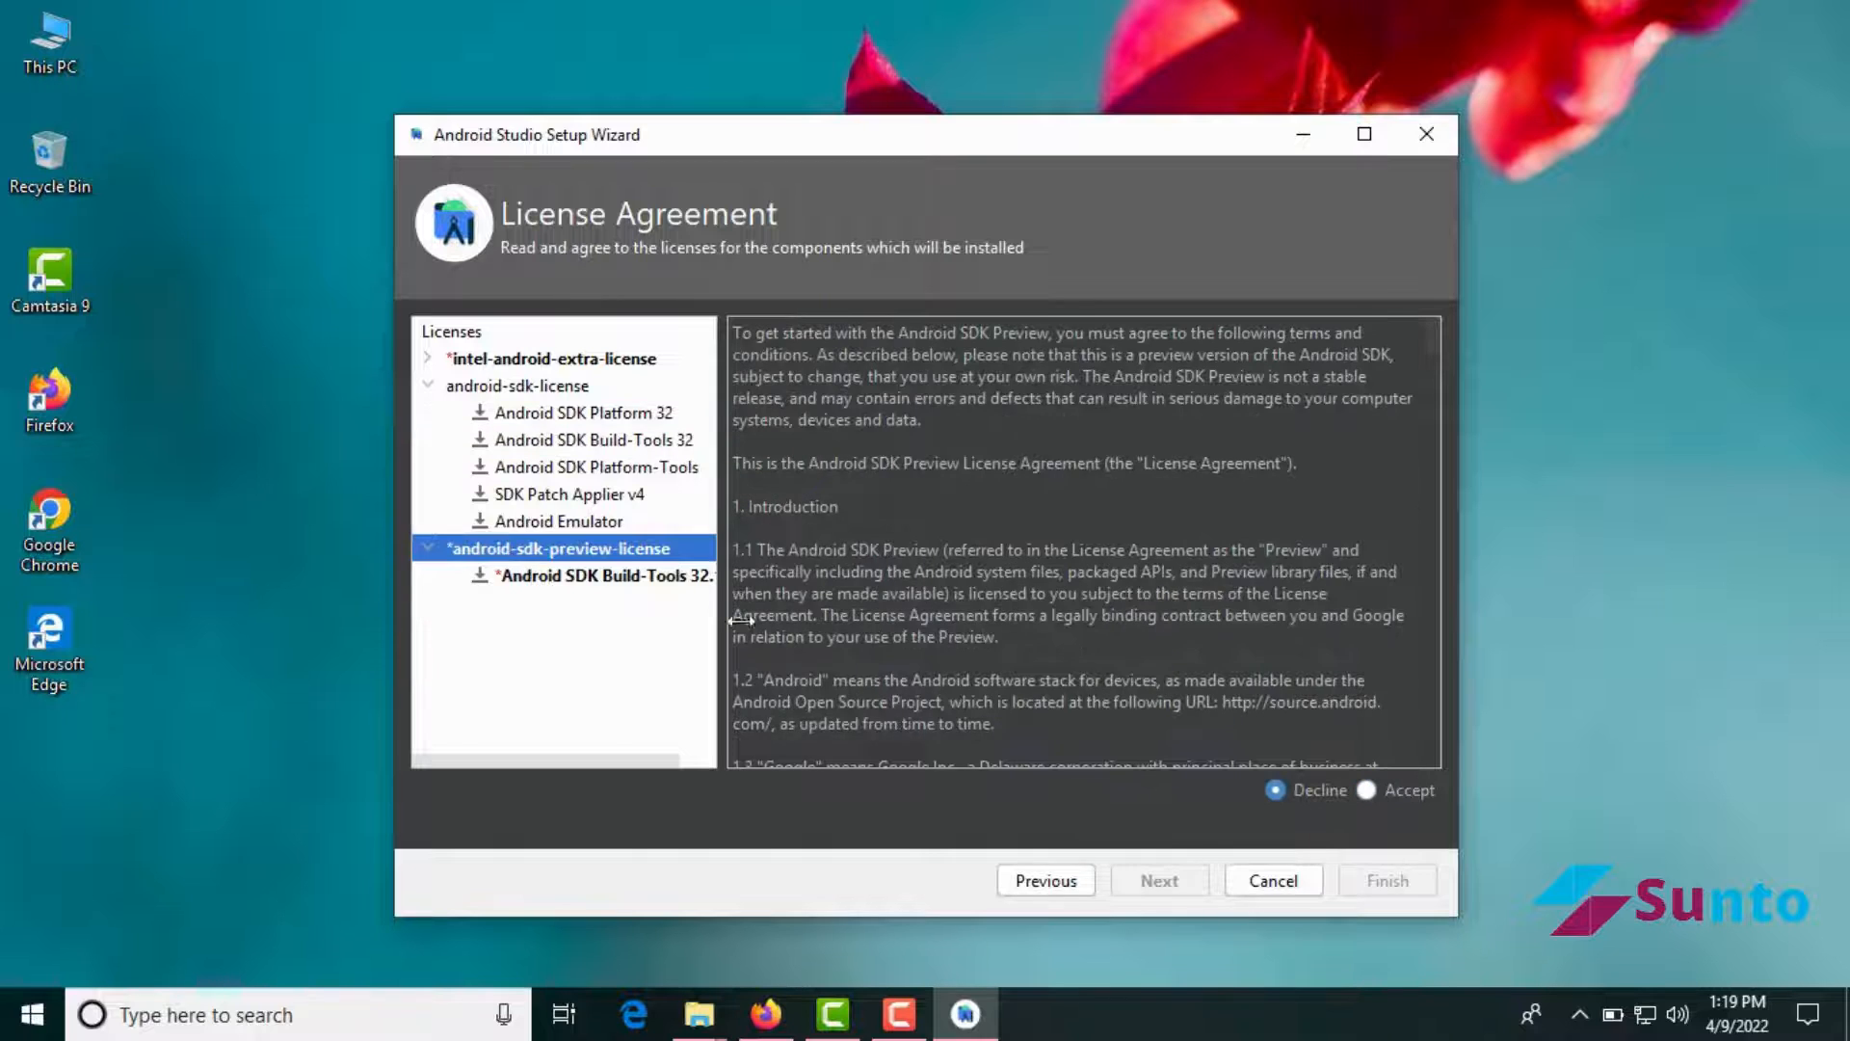
left_click(1367, 791)
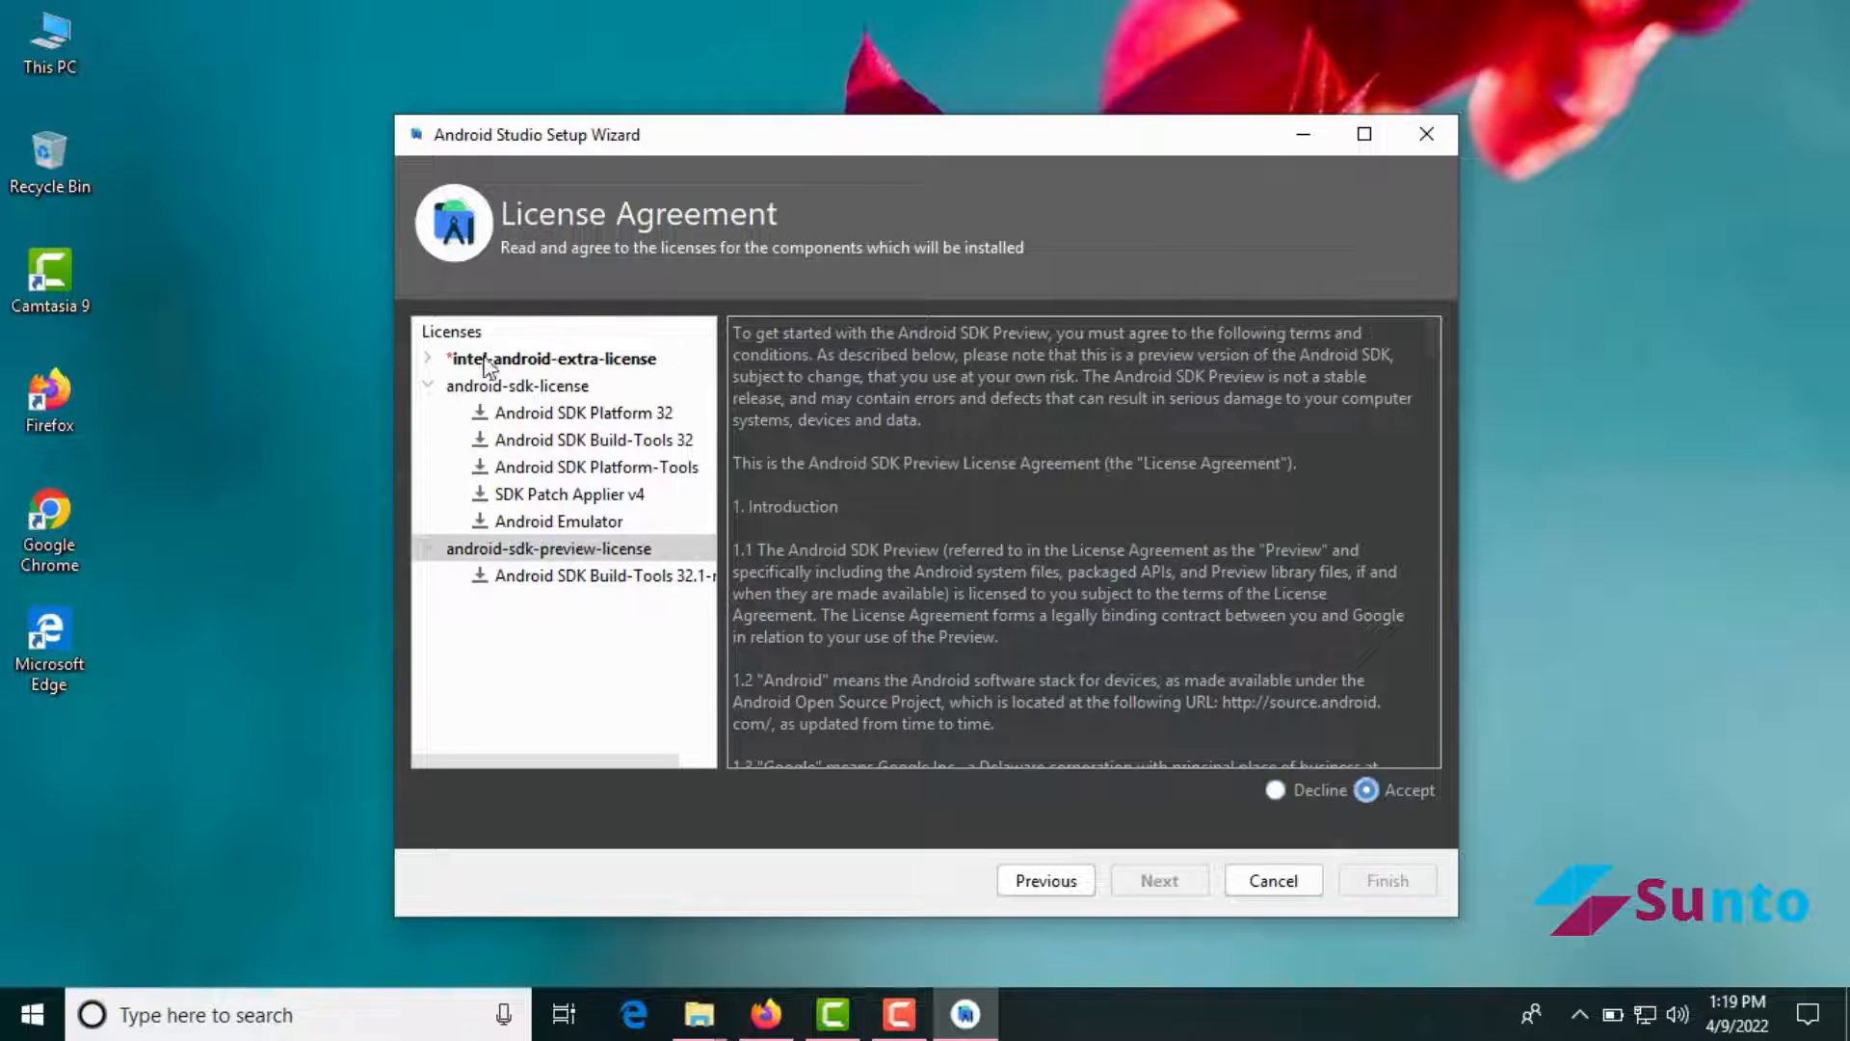
left_click(484, 361)
left_click(1366, 790)
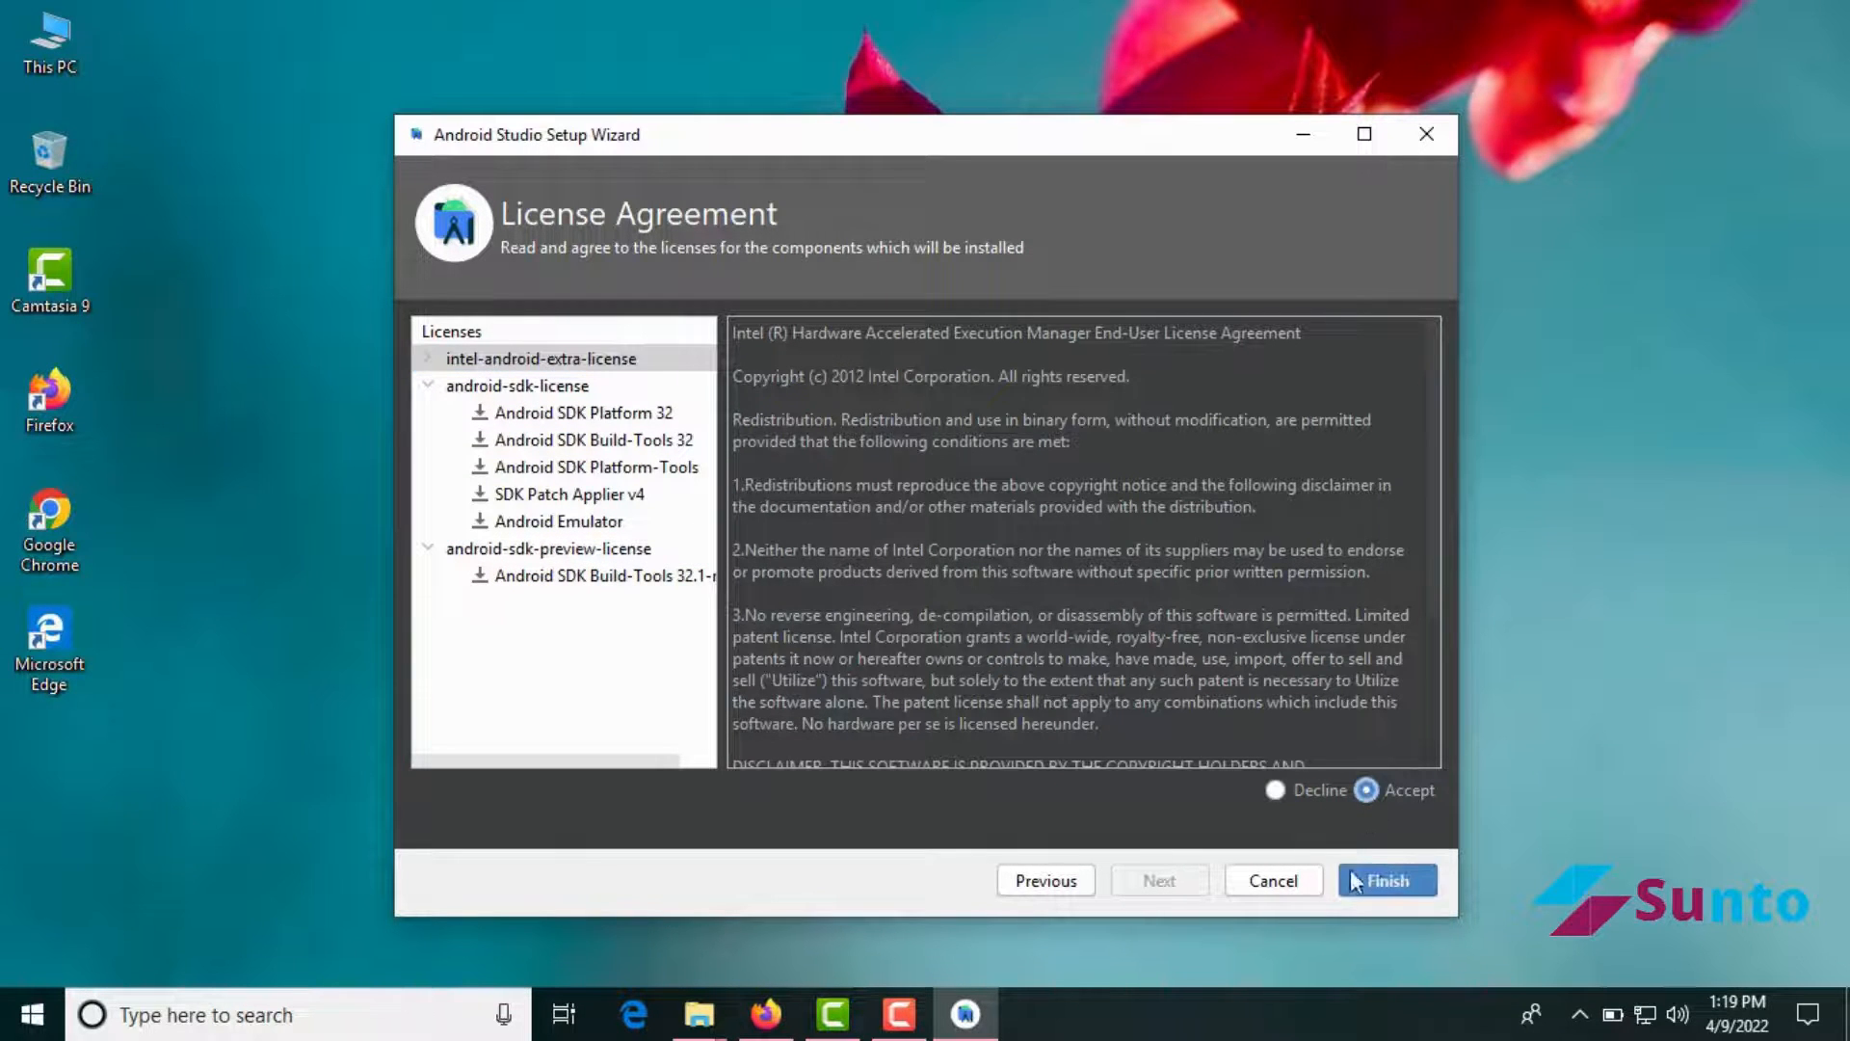
left_click(1388, 881)
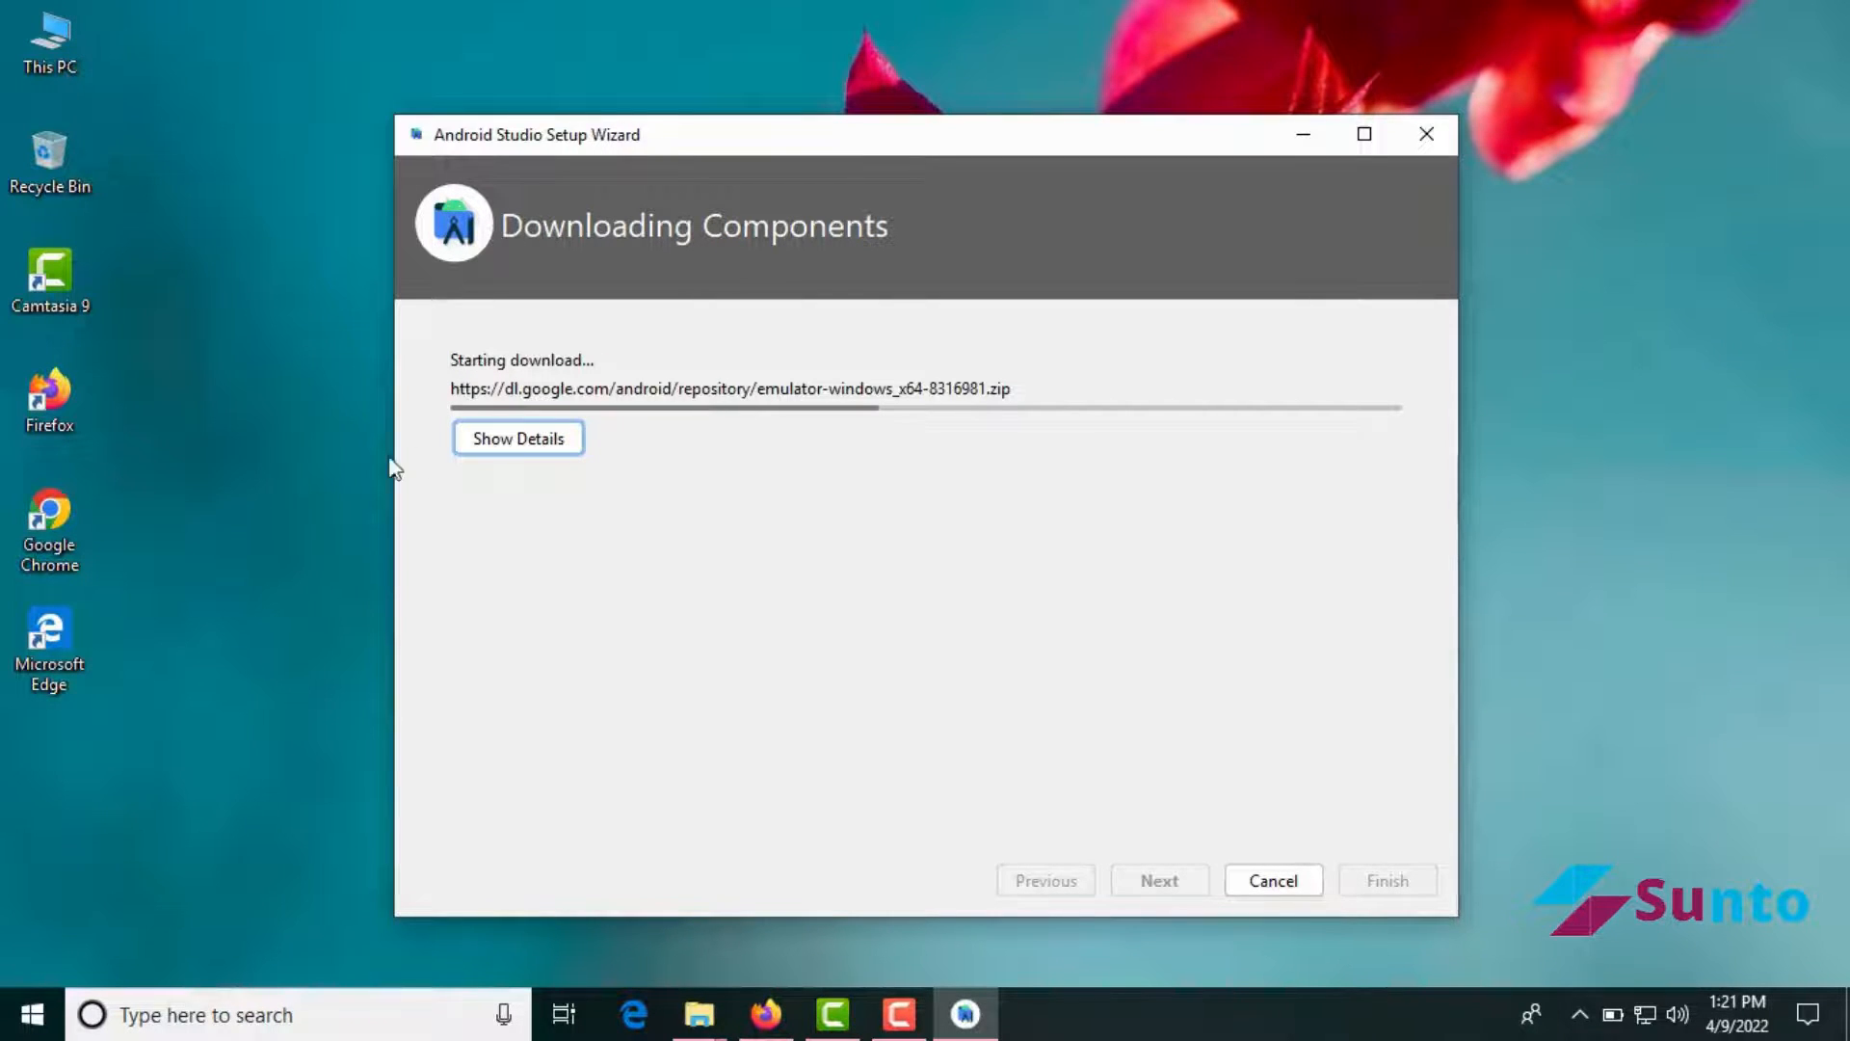
right_click(206, 482)
left_click(295, 563)
right_click(269, 515)
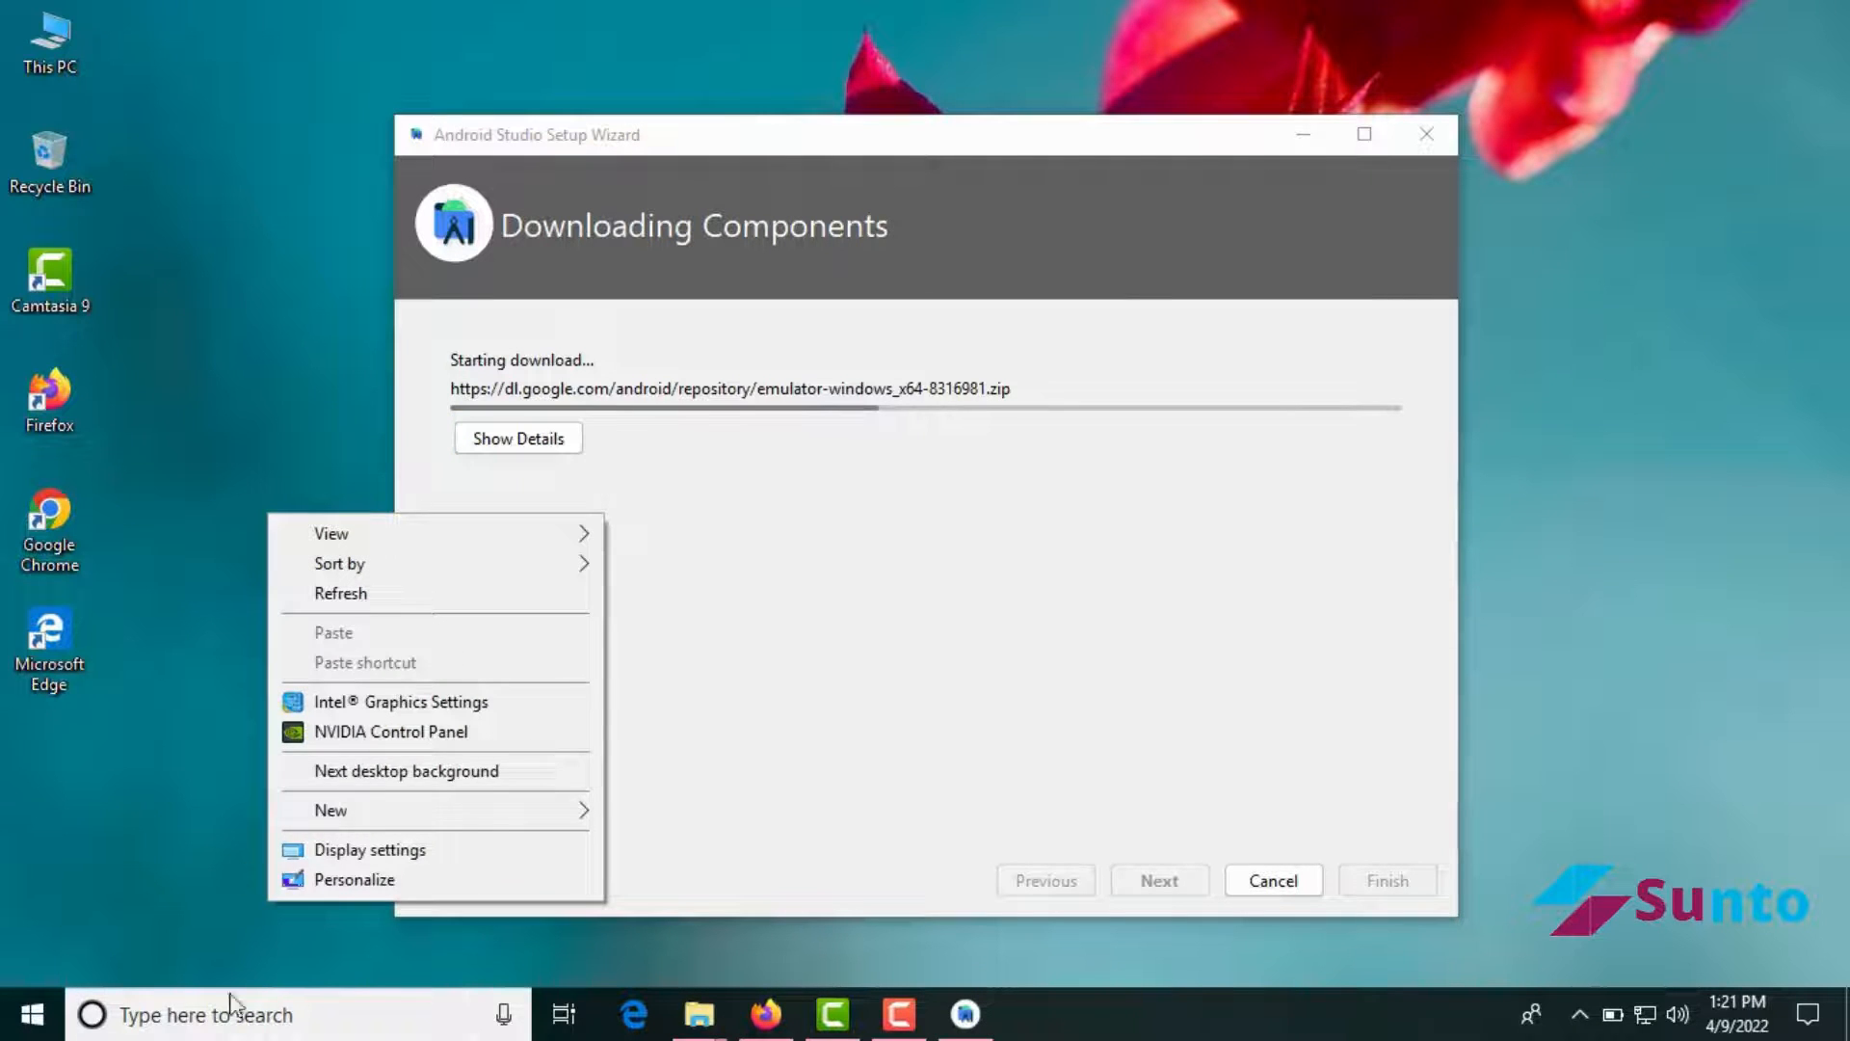
Switch to Control Panel and open the Balanced power plan's settings under System and Security, Power Options
left_click(242, 1028)
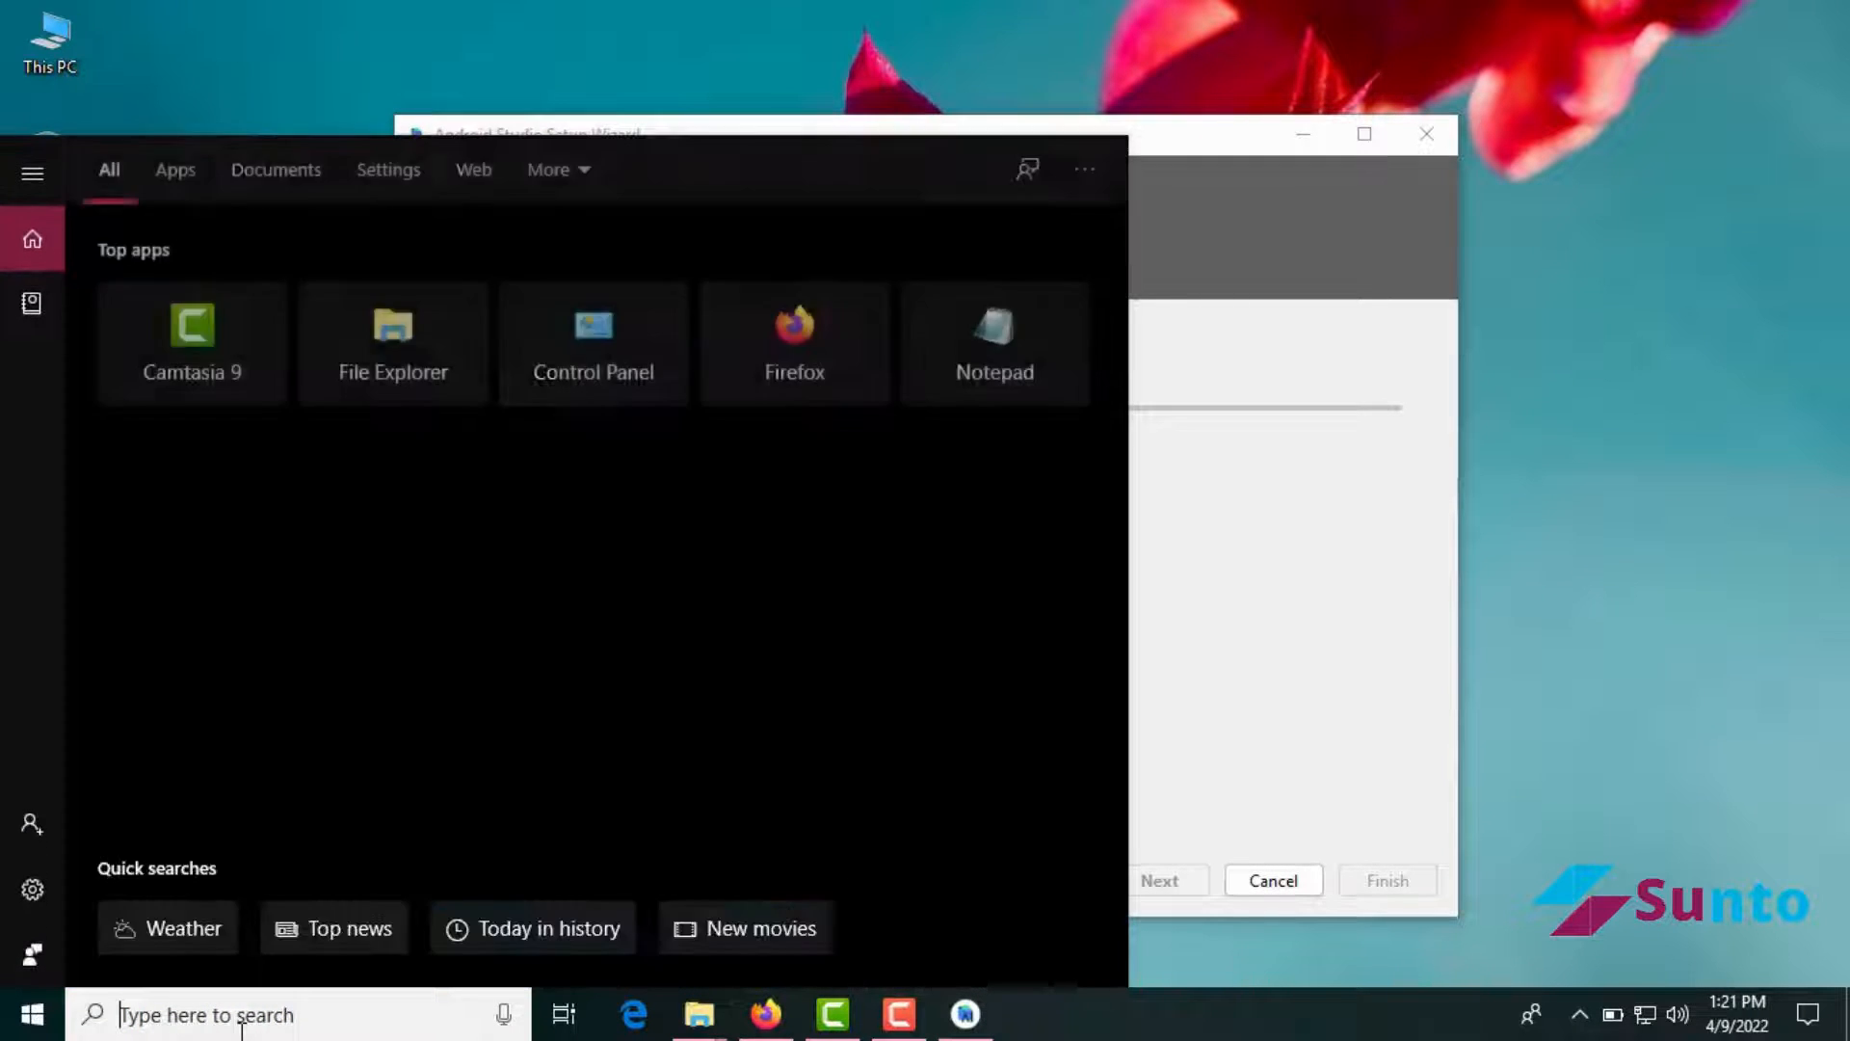
type("con")
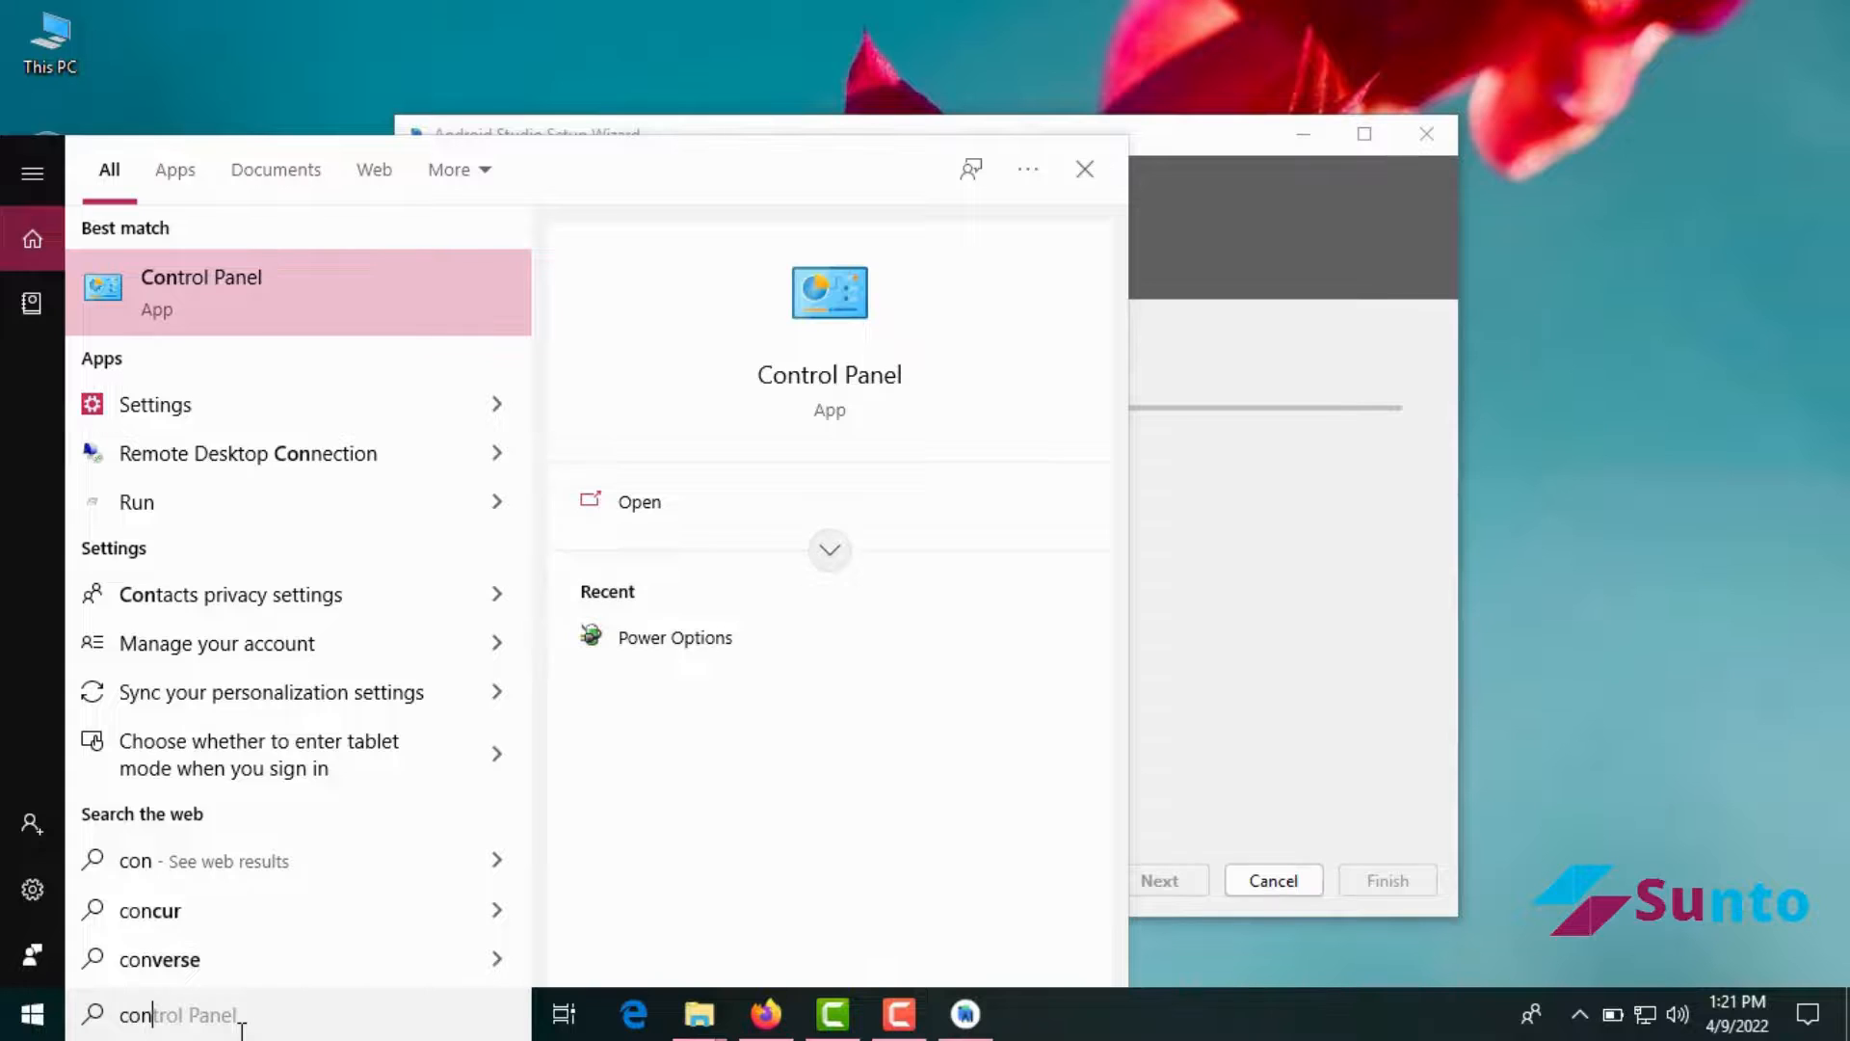
key("Return")
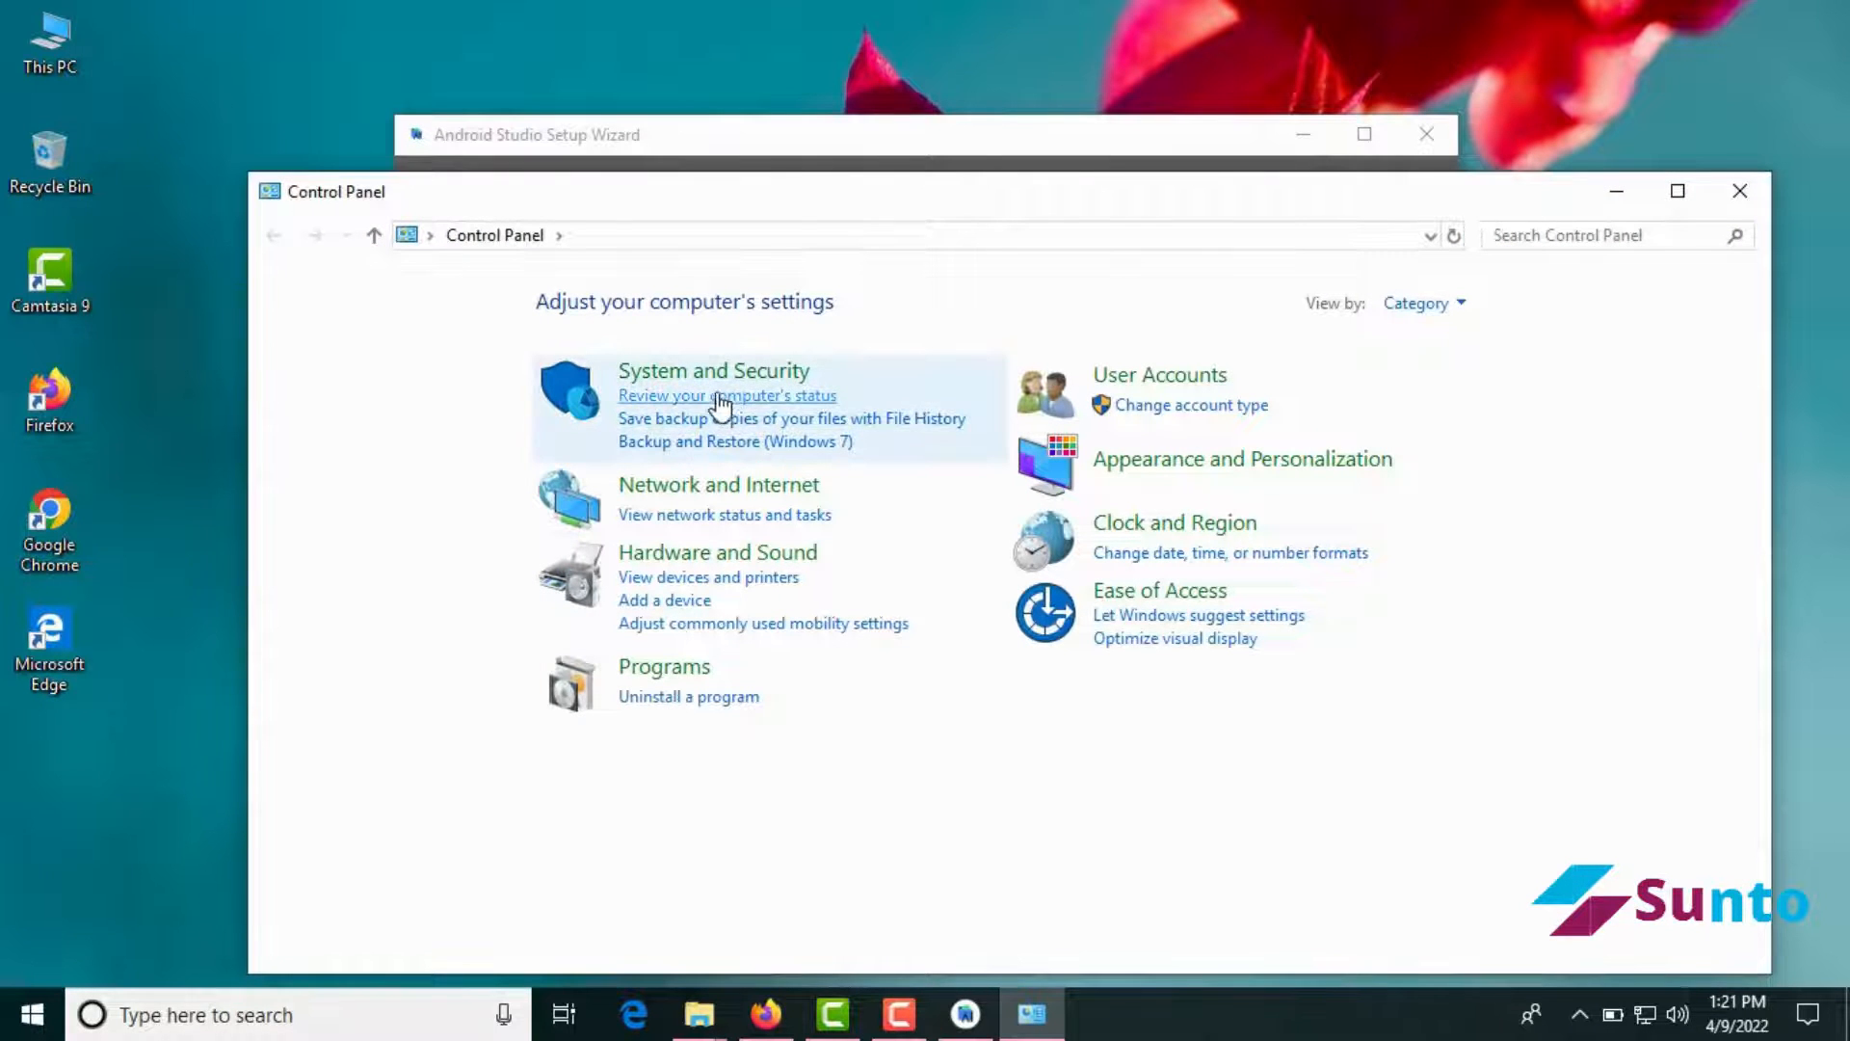
left_click(695, 378)
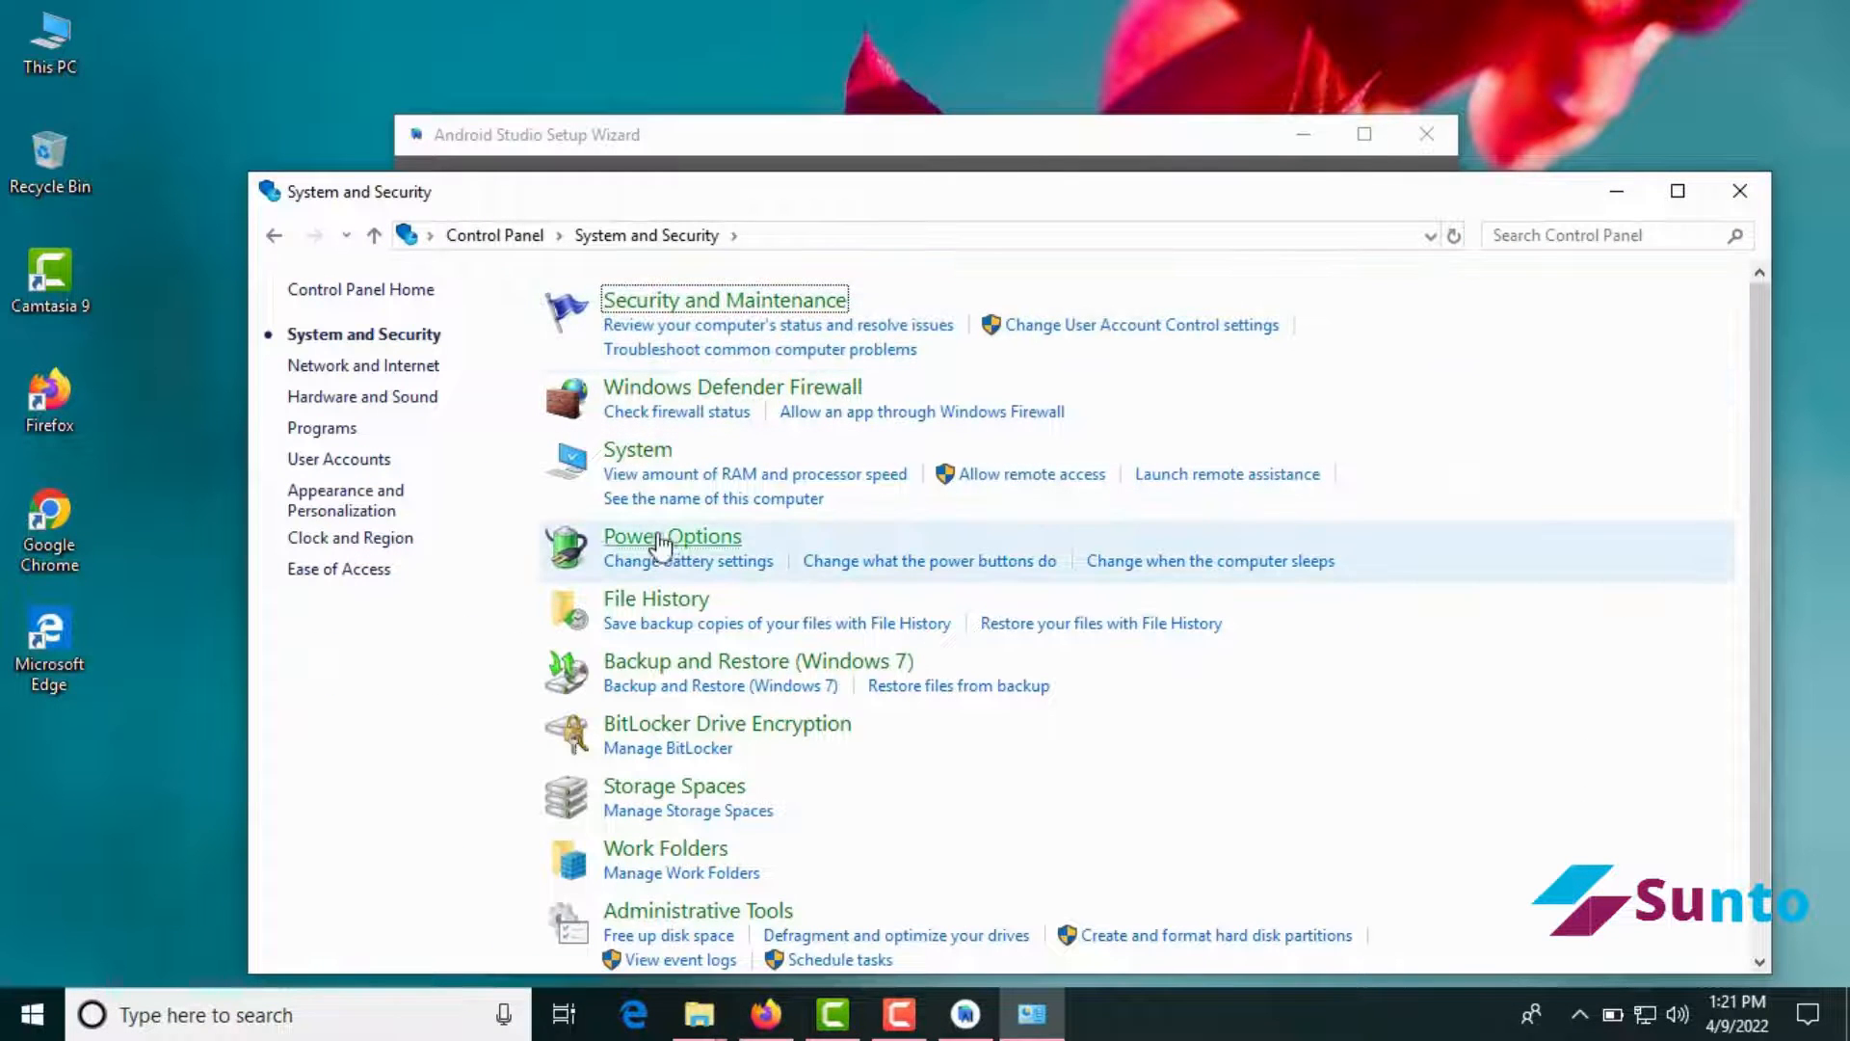
left_click(667, 540)
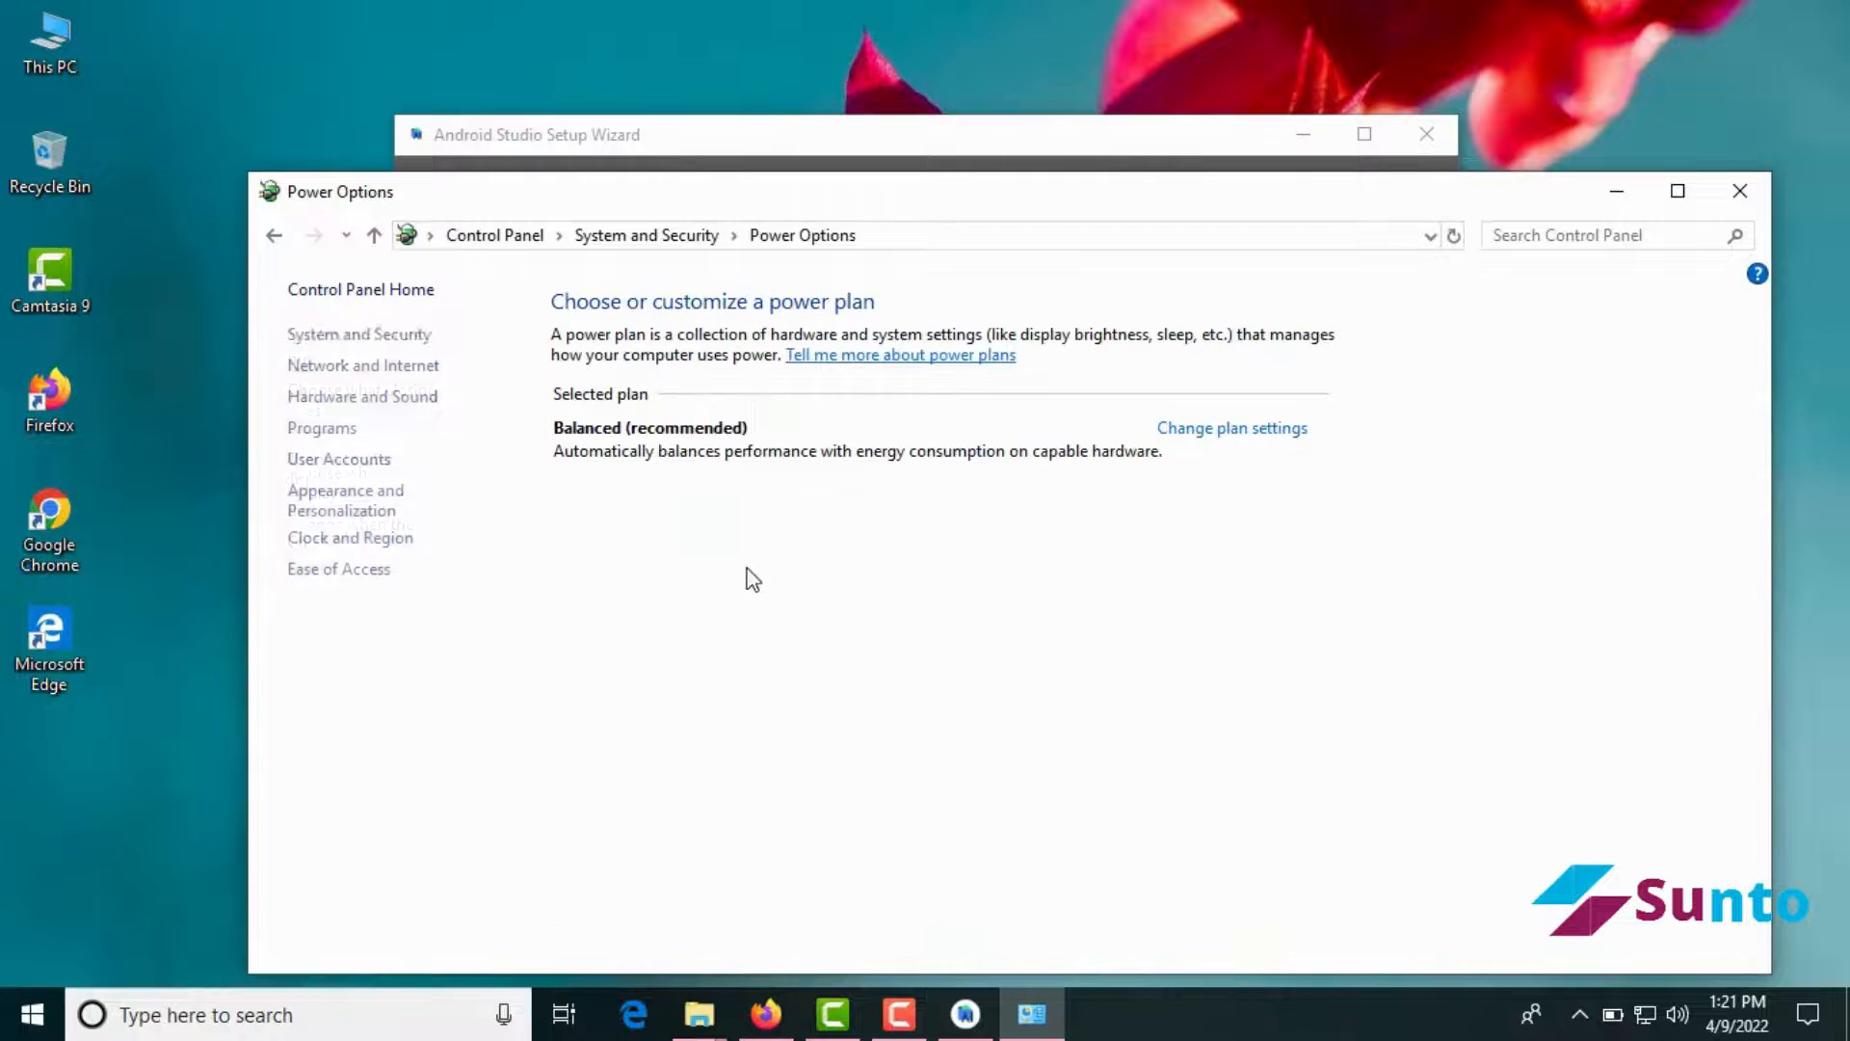
left_click(1196, 443)
Set the computer's sleep time to Never both on battery and plugged in, save the plan and close Control Panel
left_click(978, 502)
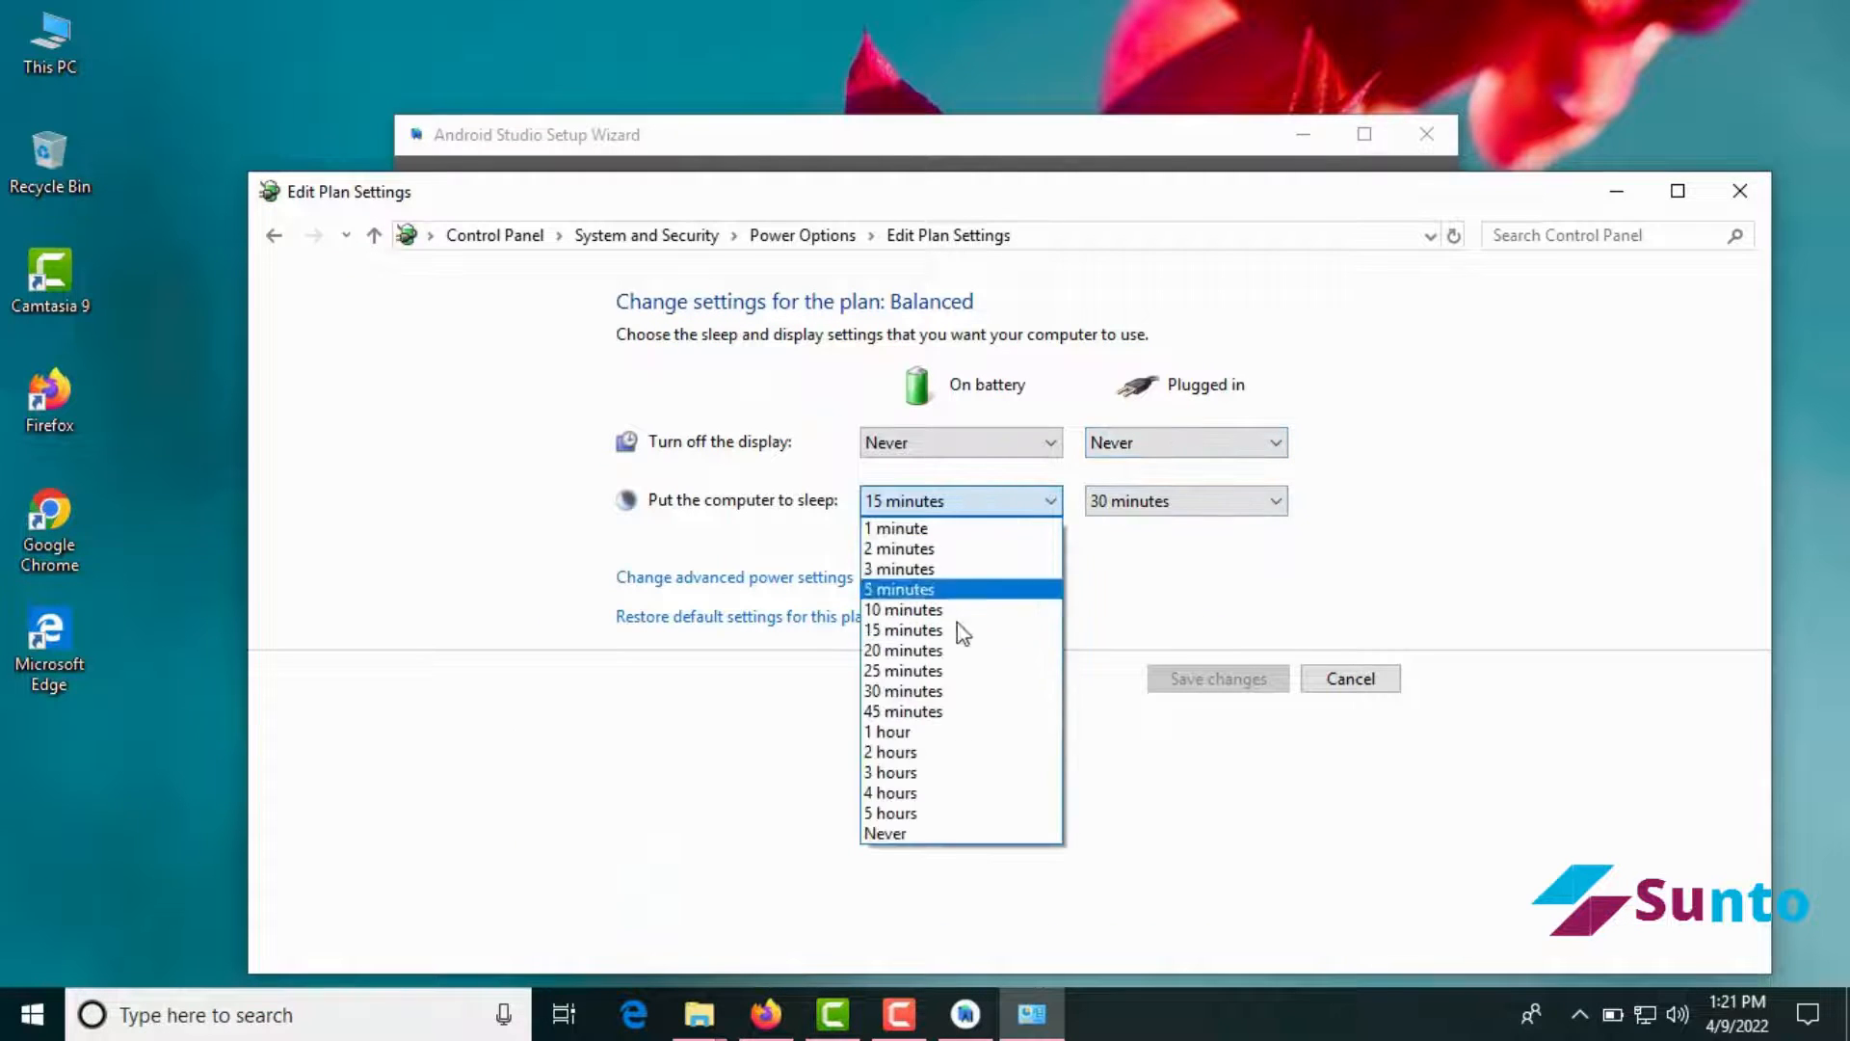
left_click(921, 834)
left_click(1222, 501)
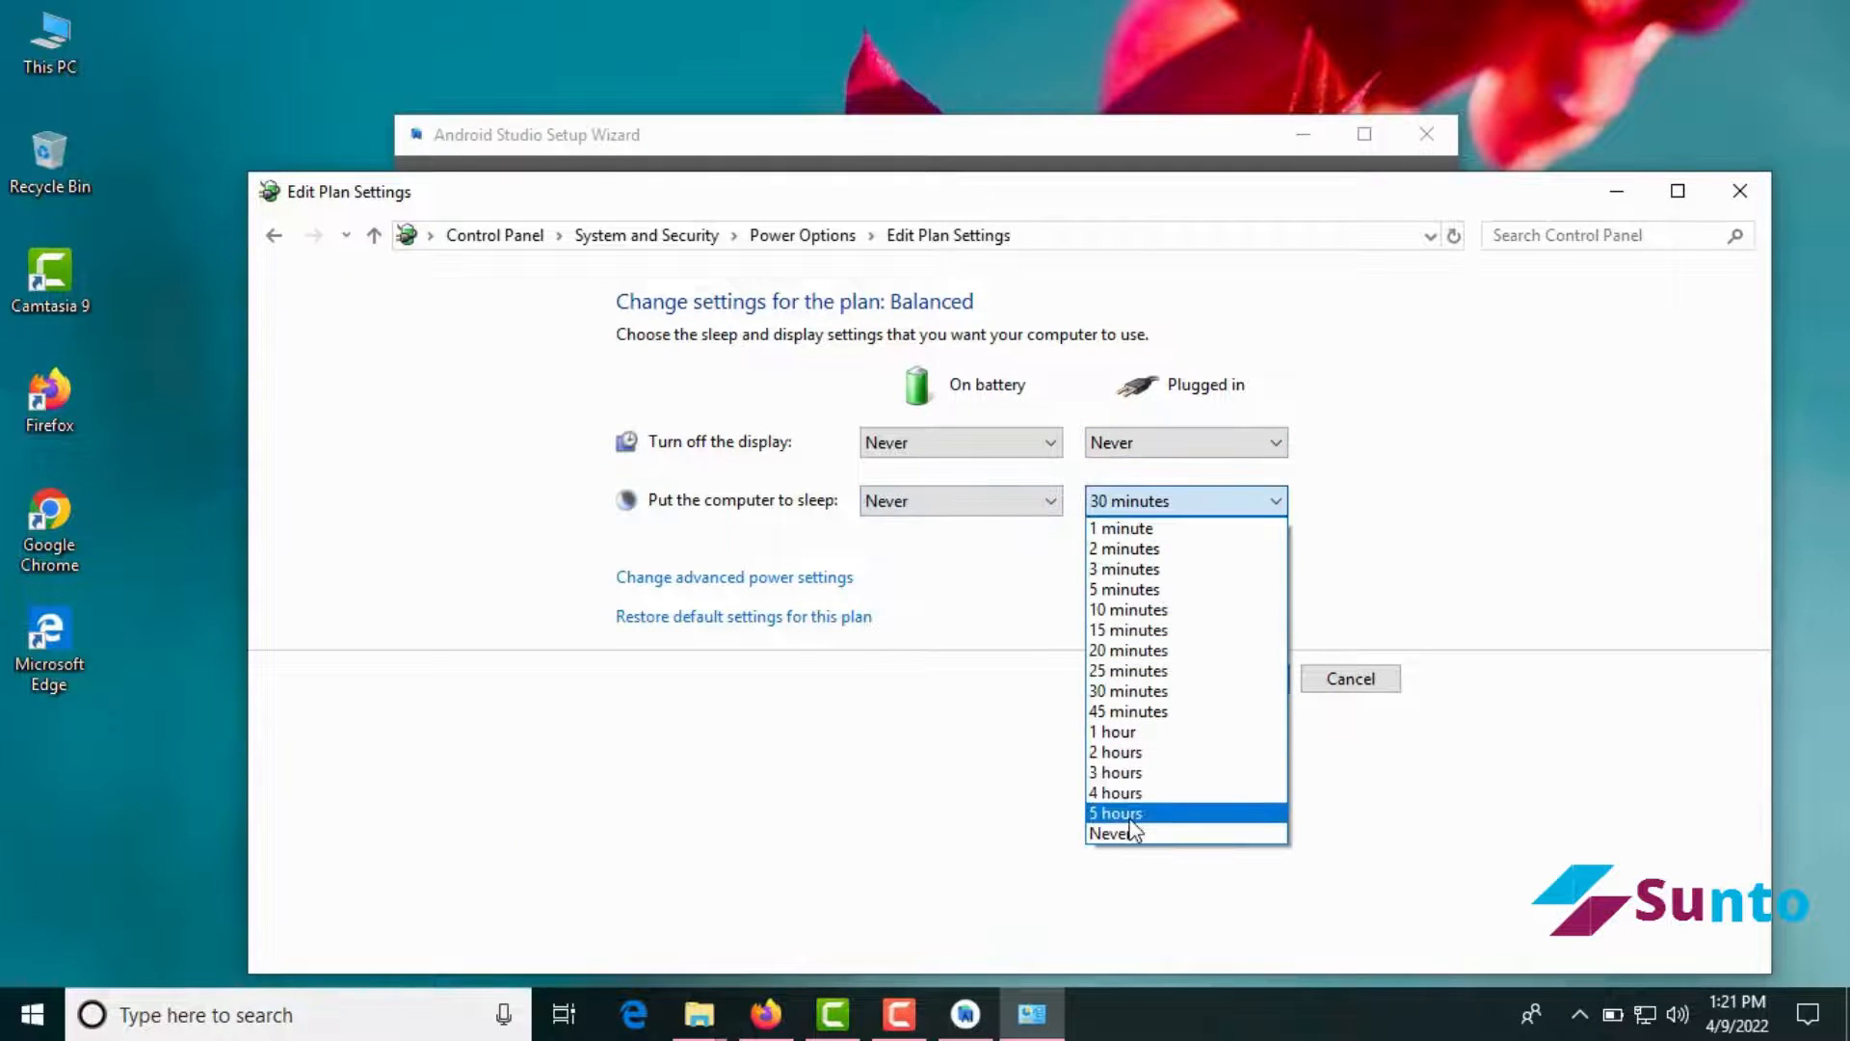
left_click(1118, 833)
left_click(1231, 685)
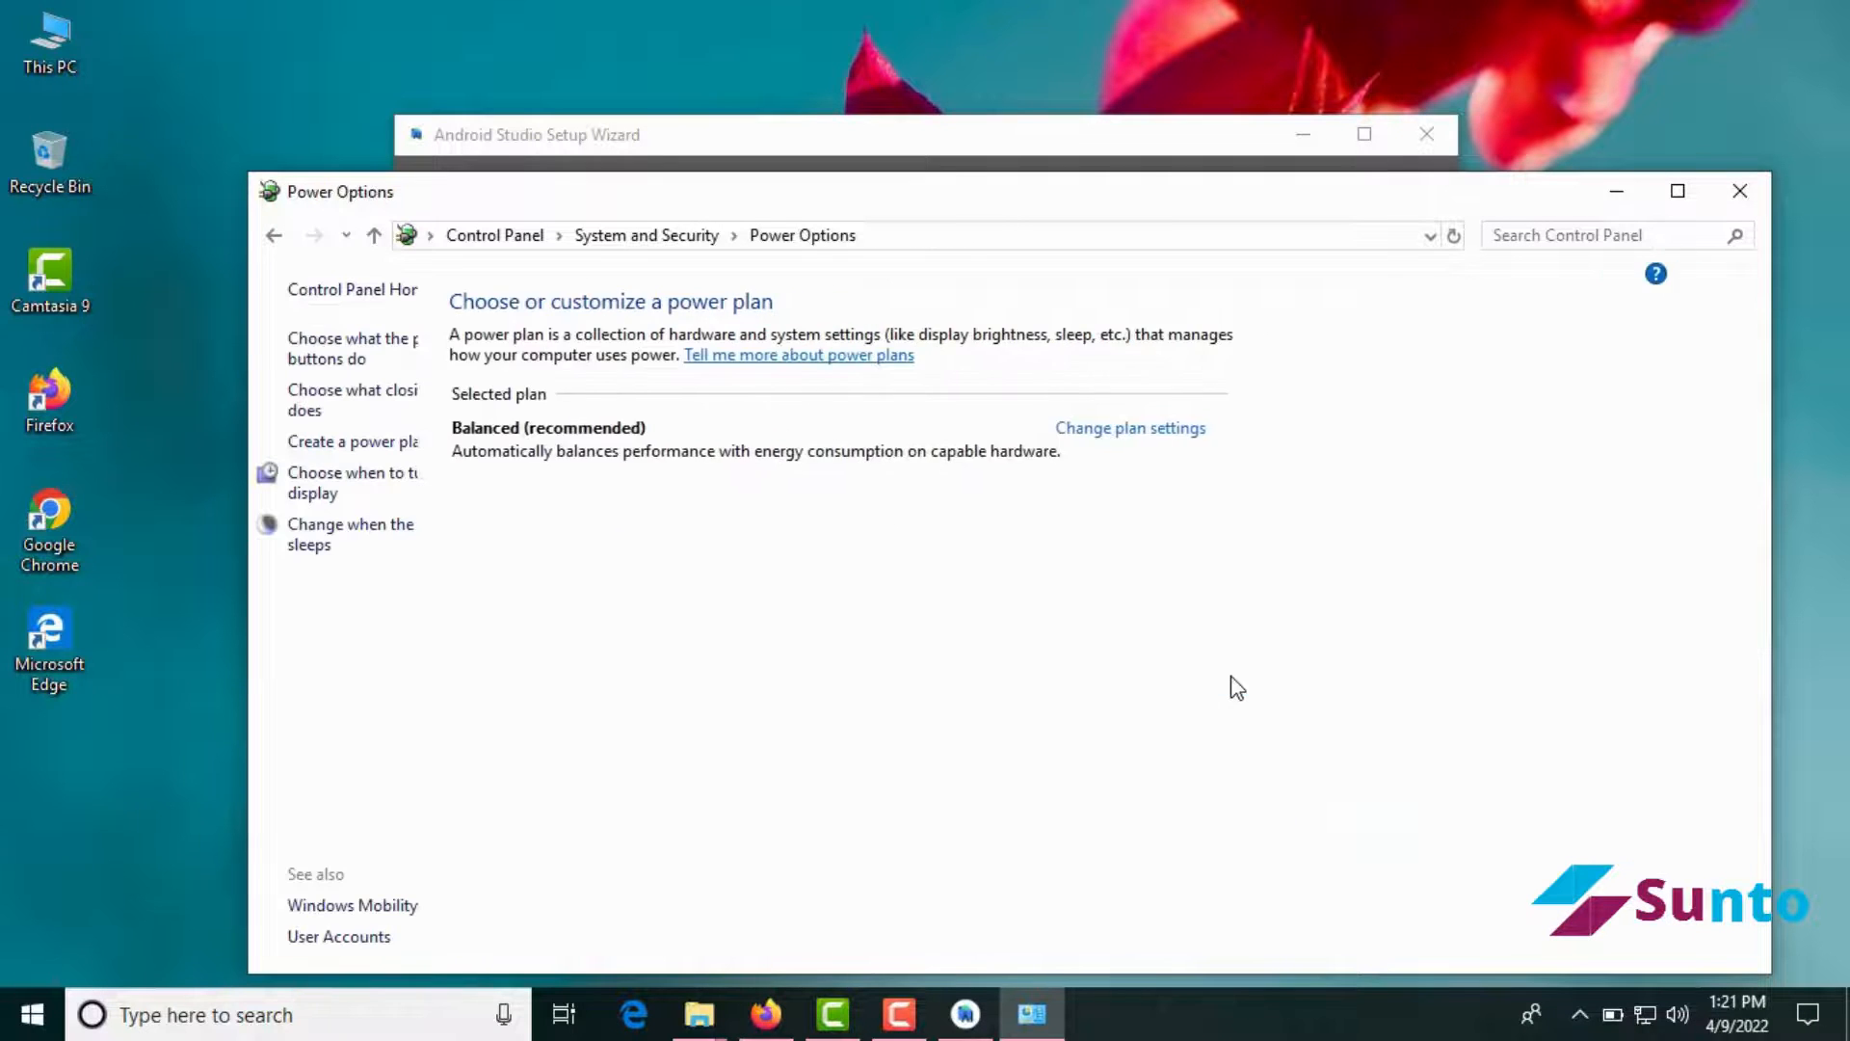
left_click(1740, 191)
right_click(1621, 383)
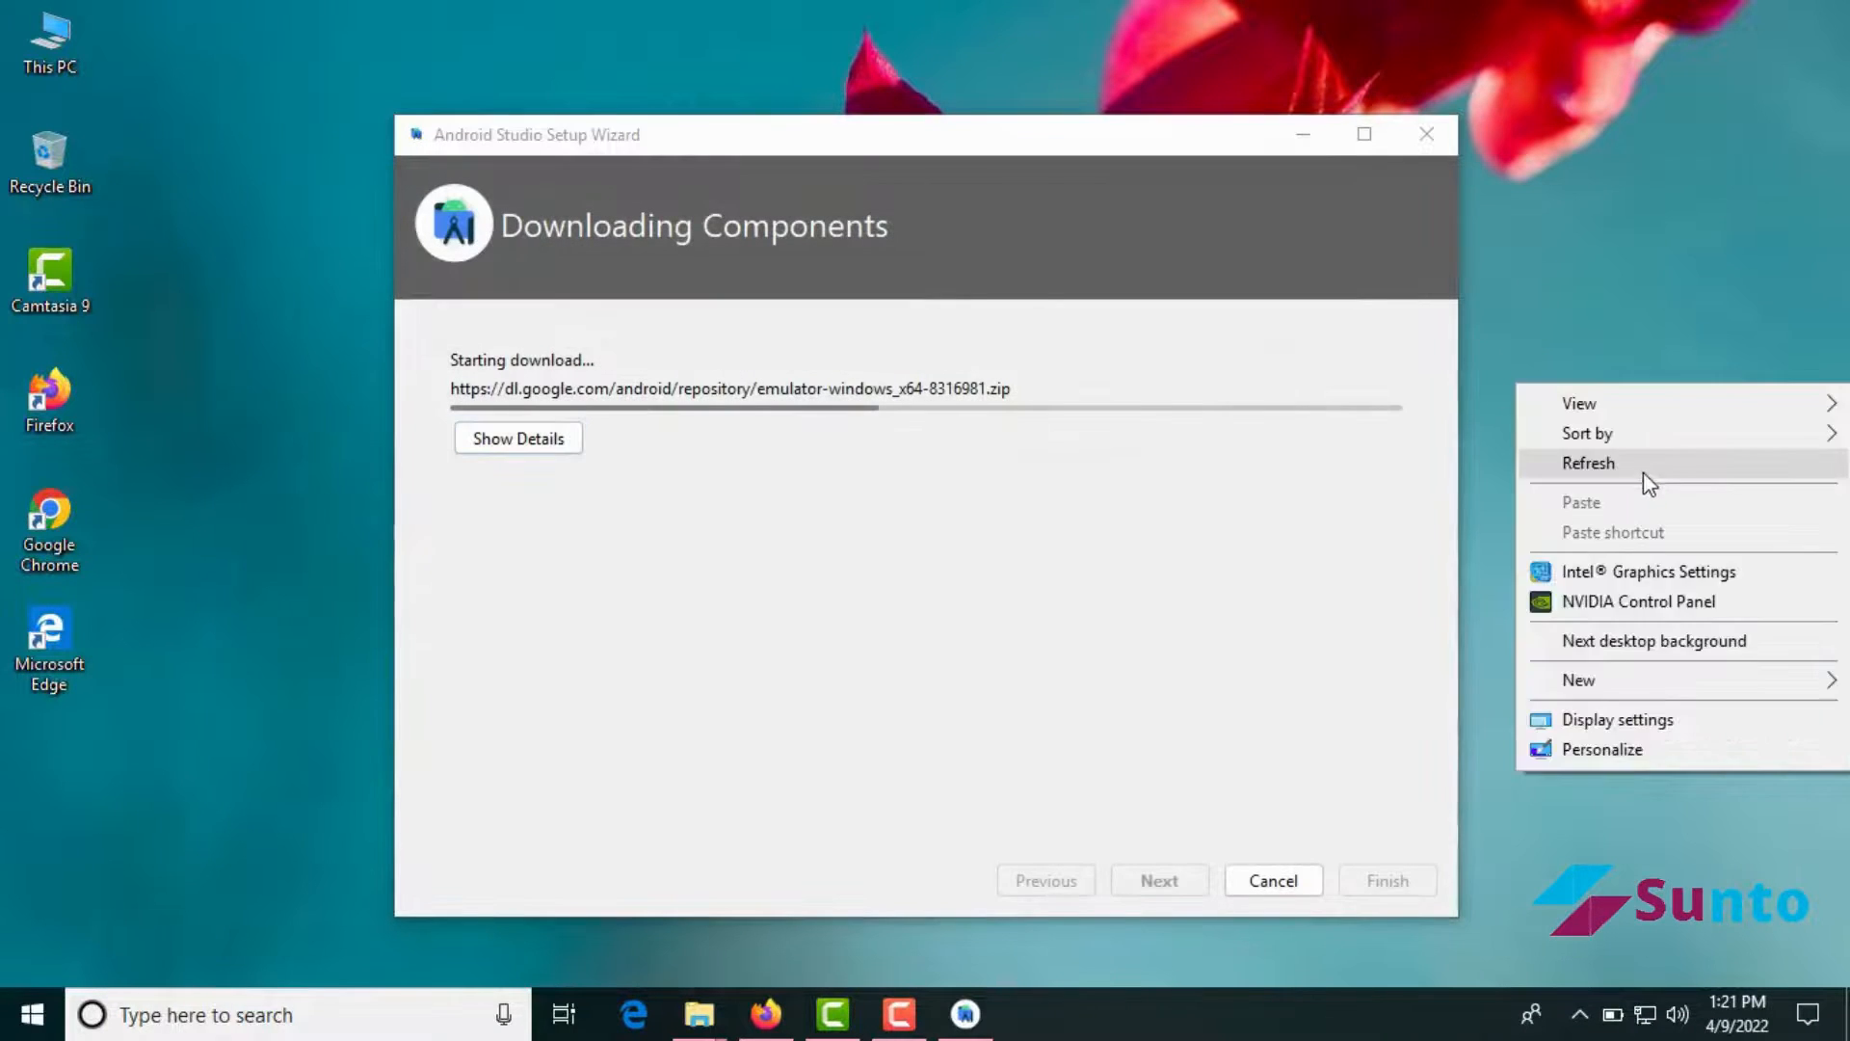
left_click(1644, 471)
right_click(1629, 454)
left_click(1641, 534)
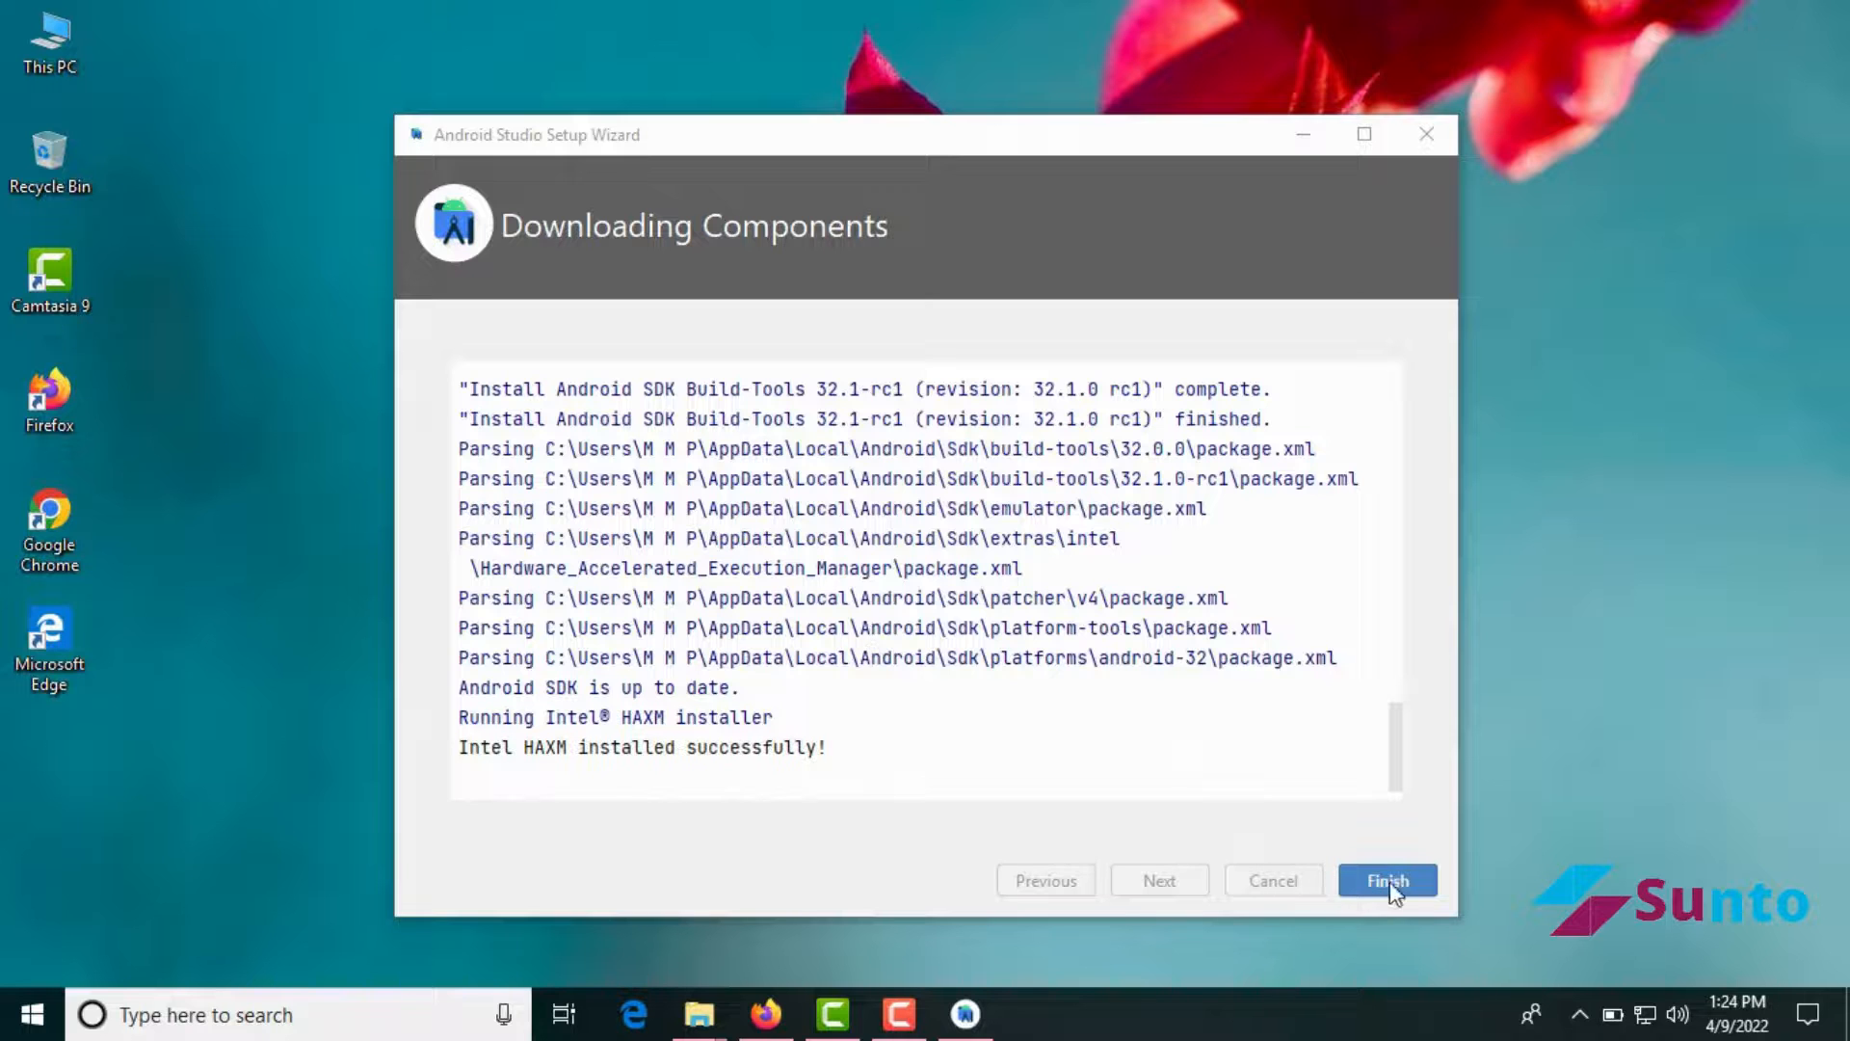
Finish the Android Studio Setup Wizard after the SDK components are installed
left_click(1388, 880)
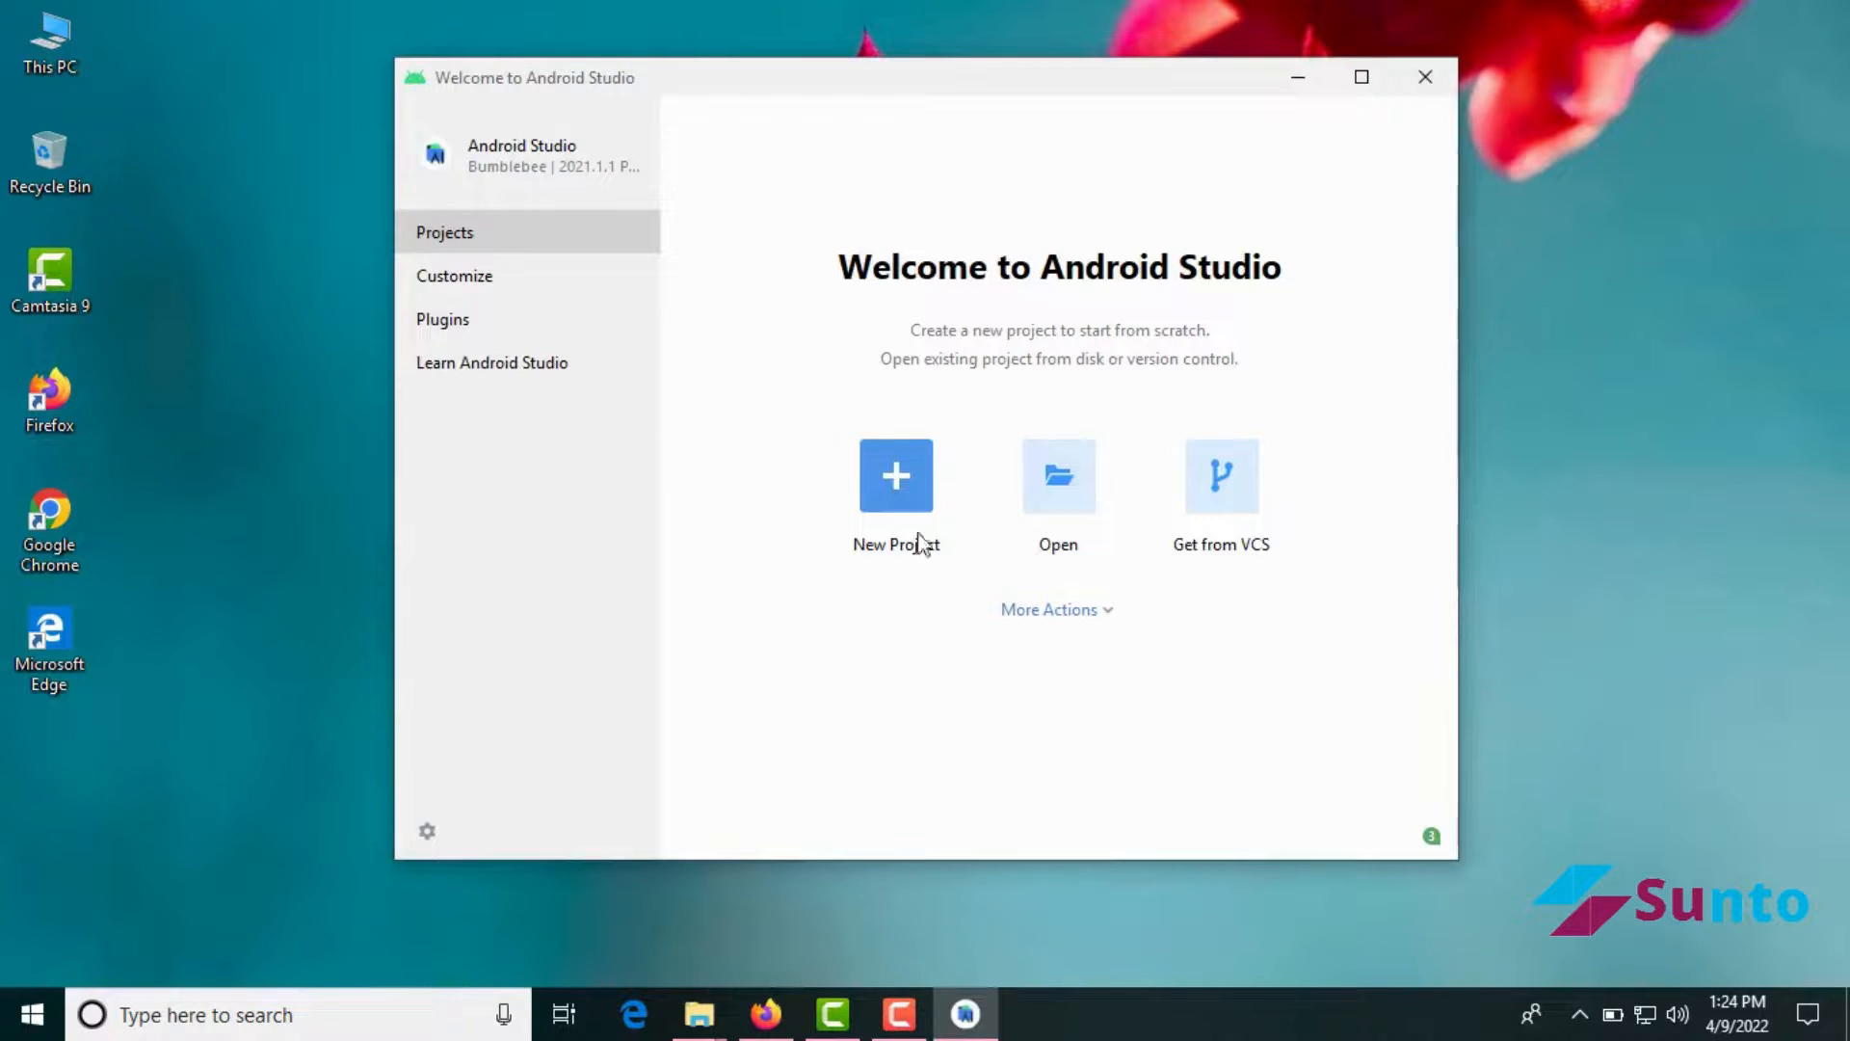
right_click(1725, 388)
left_click(1627, 470)
right_click(1698, 354)
left_click(1632, 434)
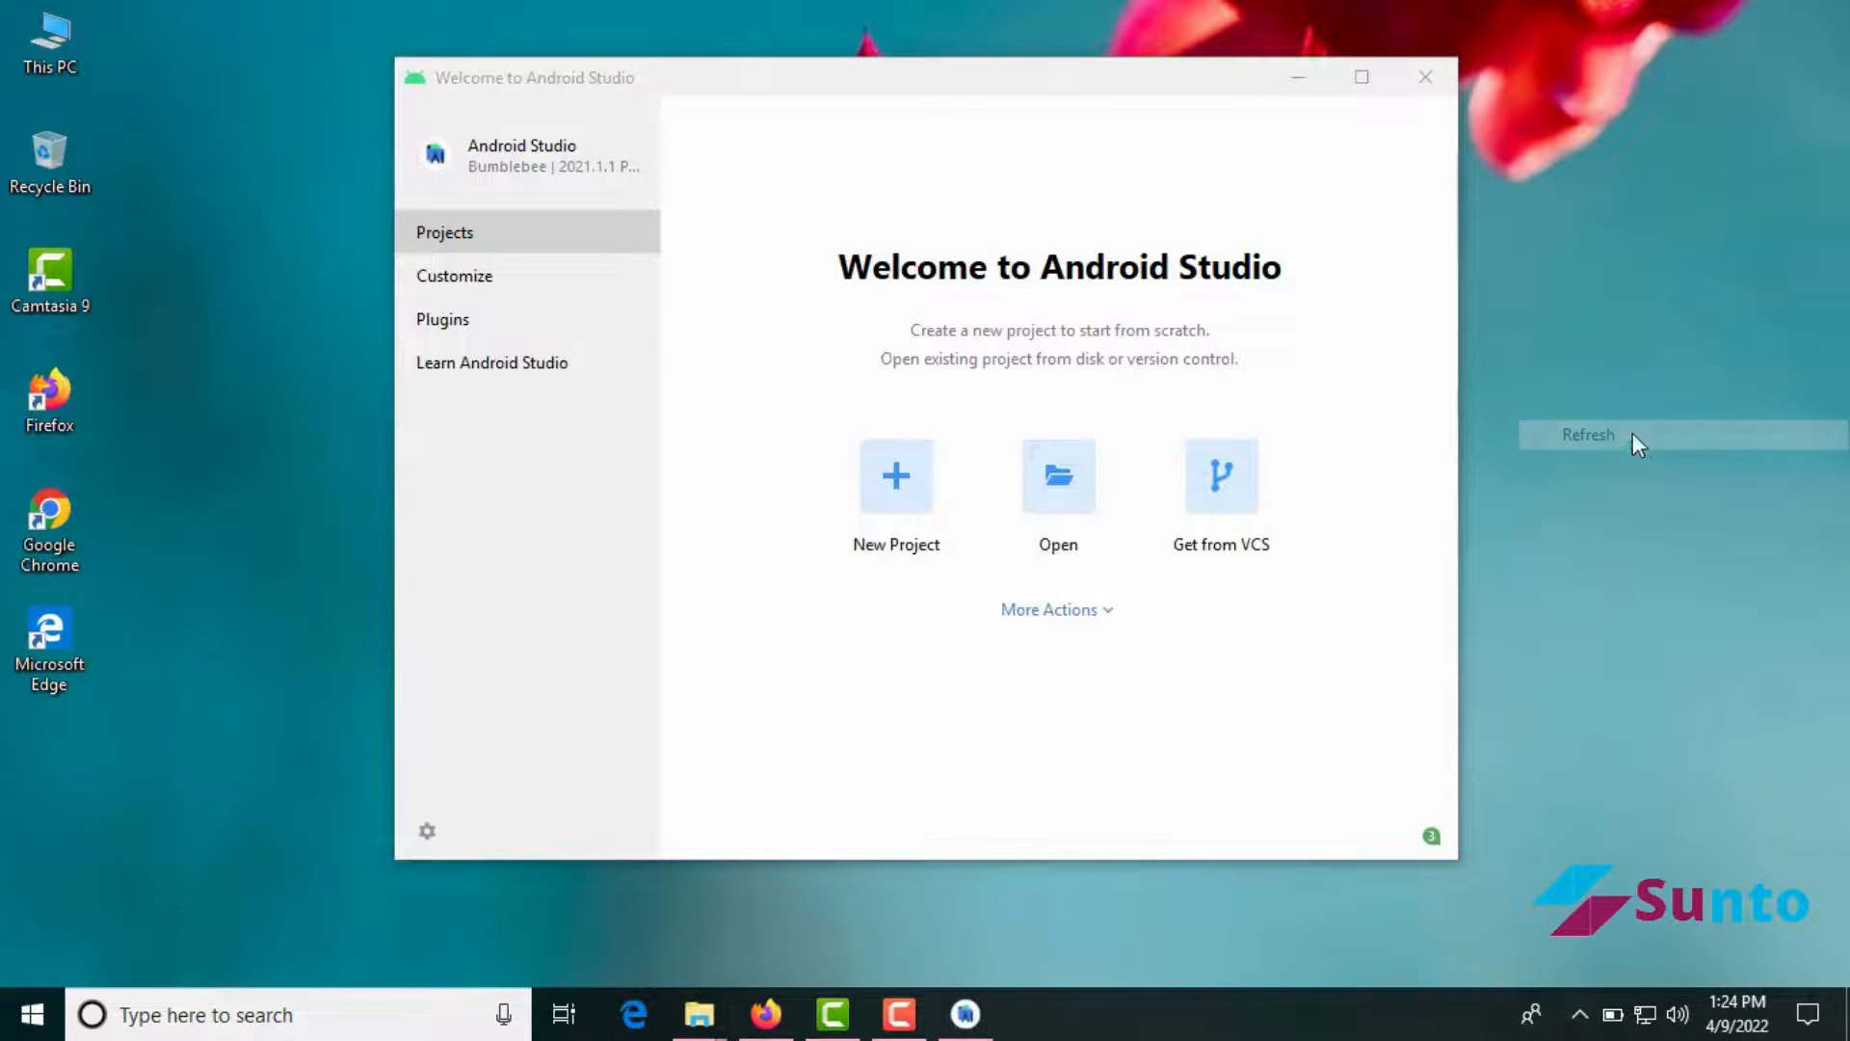
Start a new project from the Empty Activity template for Phone and Tablet
left_click(898, 484)
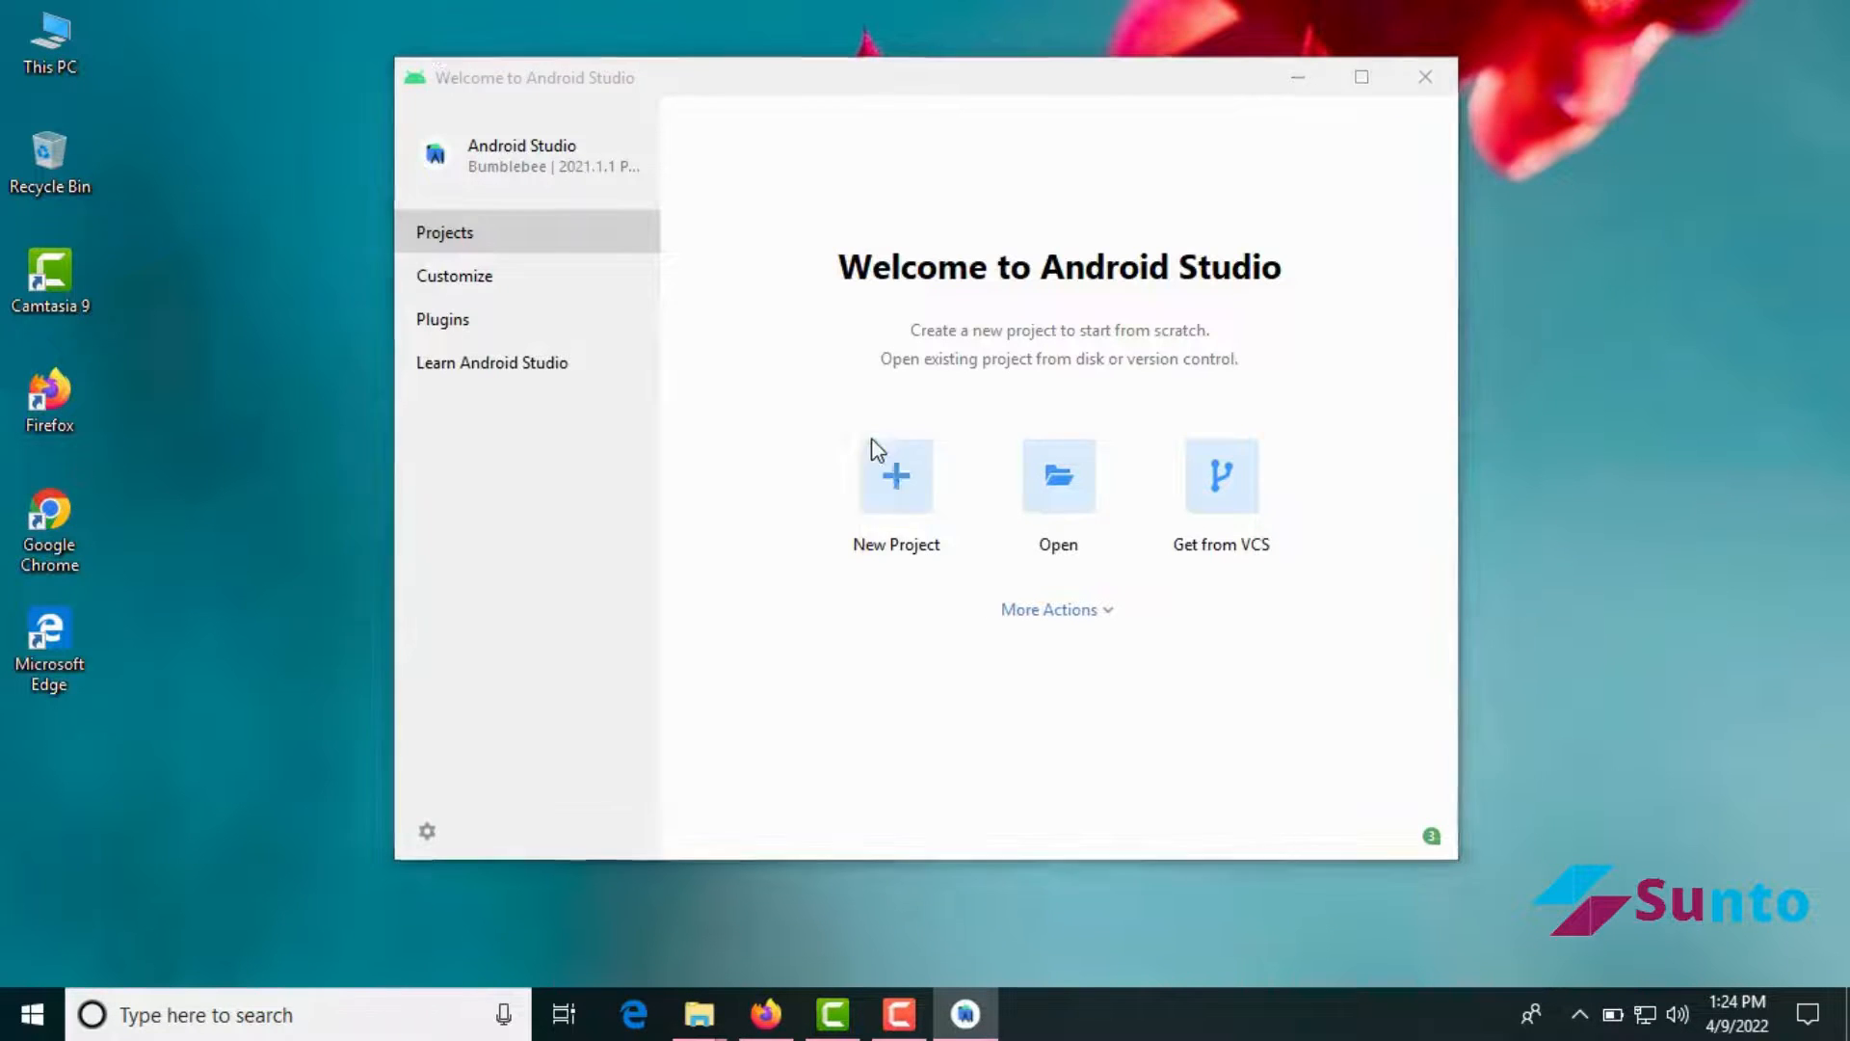
scroll(999, 475, "down", 3)
scroll(1230, 446, "up", 3)
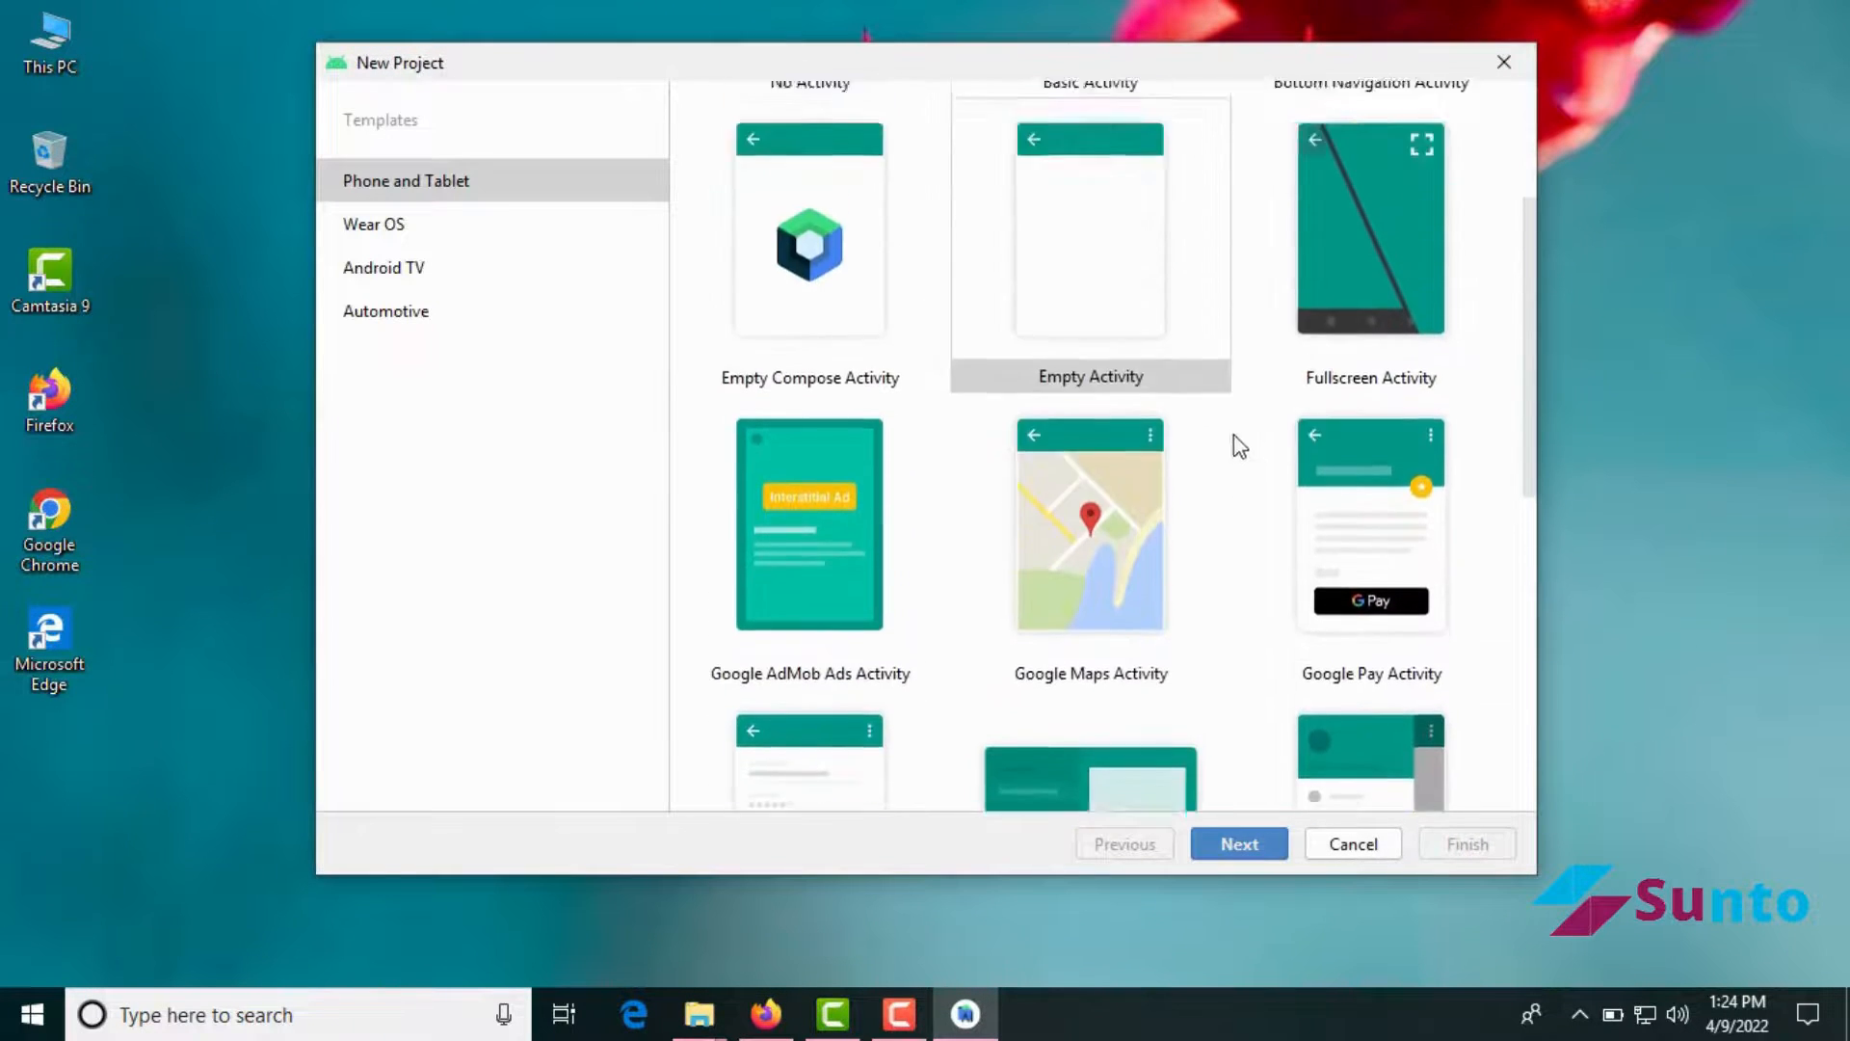
left_click(1126, 544)
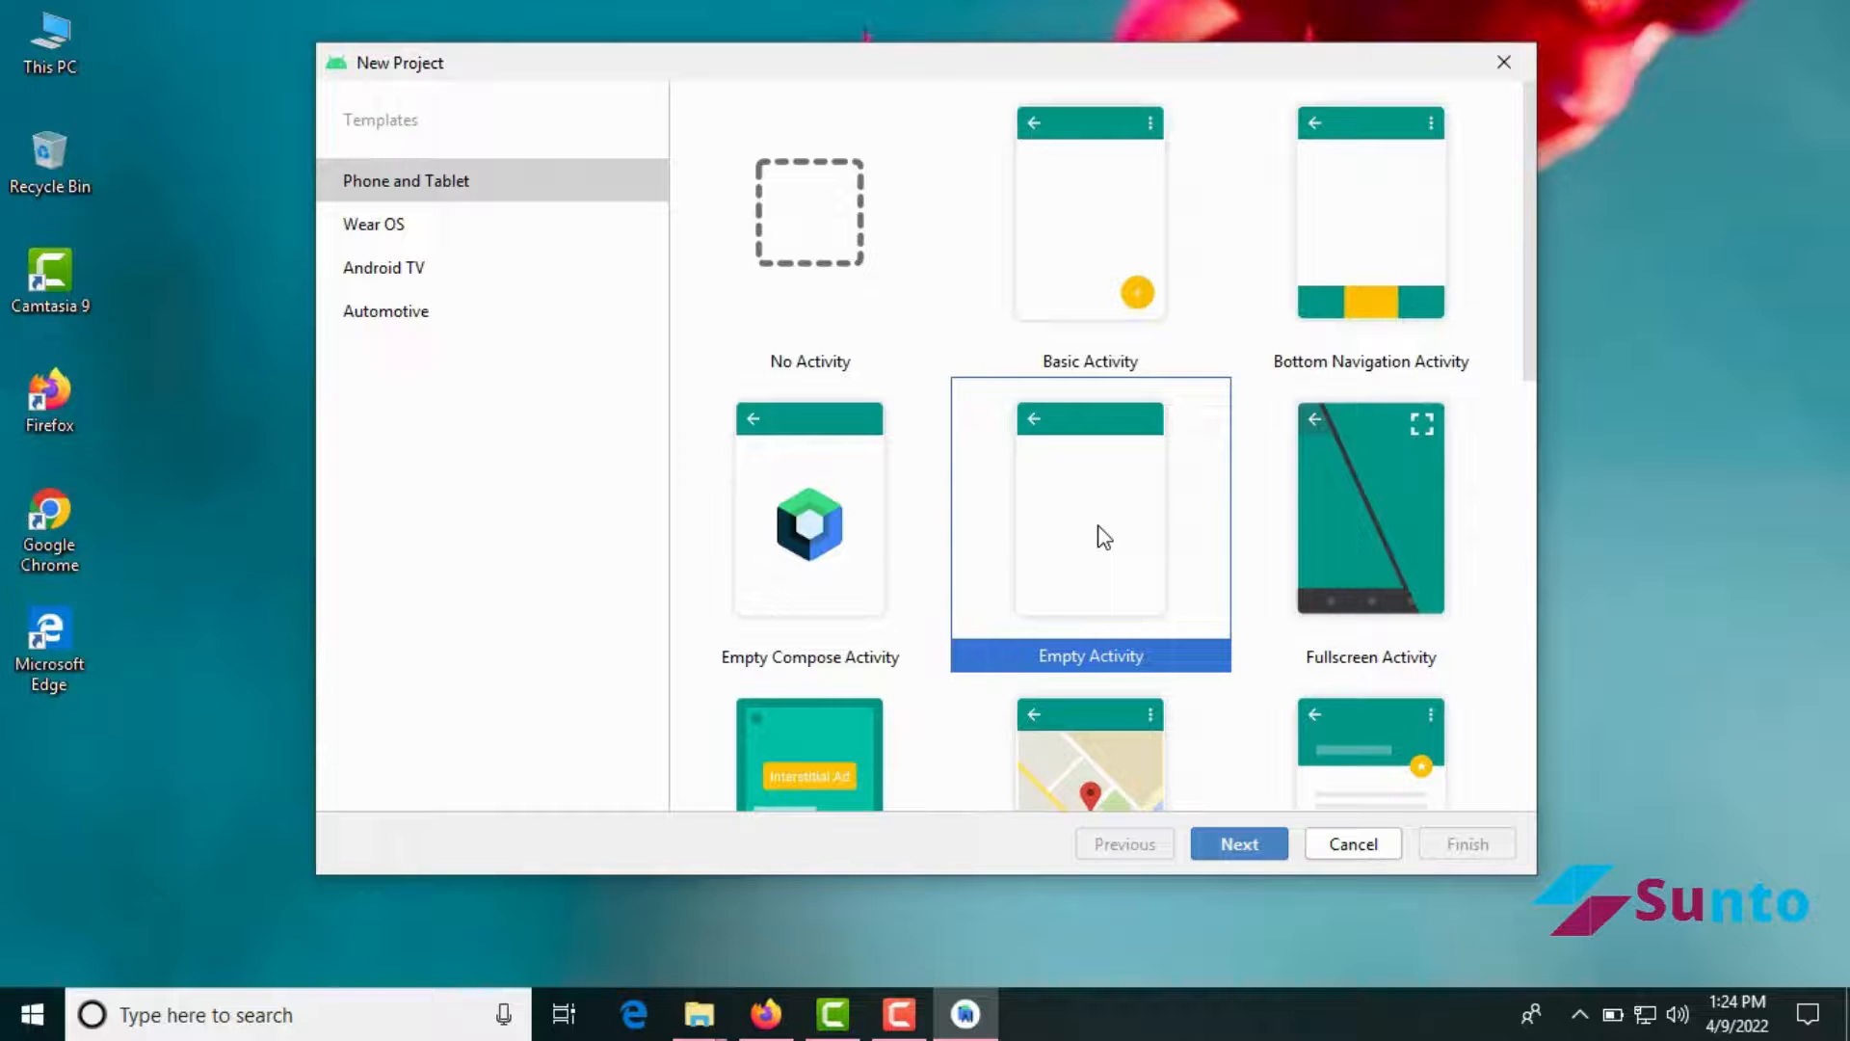
double_click(1098, 525)
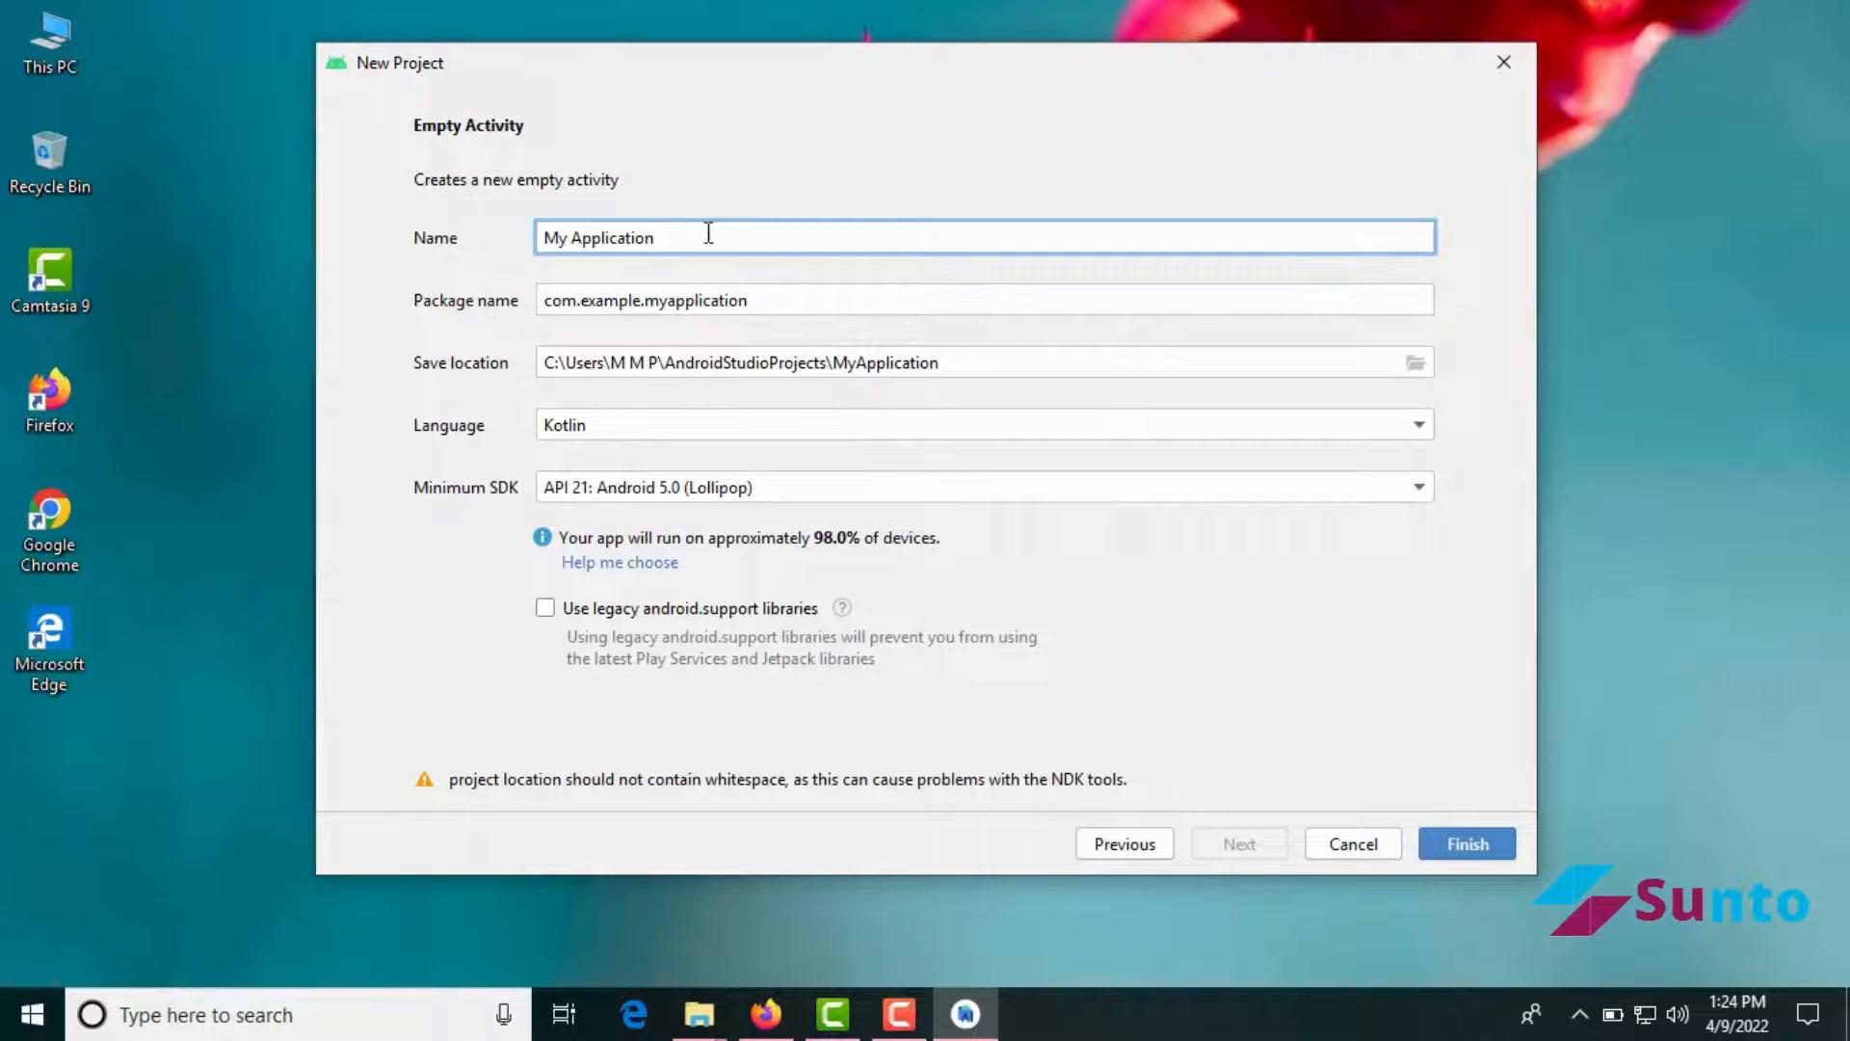
Name the new project calculator
left_click_drag(708, 234, 368, 235)
type("casl")
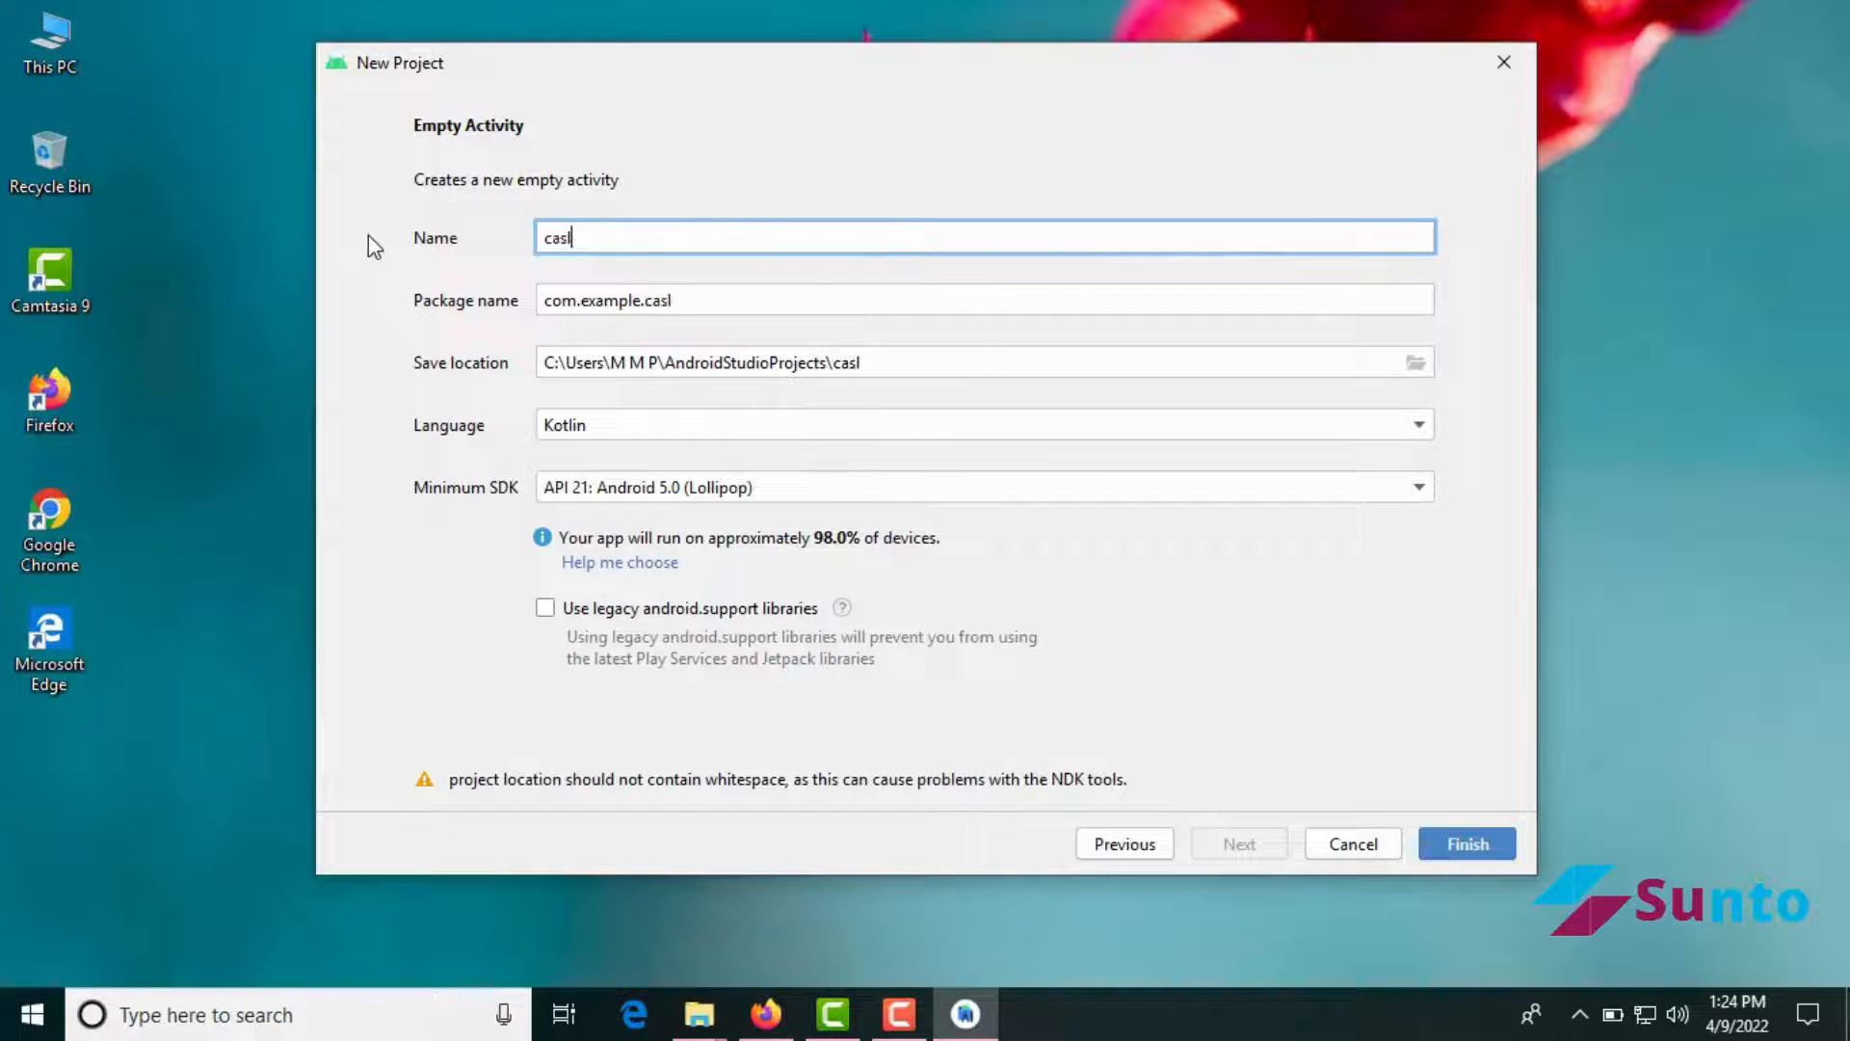
key("BackSpace")
key("BackSpace")
key("BackSpace")
key("BackSpace")
type("calculator")
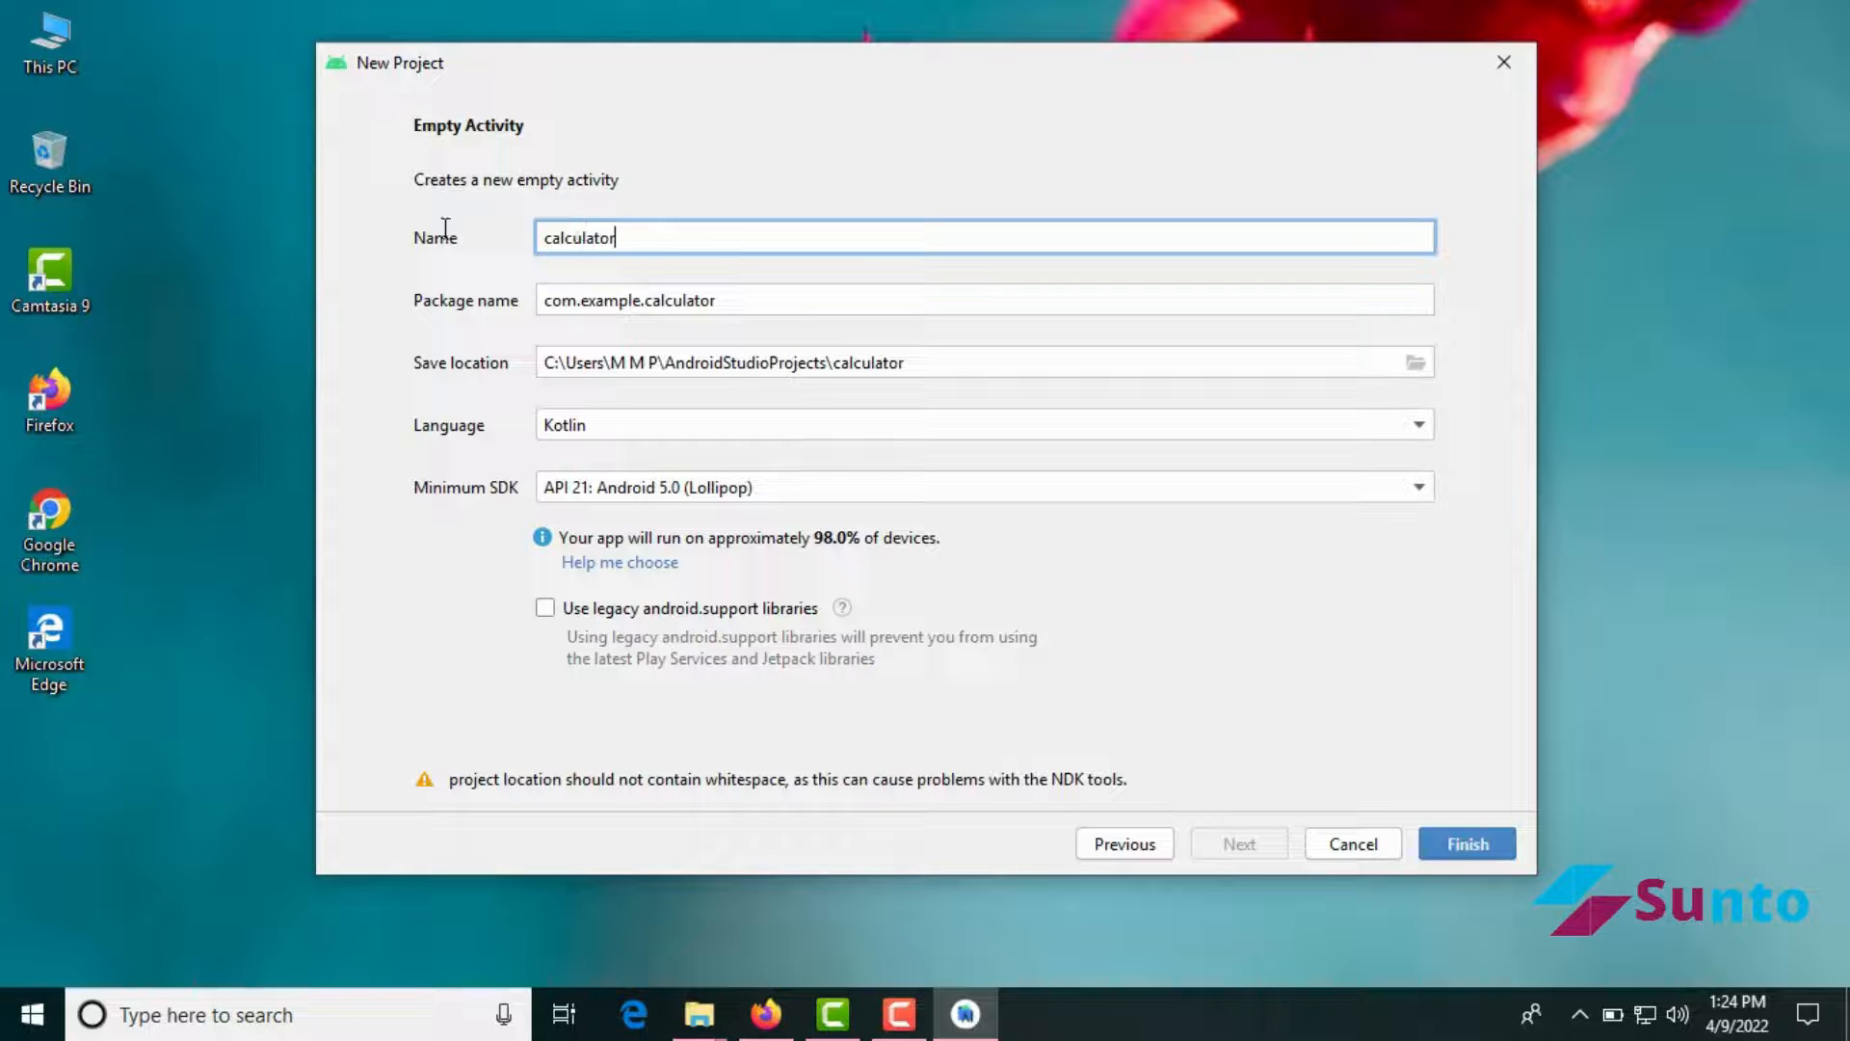
Copy the project name and create a new desktop folder called calculator with it
key("ctrl+a")
key("ctrl+c")
right_click(189, 471)
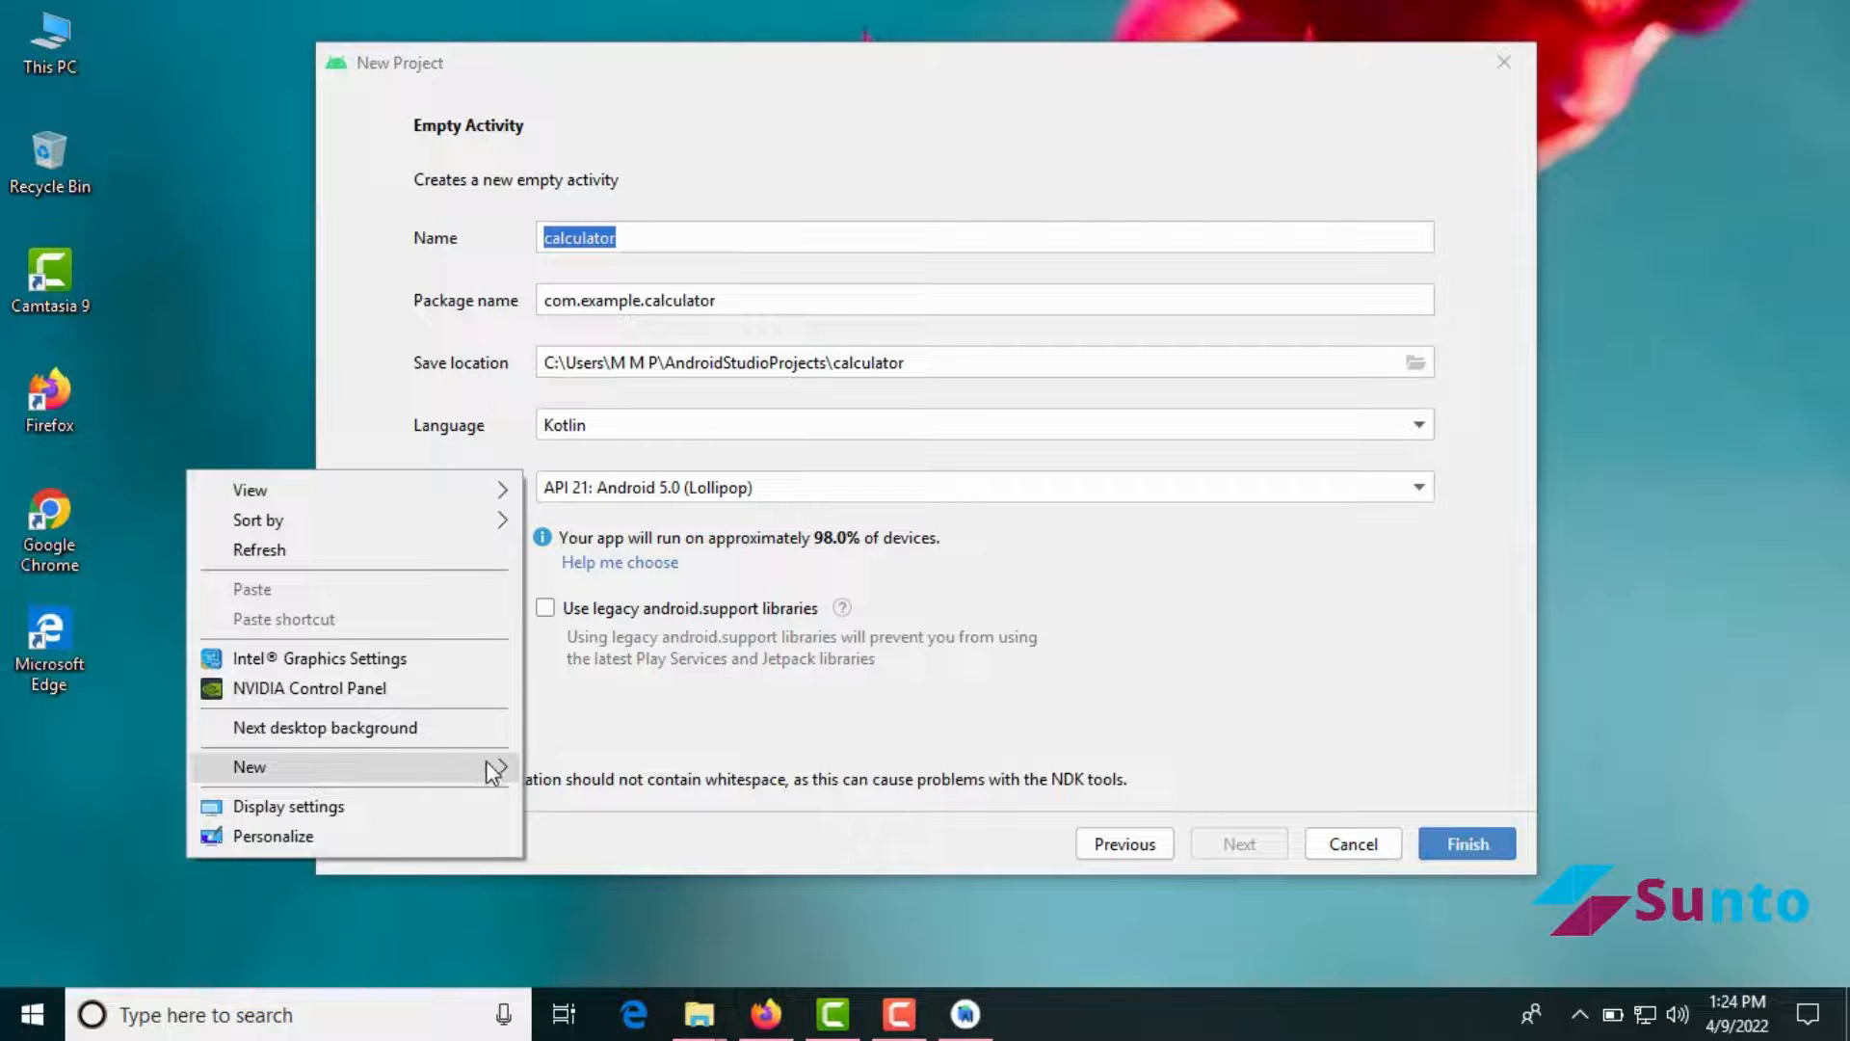
mouse_move(518, 767)
left_click(601, 766)
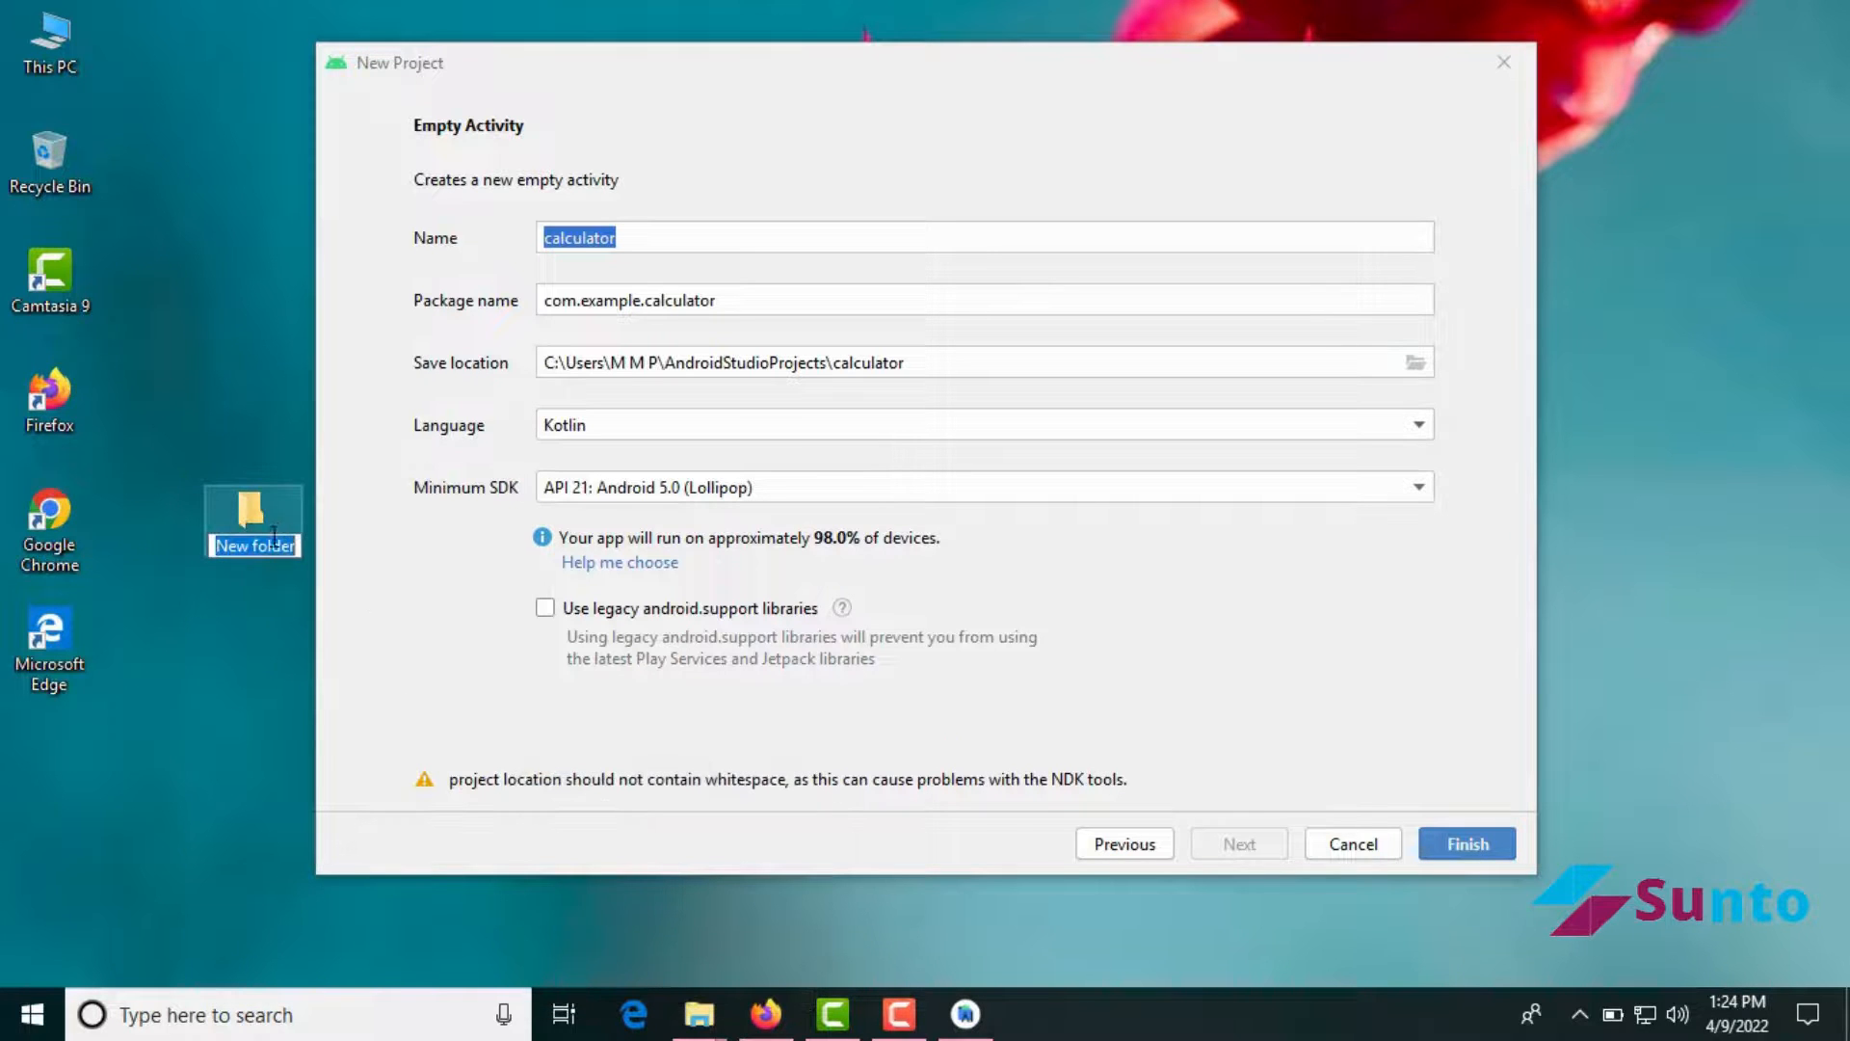
key("ctrl+v")
key("Return")
Copy the path of the desktop calculator folder and set it as the project's save location
double_click(253, 513)
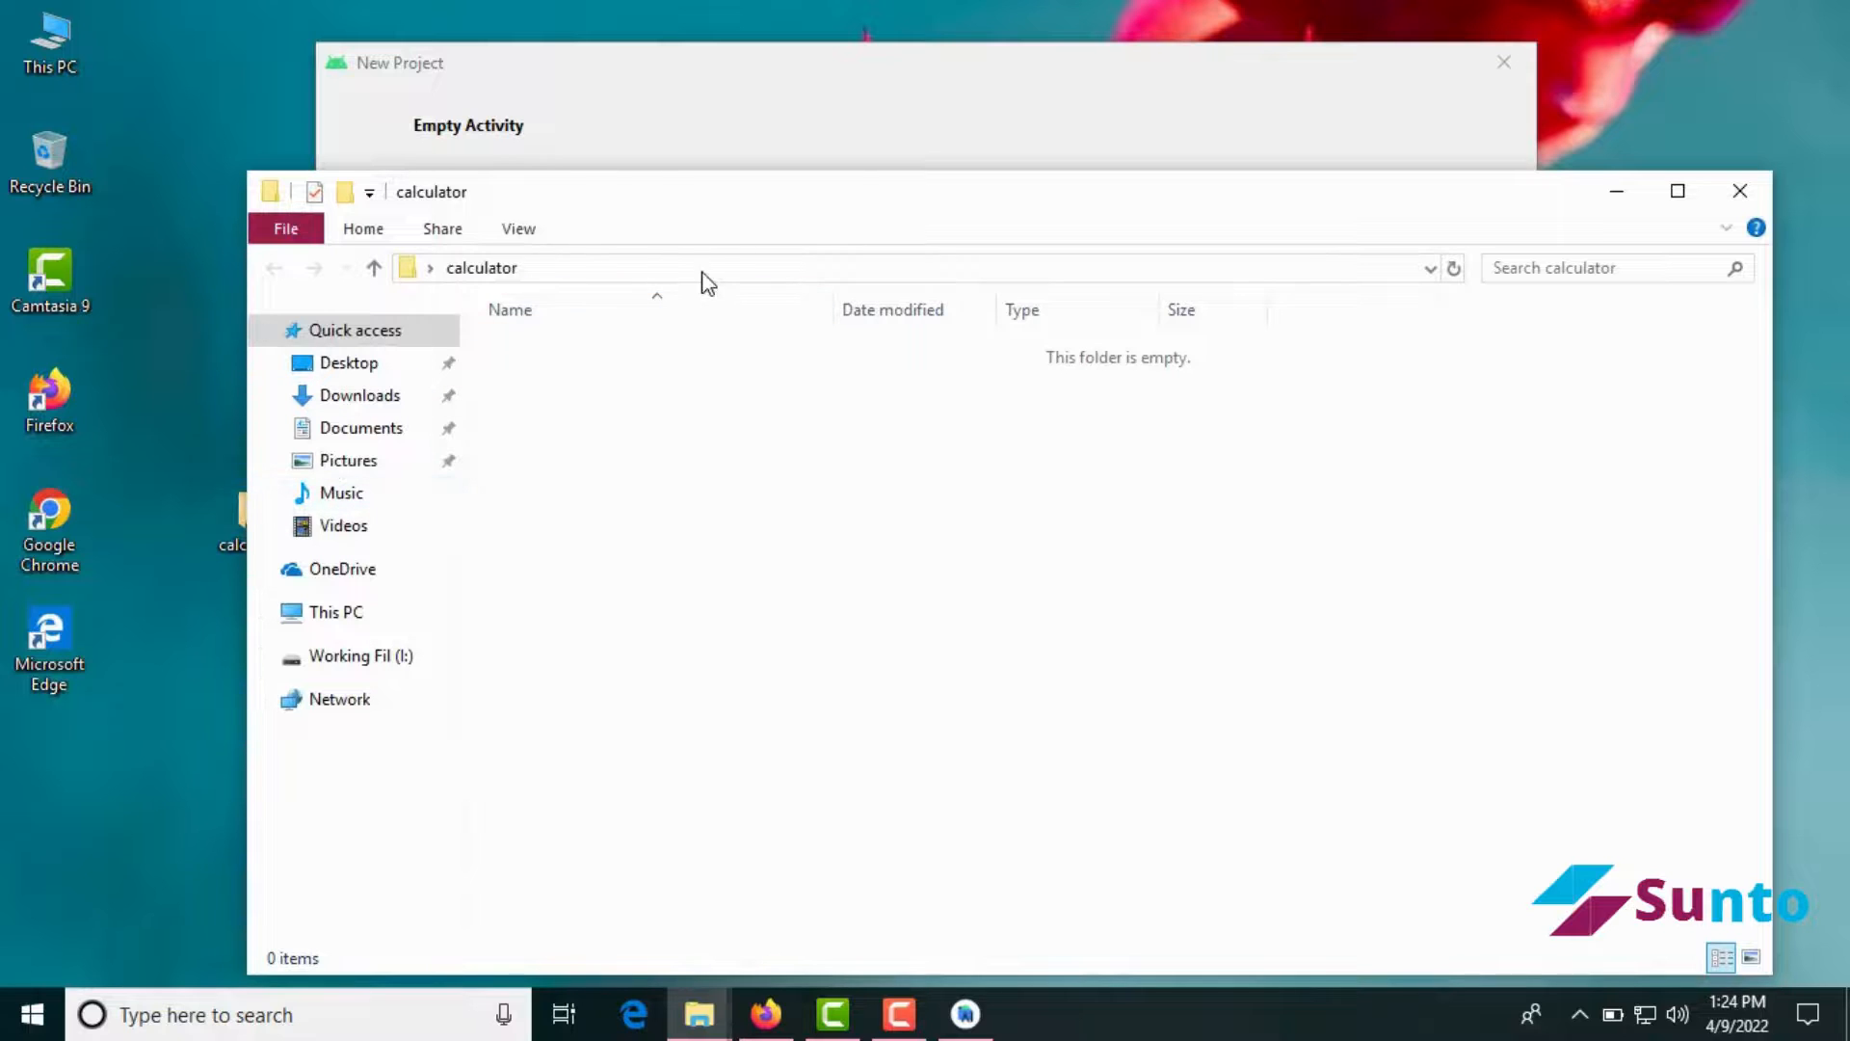
left_click(701, 270)
key("ctrl+c")
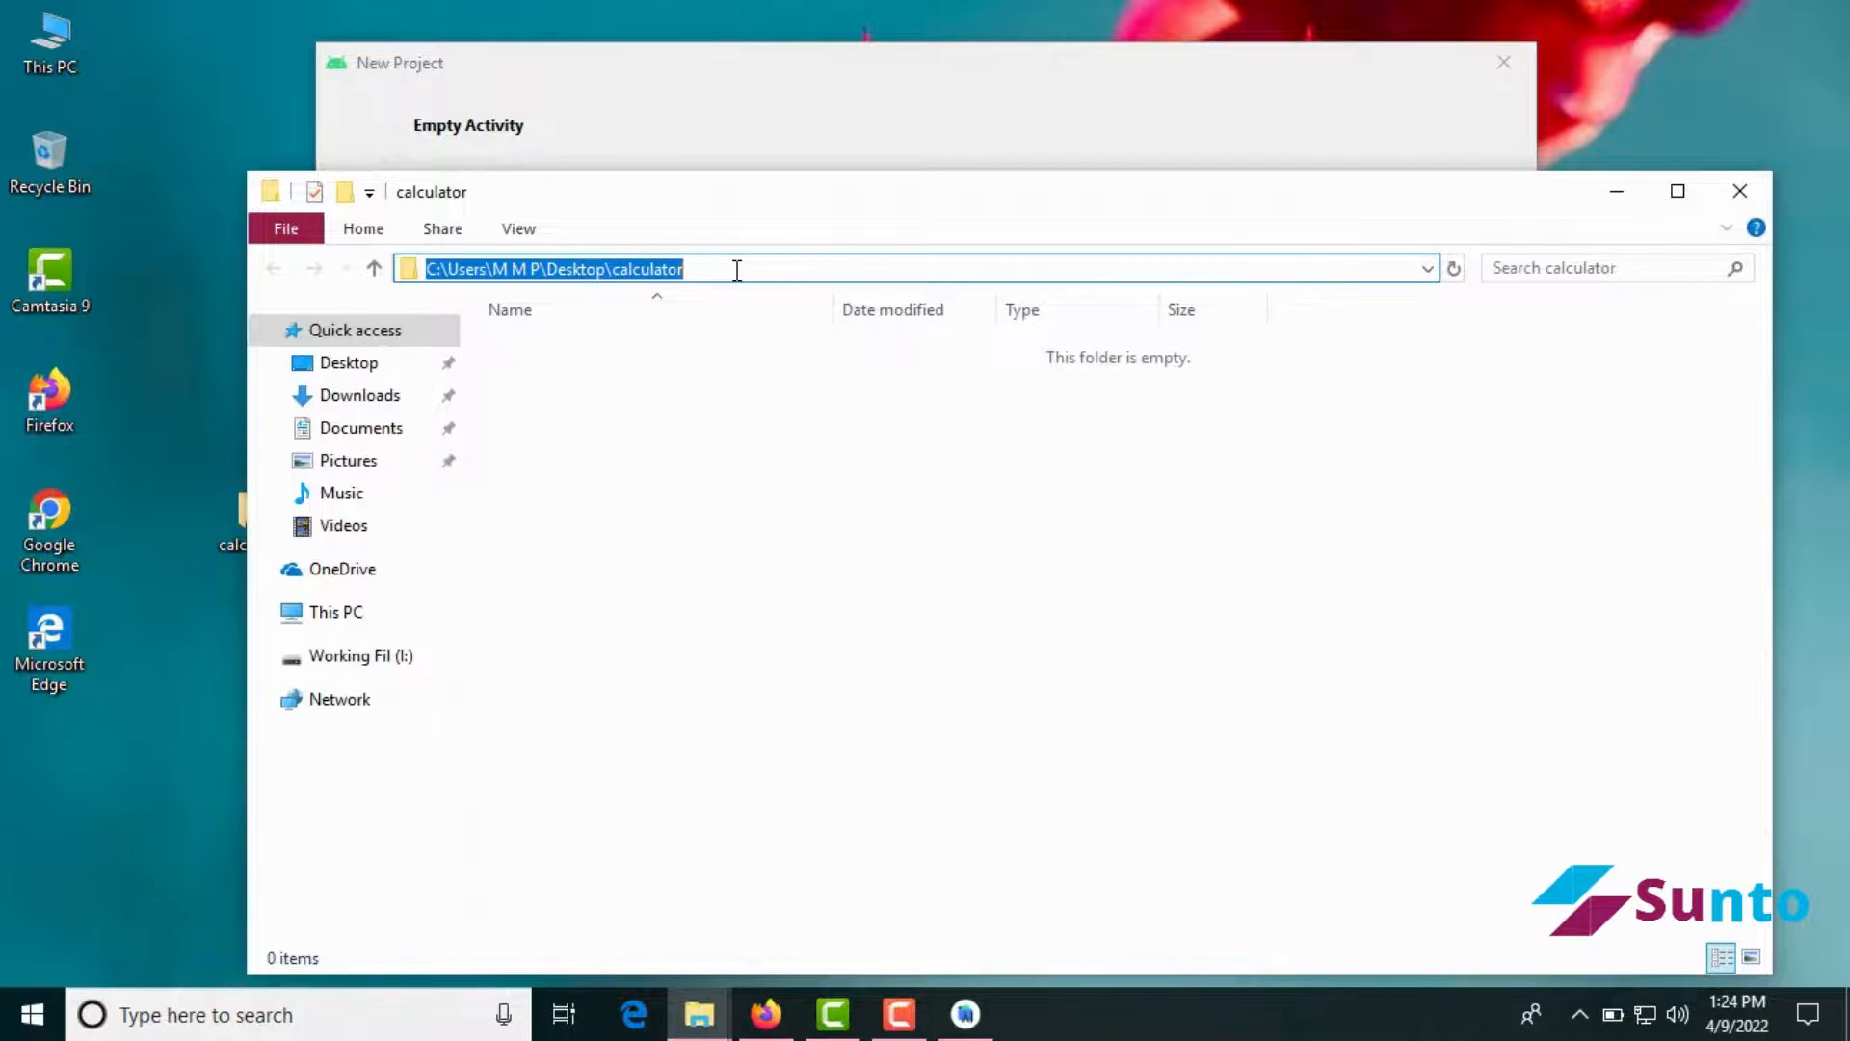
left_click(1740, 189)
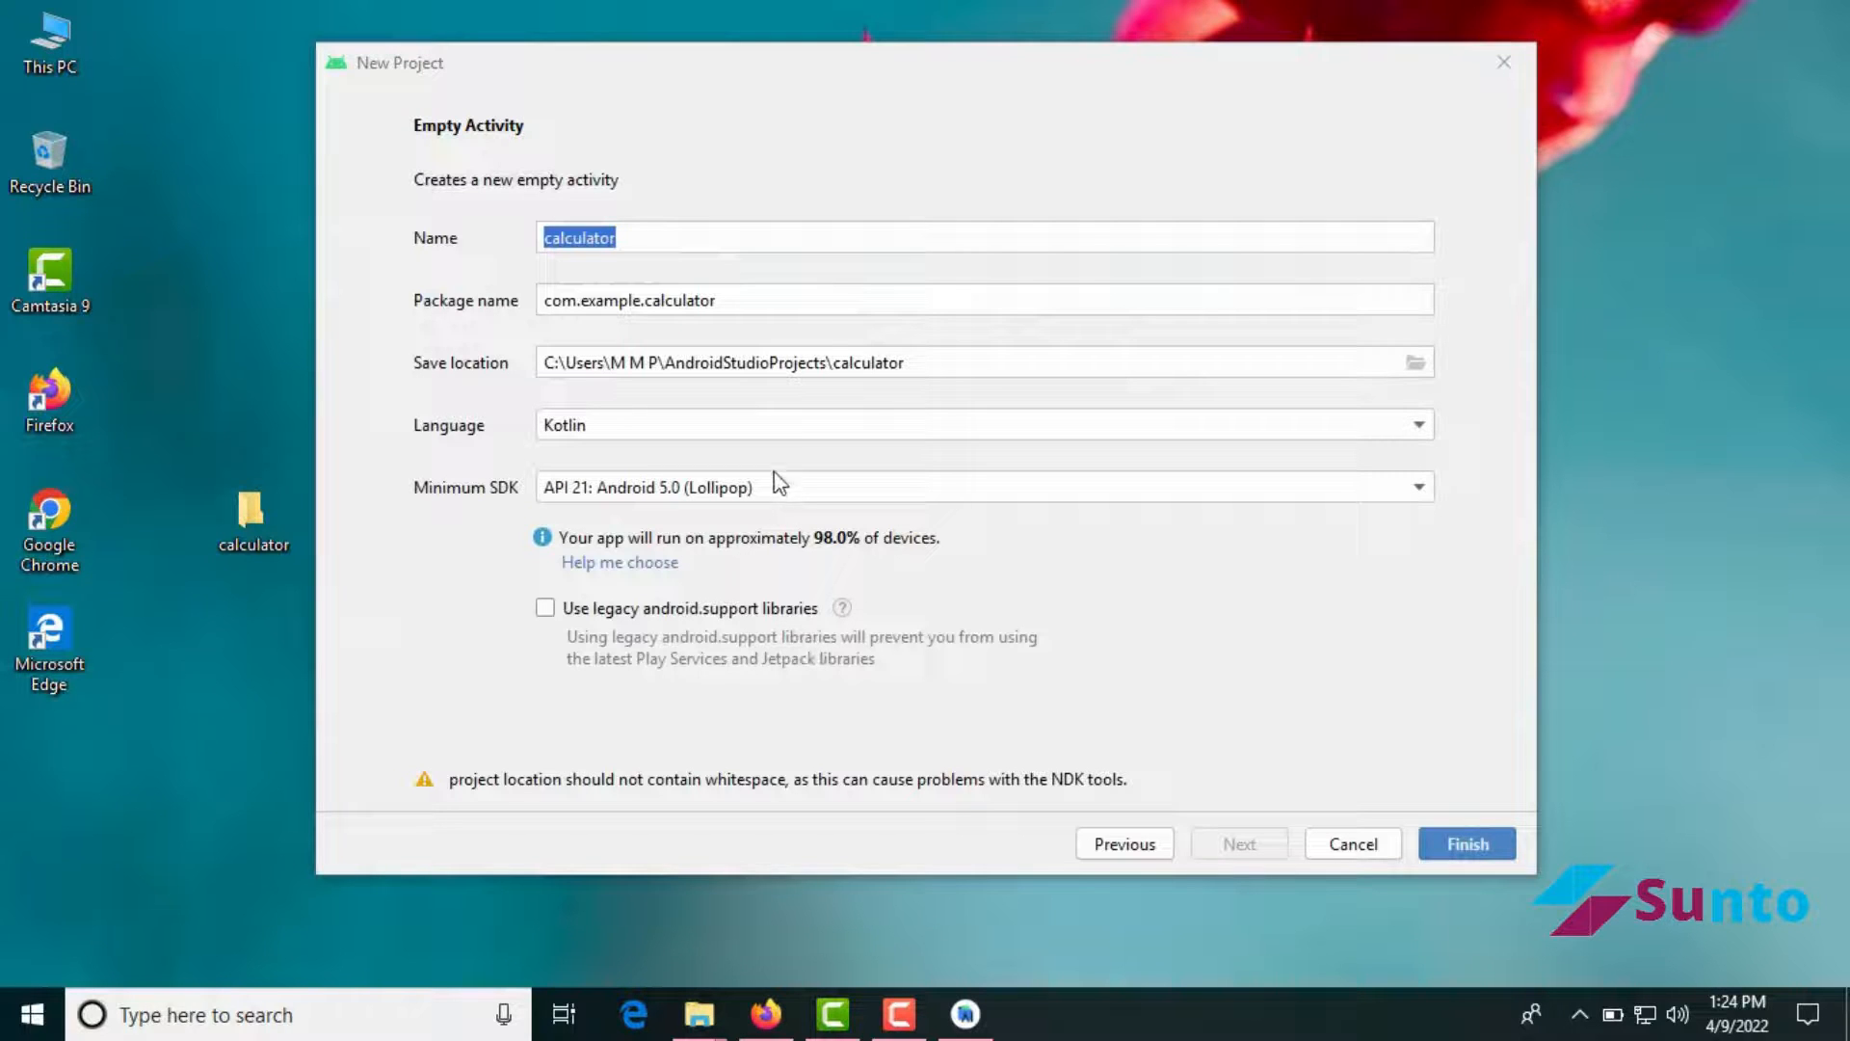
left_click_drag(973, 365, 626, 363)
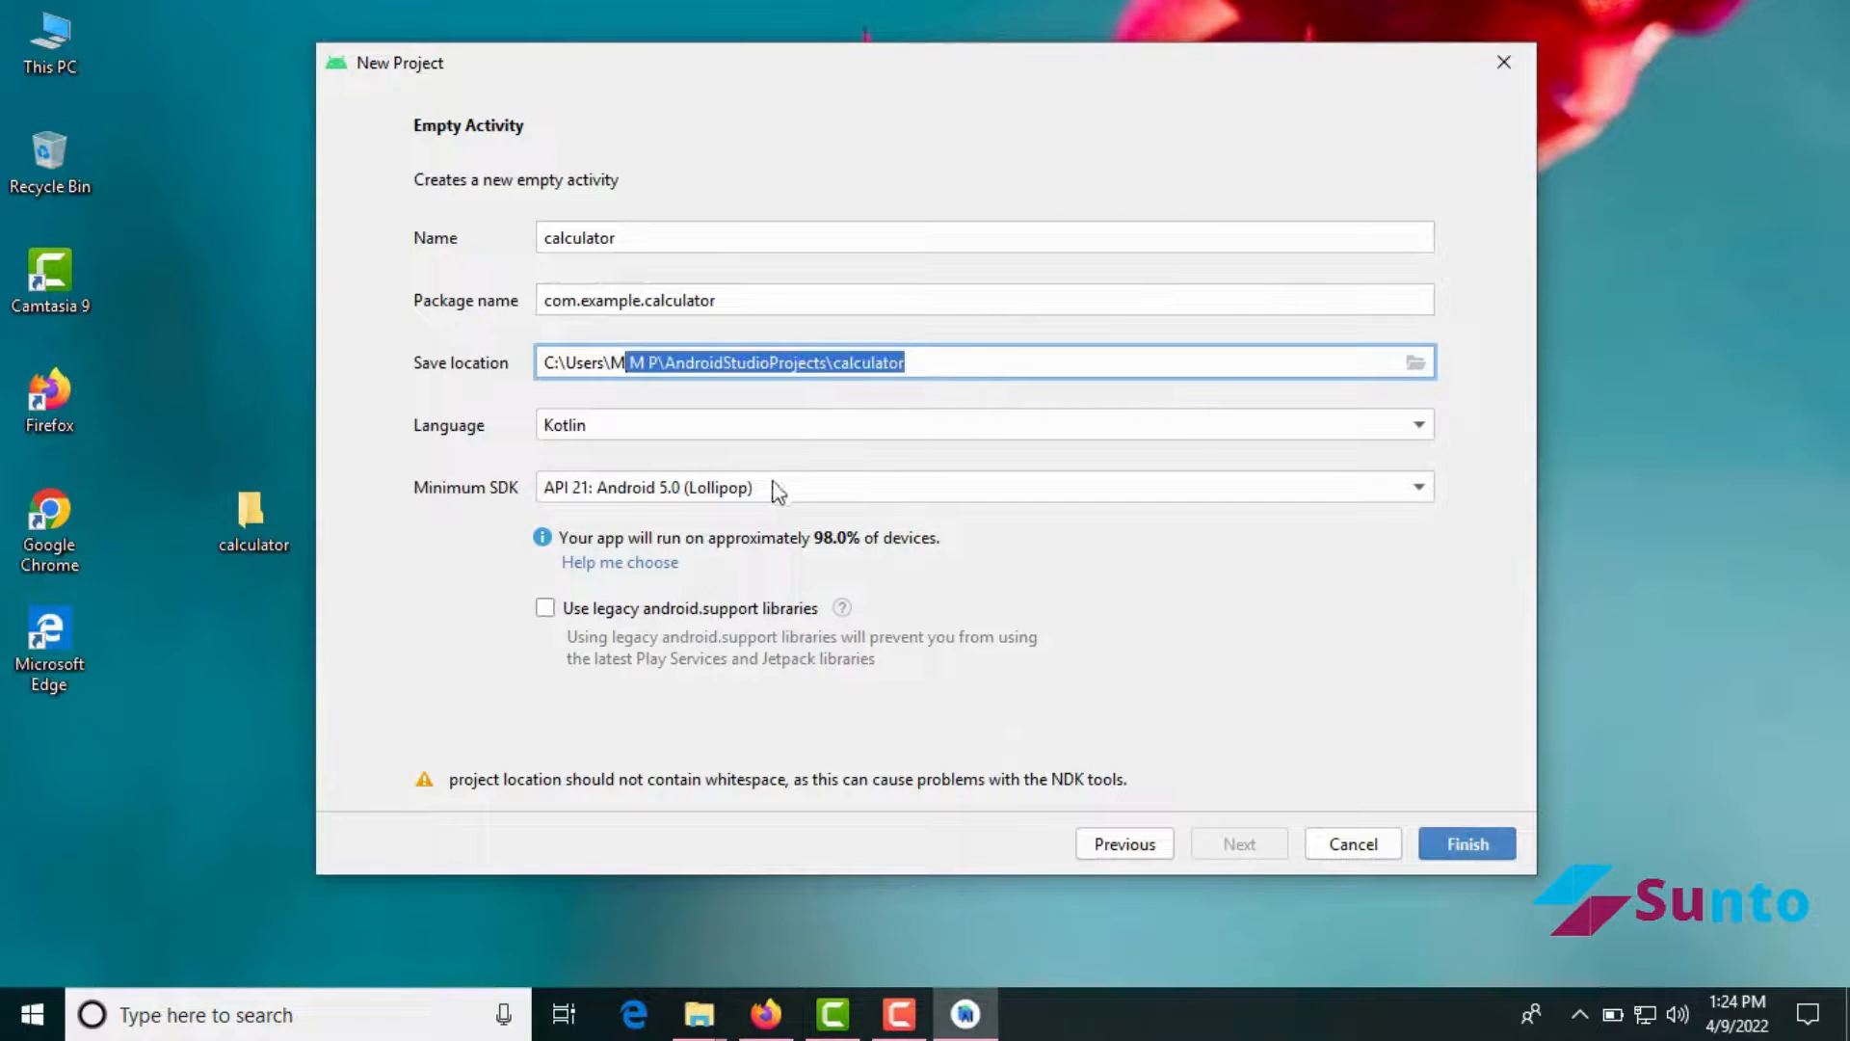
left_click(645, 364)
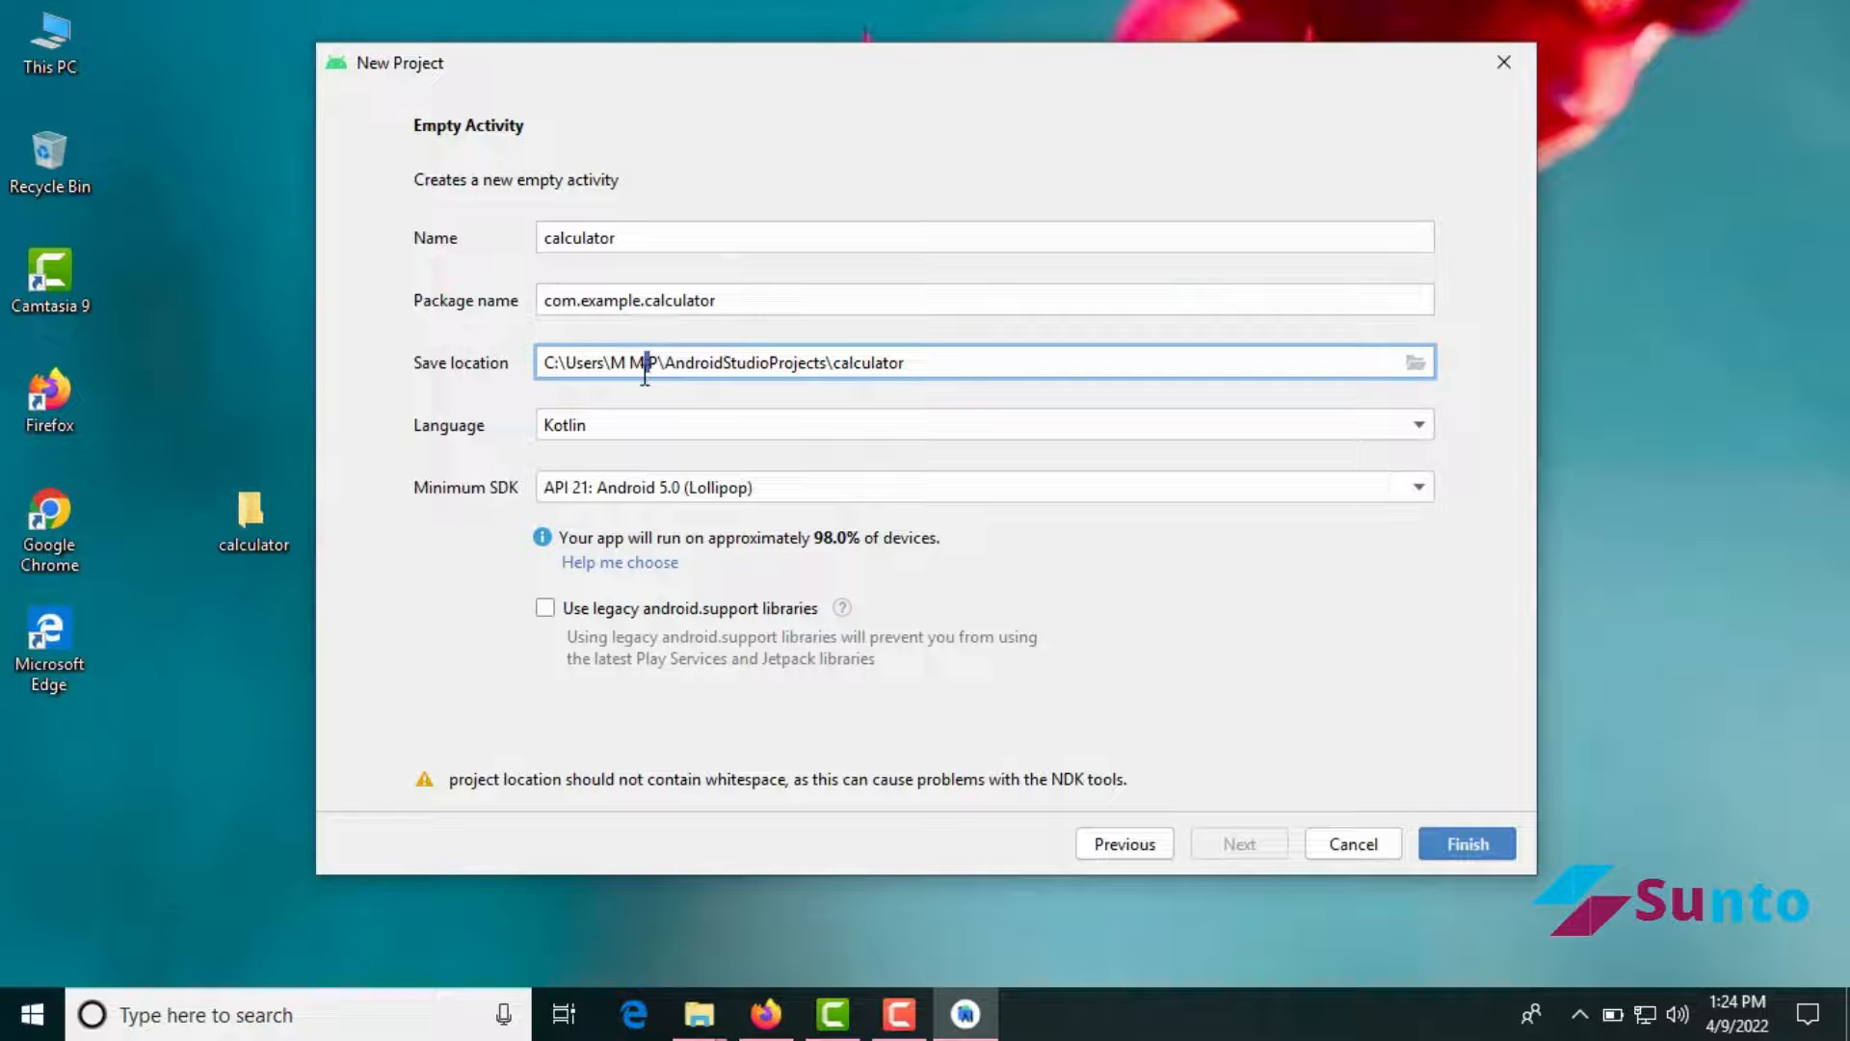
key("ctrl+a")
key("ctrl+v")
Set the language to Java and the minimum SDK to API 21: Android 5.0 (Lollipop), and create the project
left_click(679, 429)
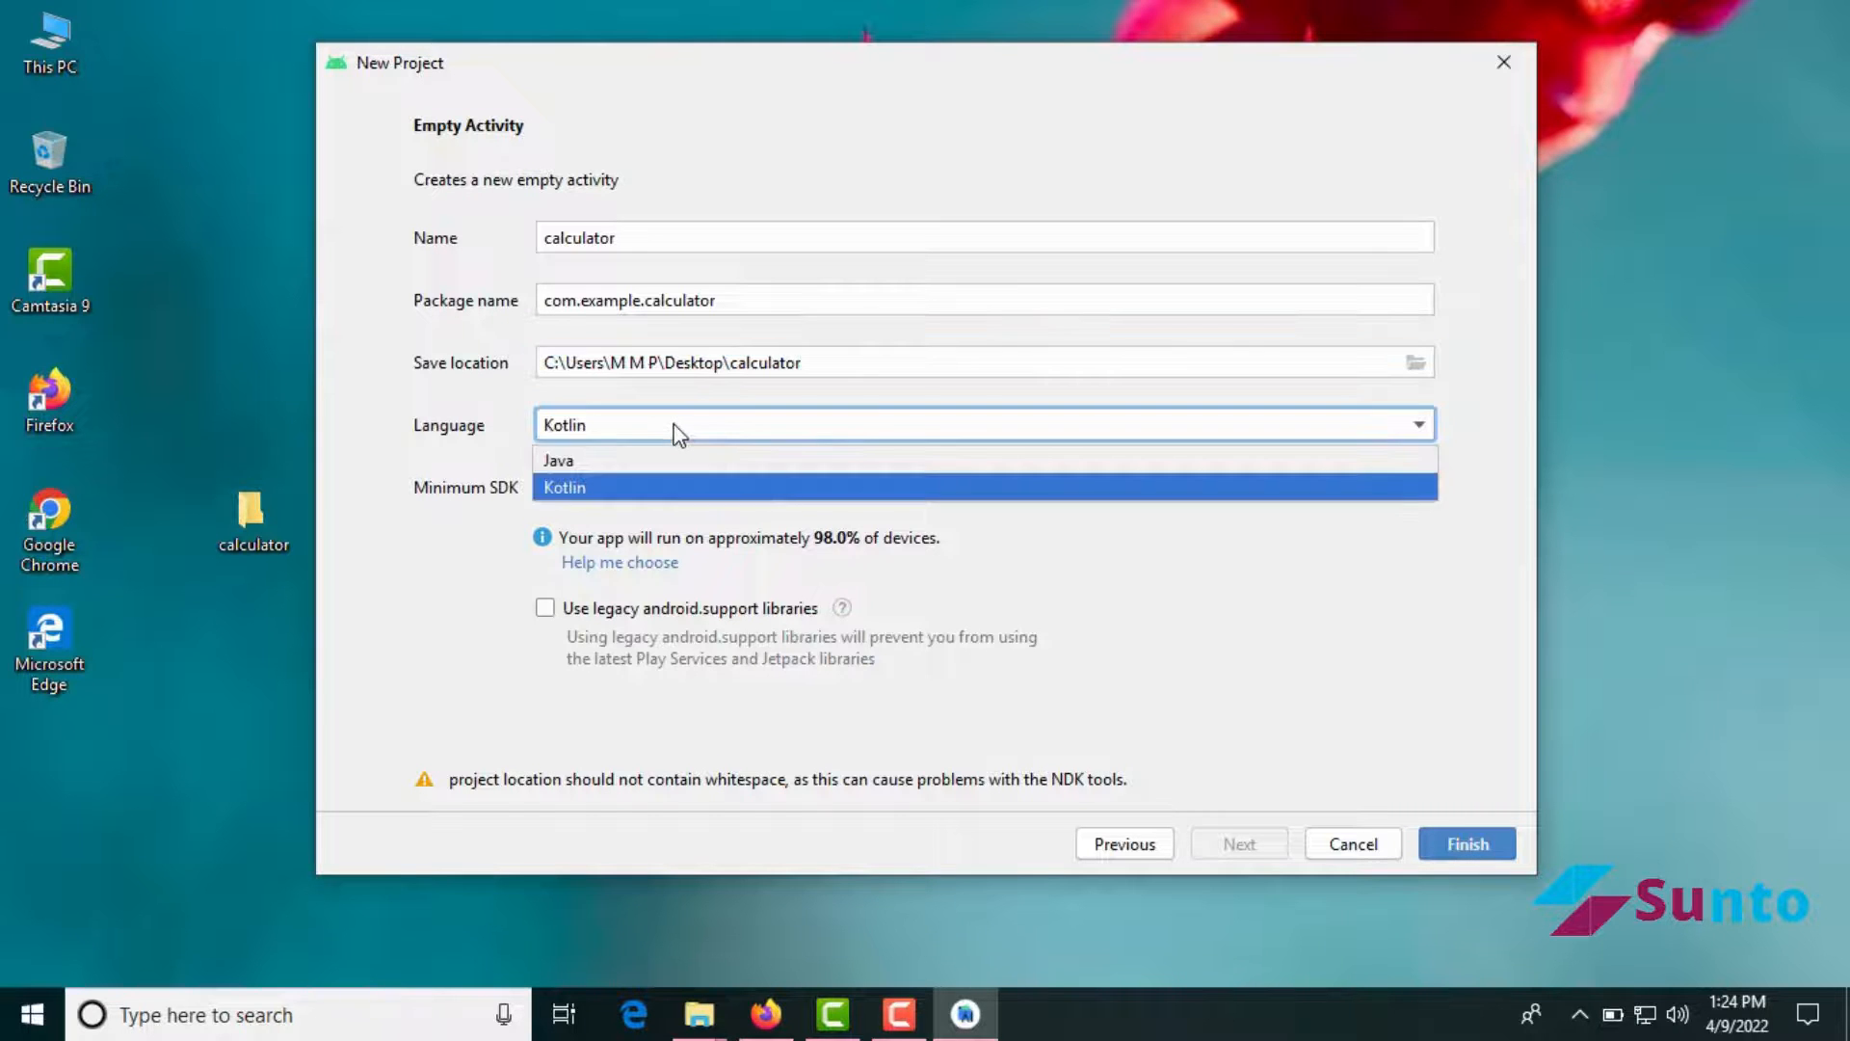
left_click(576, 461)
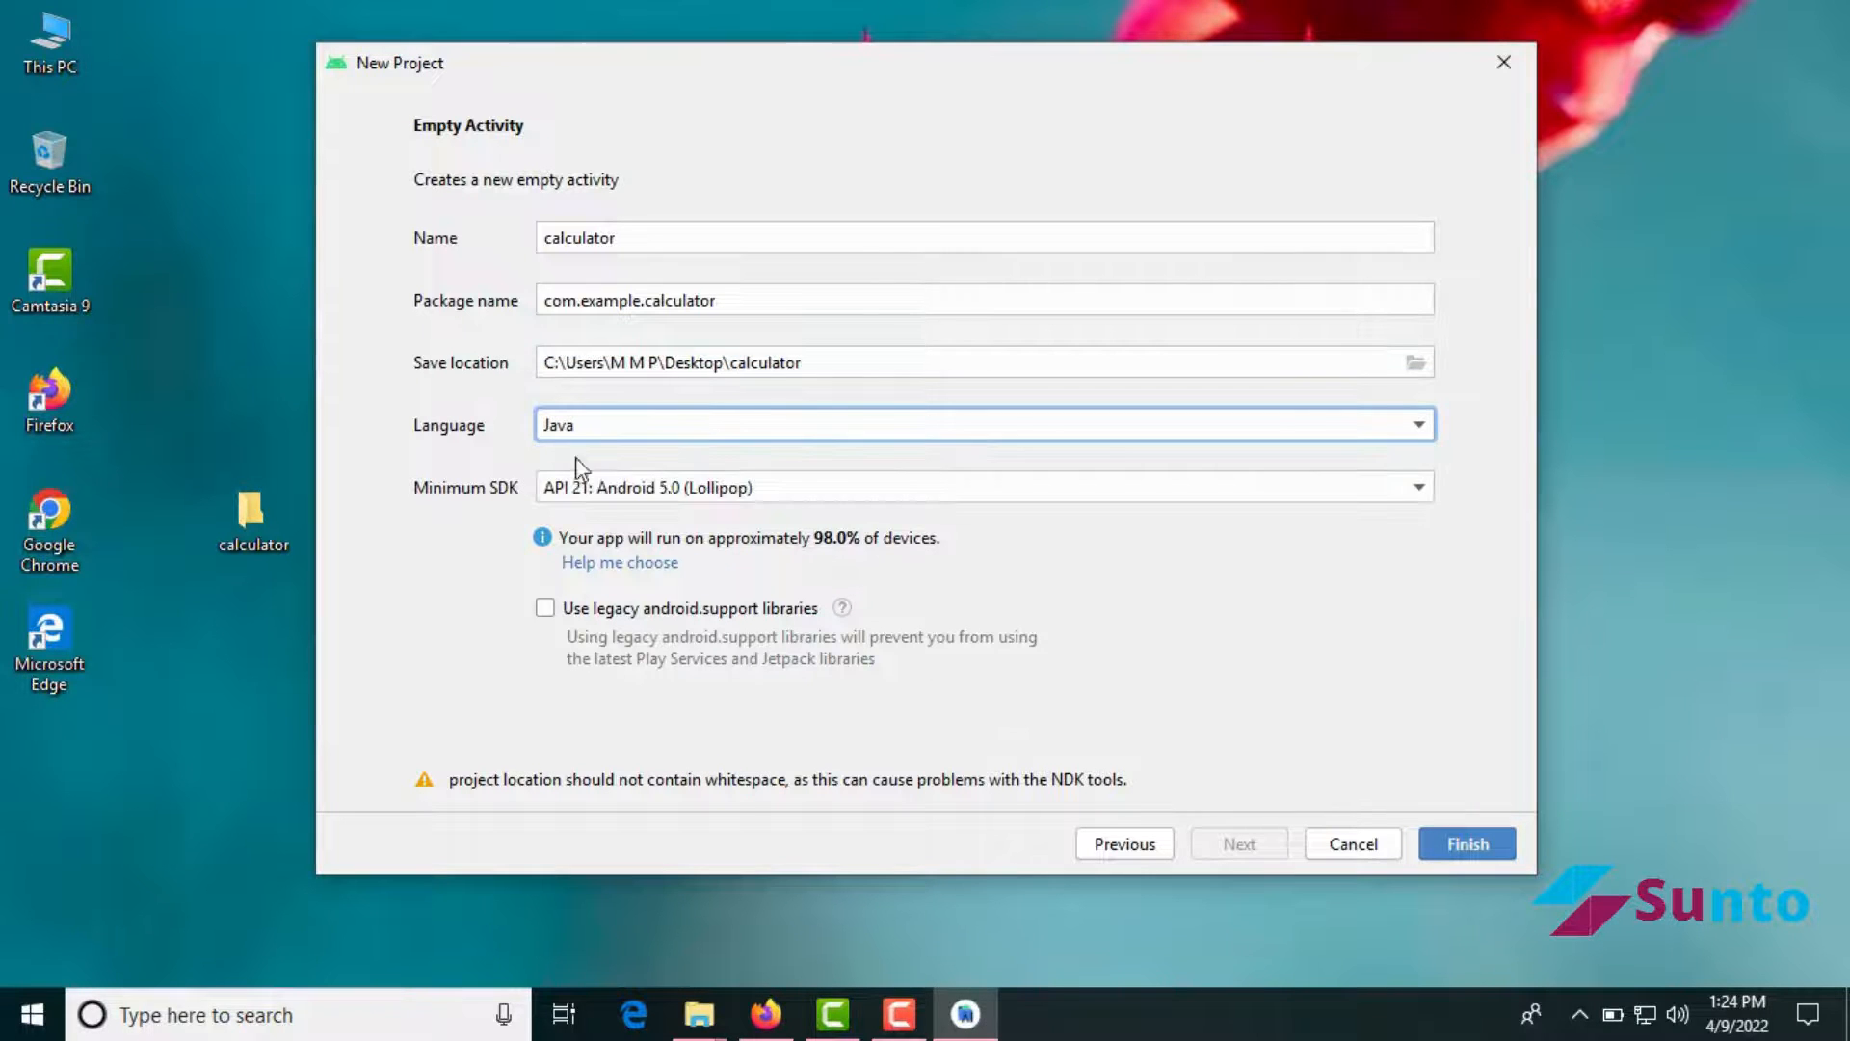
left_click(772, 487)
left_click(736, 525)
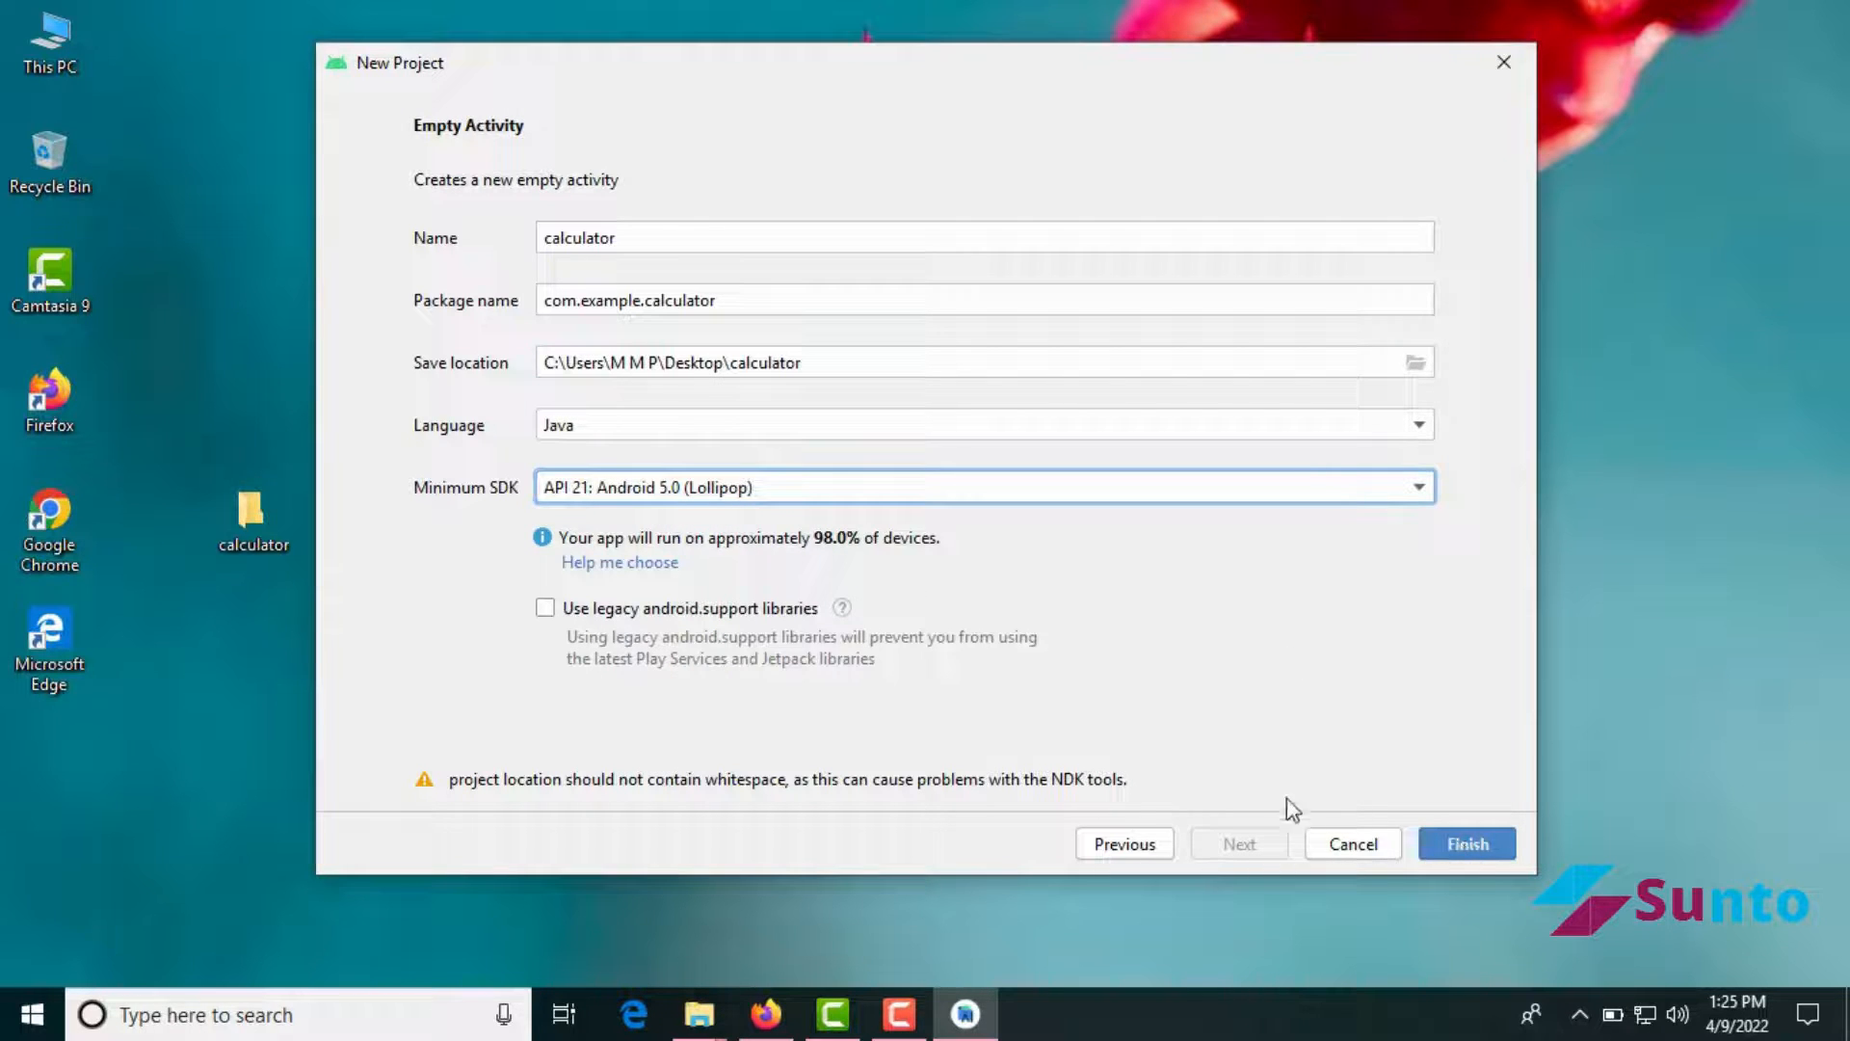
left_click(1492, 845)
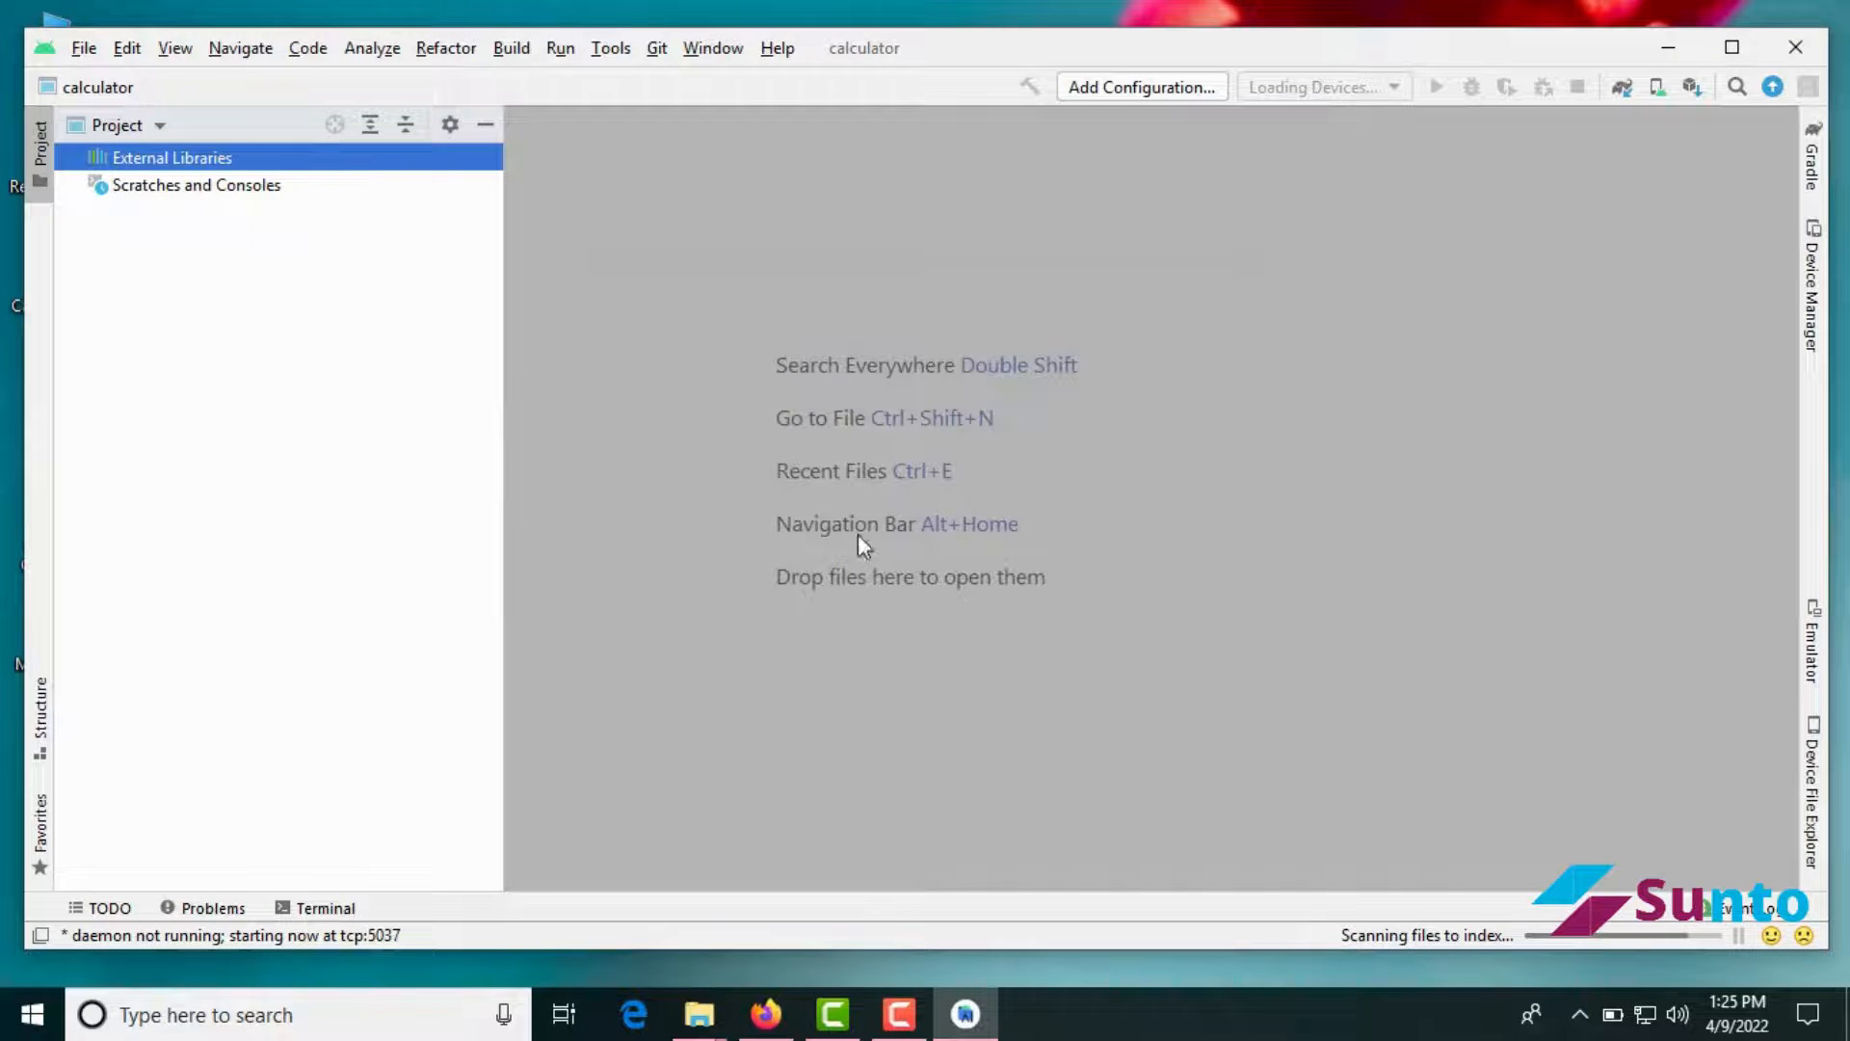
right_click(1109, 5)
left_click(1177, 80)
right_click(983, 5)
left_click(1087, 80)
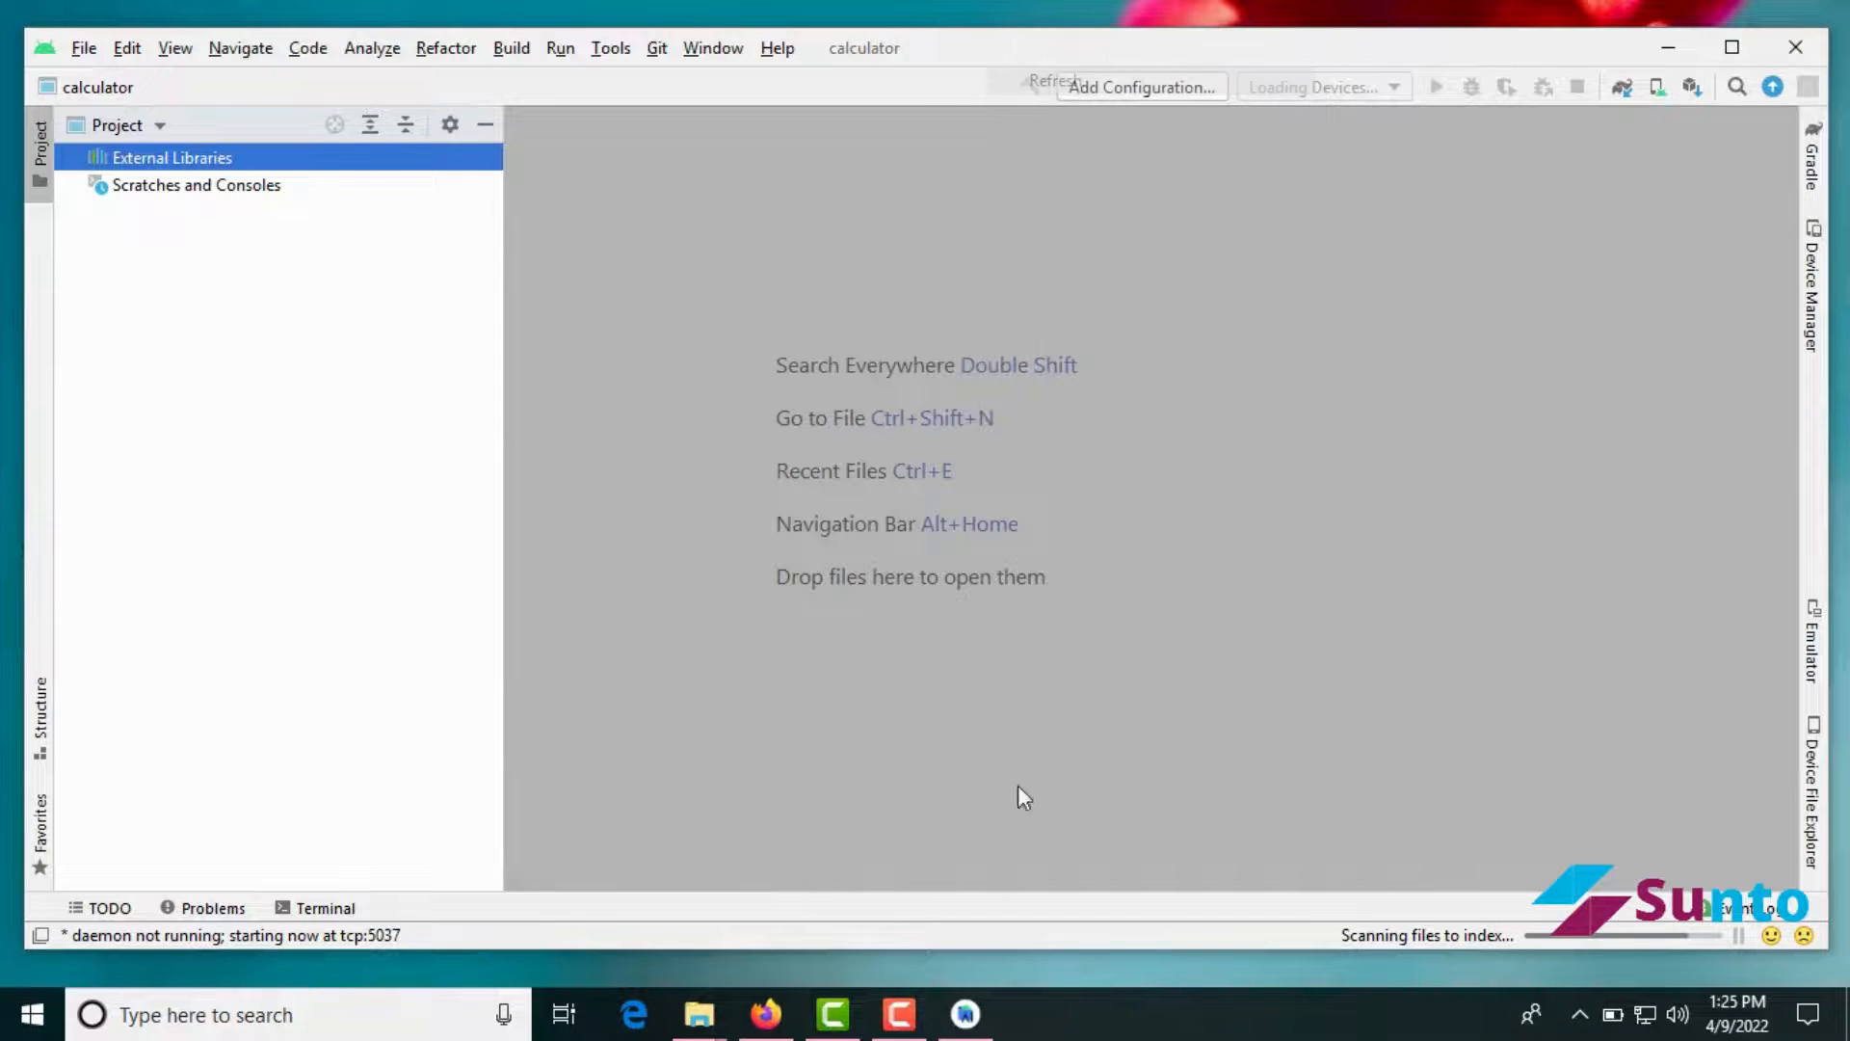
left_click(899, 1014)
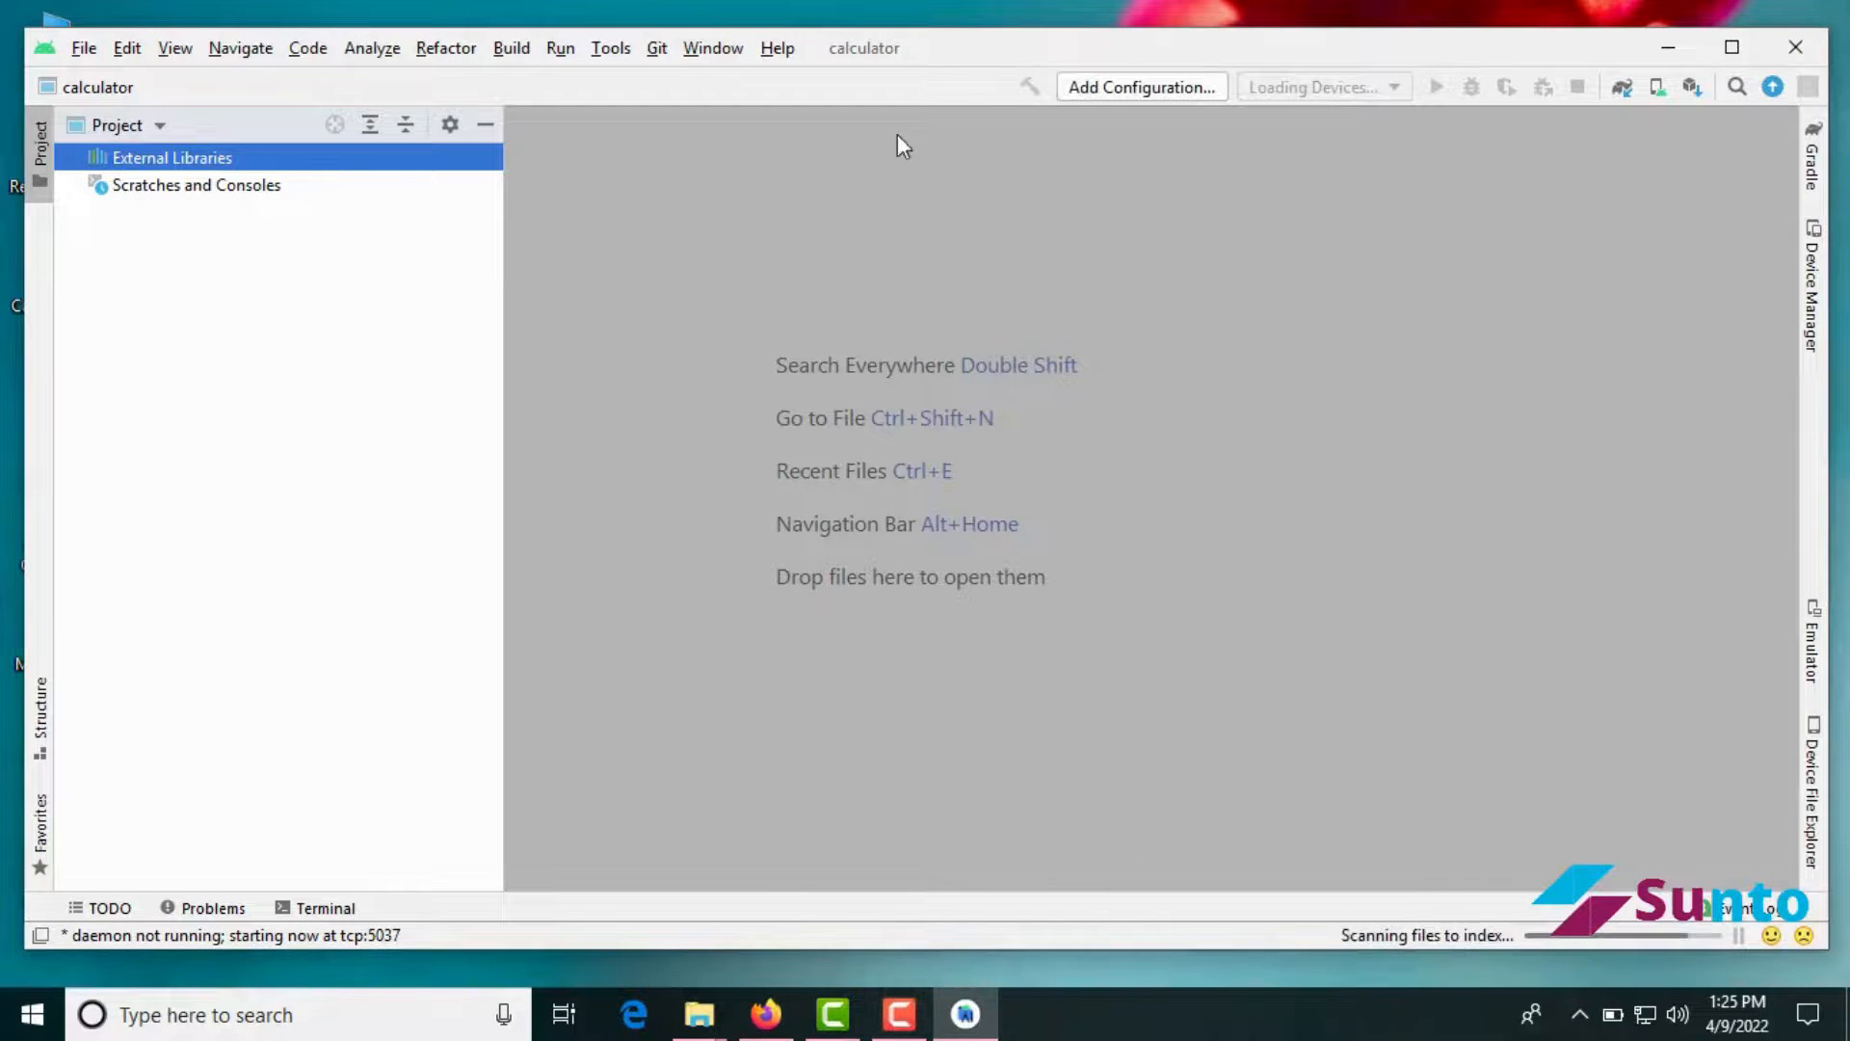
right_click(930, 6)
left_click(979, 79)
right_click(923, 25)
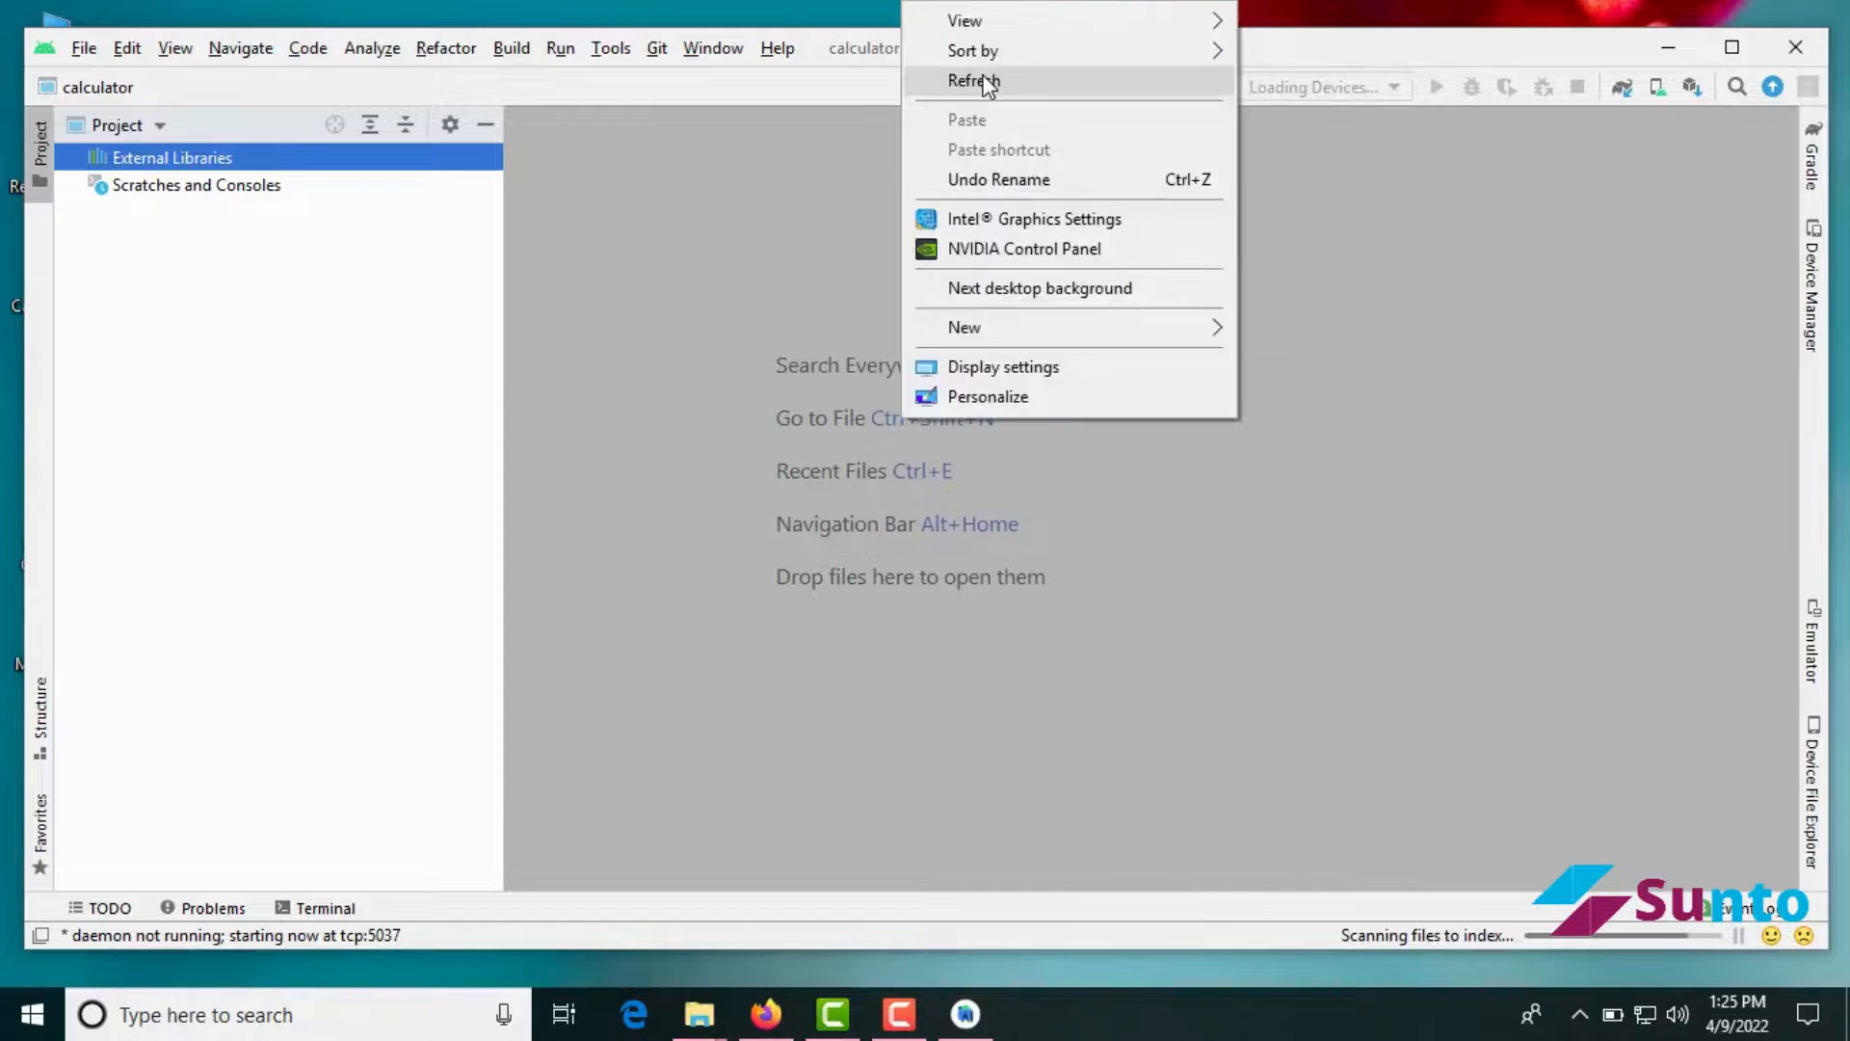
left_click(970, 79)
right_click(906, 6)
left_click(957, 79)
right_click(937, 4)
left_click(1017, 81)
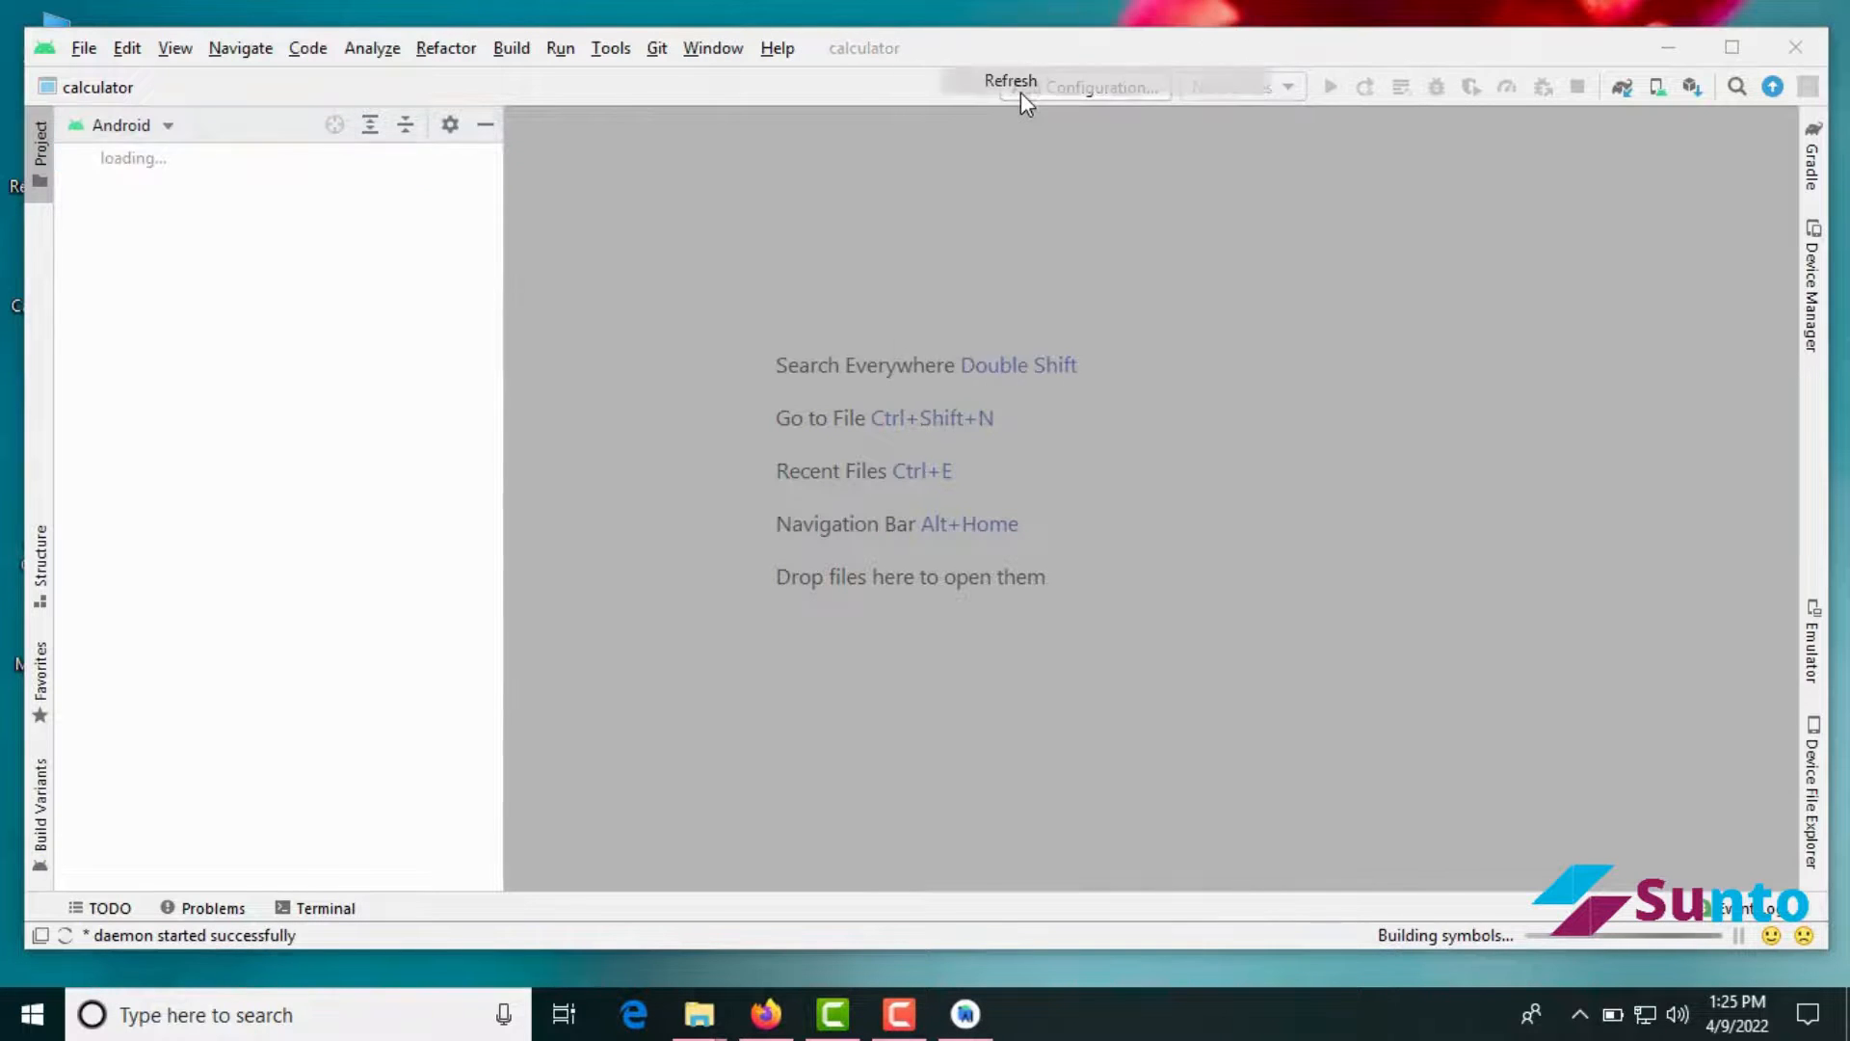
right_click(941, 7)
left_click(1010, 79)
right_click(940, 8)
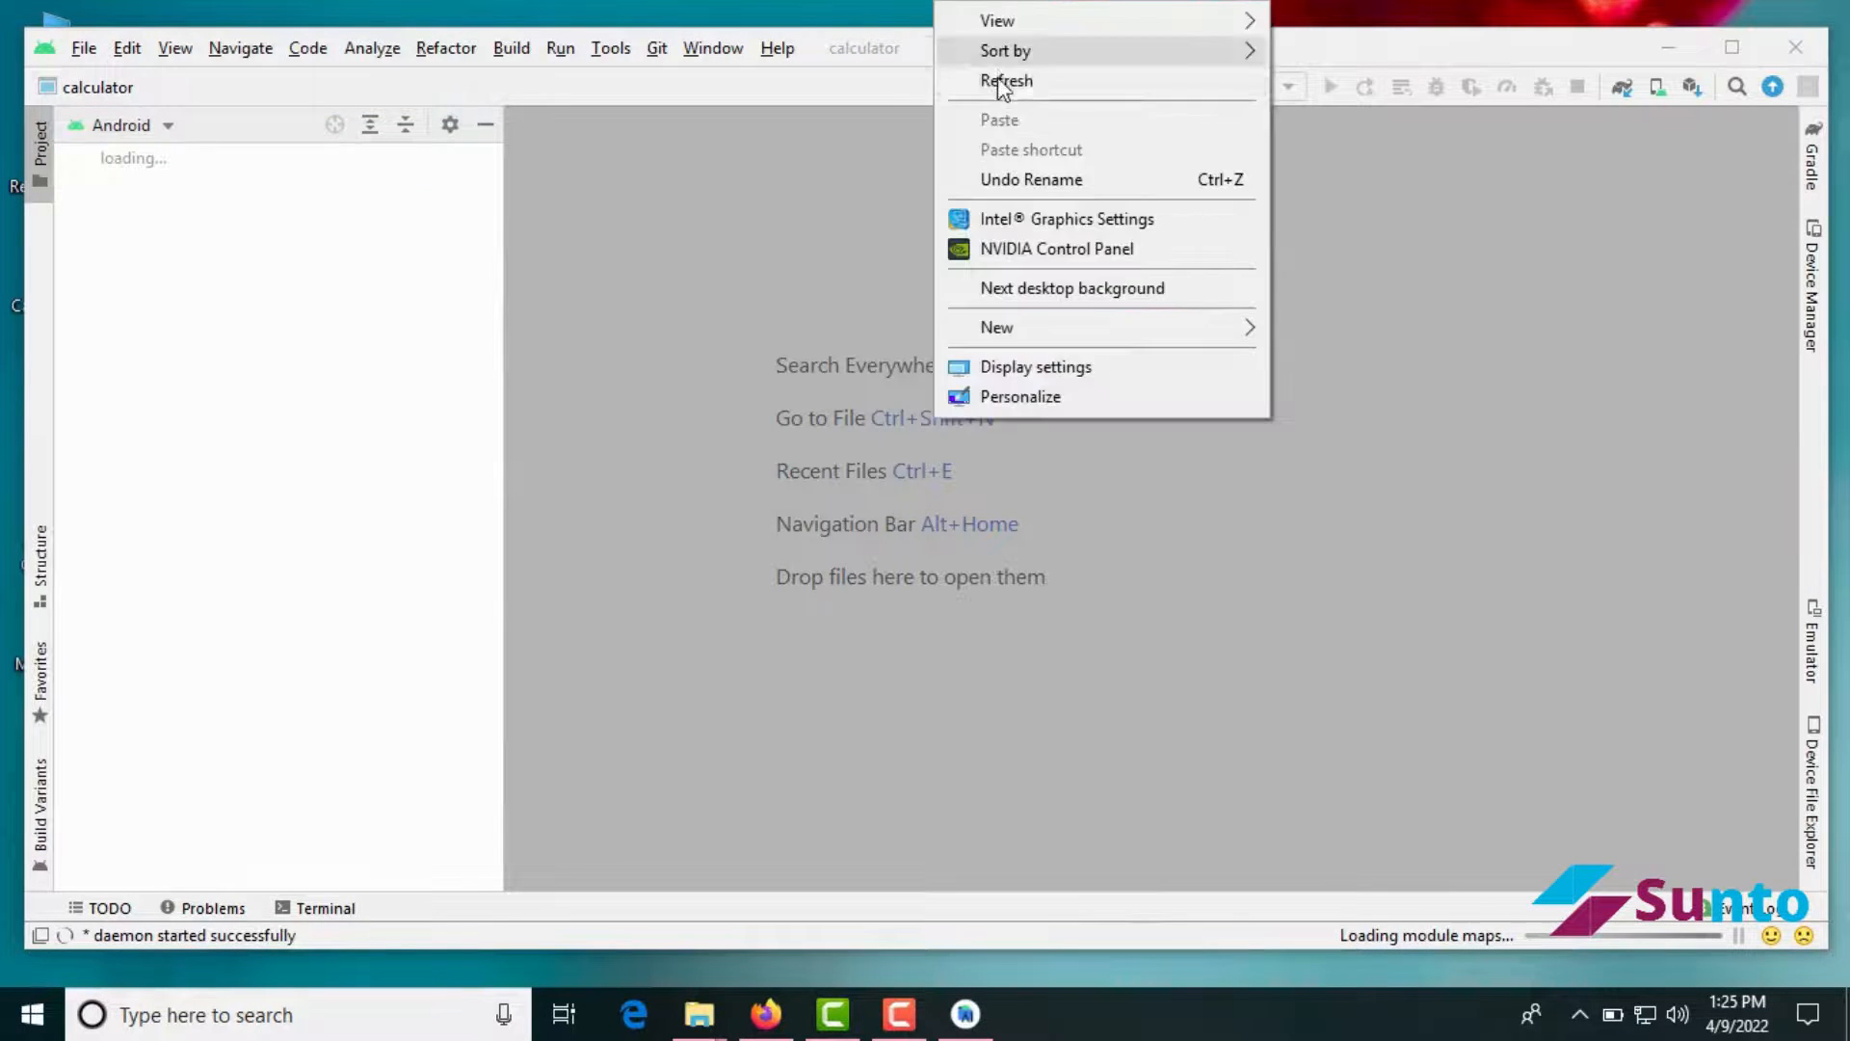
left_click(993, 81)
right_click(917, 6)
left_click(987, 79)
right_click(927, 8)
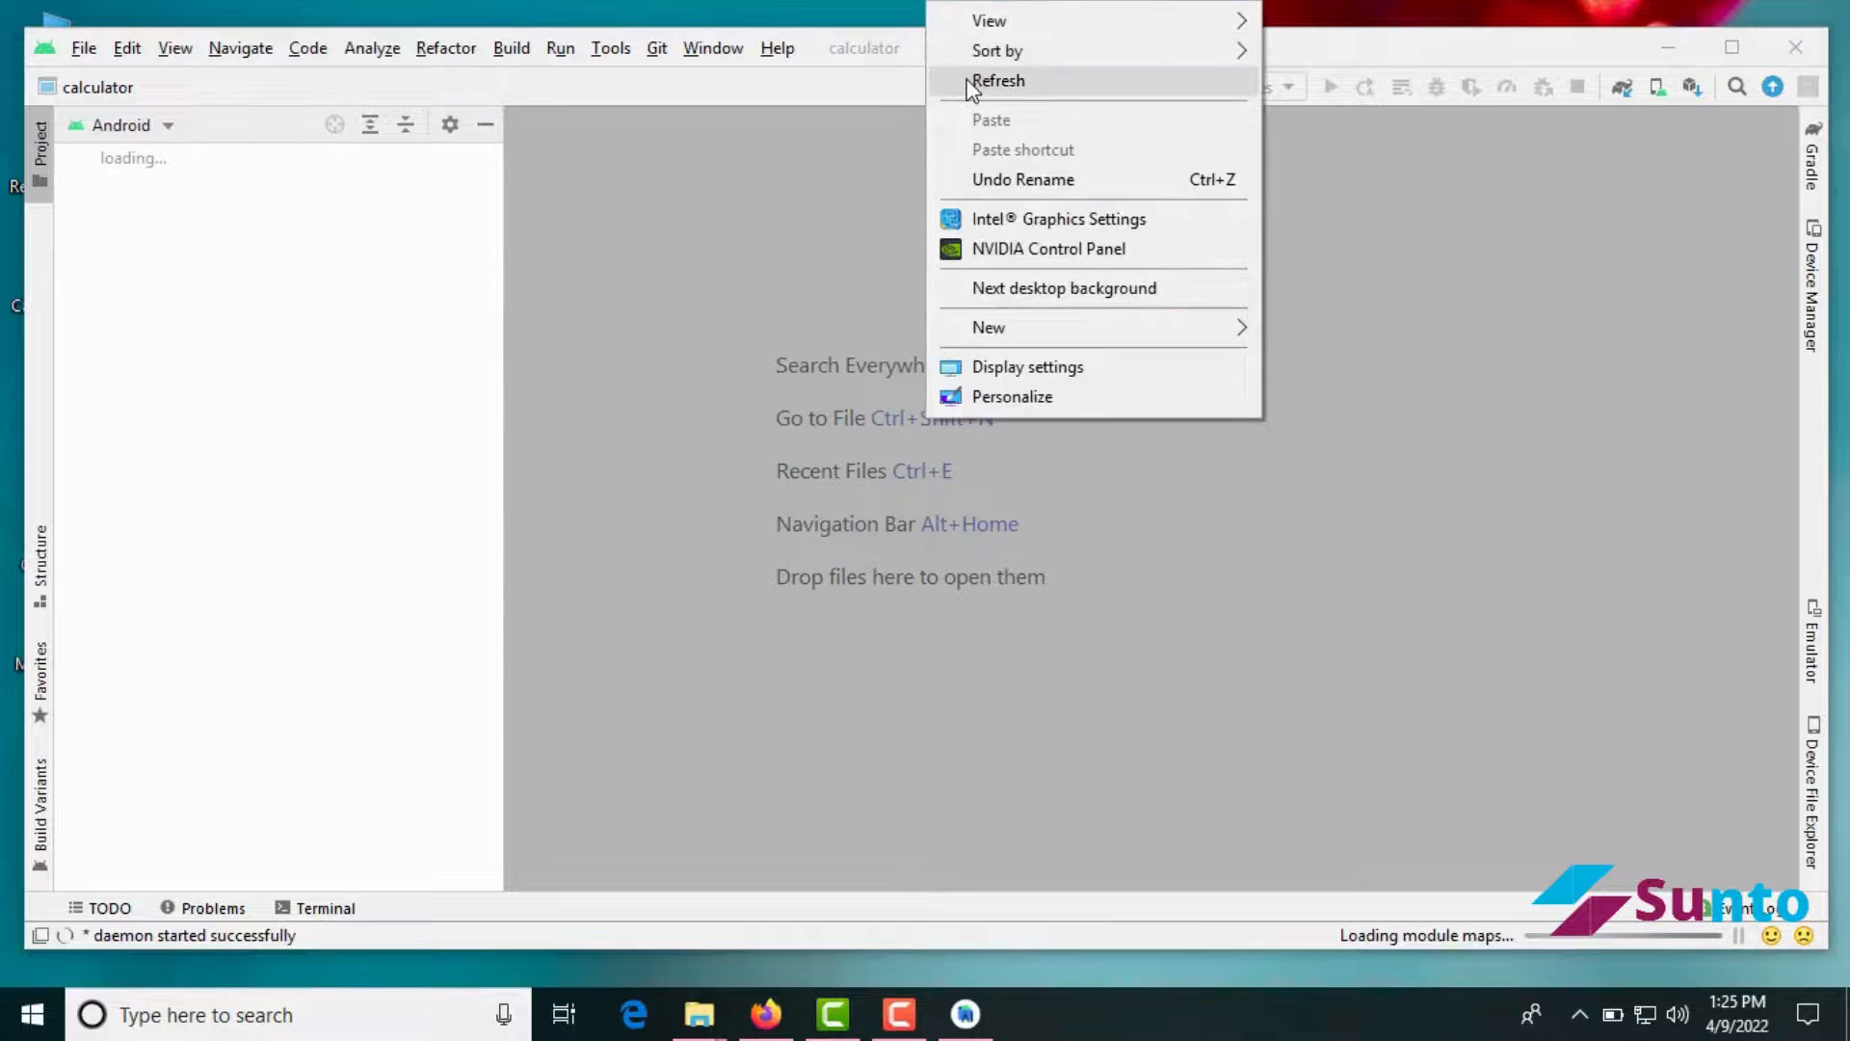
left_click(968, 81)
right_click(900, 8)
left_click(971, 80)
right_click(927, 4)
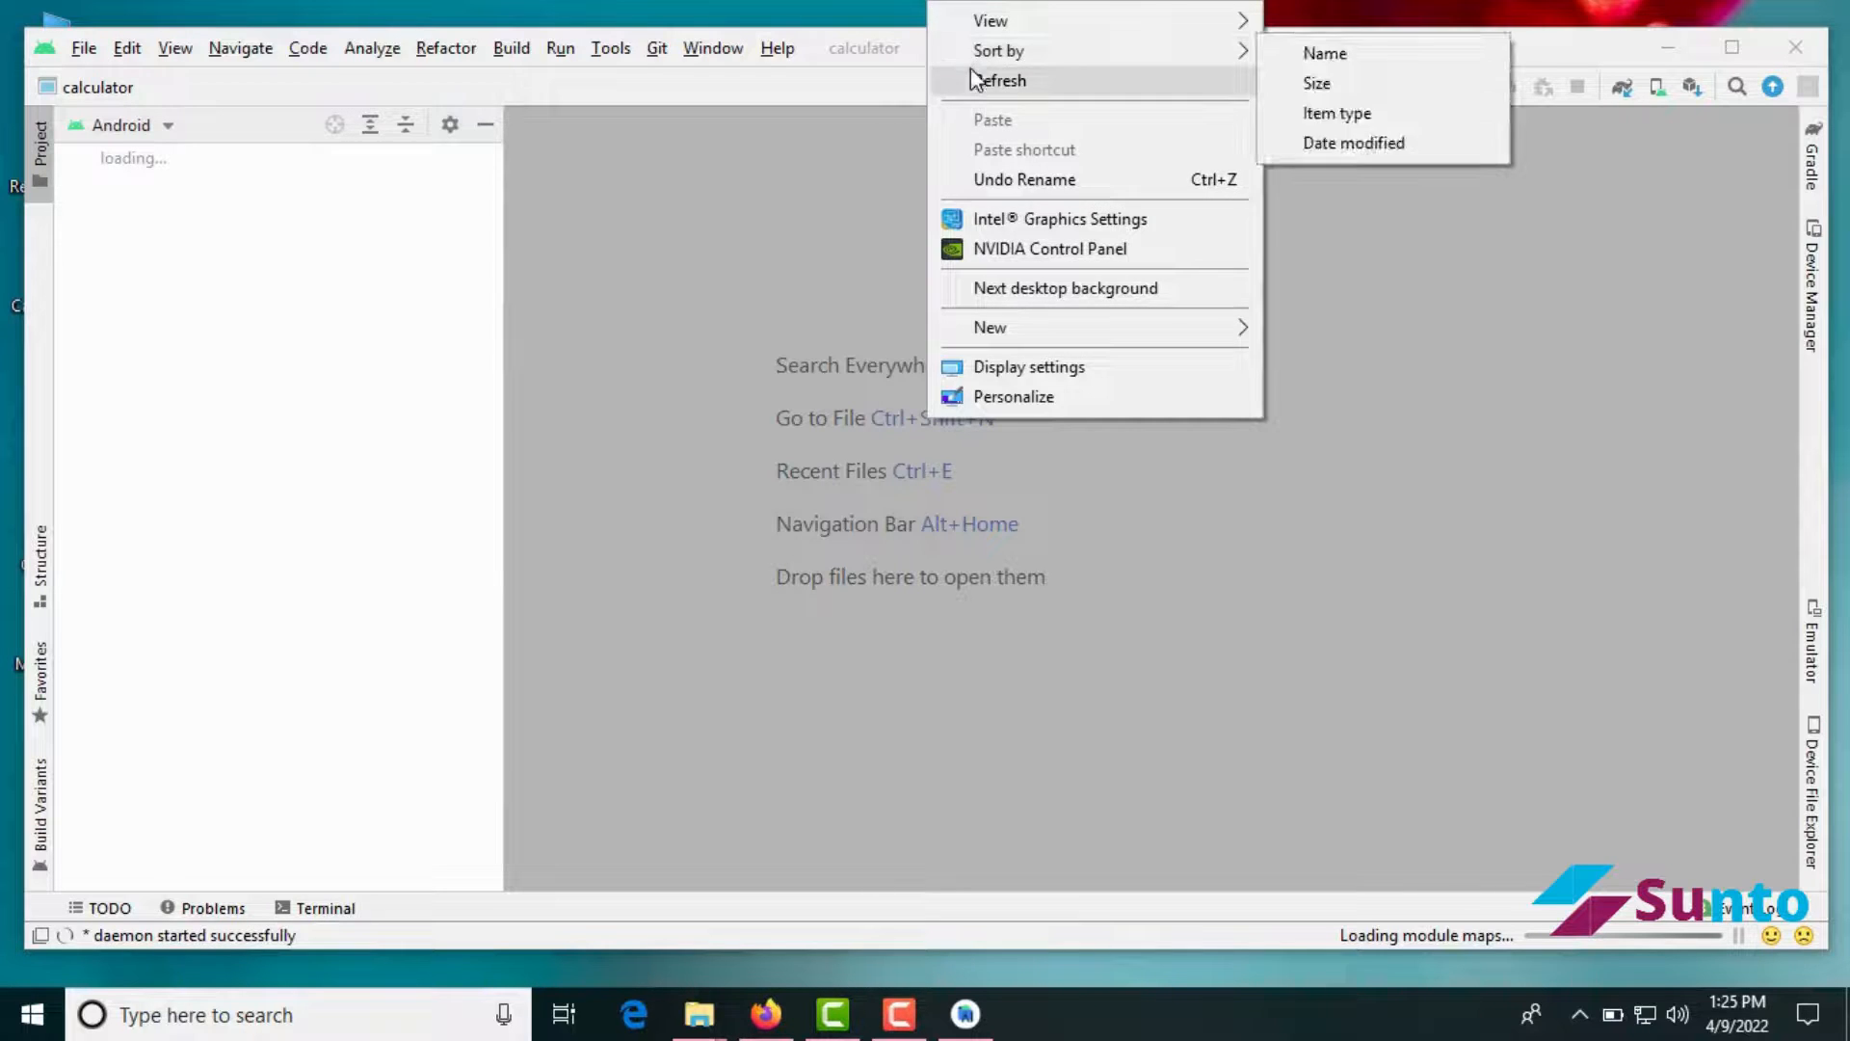
left_click(975, 81)
right_click(851, 4)
left_click(951, 80)
right_click(911, 21)
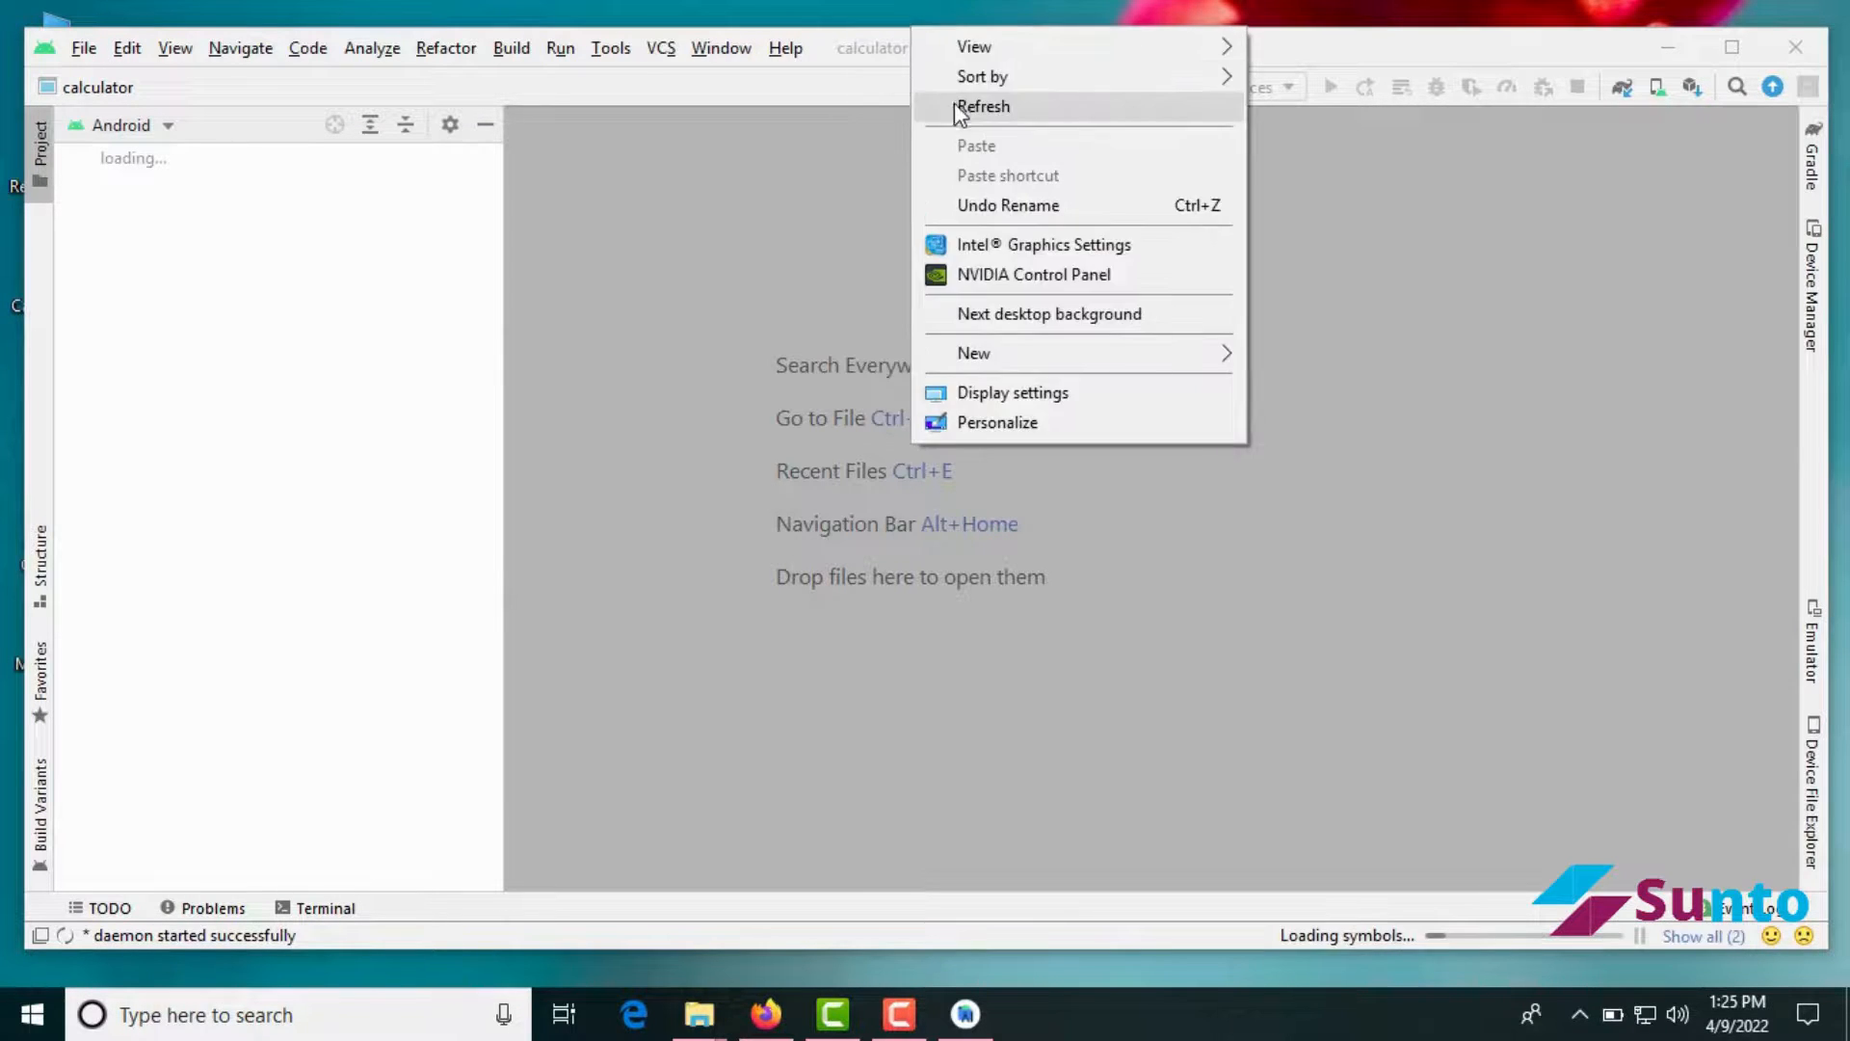
left_click(958, 103)
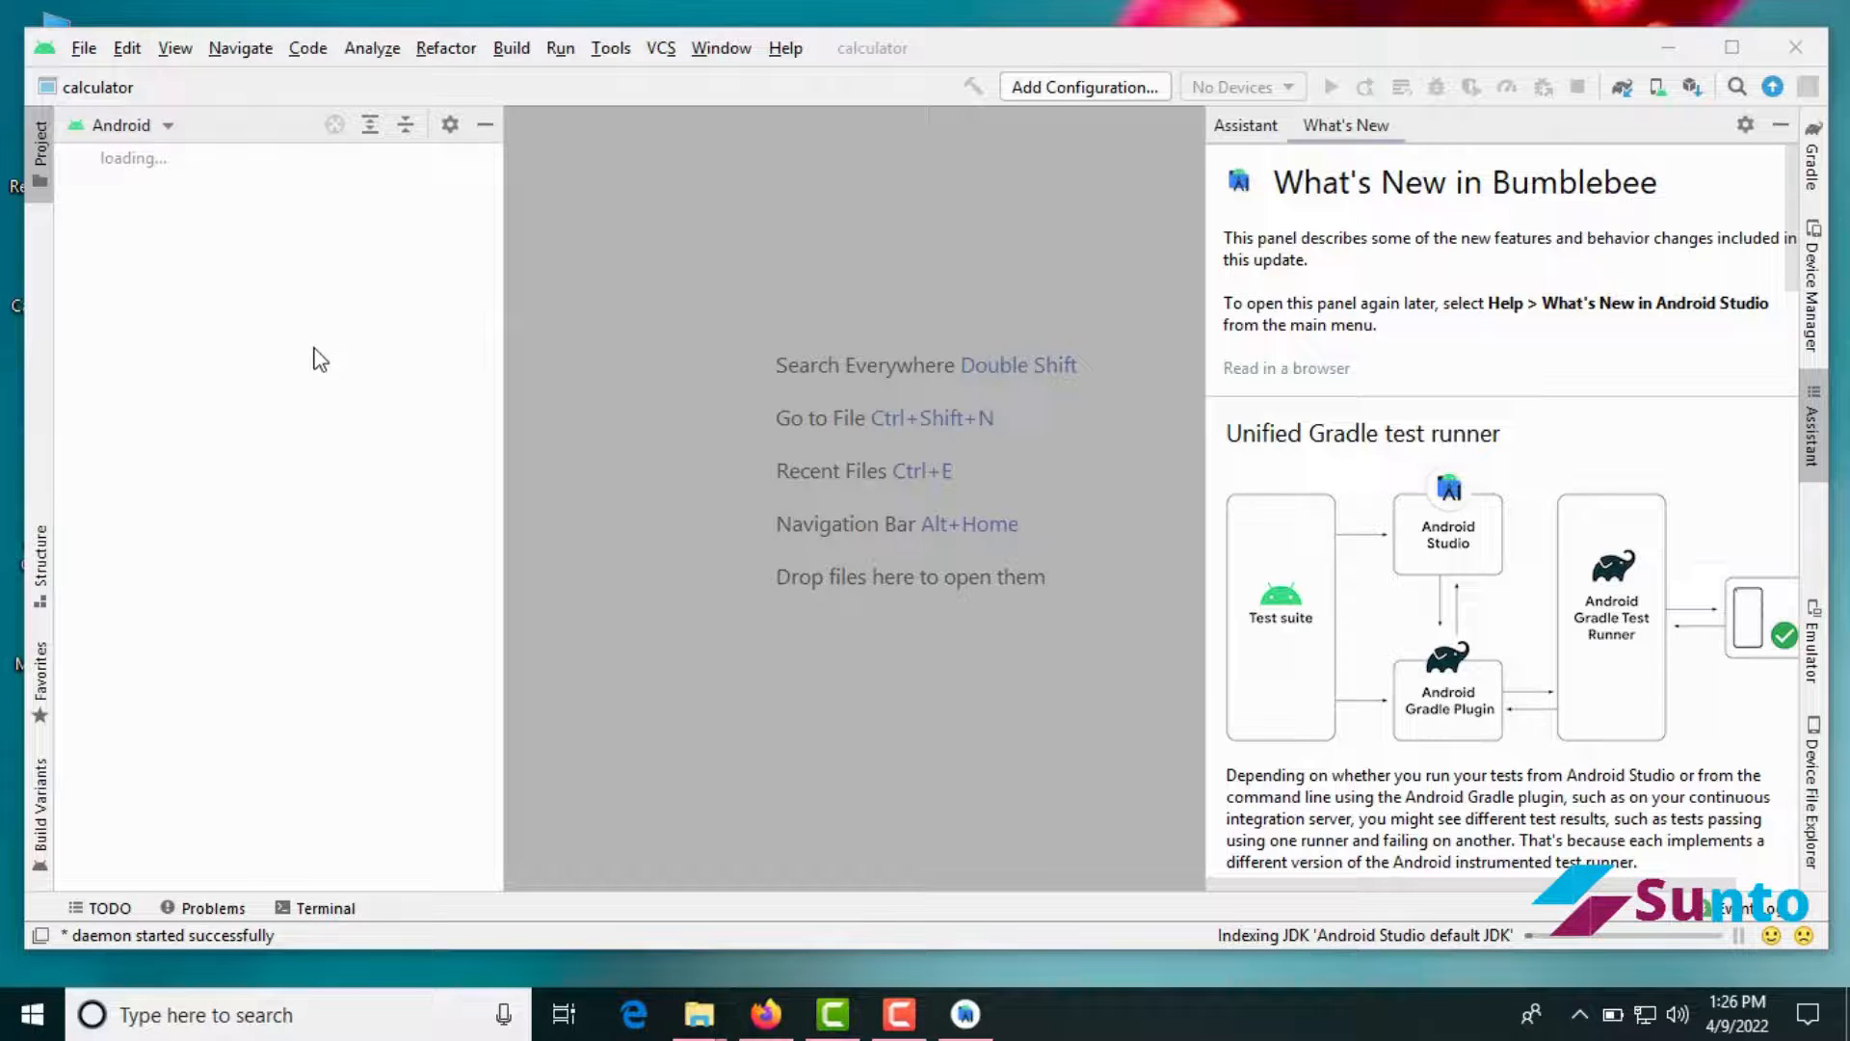
Skim the What's New in Bumblebee notes, hide them, and maximize the calculator project window
scroll(1334, 652, "down", 4)
scroll(1334, 652, "down", 15)
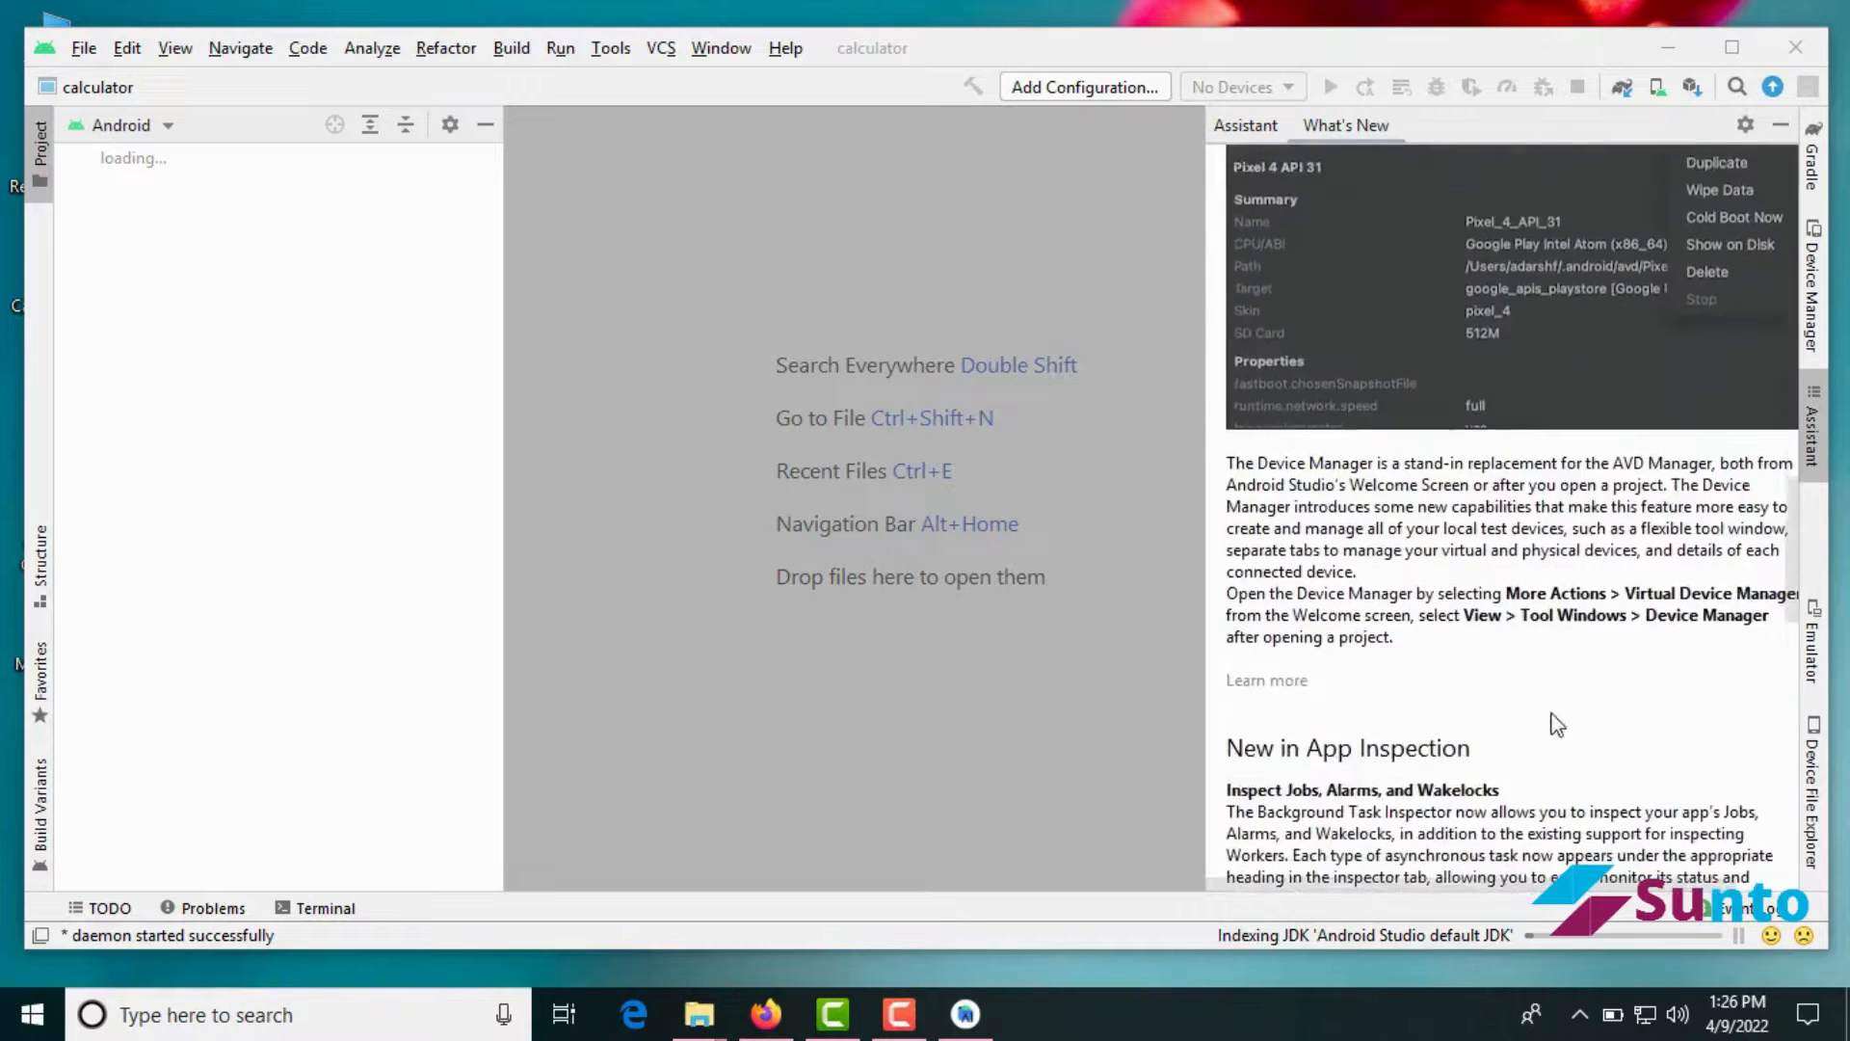
scroll(1701, 316, "up", 5)
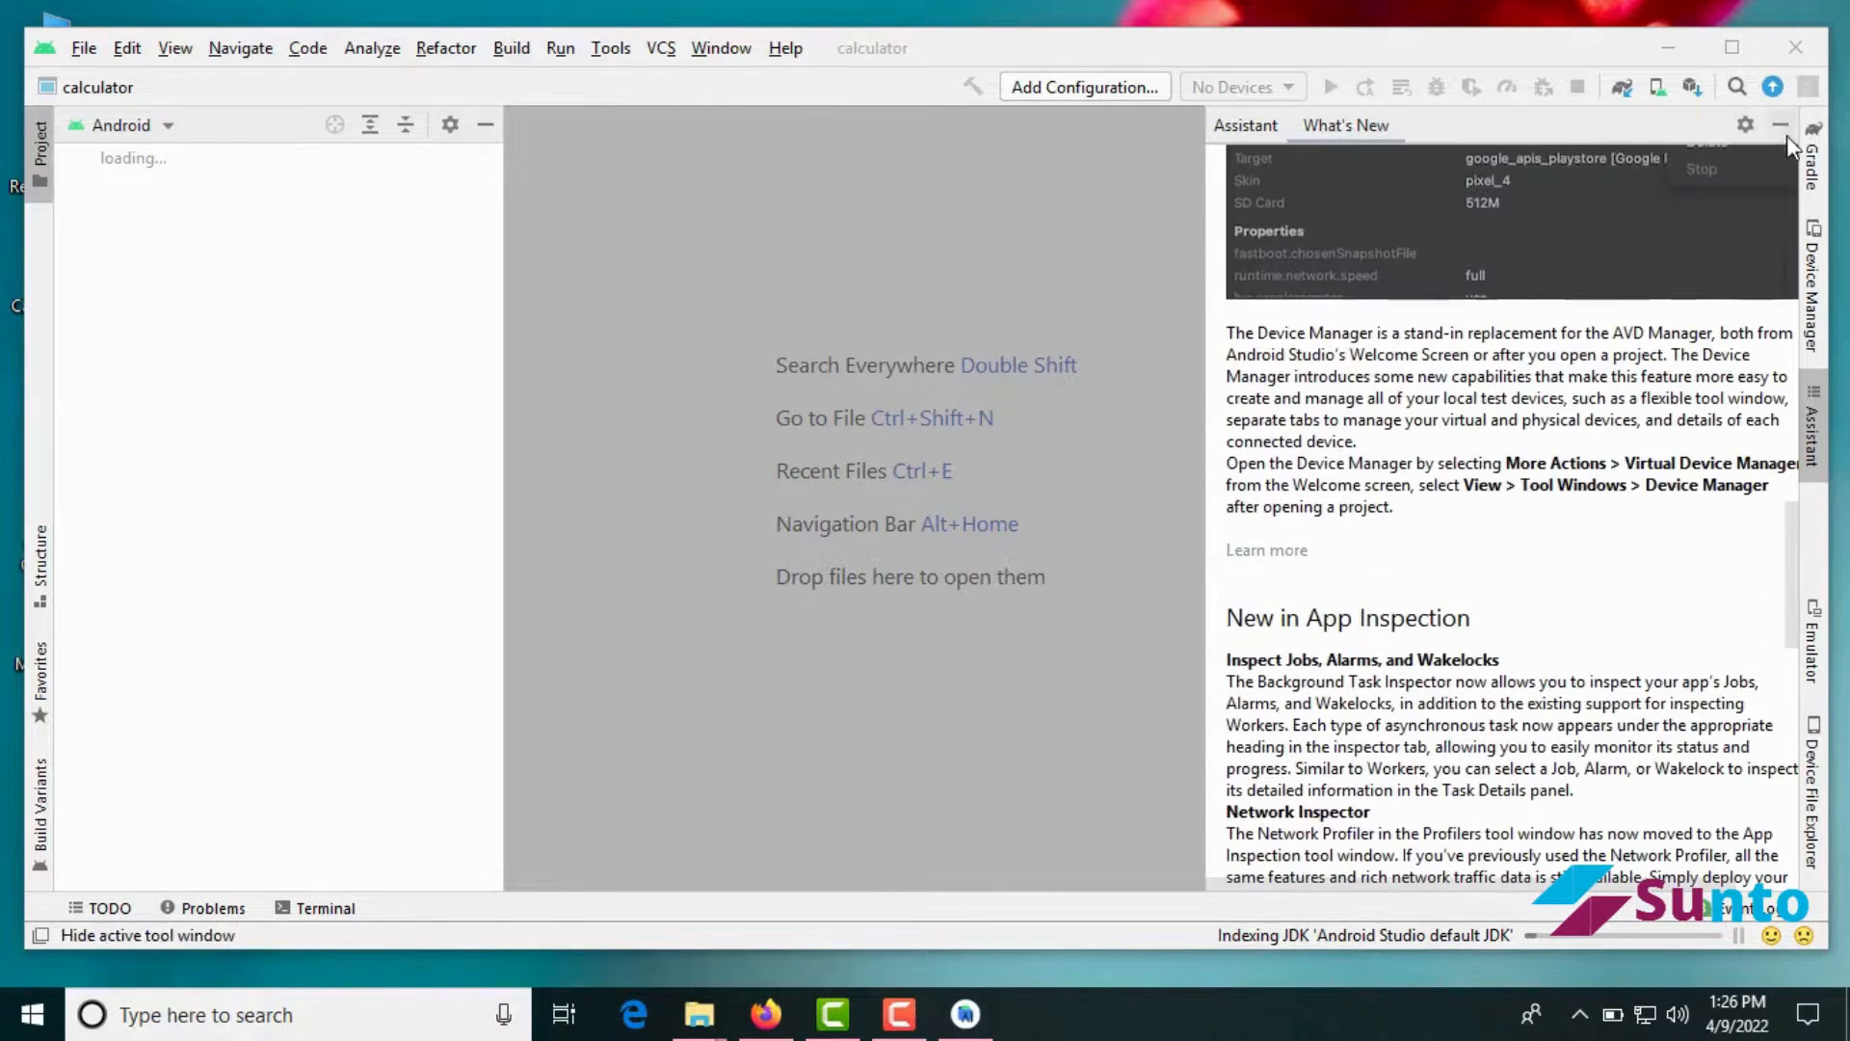
left_click(1781, 125)
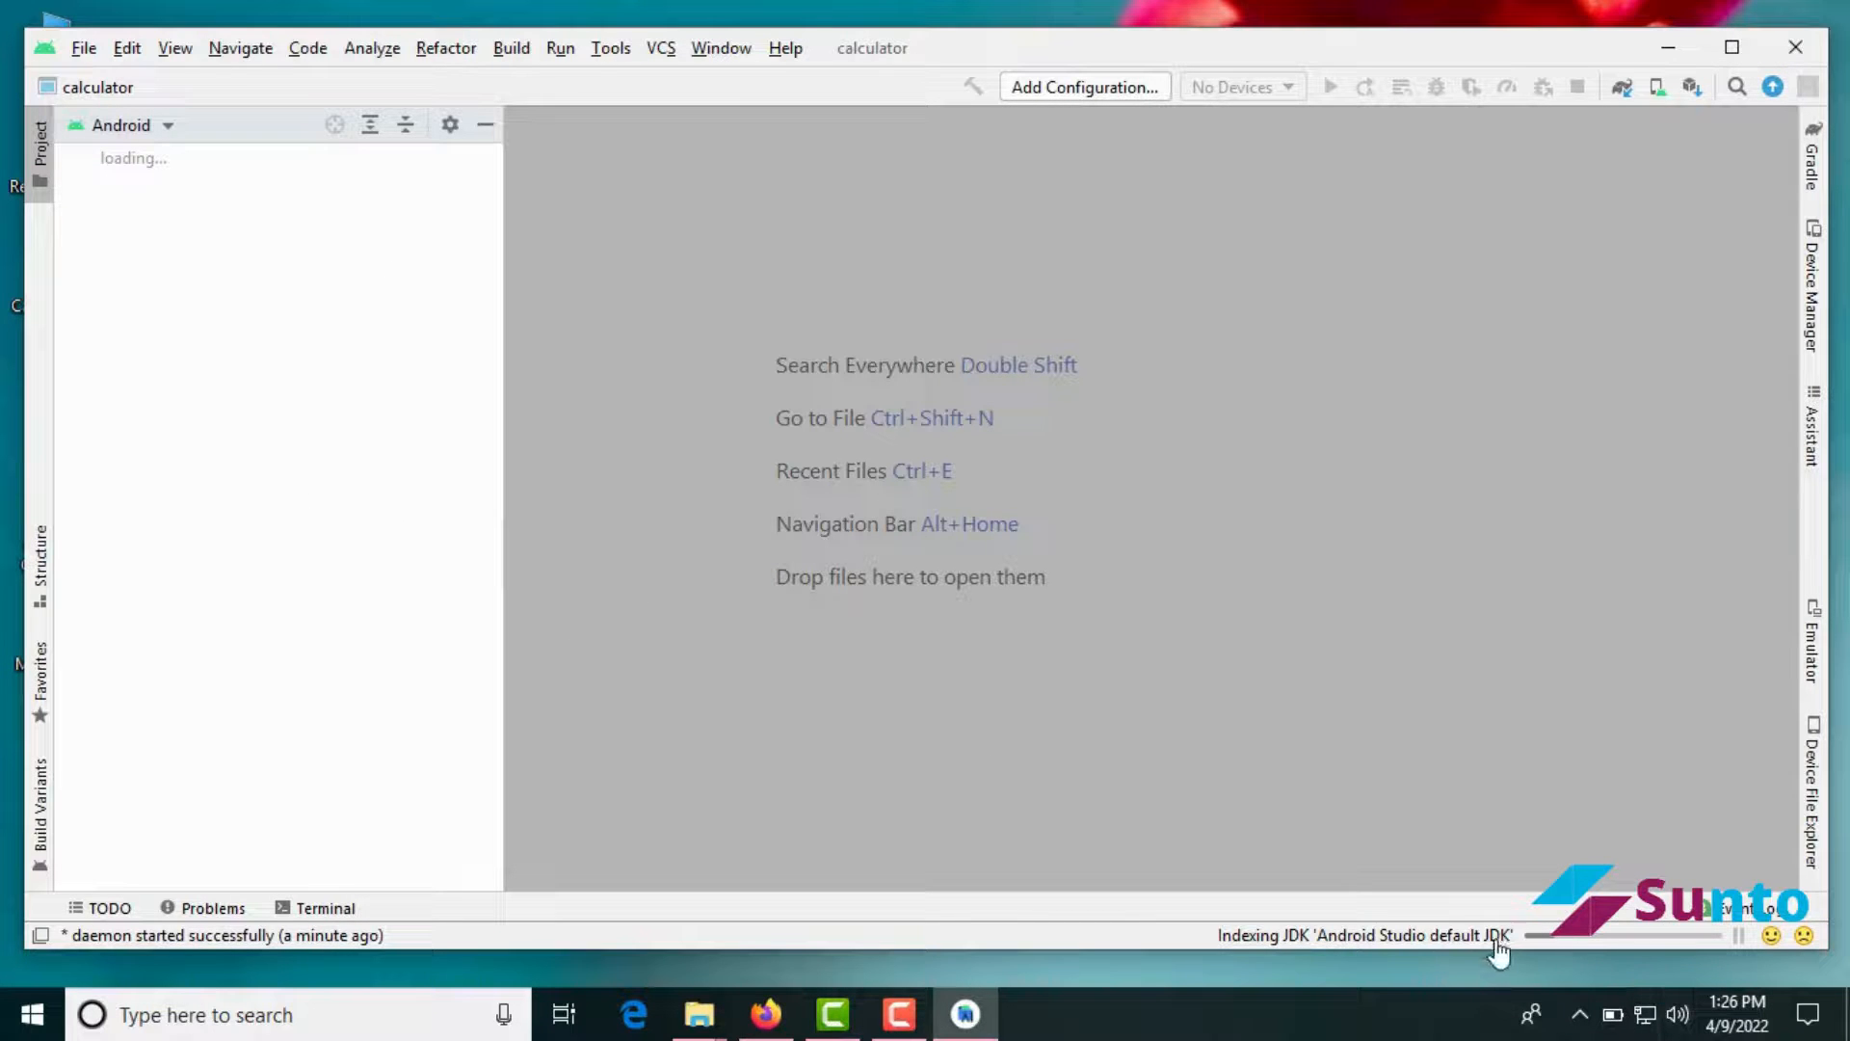
left_click(1732, 47)
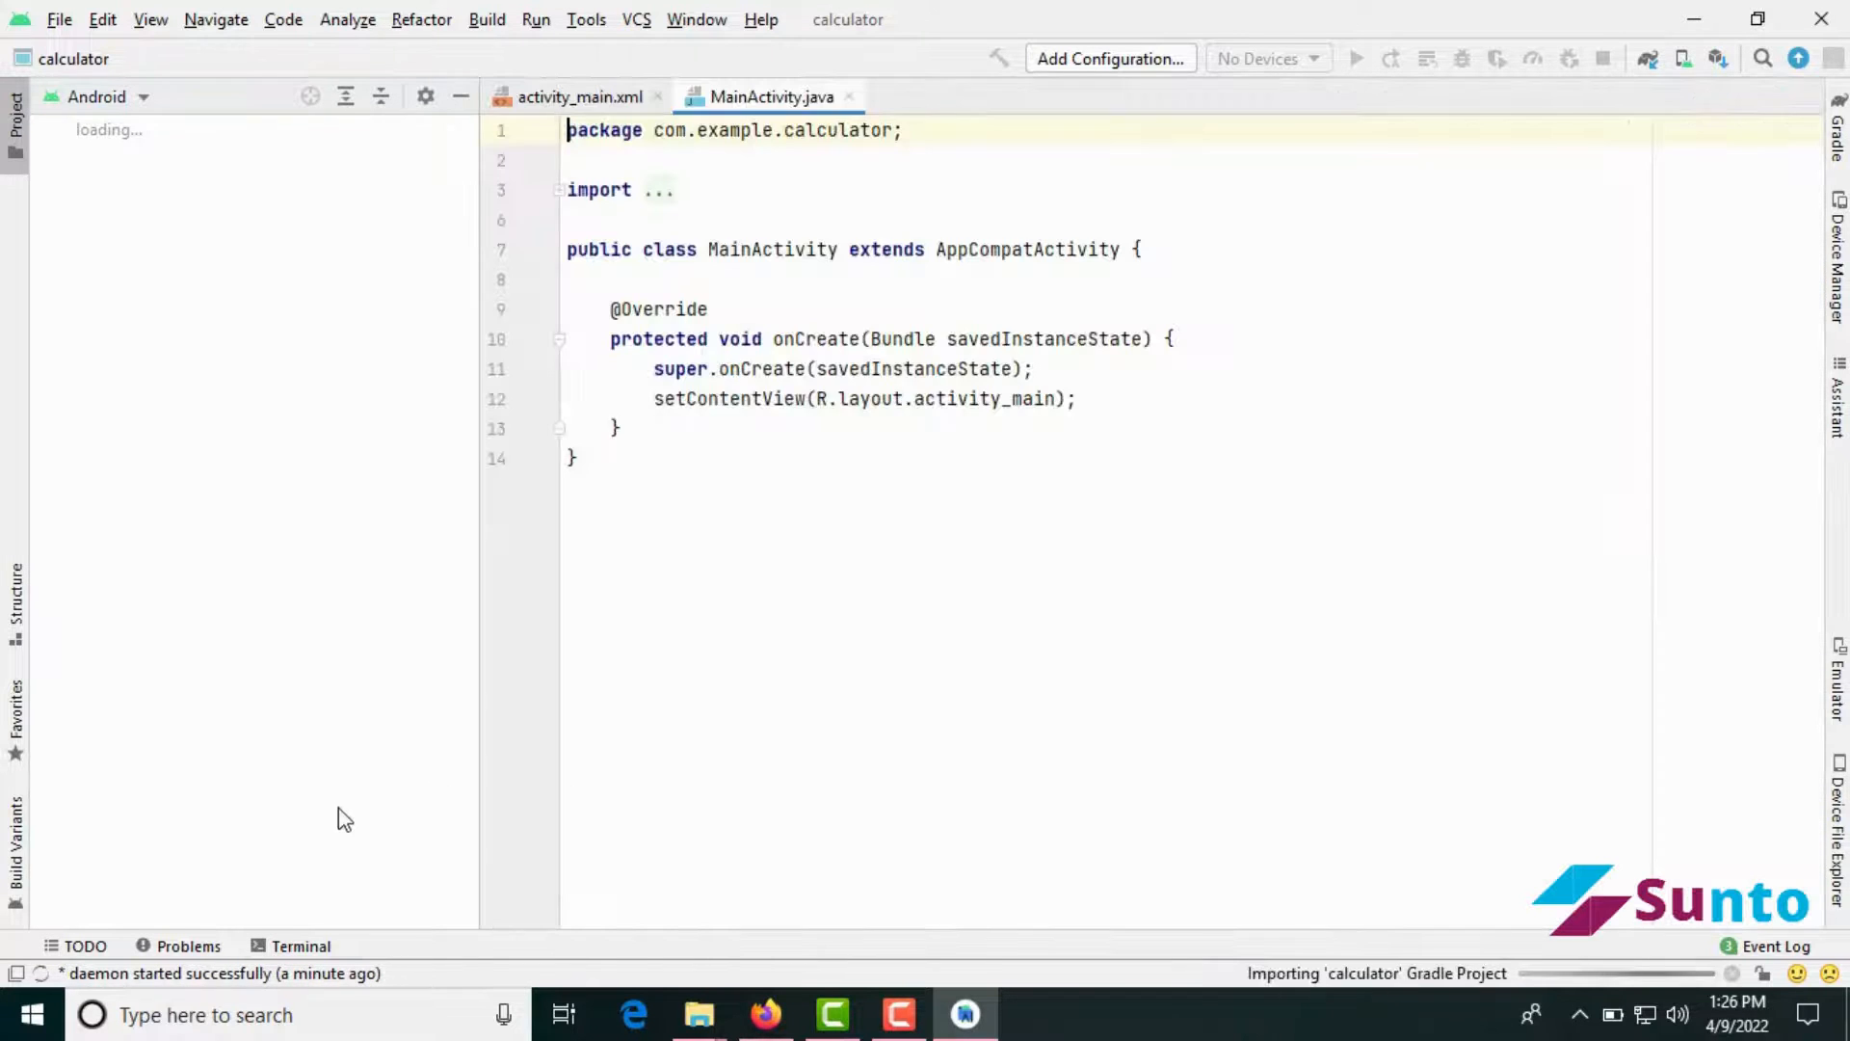
View activity_main.xml and MainActivity.java alternately in the editor, ending on activity_main.xml
left_click(551, 97)
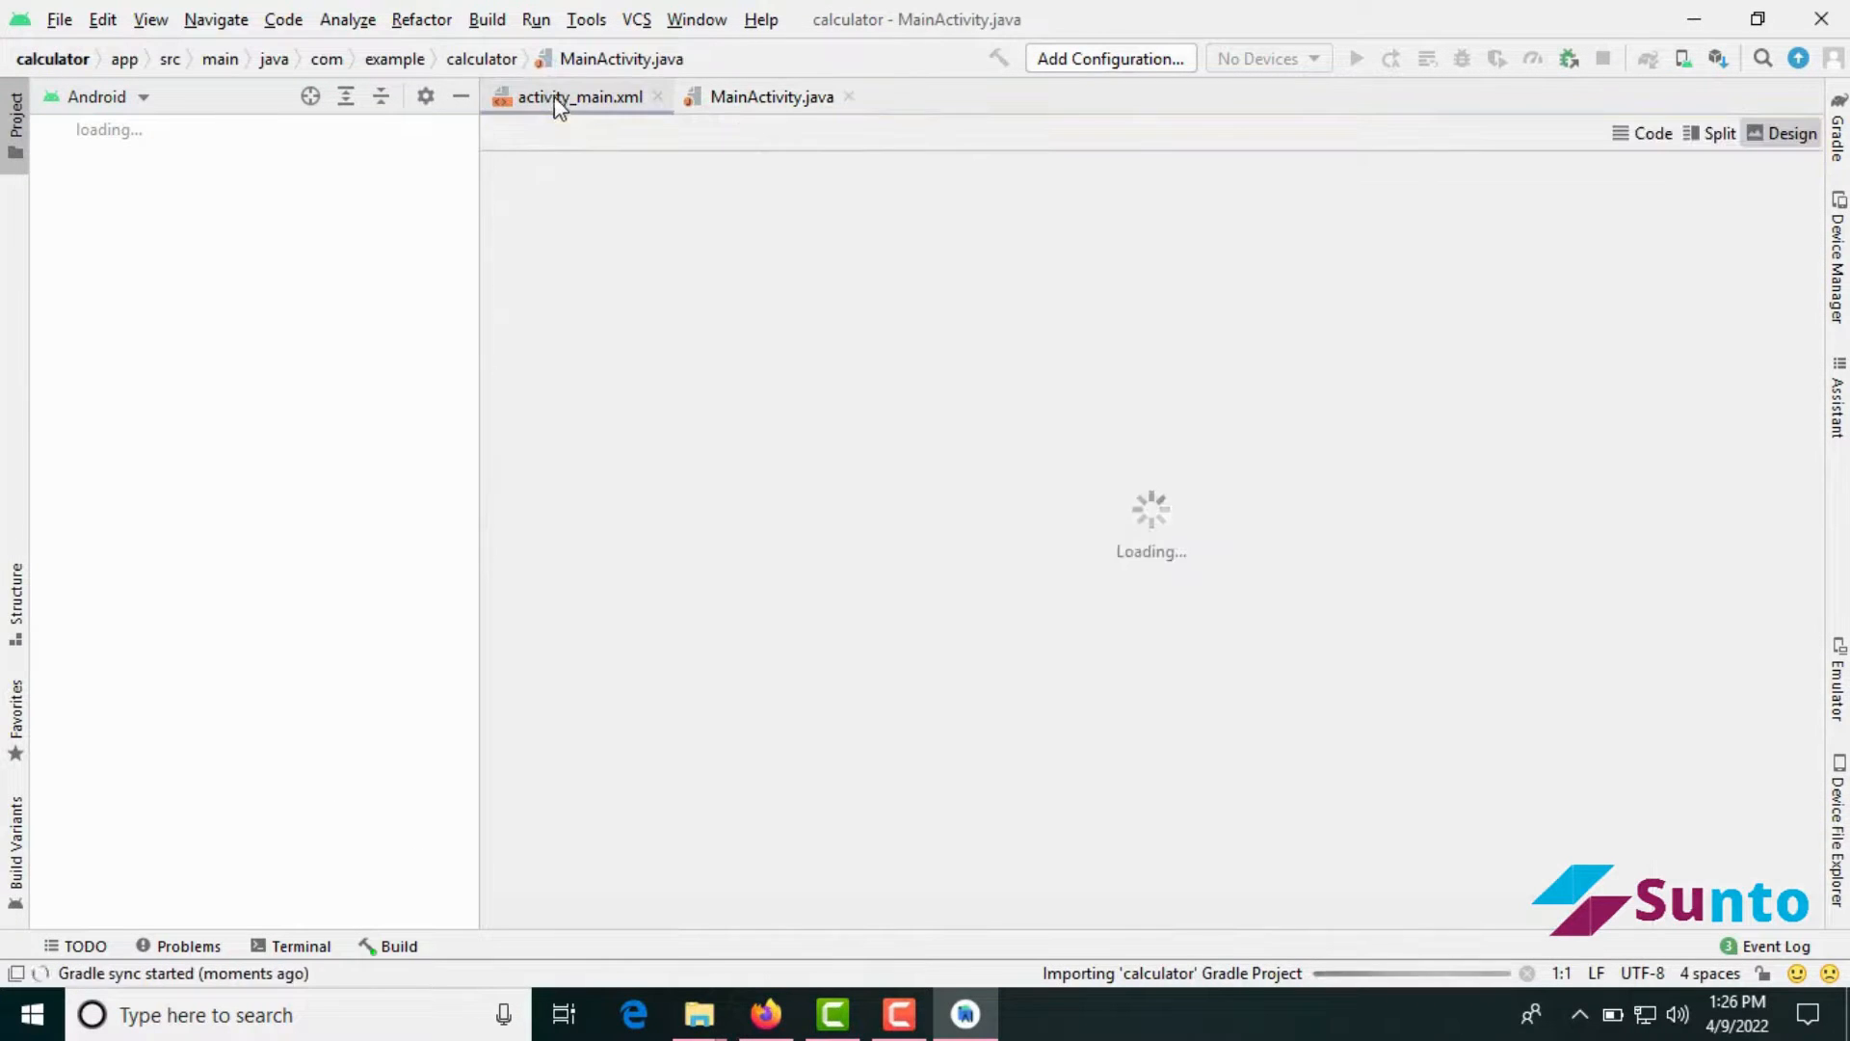
left_click(776, 101)
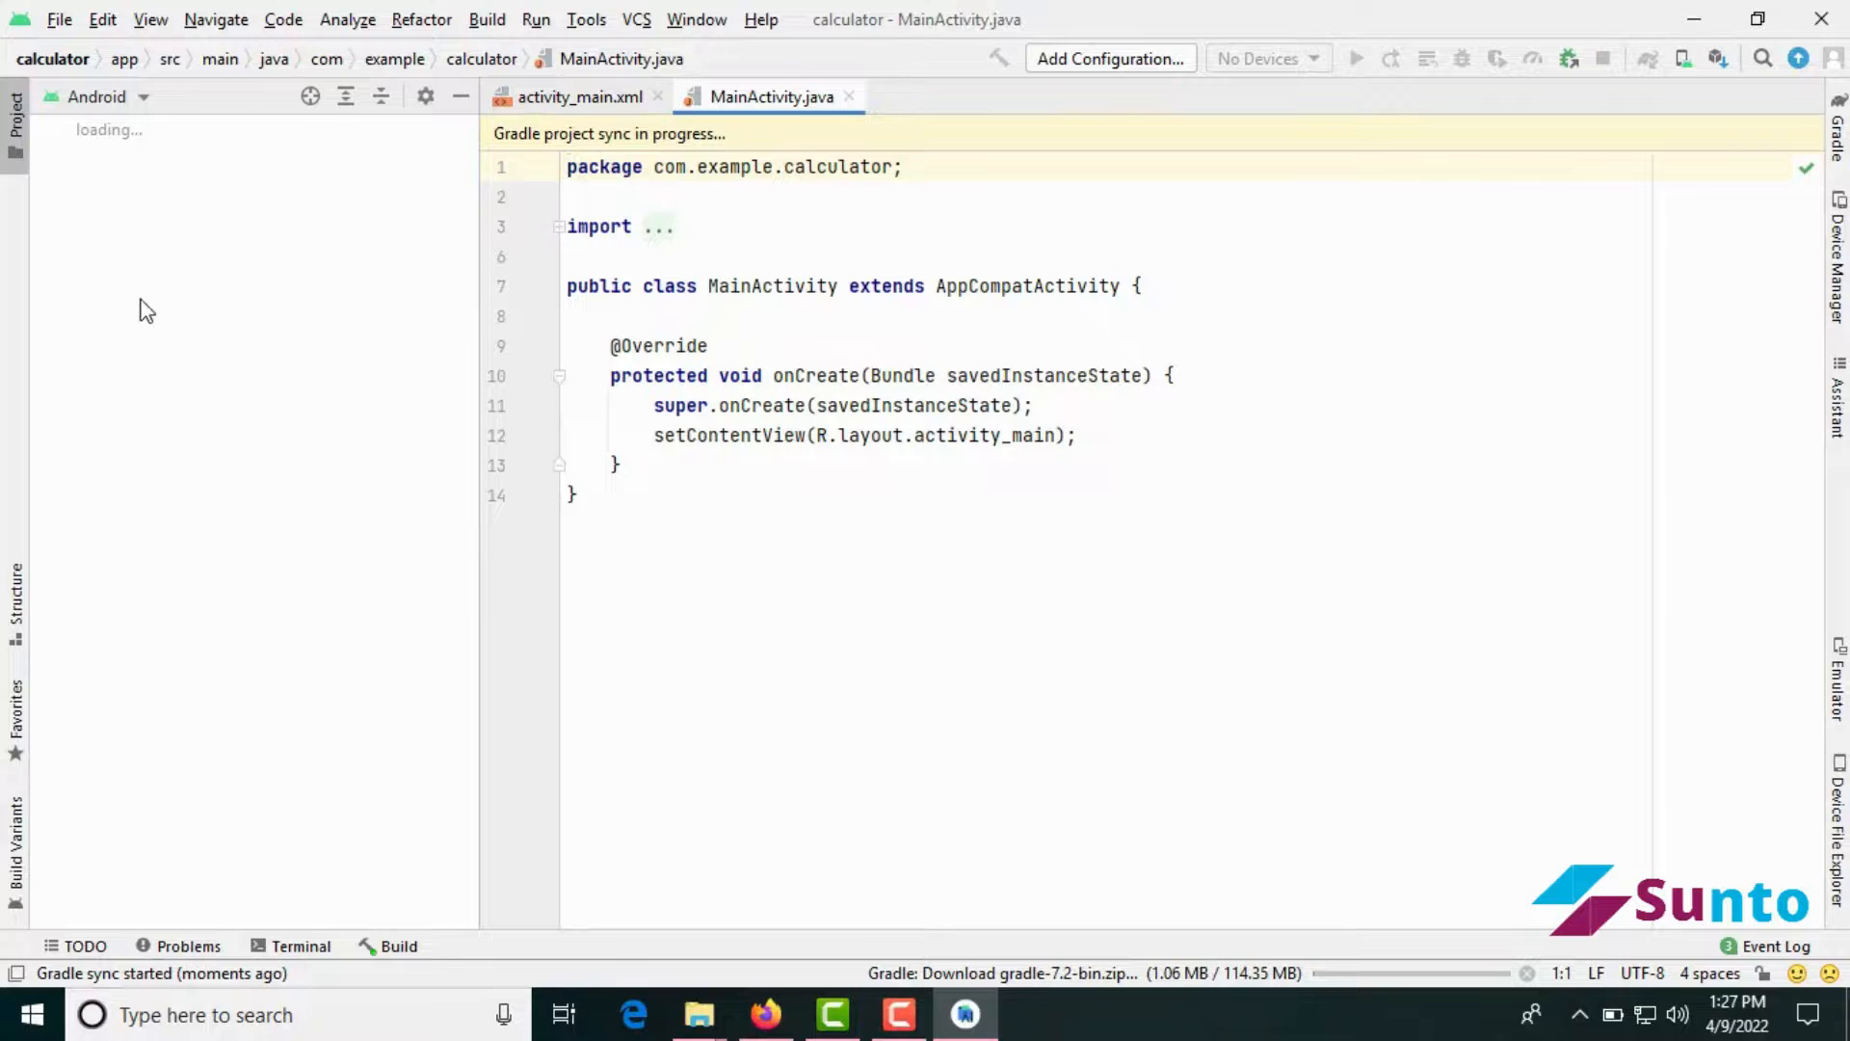
left_click(573, 98)
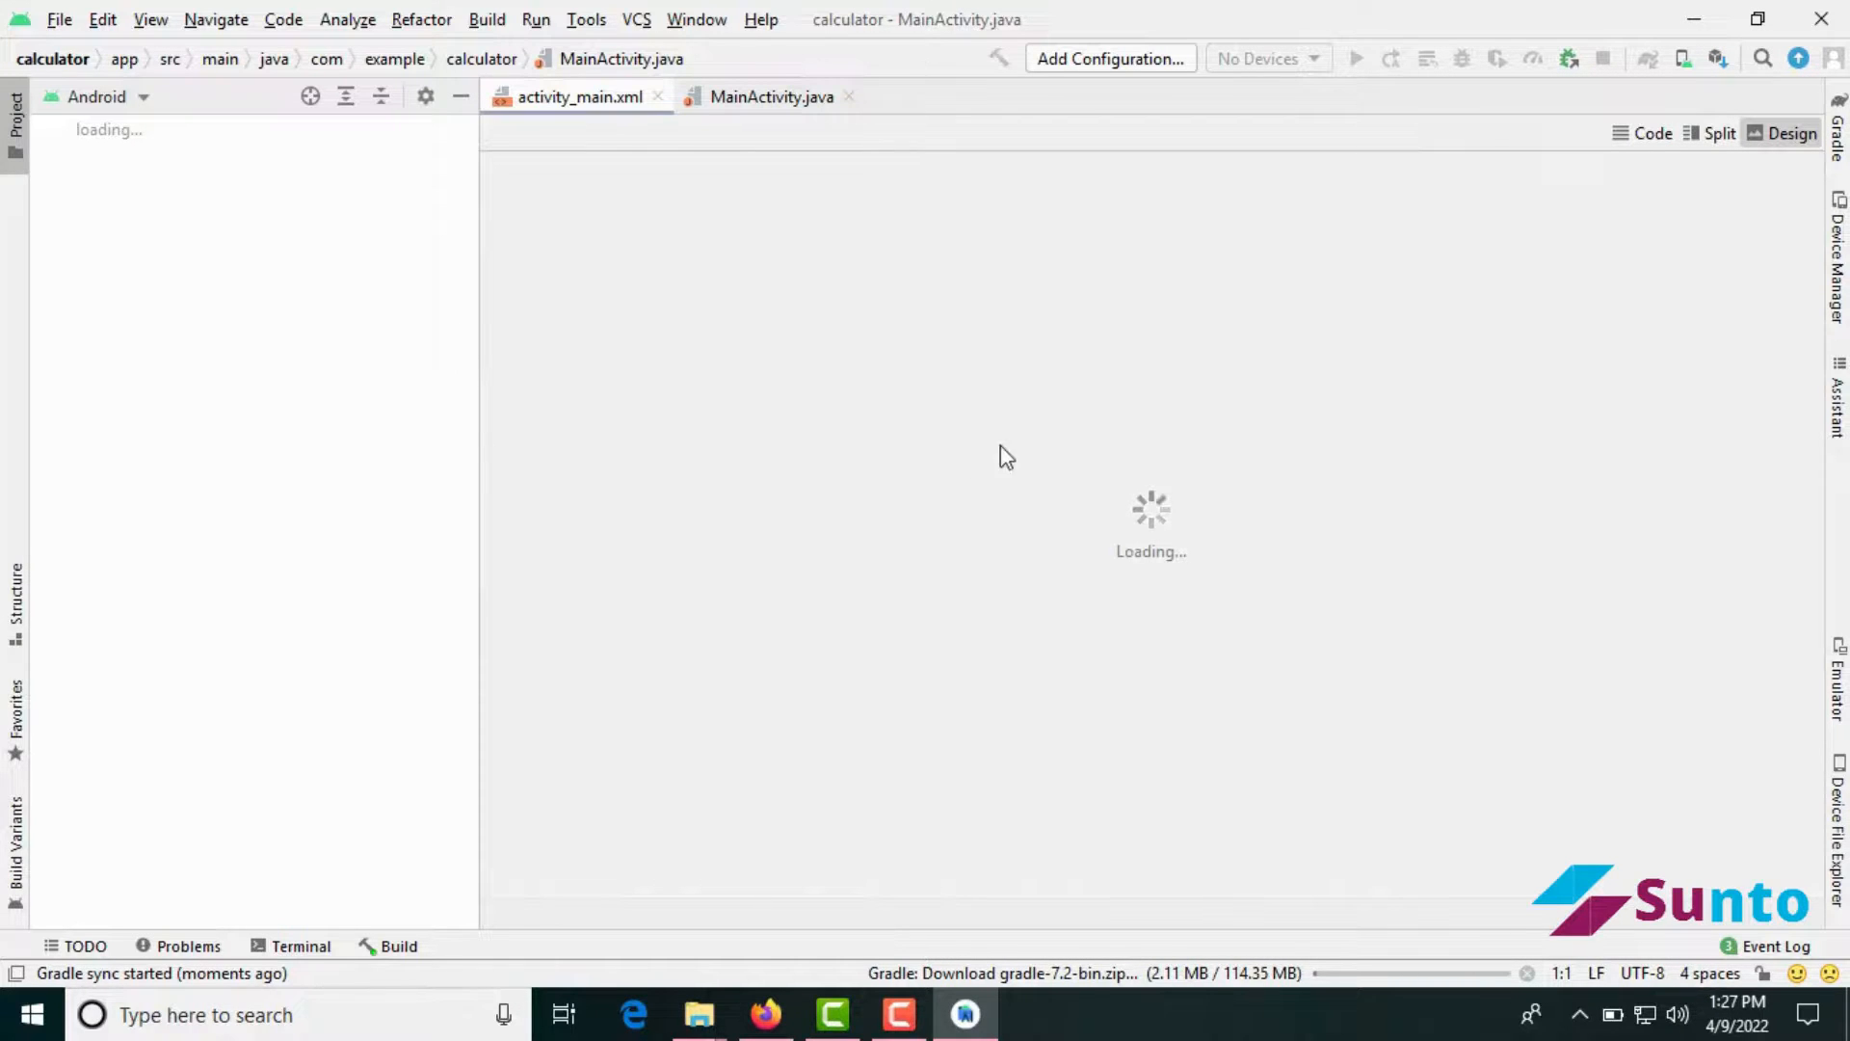
left_click(752, 95)
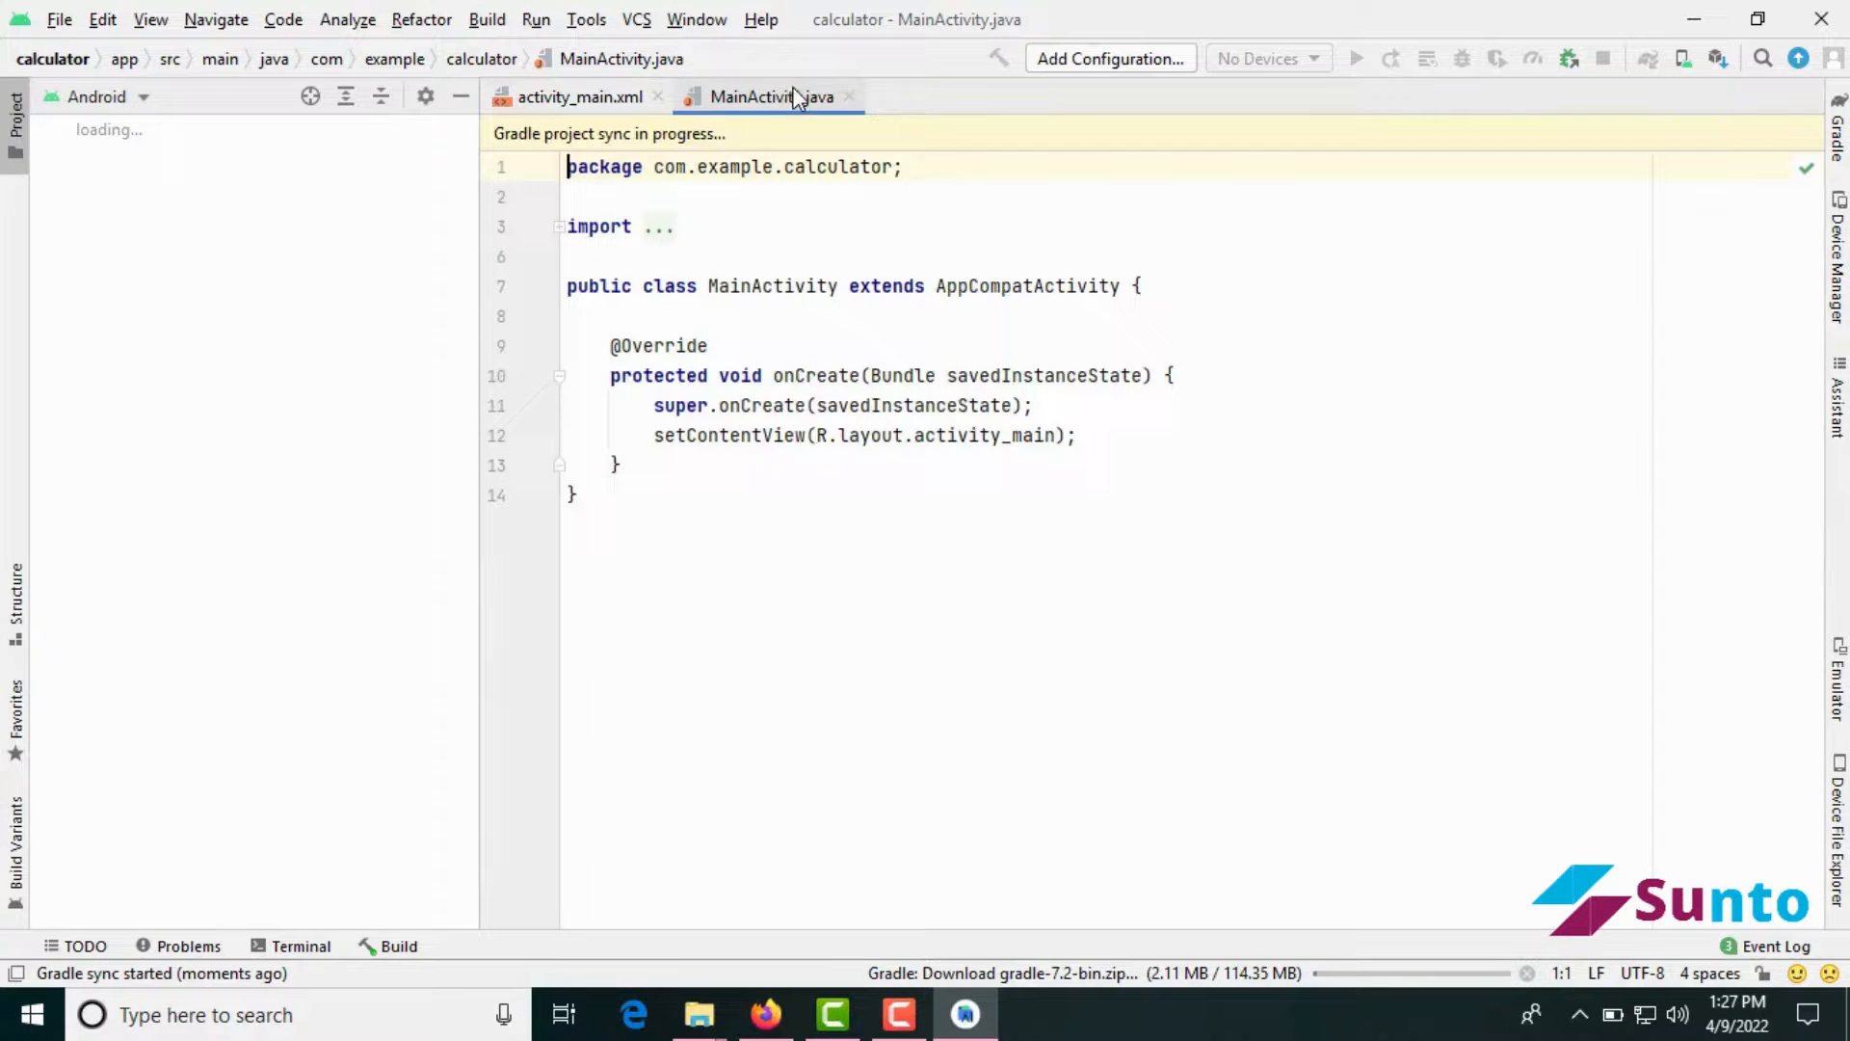
left_click(576, 96)
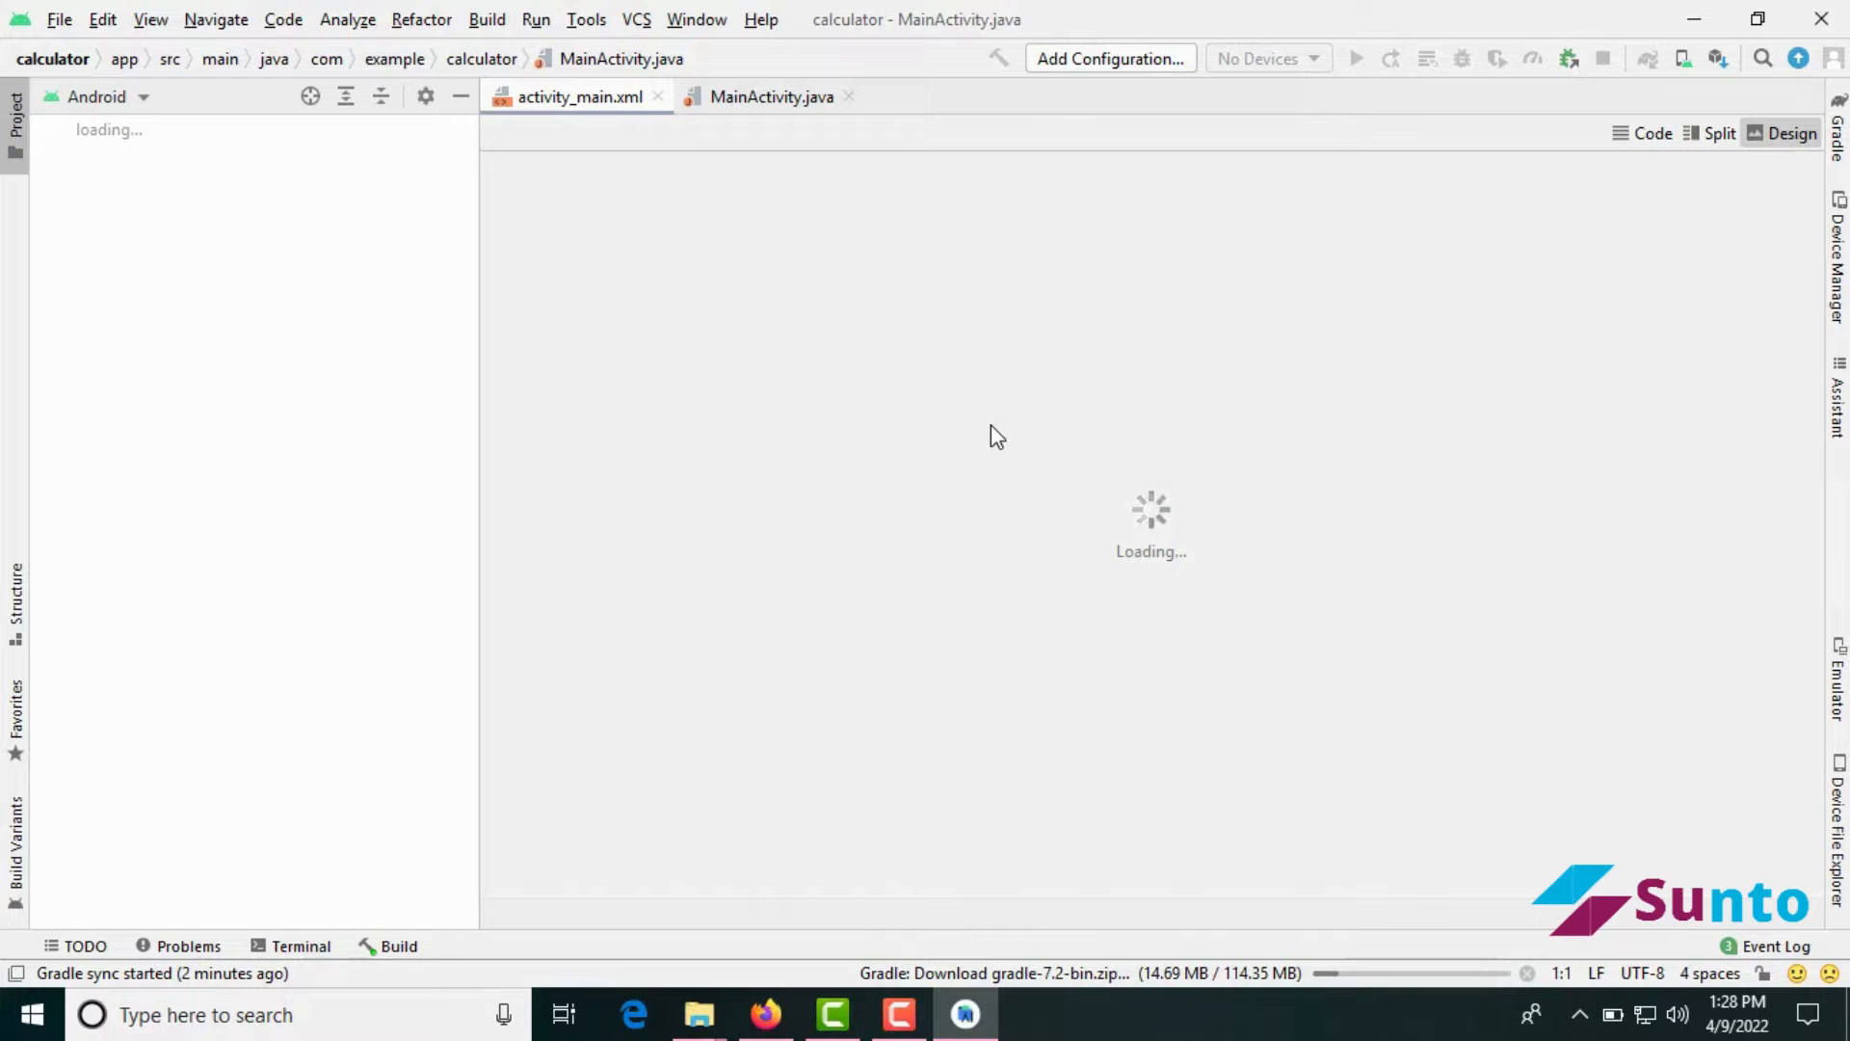
left_click(898, 1013)
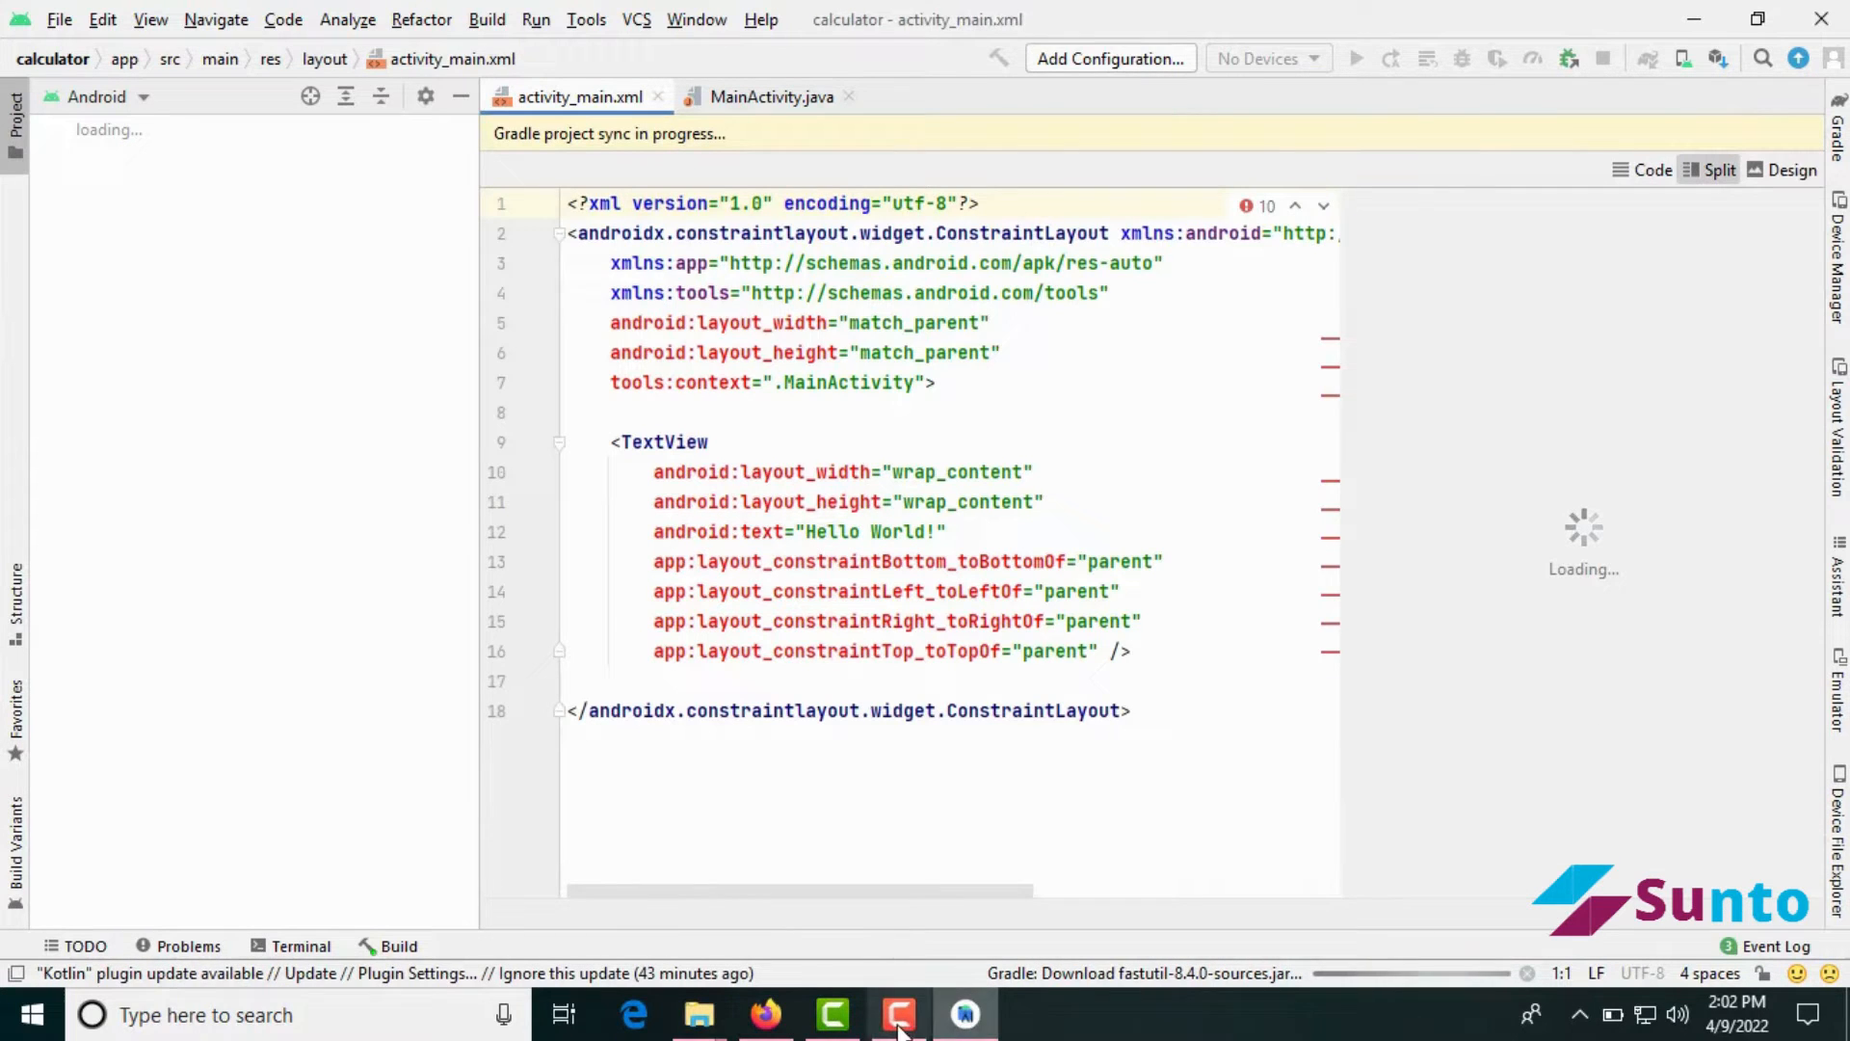
left_click(898, 1021)
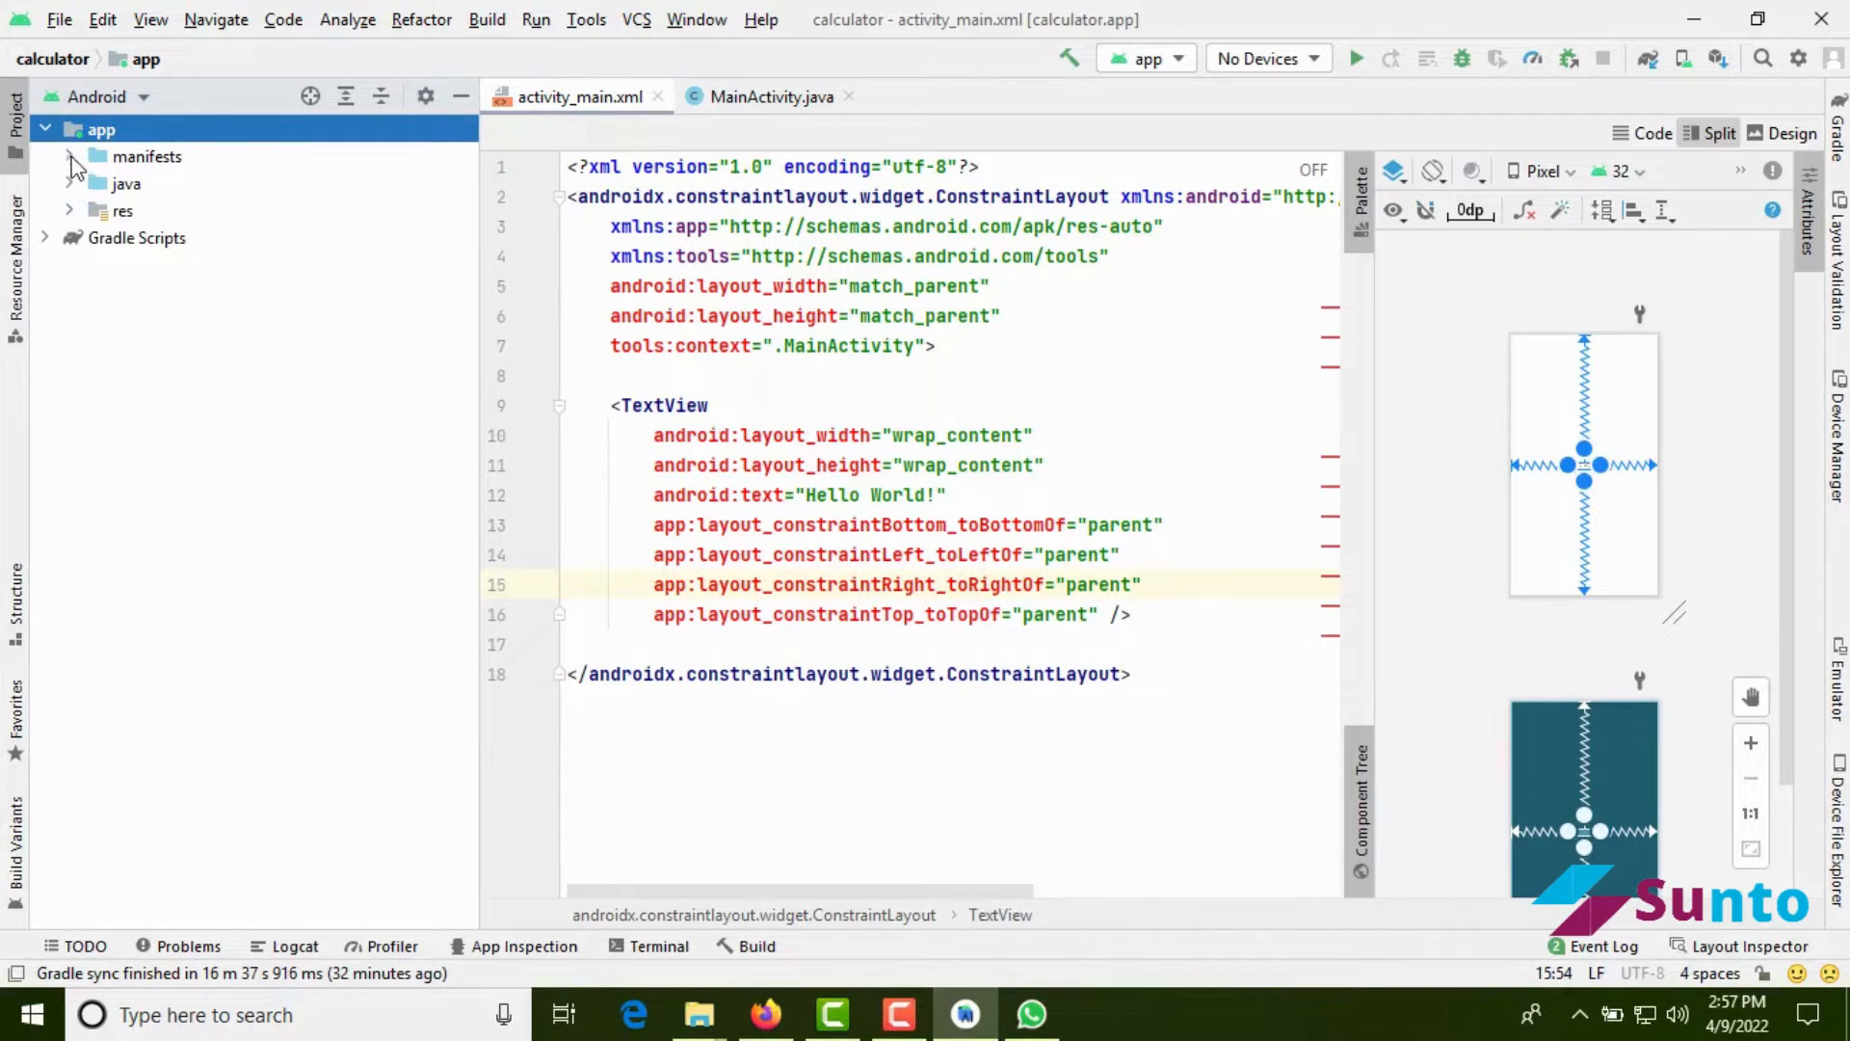
Expand the manifests, java and res folders of the app module in the project tree
left_click(70, 156)
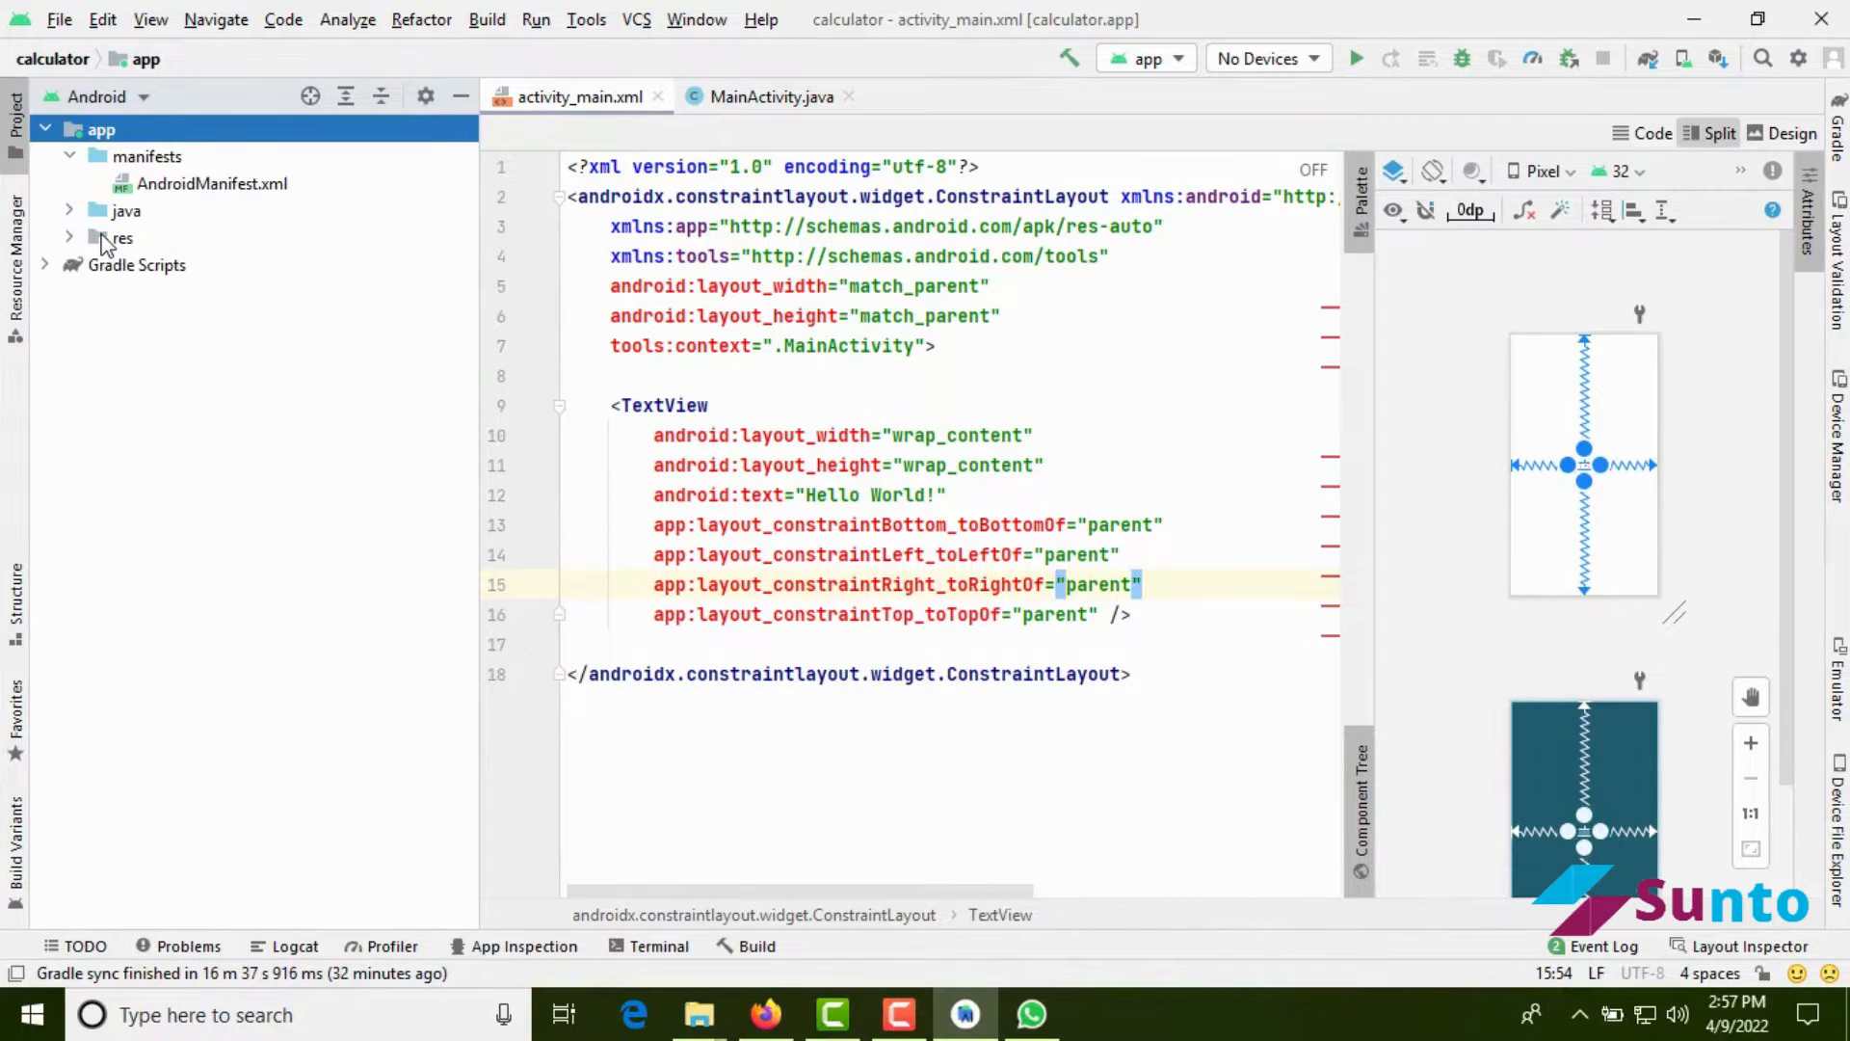
left_click(70, 210)
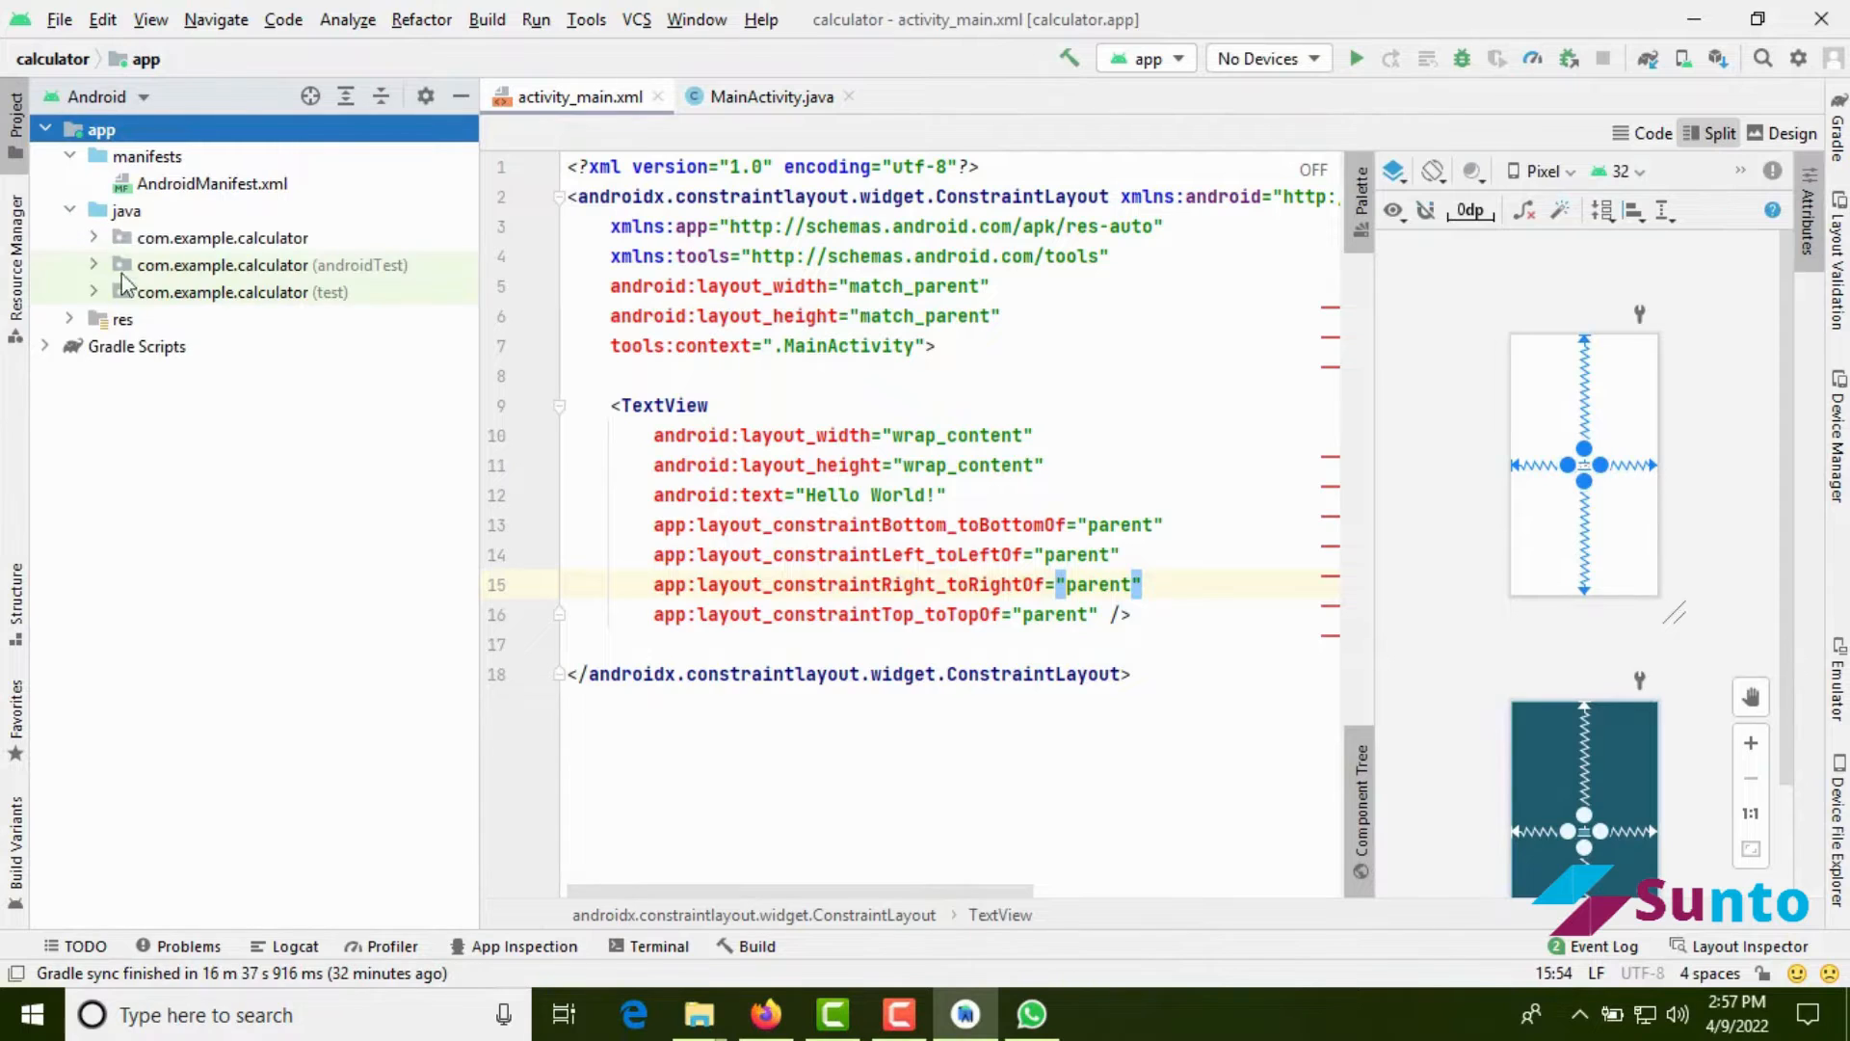
left_click(70, 319)
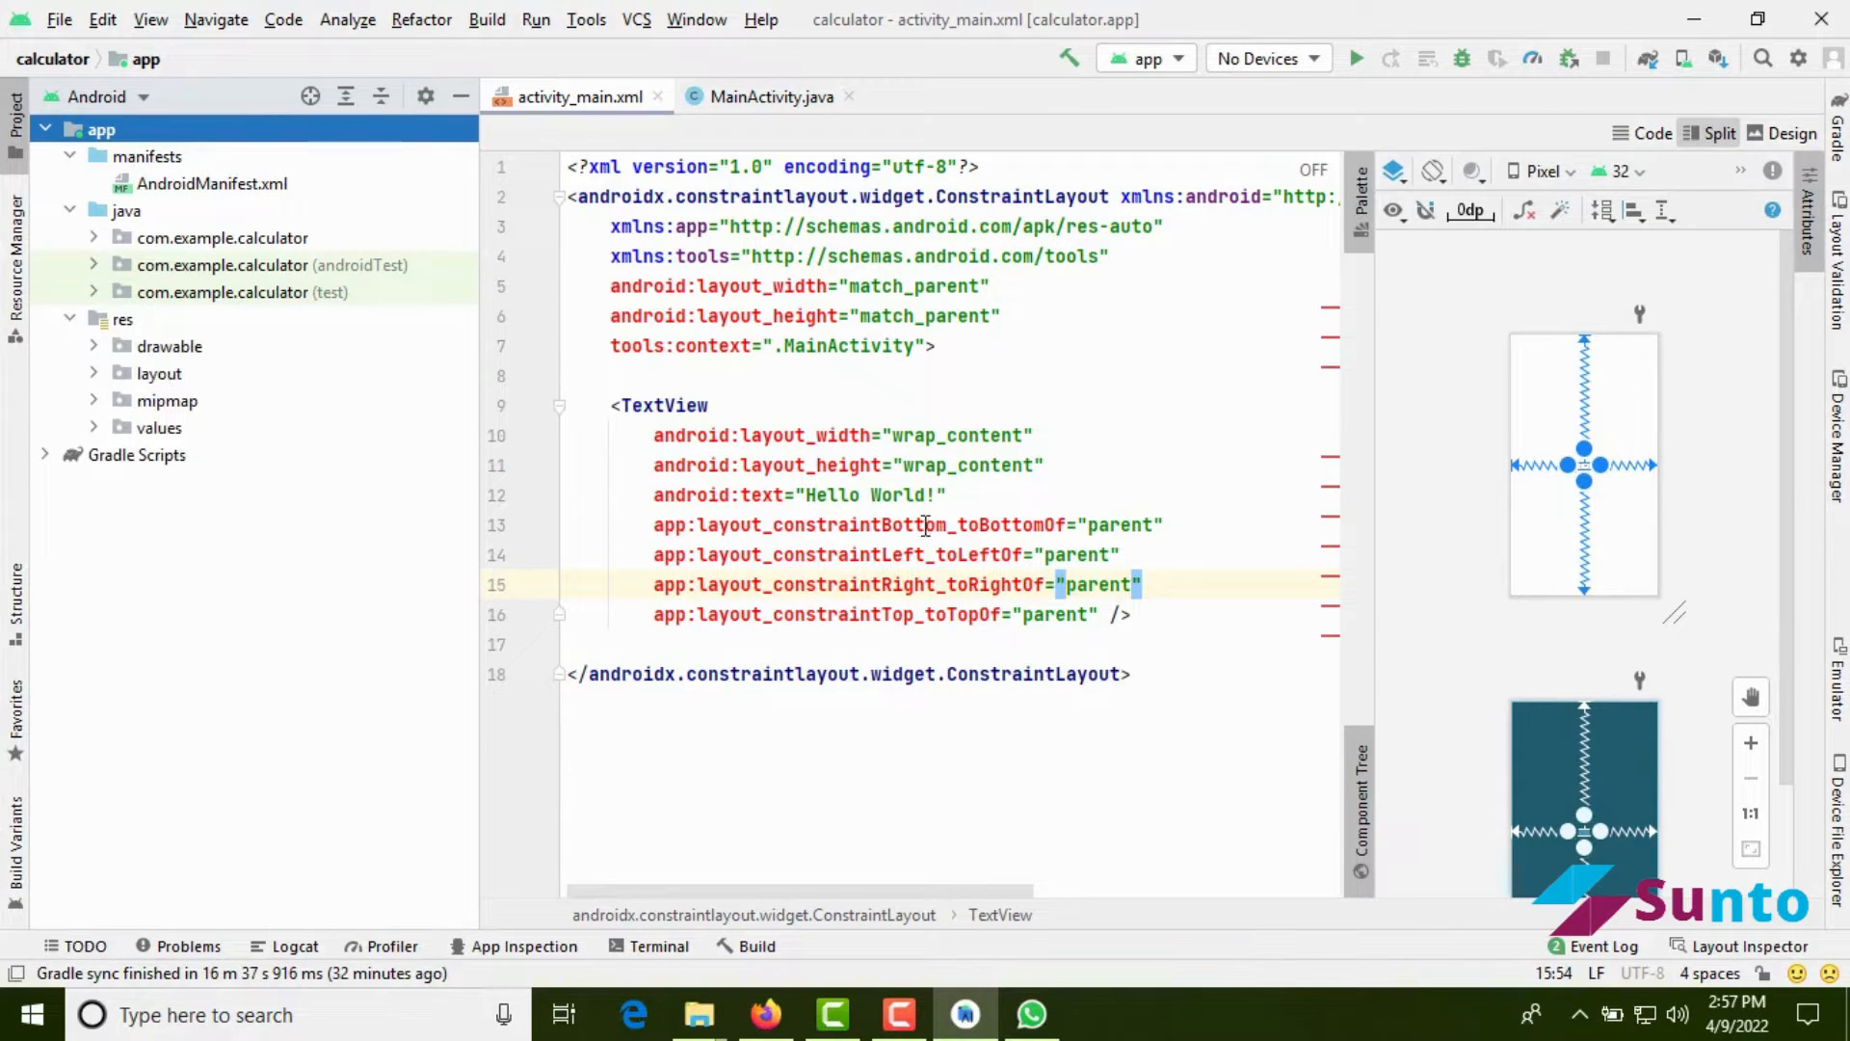
Replace the root androidx.constraintlayout.widget.ConstraintLayout tag in activity_main.xml with LinearLayout
left_click(927, 582)
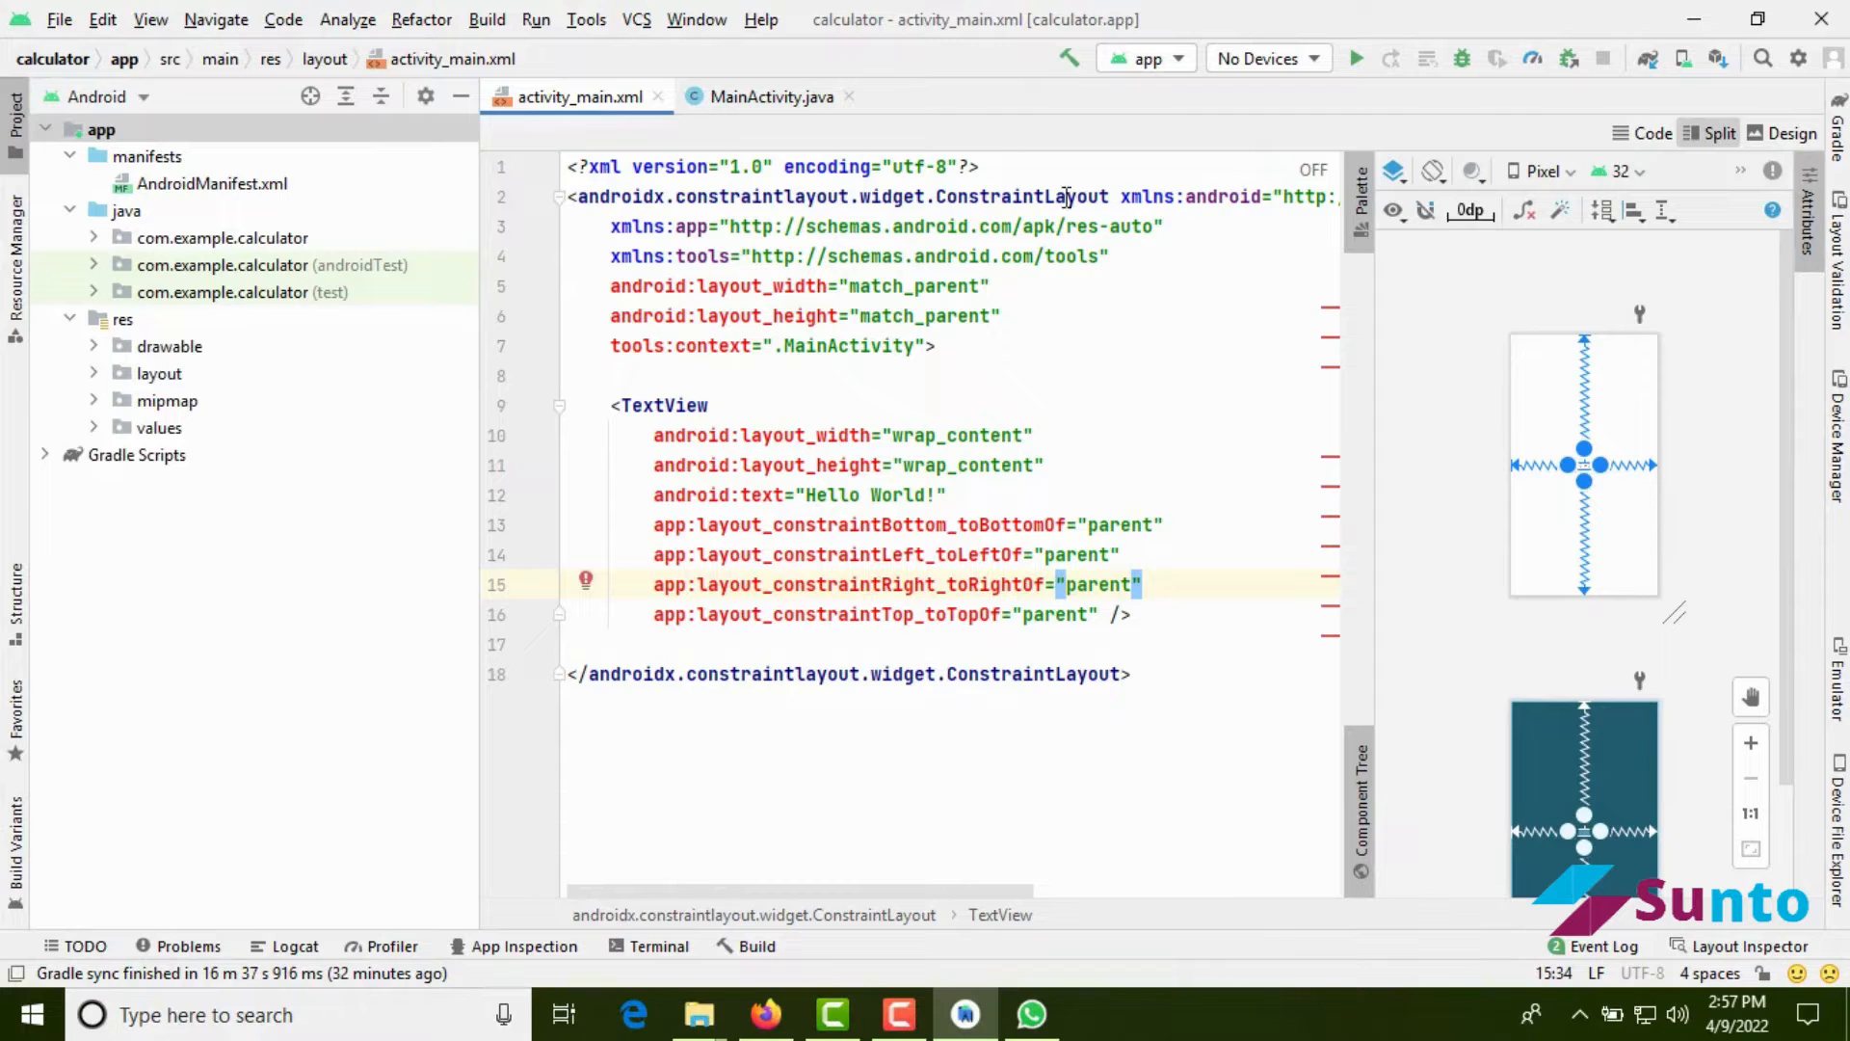
left_click_drag(1108, 195, 582, 200)
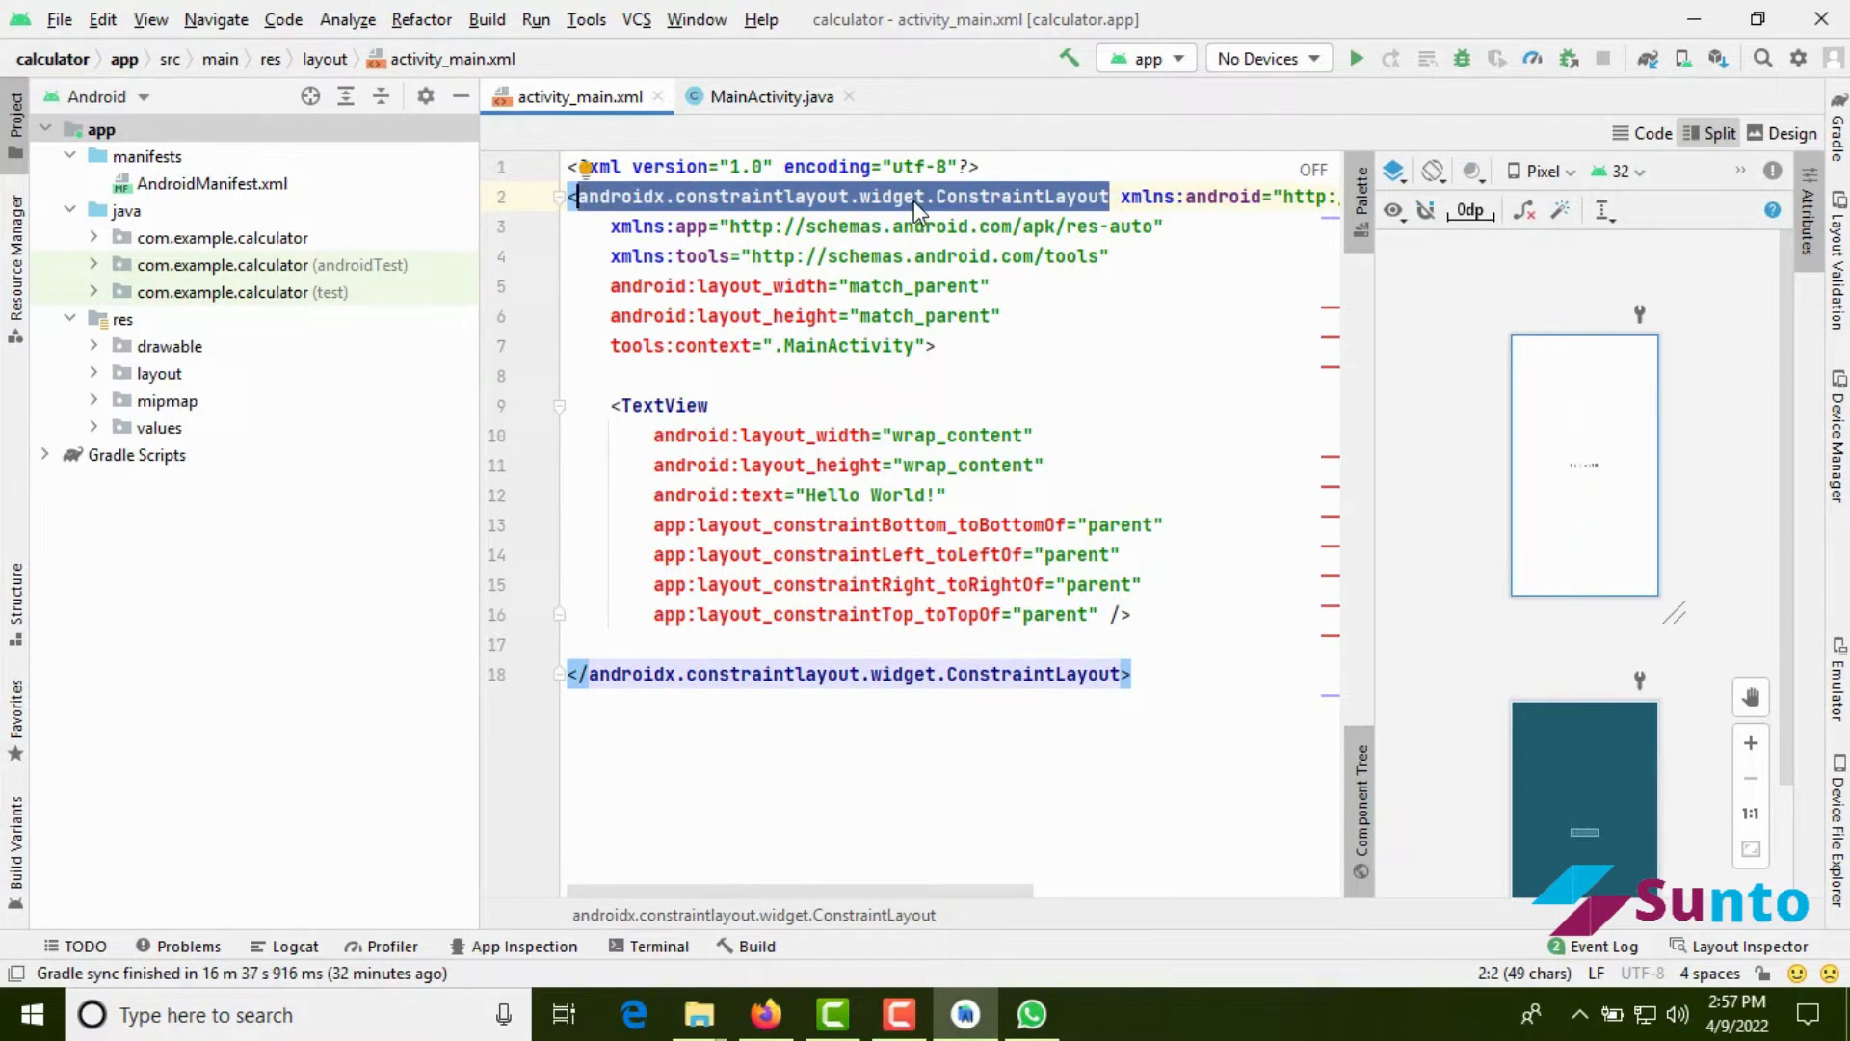
type("li")
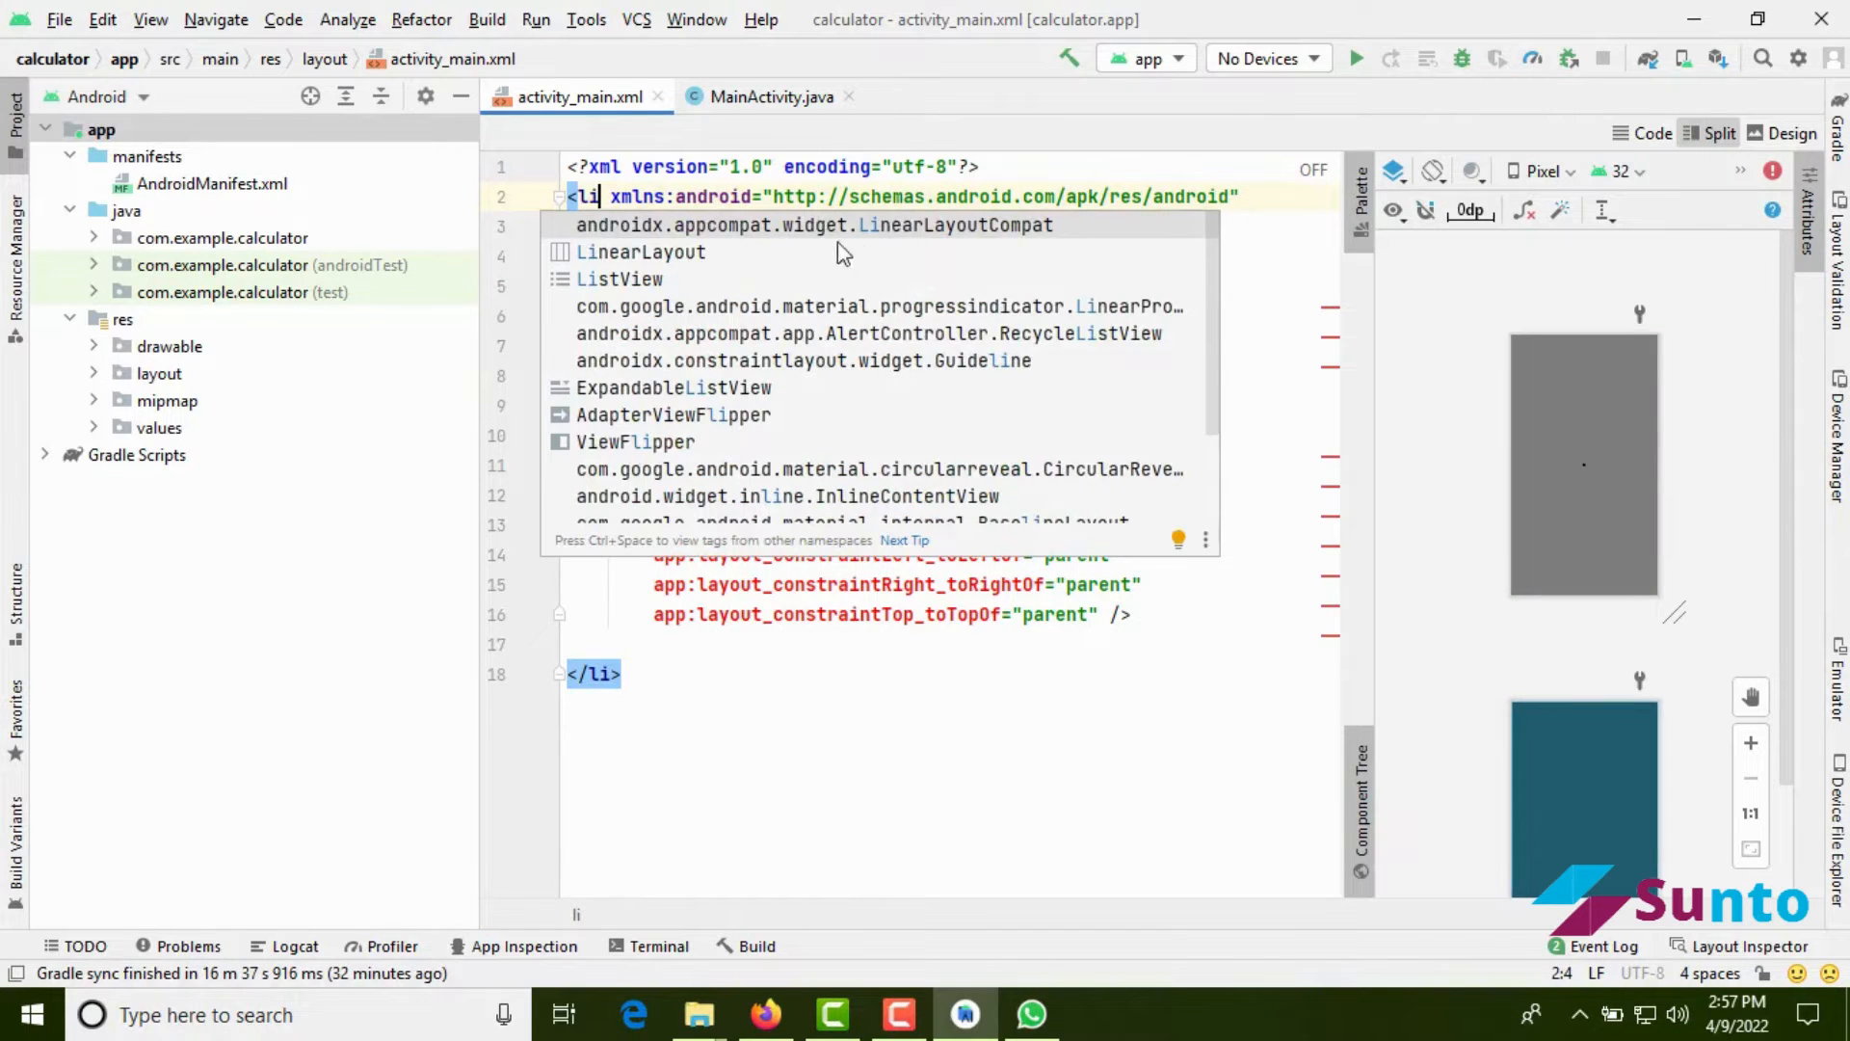
left_click(682, 255)
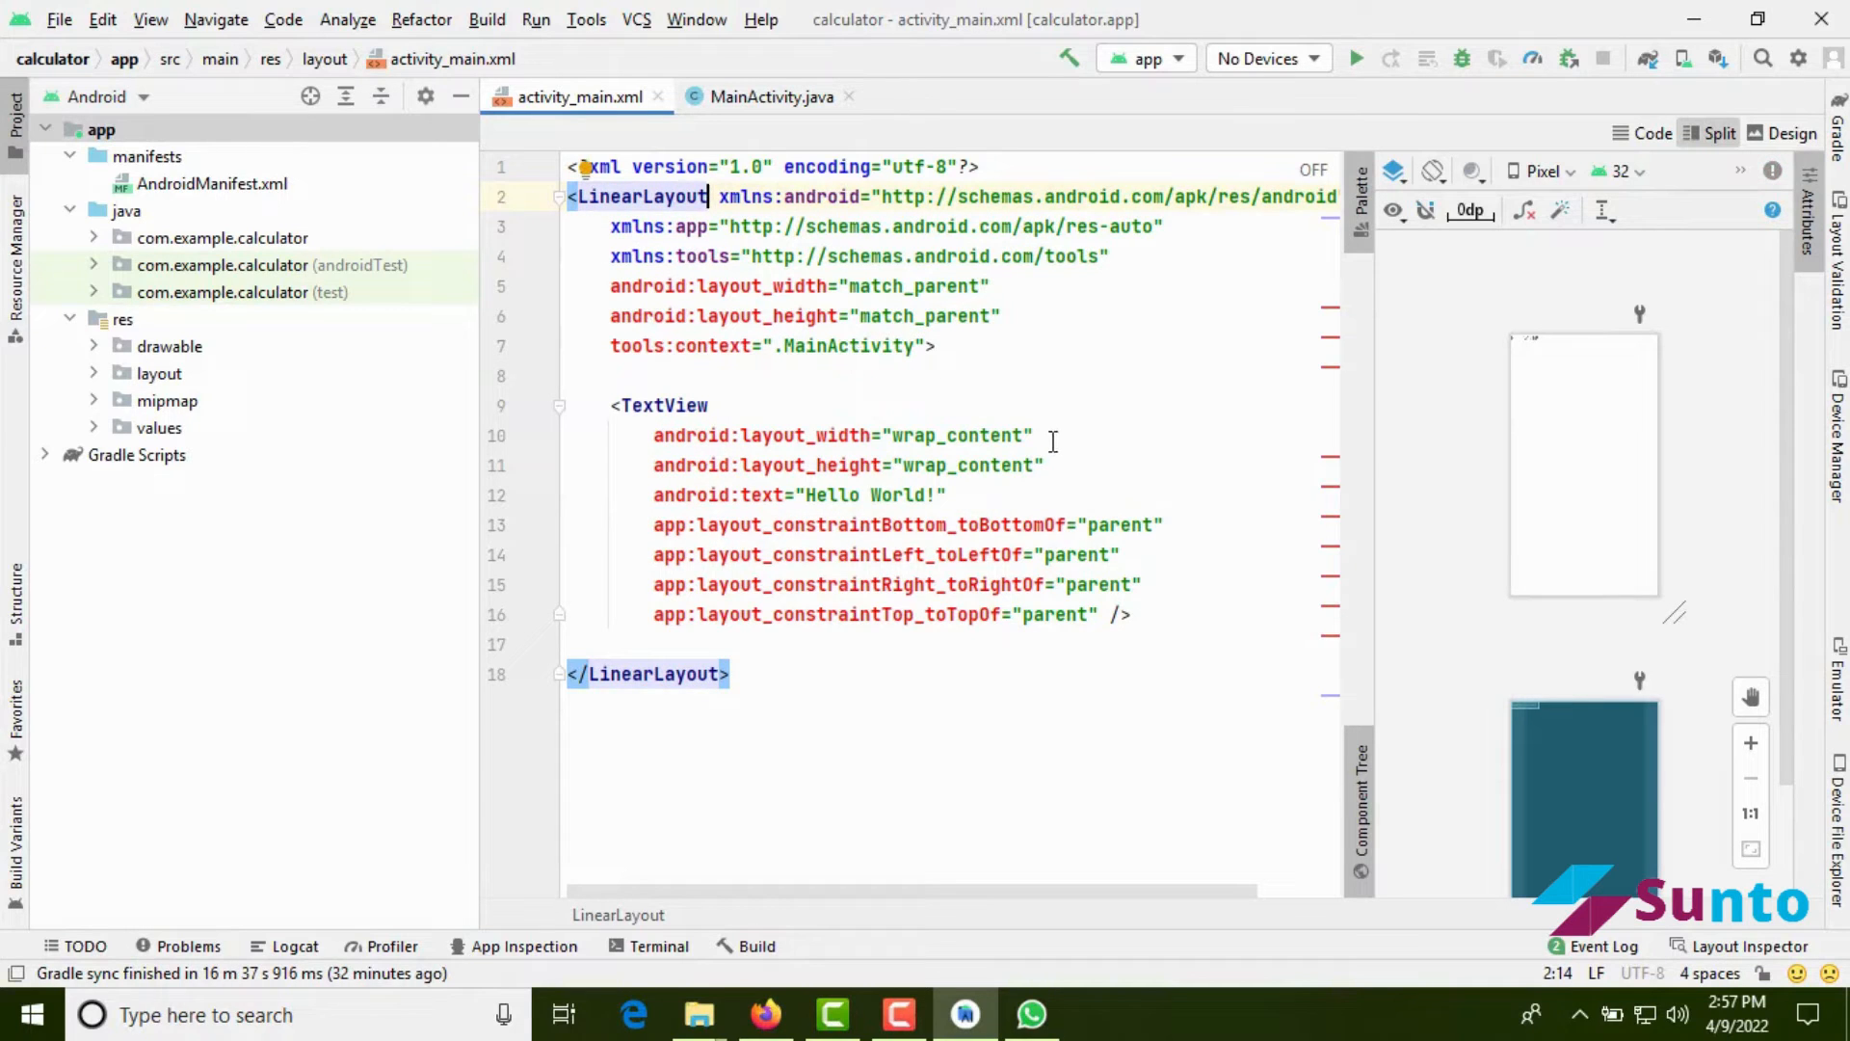
Delete the entire Hello World! TextView element from the layout
left_click(806, 526)
left_click(1104, 590)
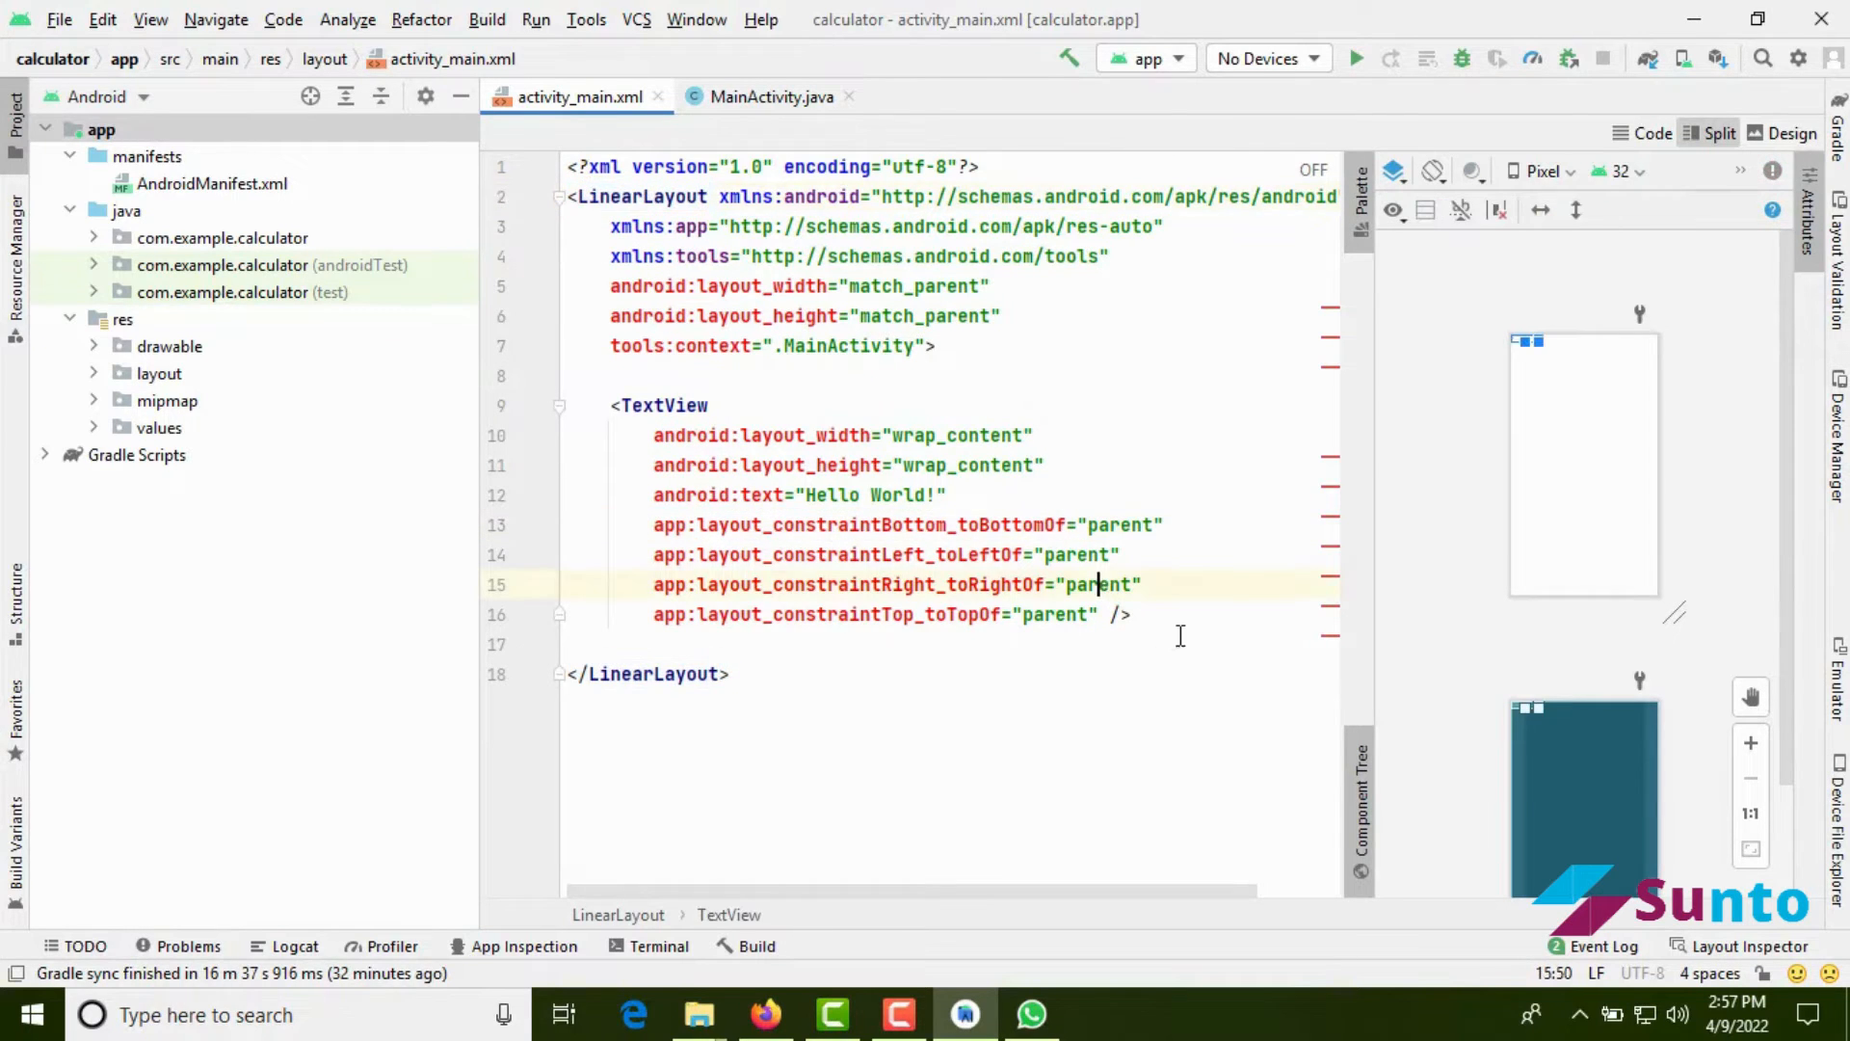
left_click(1173, 634)
left_click_drag(1173, 631, 608, 410)
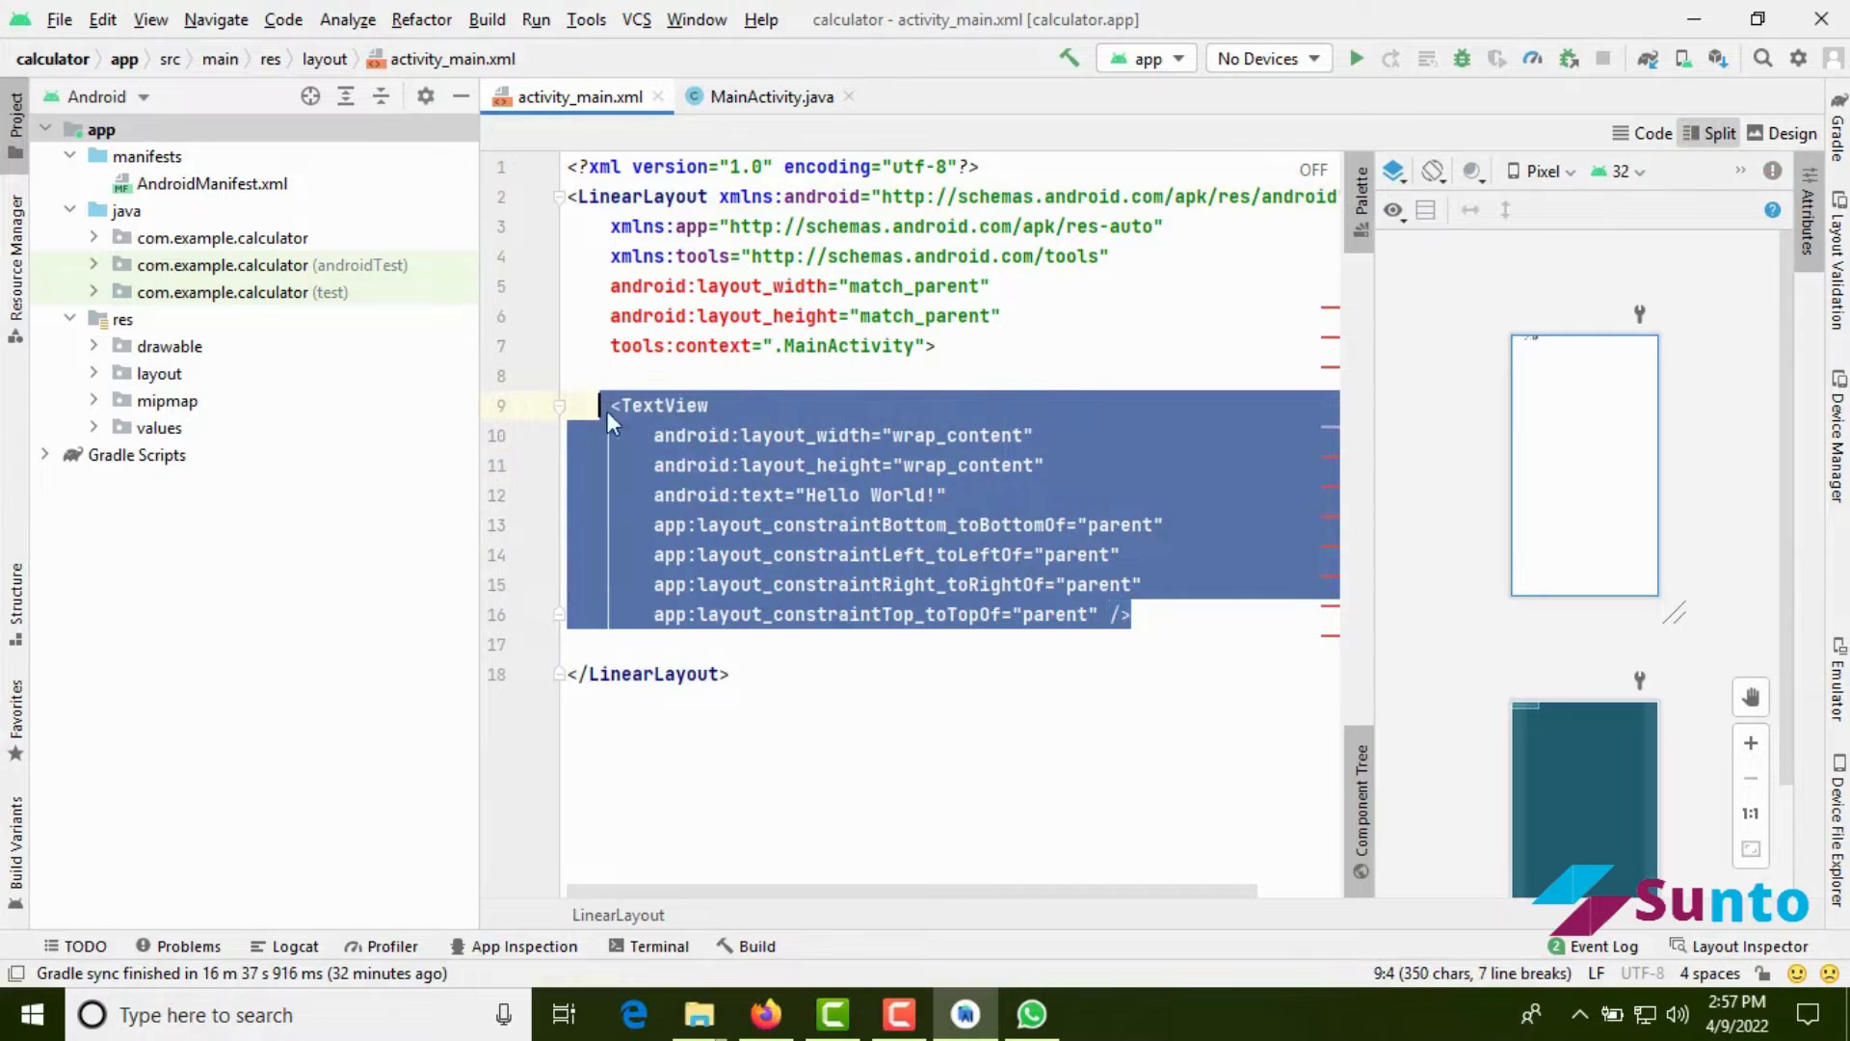
key("BackSpace")
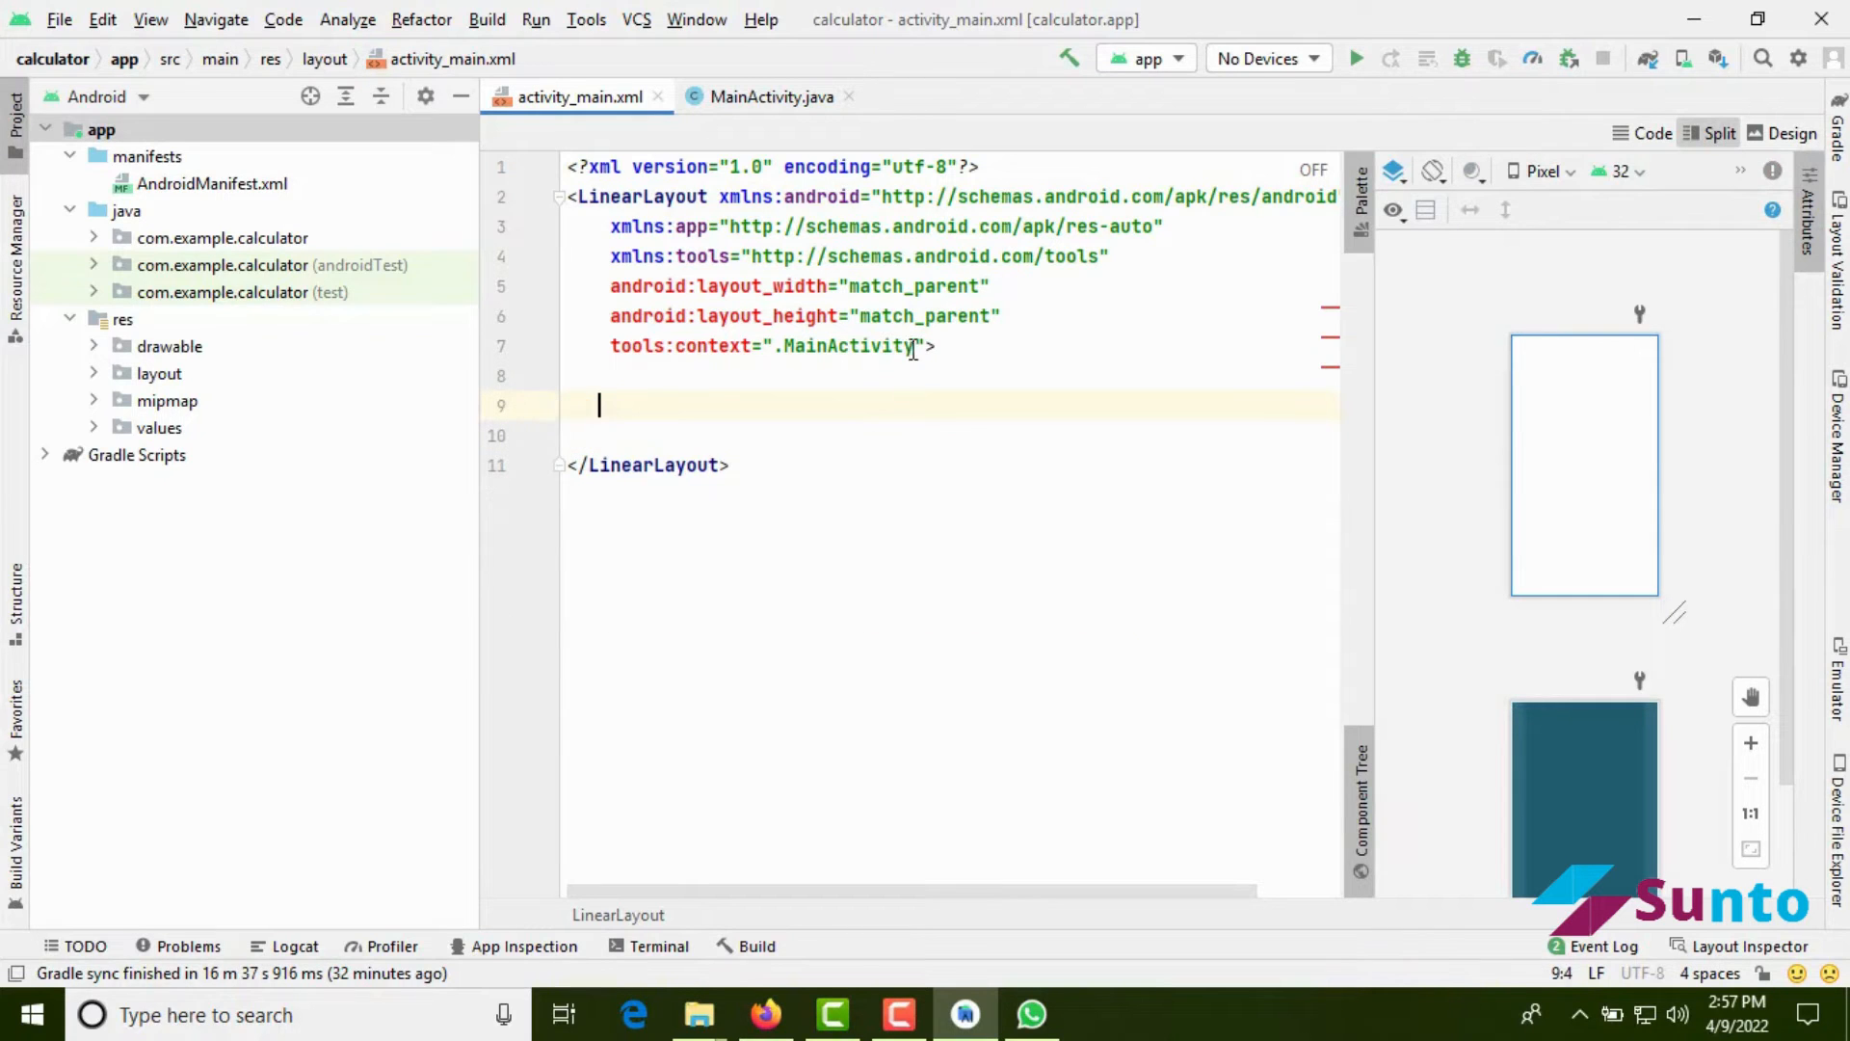
Add an android:orientation attribute to the LinearLayout on a new line below tools:context
left_click(928, 345)
key("Return")
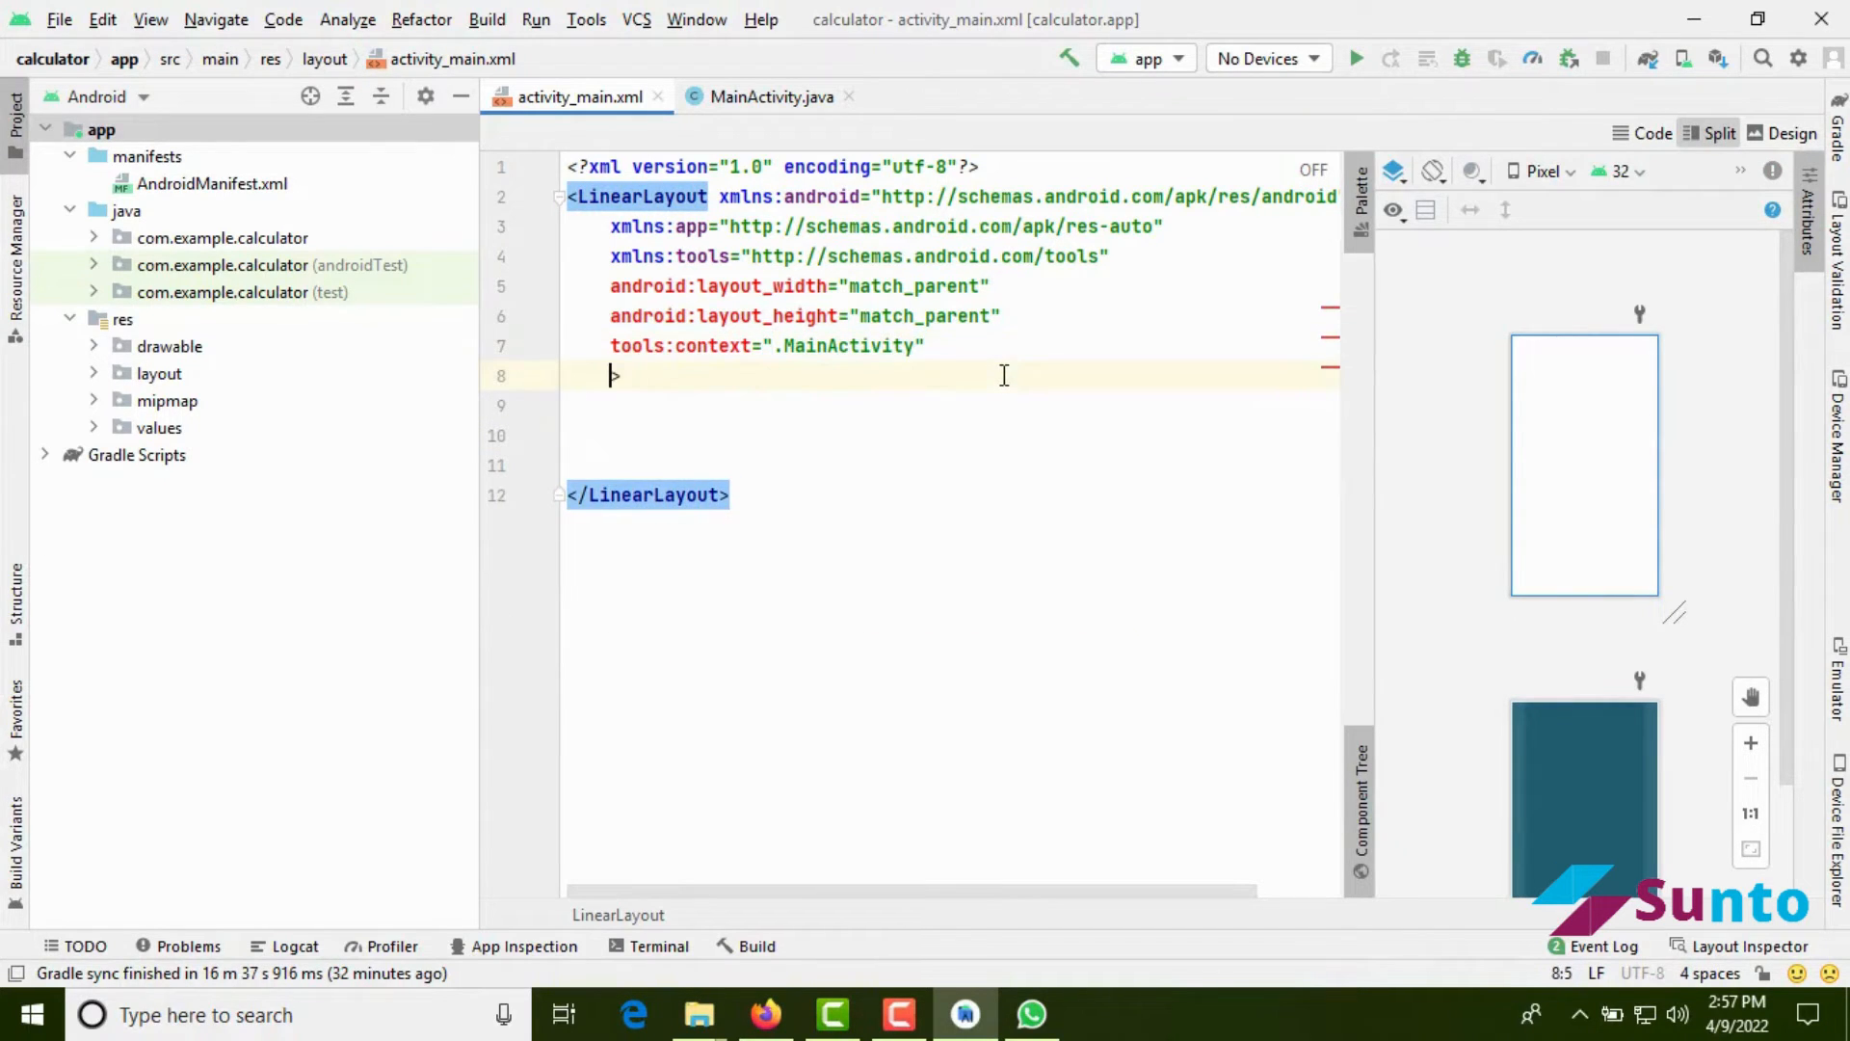
type("o")
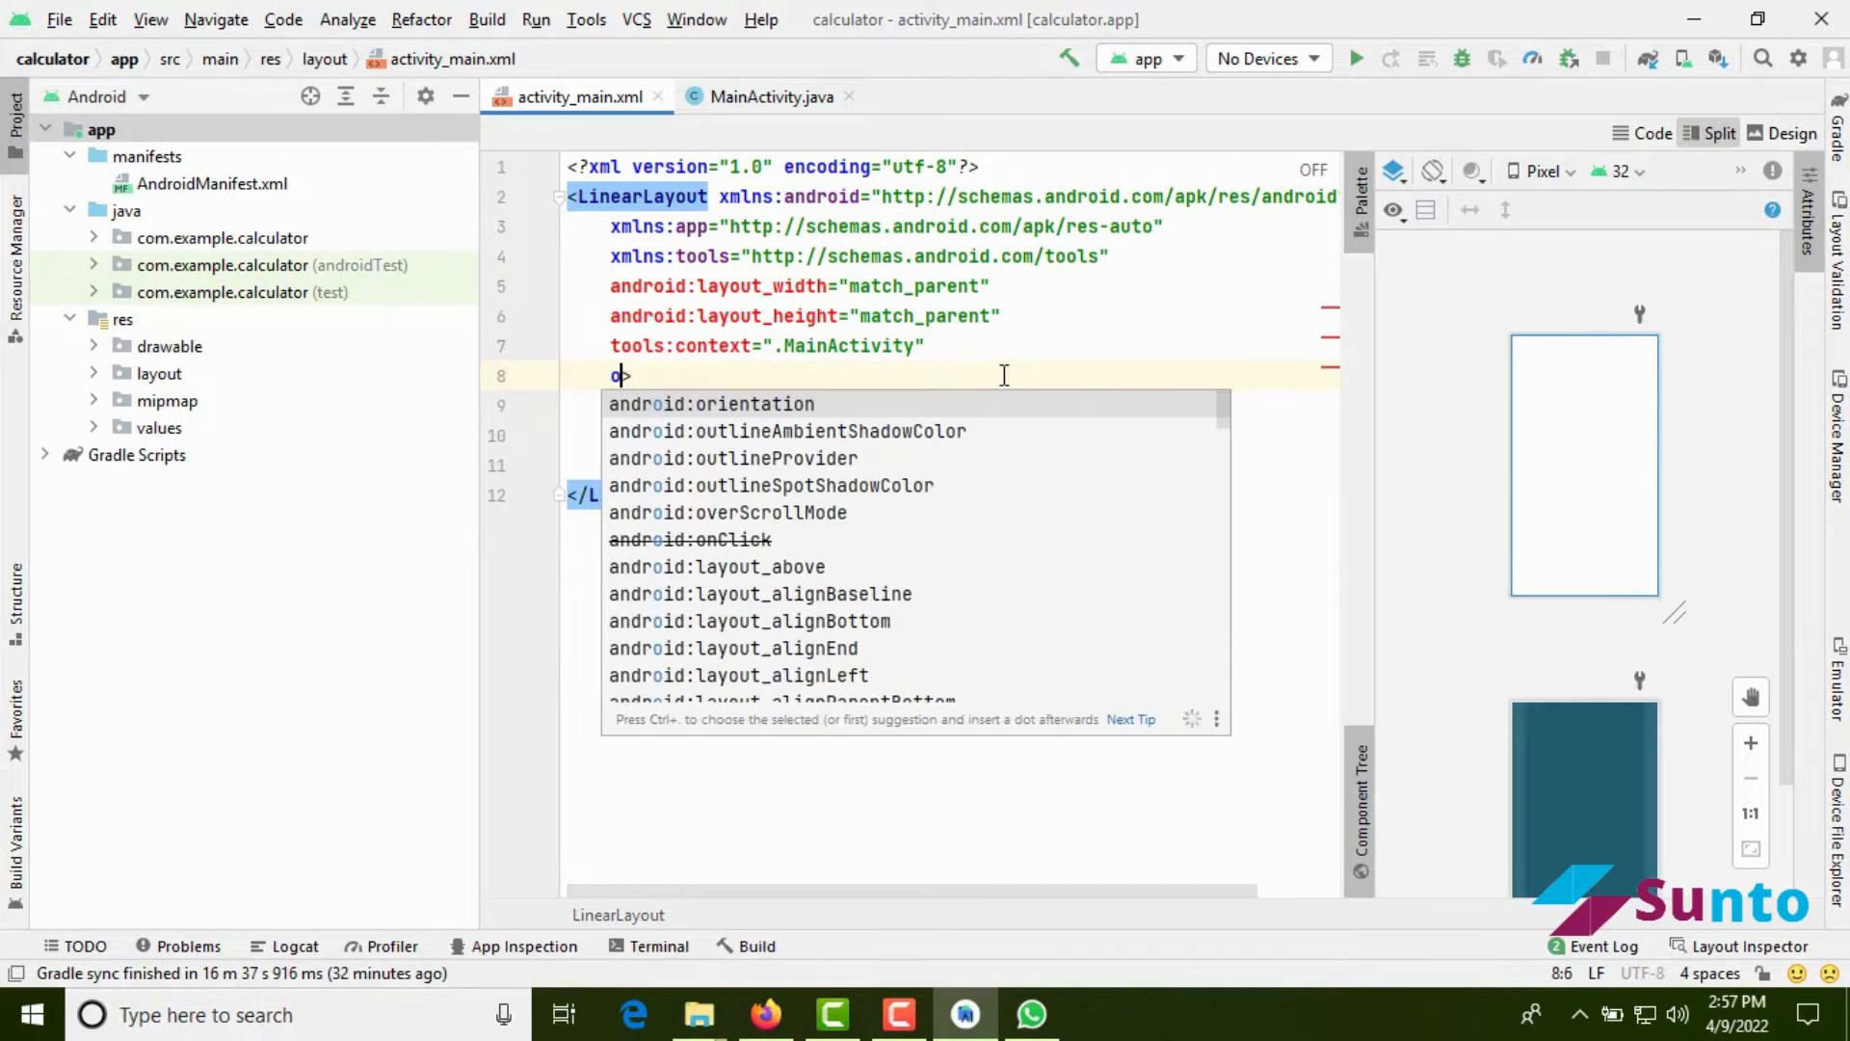
left_click(847, 403)
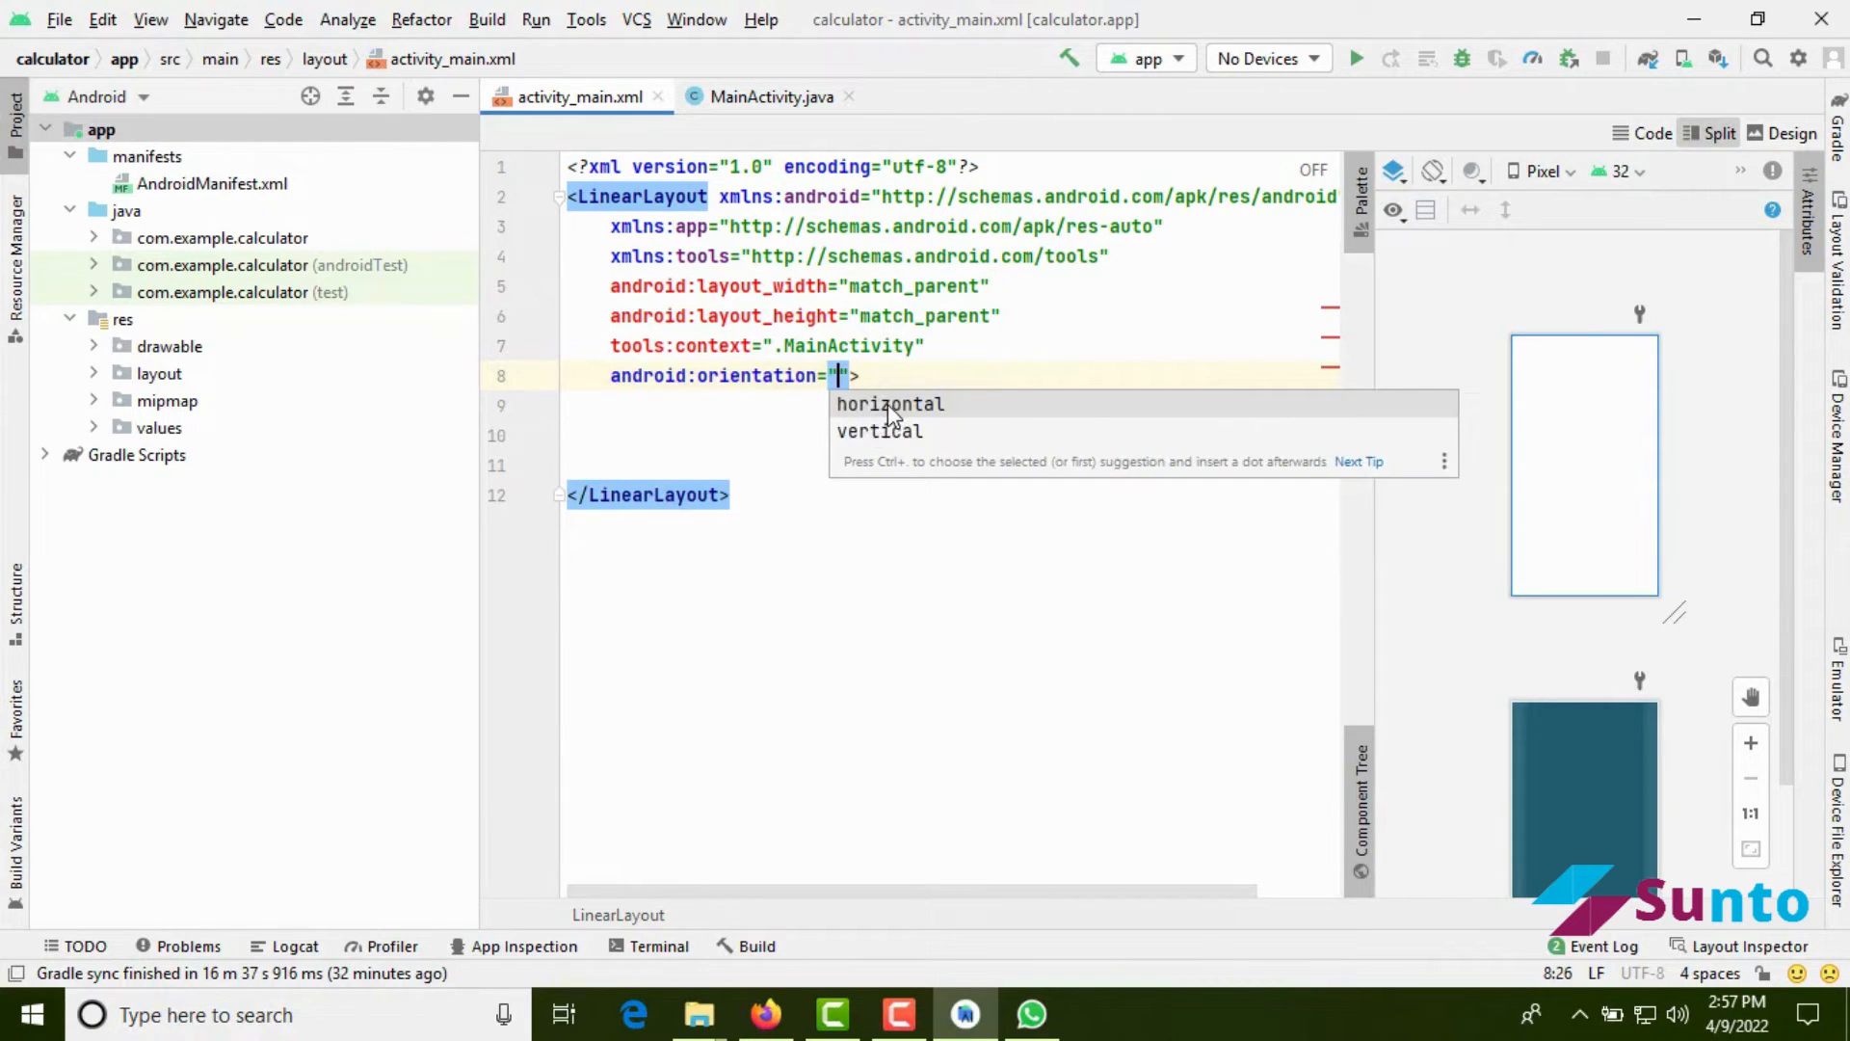
key("Return")
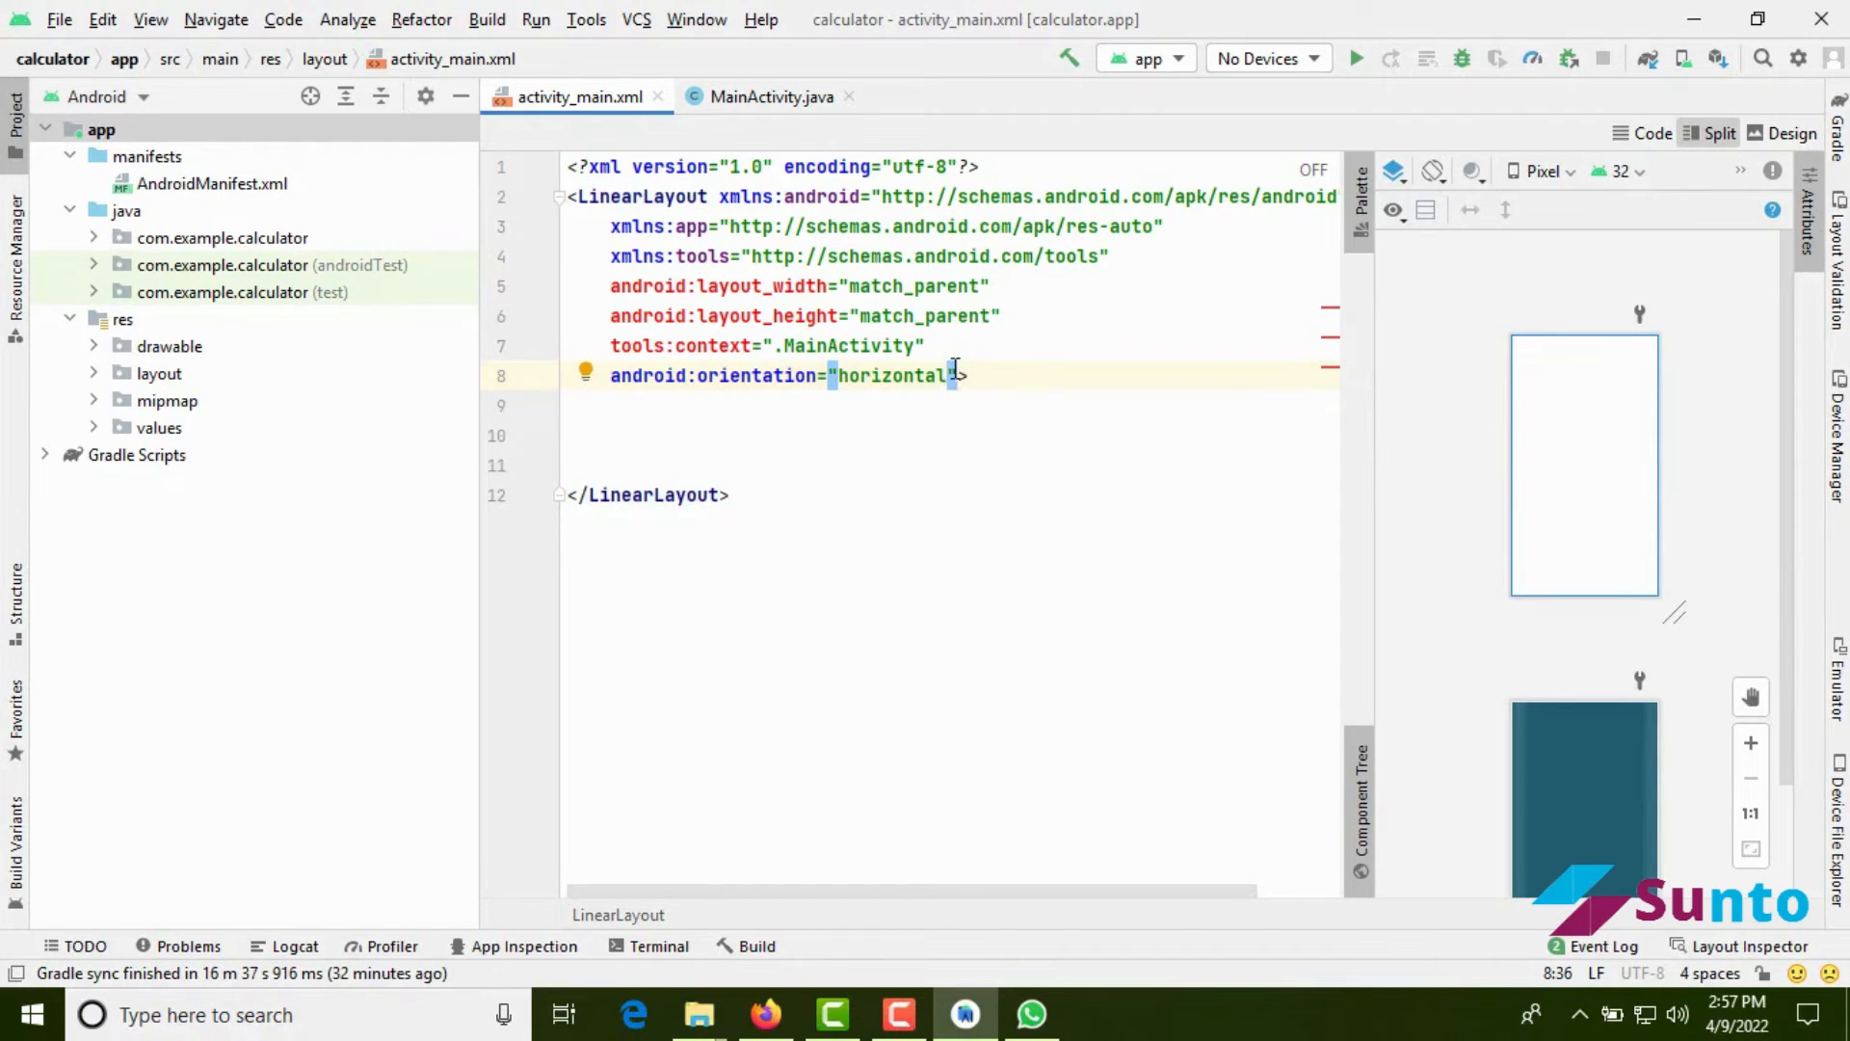
key("BackSpace")
key("BackSpace")
key("BackSpace")
key("BackSpace")
key("BackSpace")
key("BackSpace")
key("BackSpace")
key("BackSpace")
key("BackSpace")
key("BackSpace")
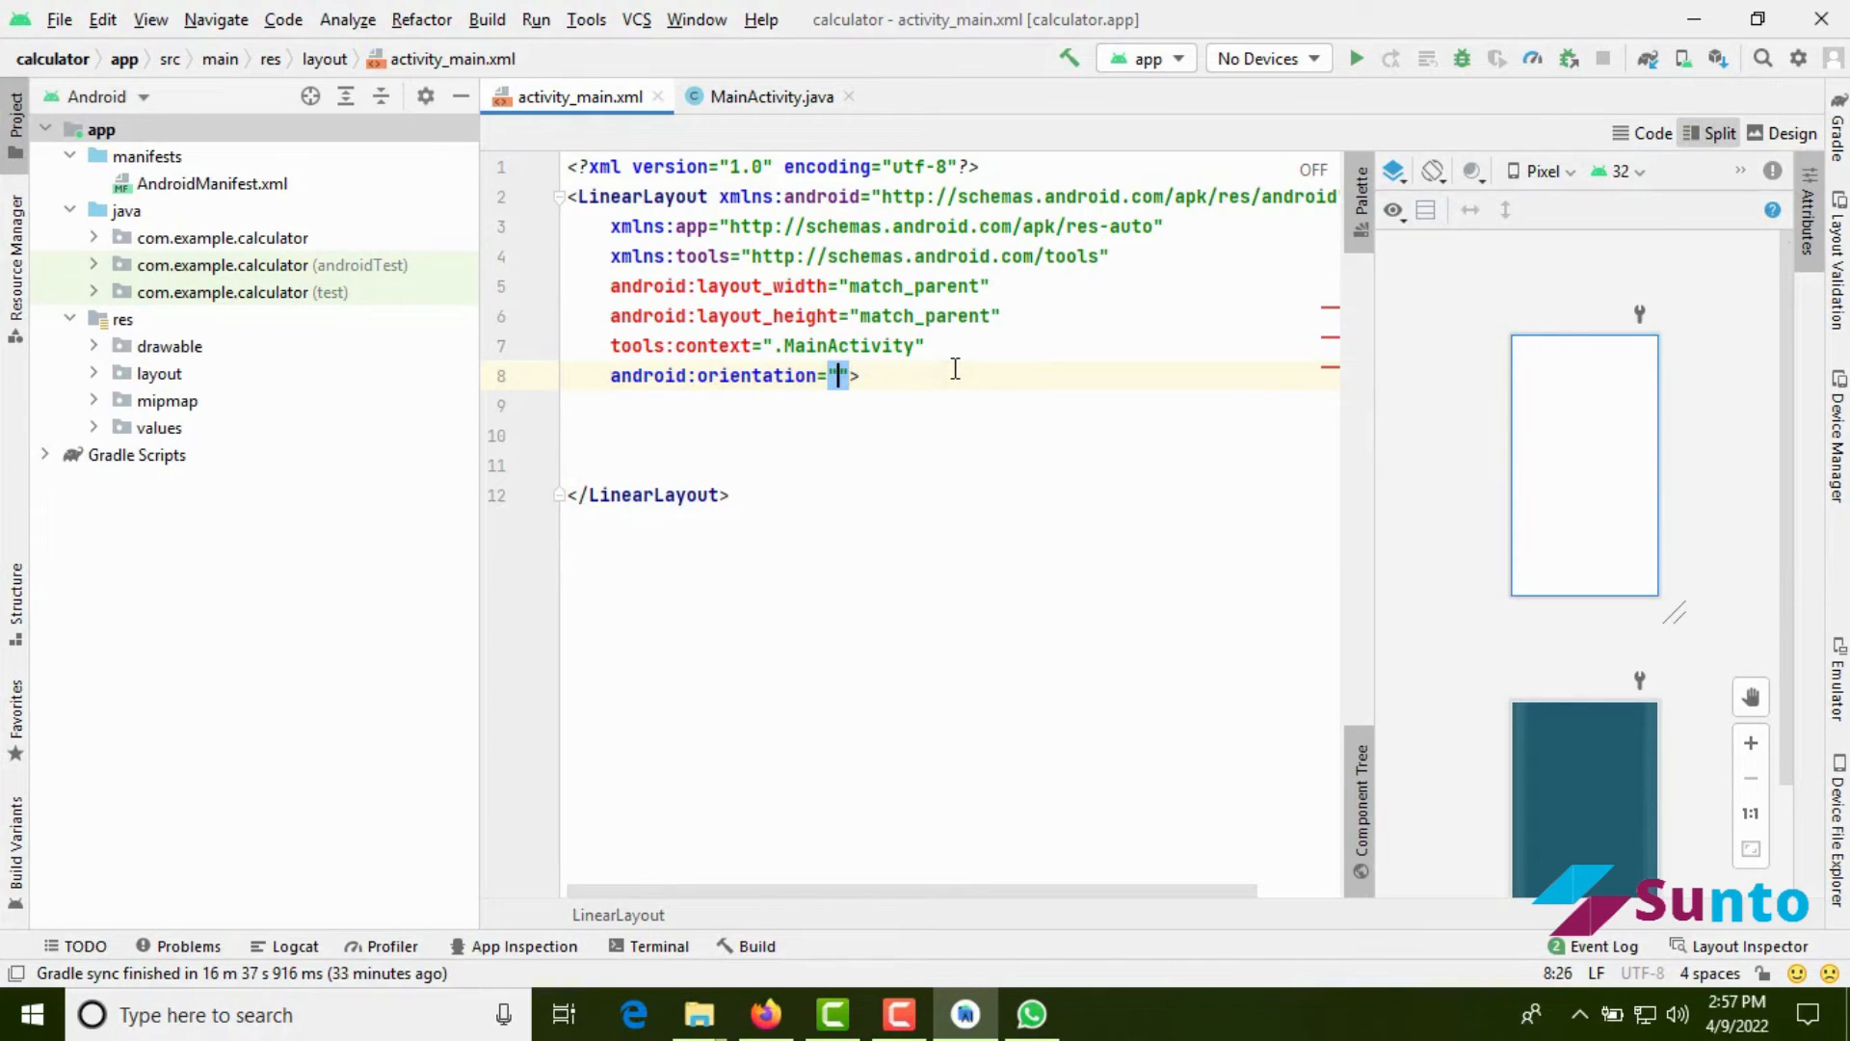
Set the LinearLayout's orientation to vertical and put the opening tag's closing bracket on its own line
type("vertical")
key("Return")
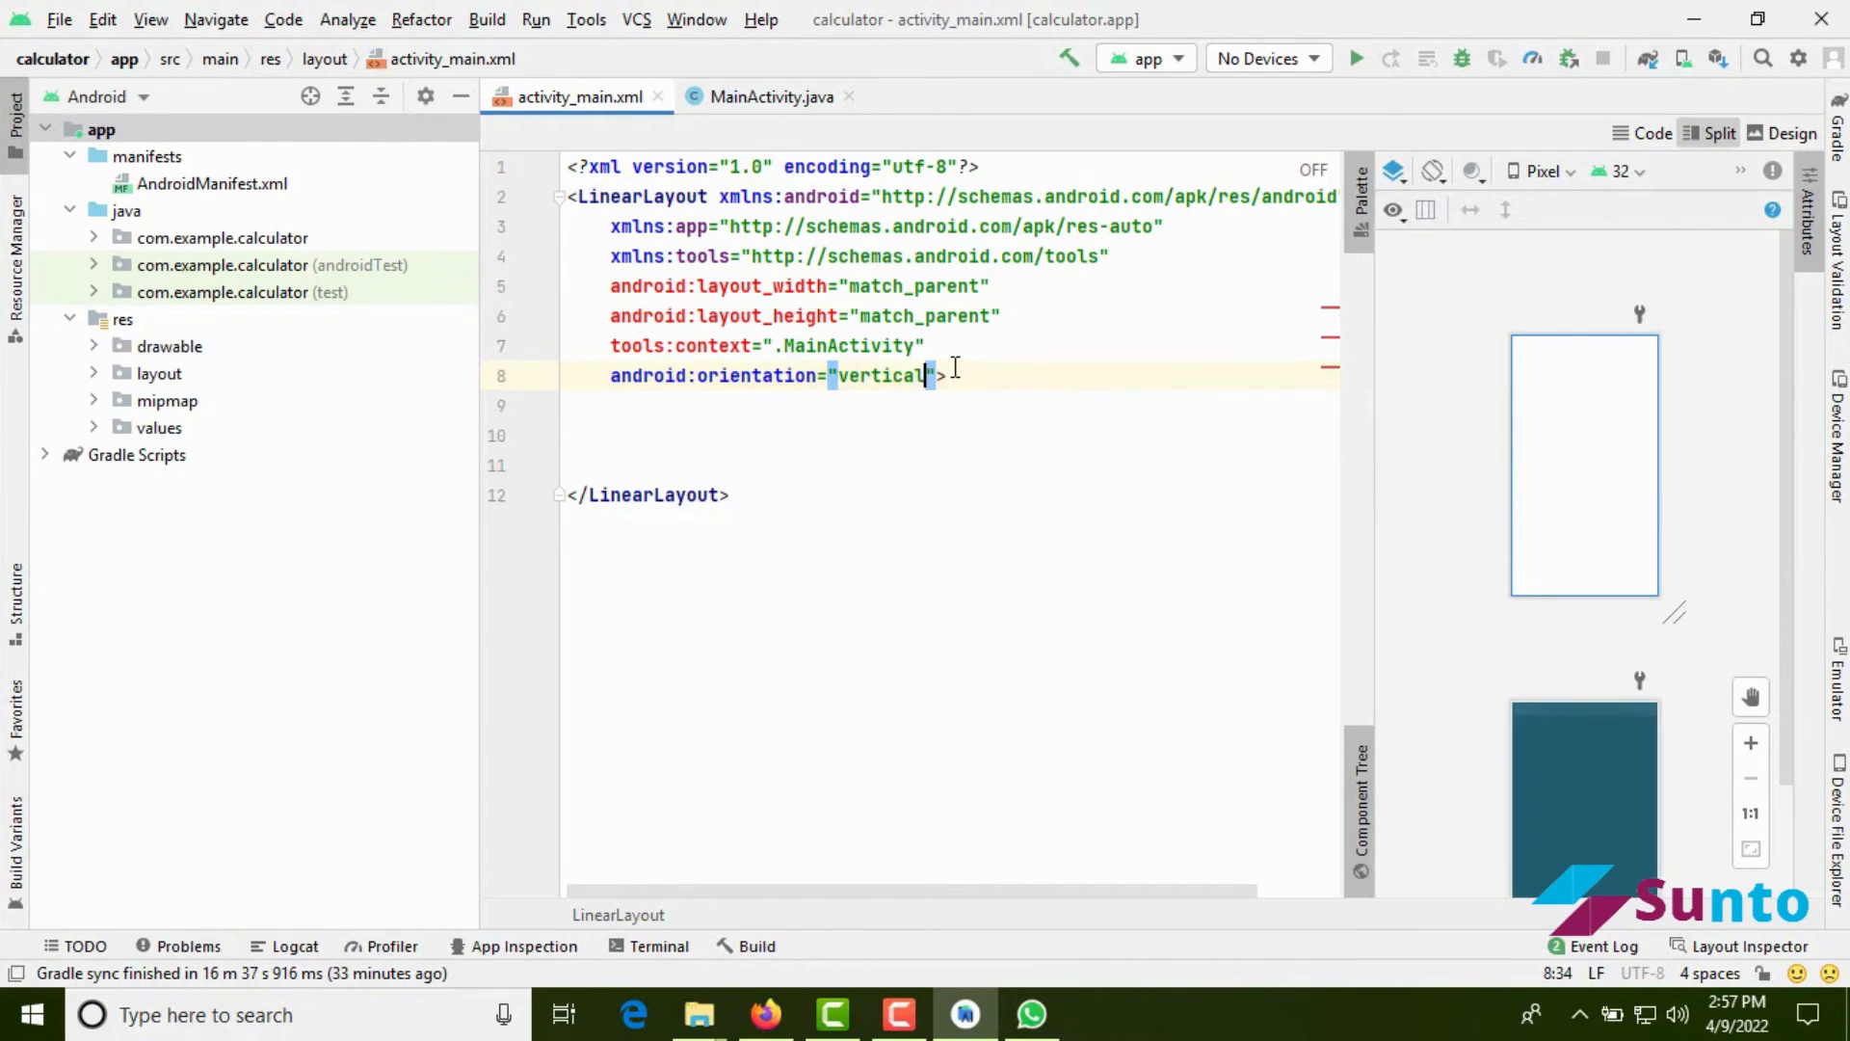
key("Right")
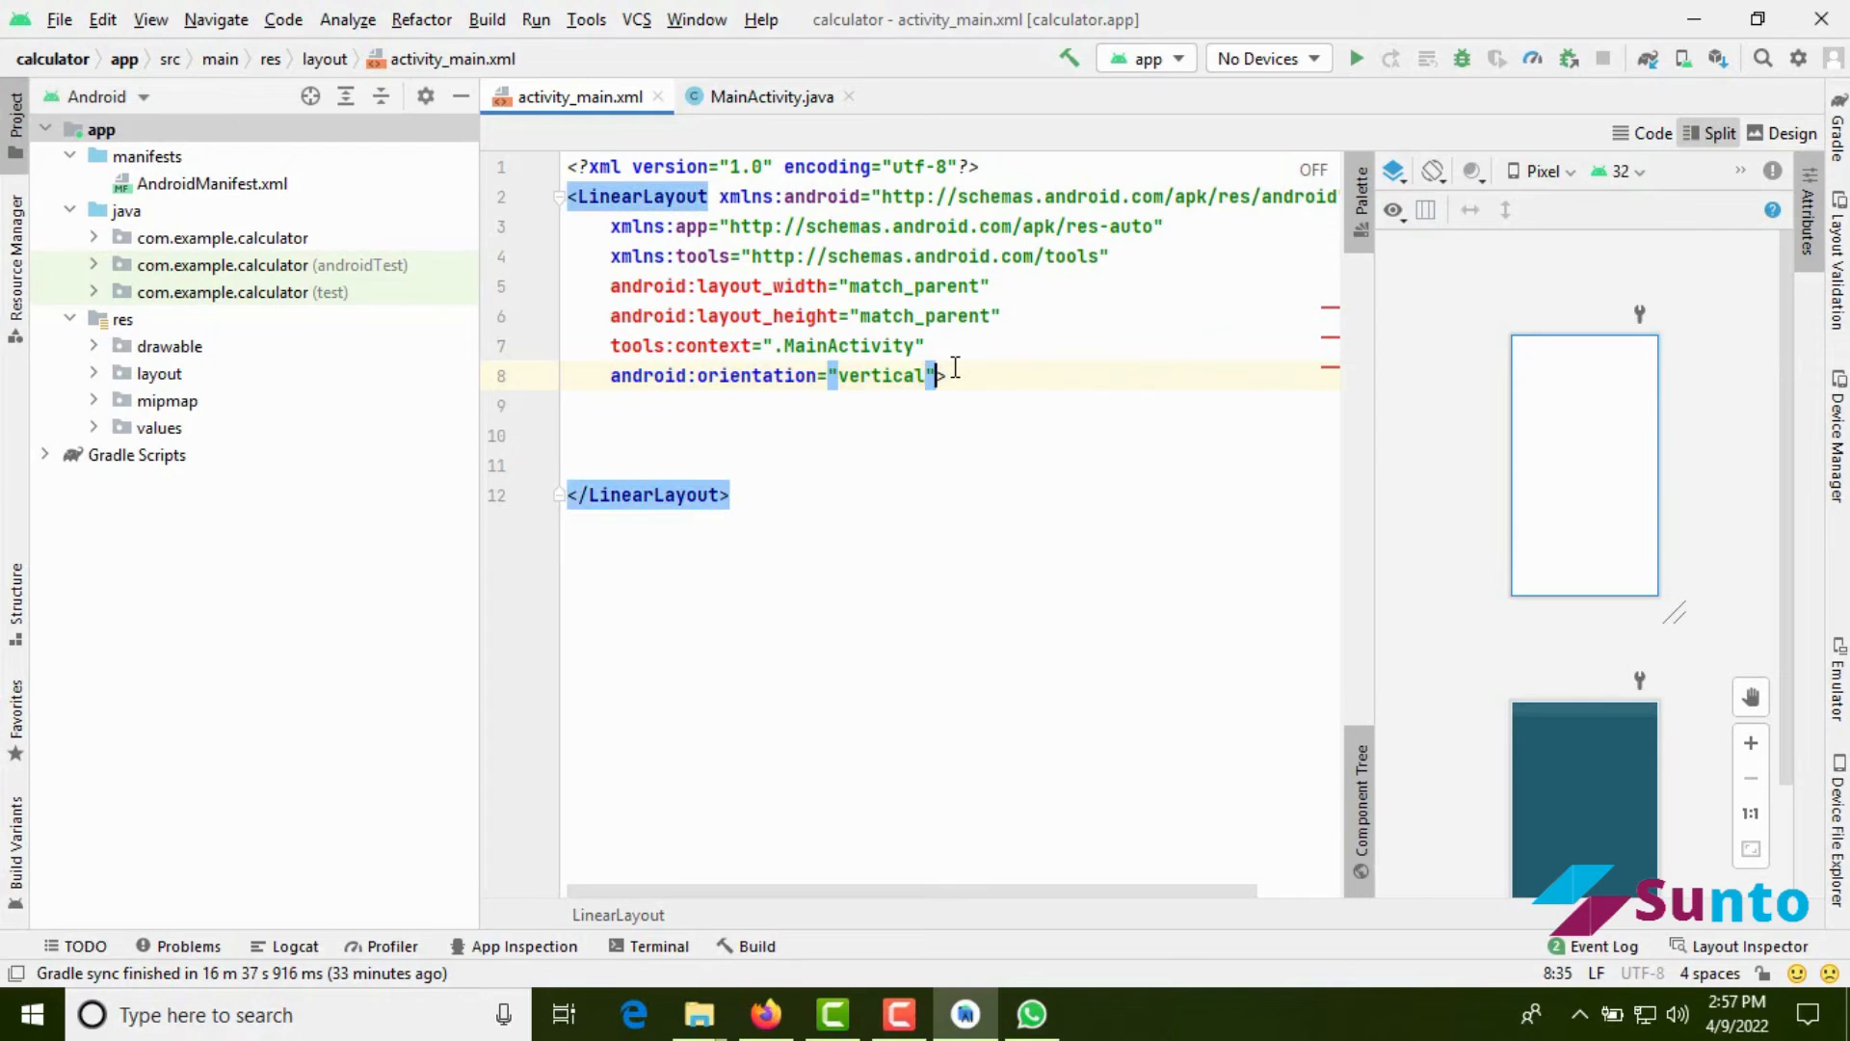
key("Return")
left_click(1052, 464)
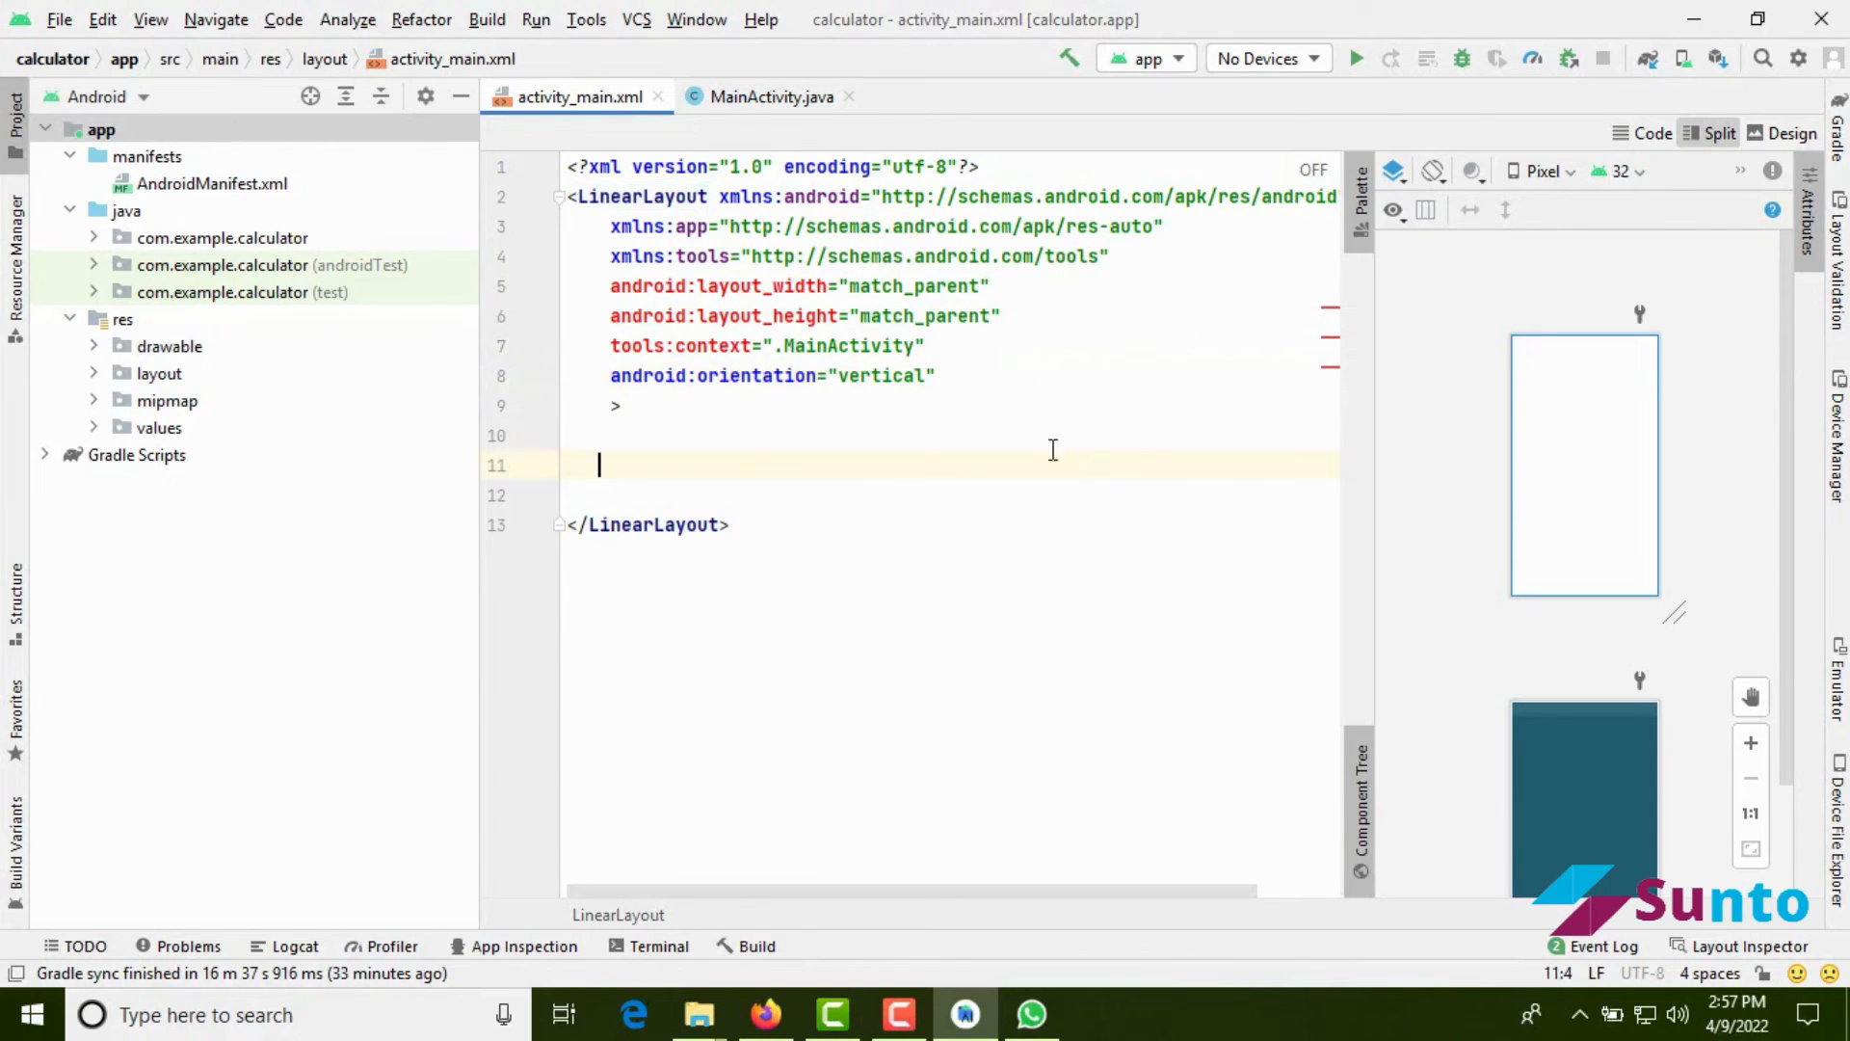
left_click(747, 429)
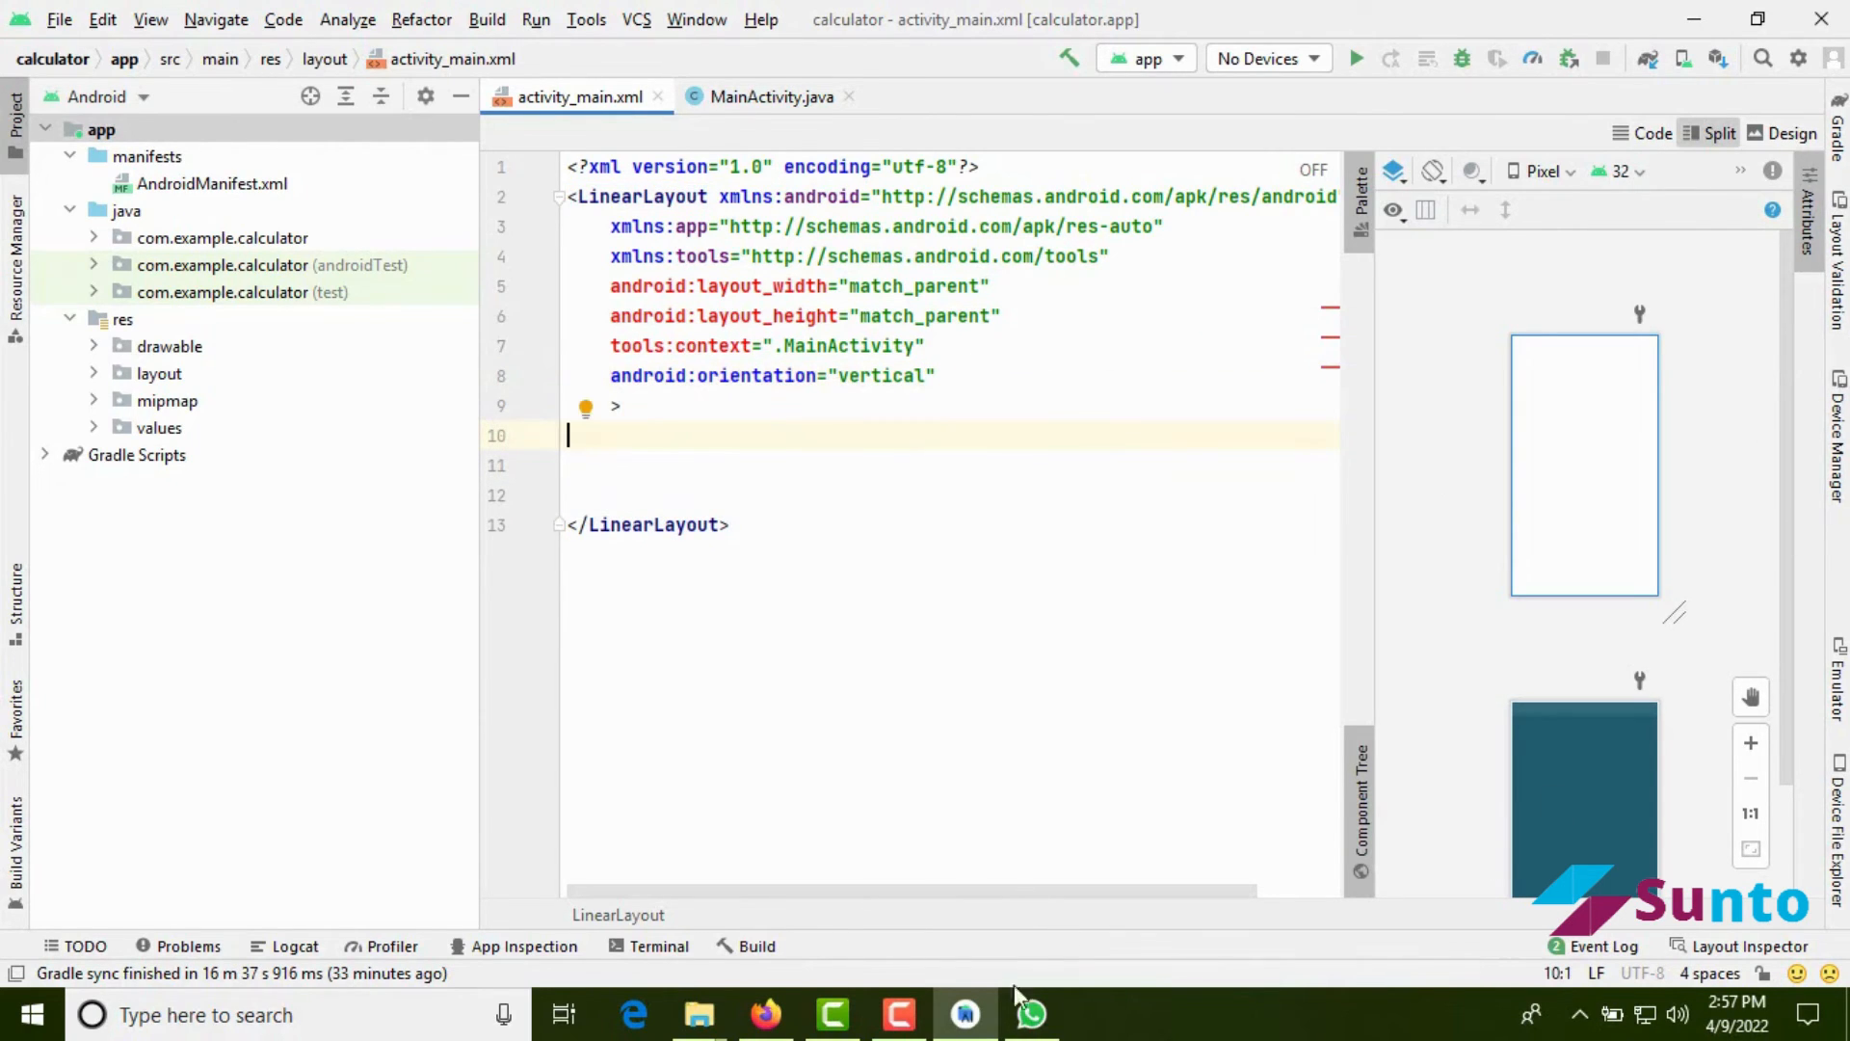
left_click(898, 1016)
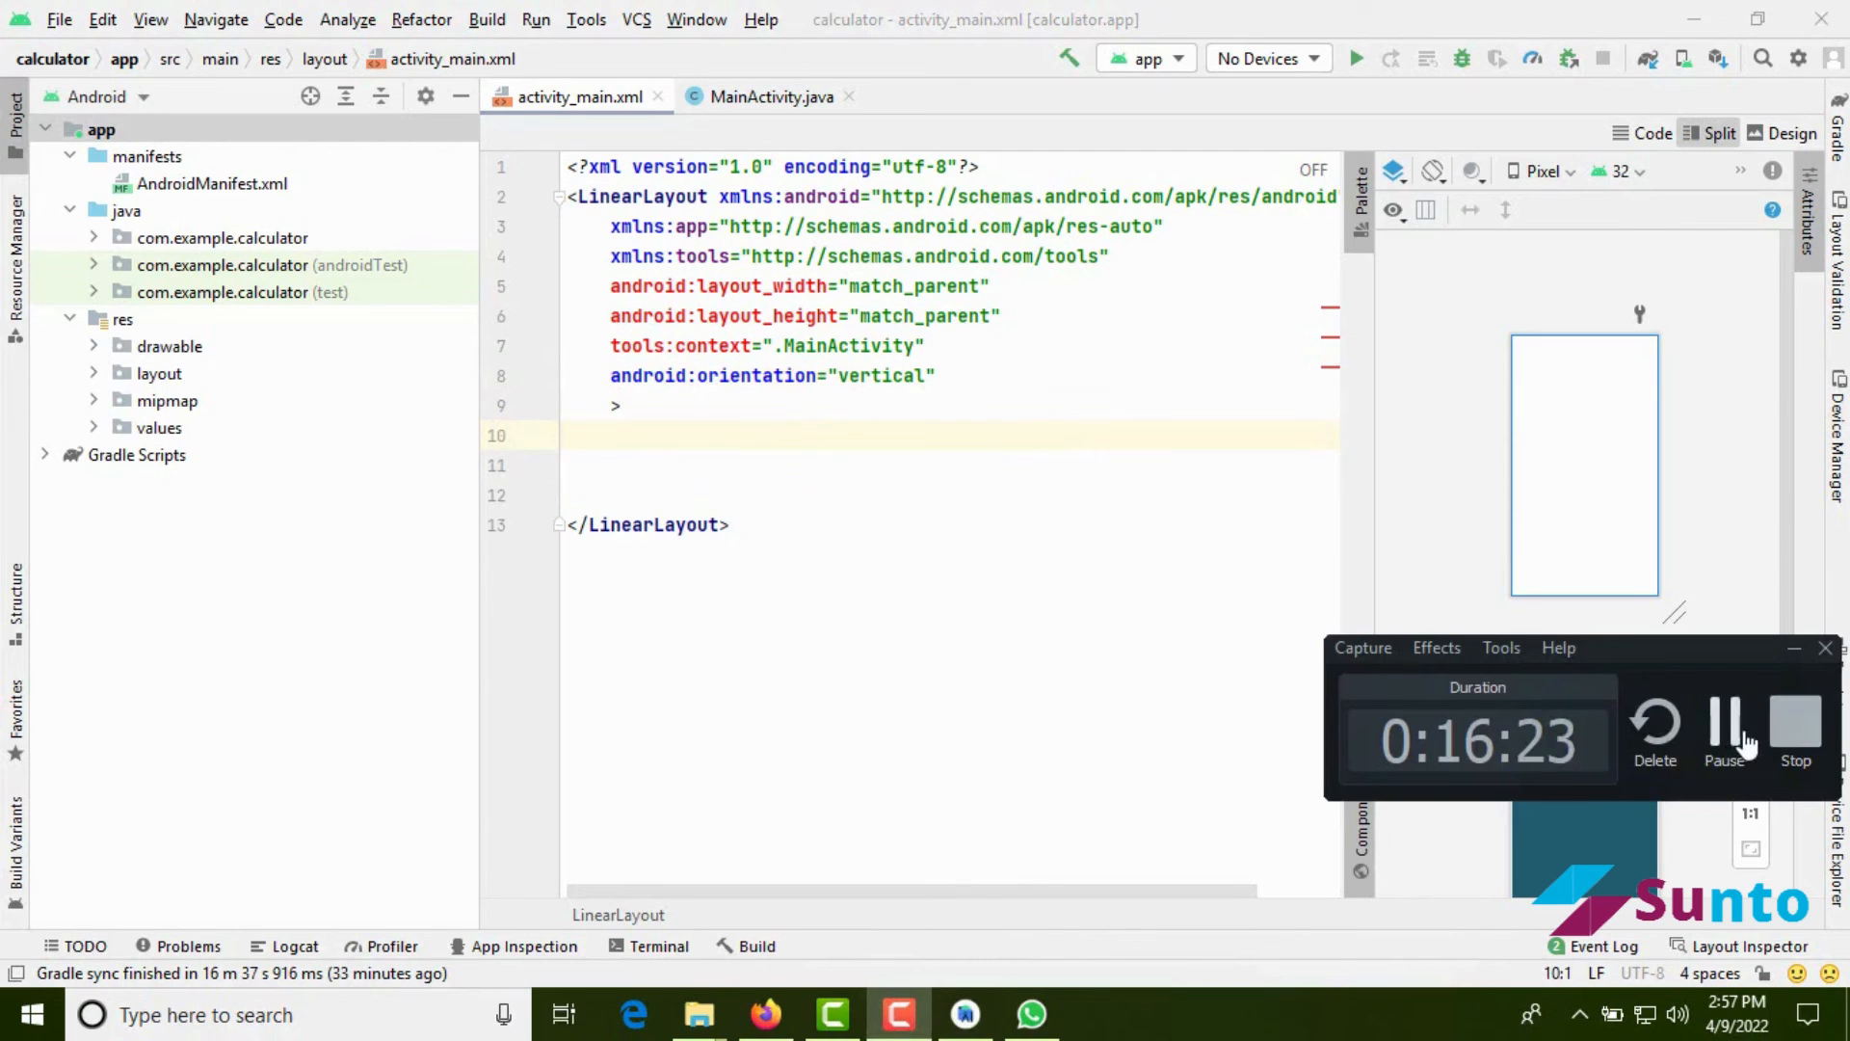
left_click(1784, 736)
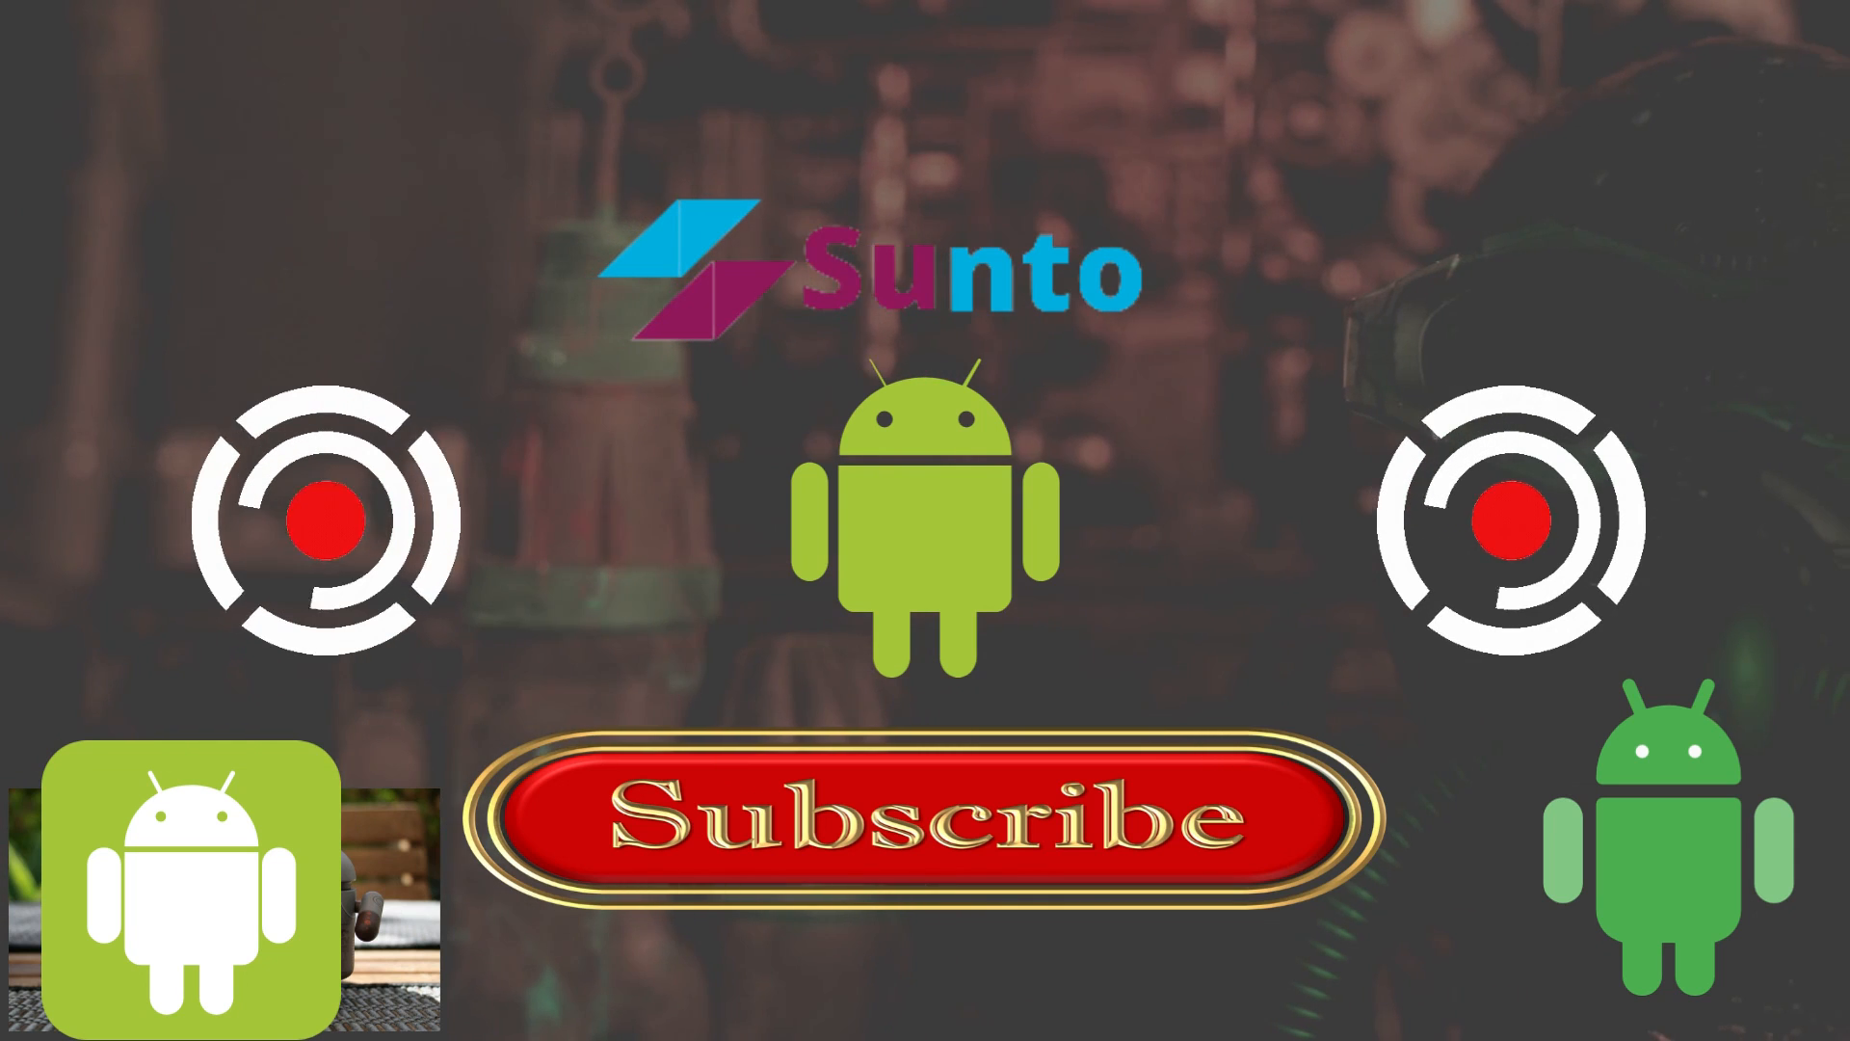